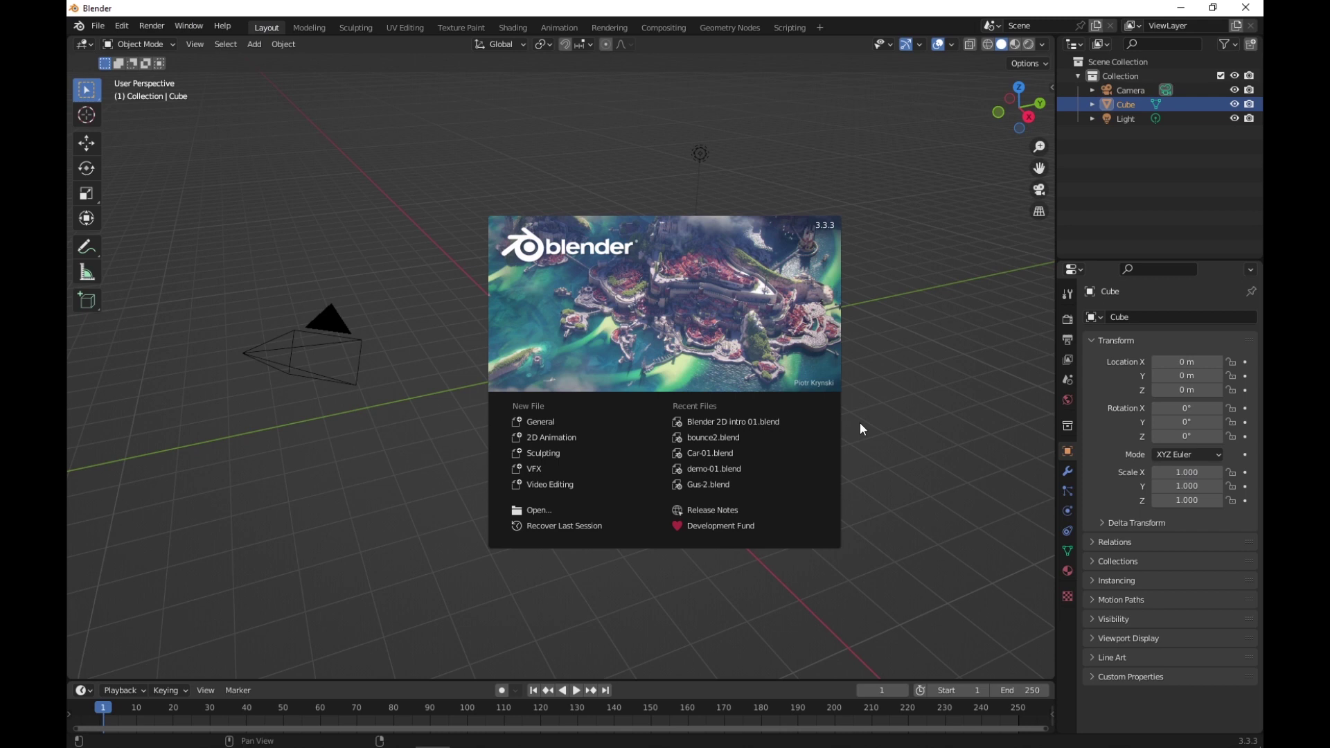
# Step: Start a new 2D Animation file, then draw and undo a test loop
pyautogui.click(563, 437)
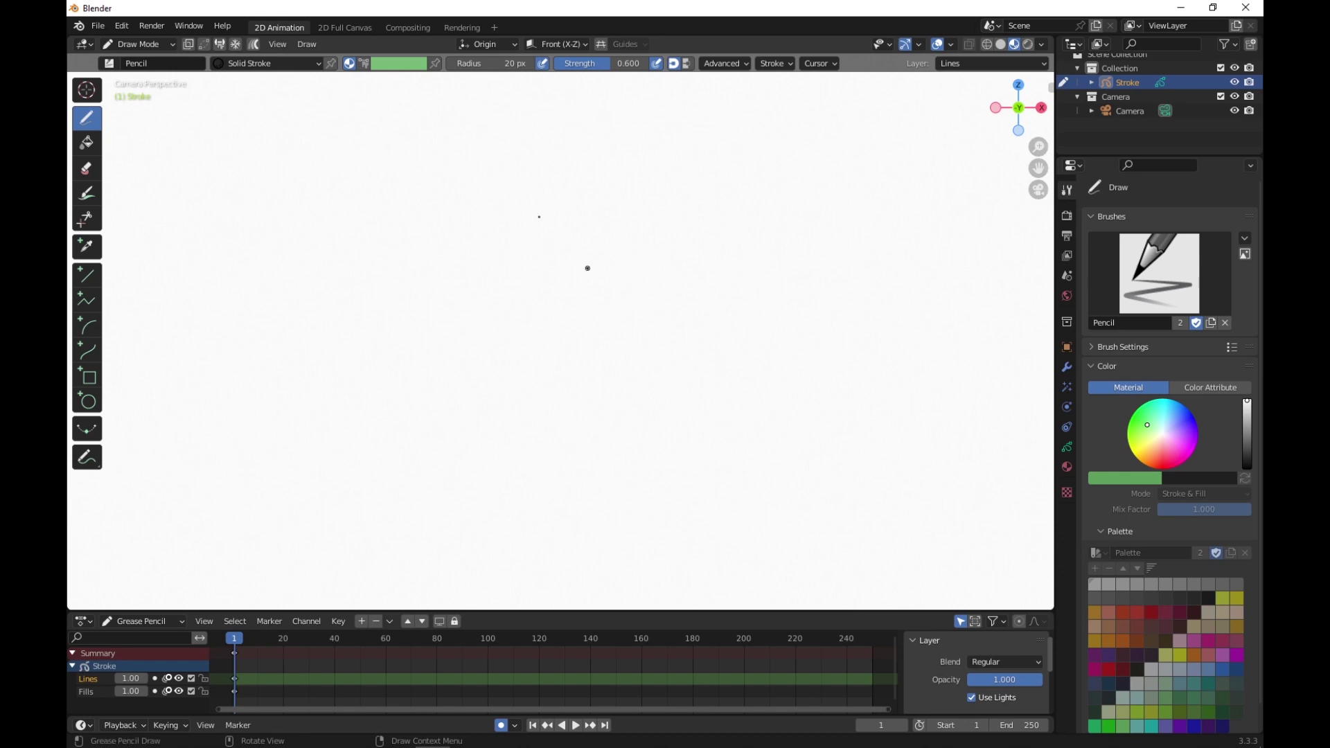
pyautogui.moveTo(627, 202)
pyautogui.mouseDown()
pyautogui.moveTo(561, 264)
pyautogui.moveTo(722, 237)
pyautogui.moveTo(672, 194)
pyautogui.moveTo(617, 200)
pyautogui.mouseUp()
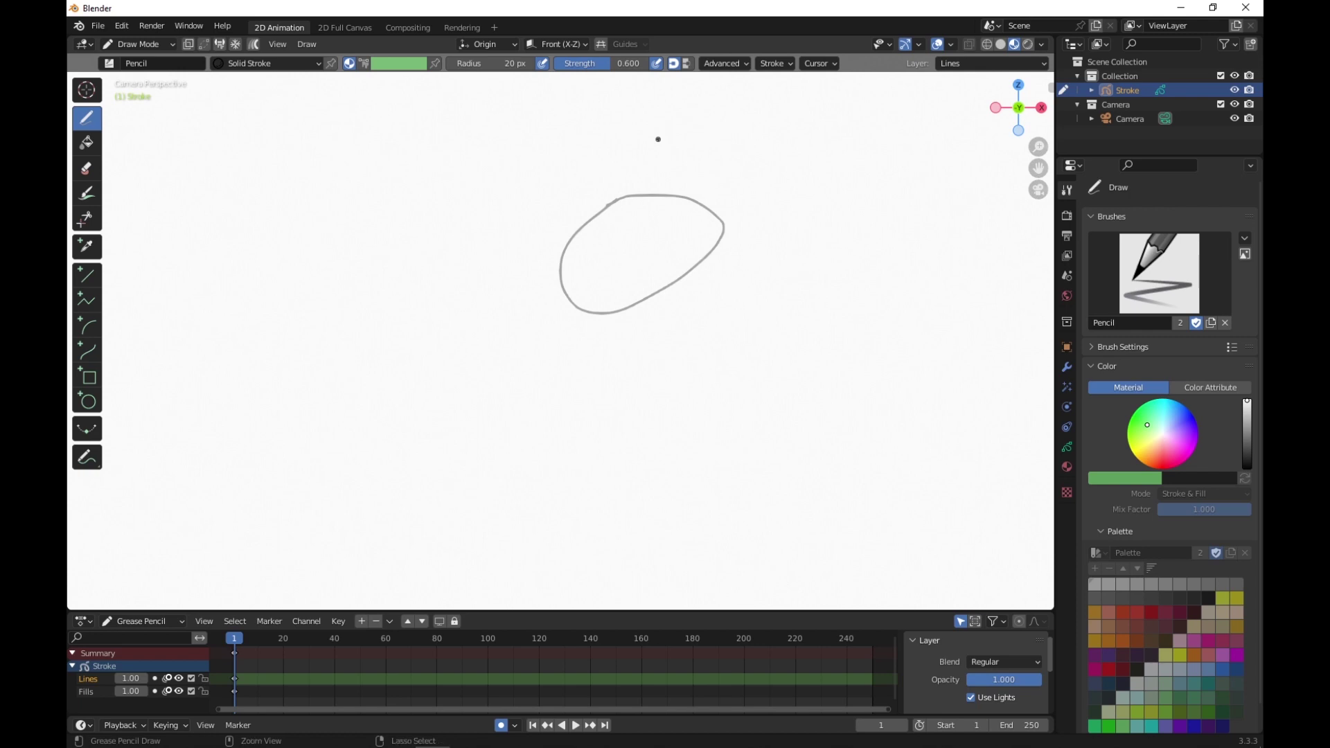
pyautogui.hotkey('ctrl', 'z')
# Step: Set pencil strength to 1.000 with pen pressure off, checking with test strokes that are undone
pyautogui.moveTo(602, 64); pyautogui.dragTo(648, 64)
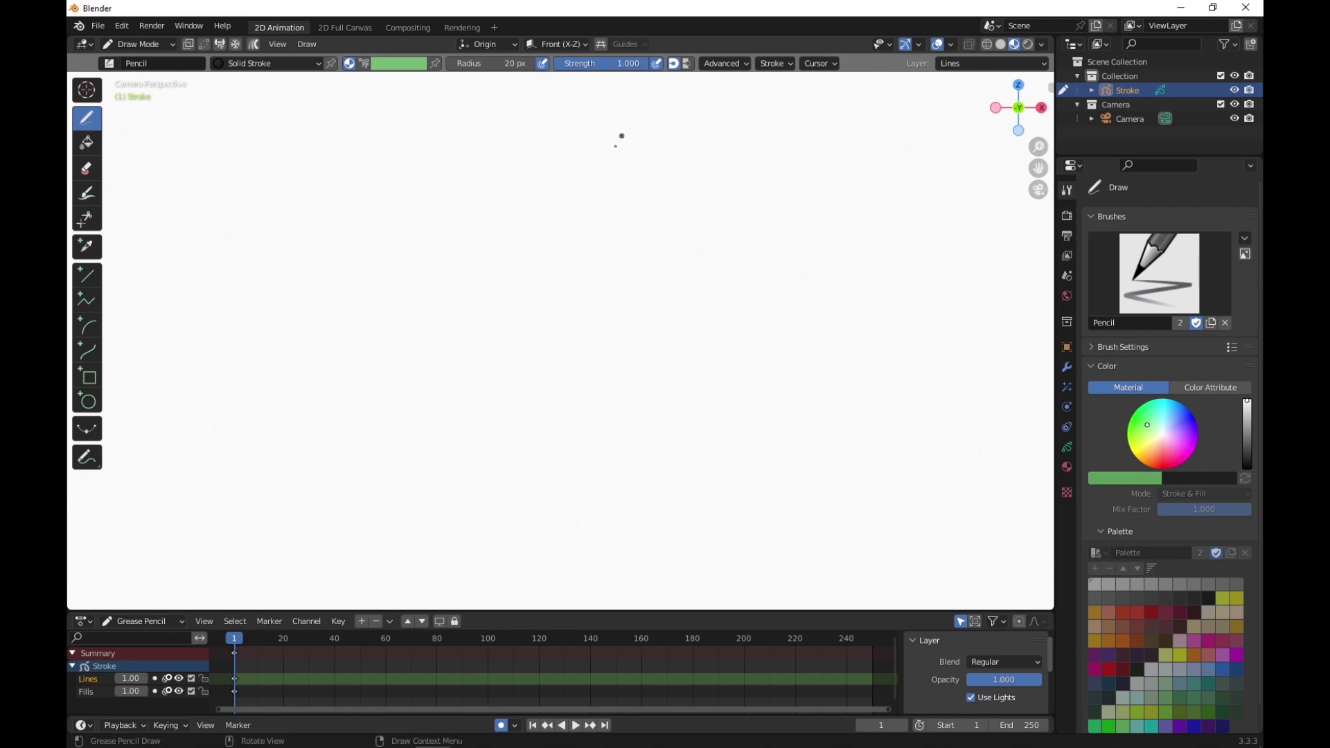
pyautogui.moveTo(616, 151)
pyautogui.mouseDown()
pyautogui.moveTo(575, 180)
pyautogui.moveTo(686, 203)
pyautogui.moveTo(636, 151)
pyautogui.moveTo(607, 152)
pyautogui.mouseUp()
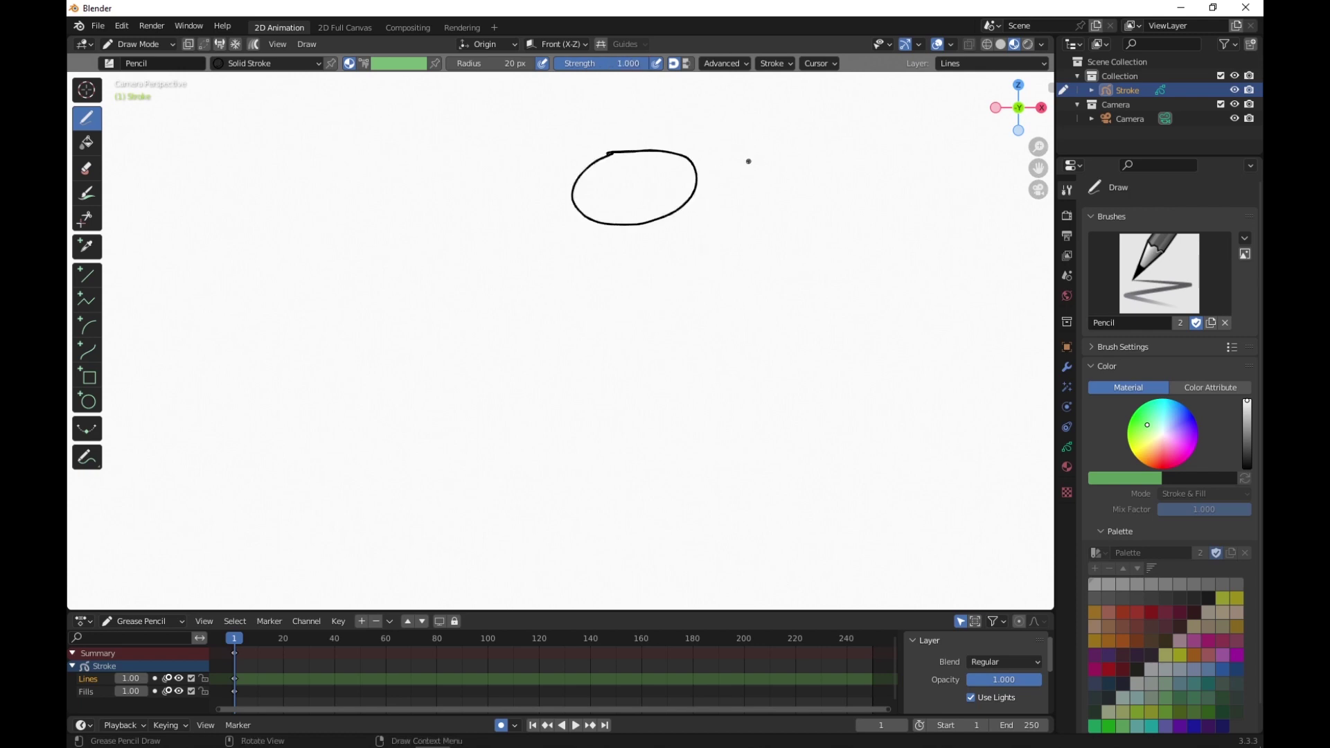
pyautogui.hotkey('ctrl', 'z')
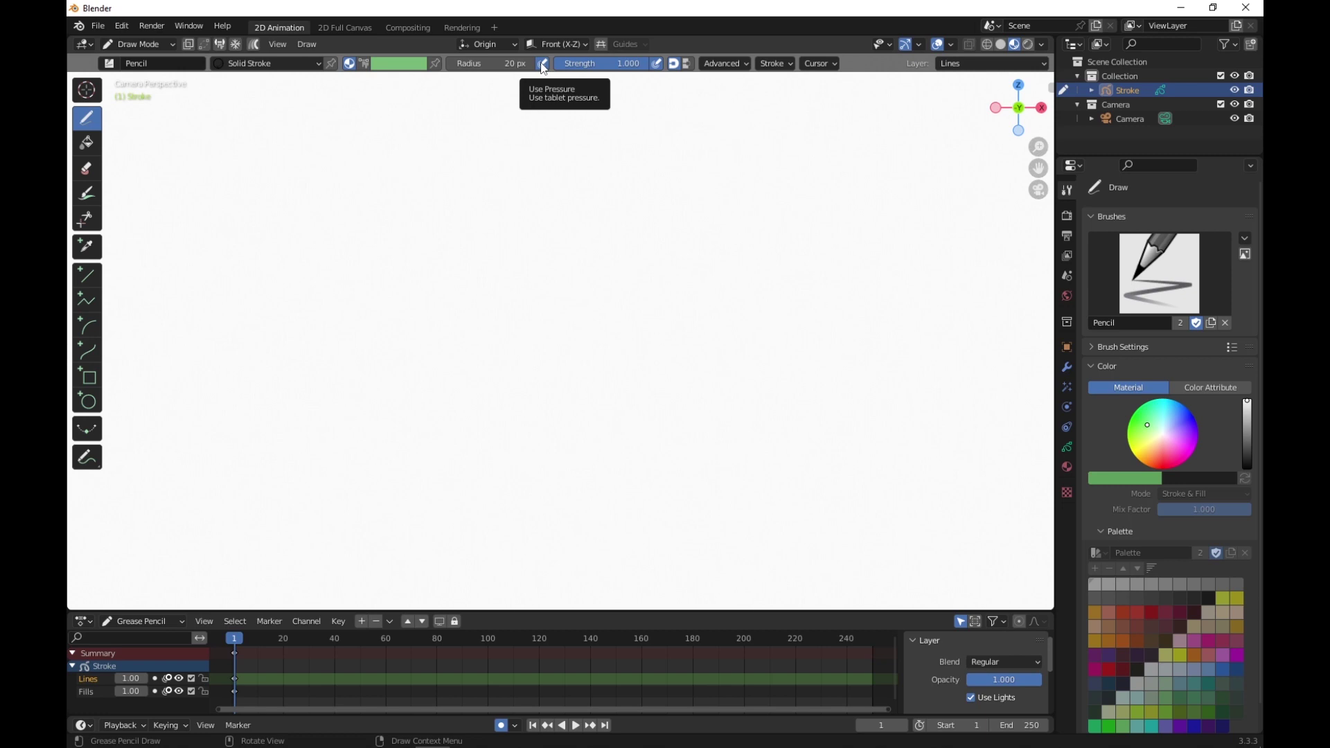
pyautogui.click(656, 63)
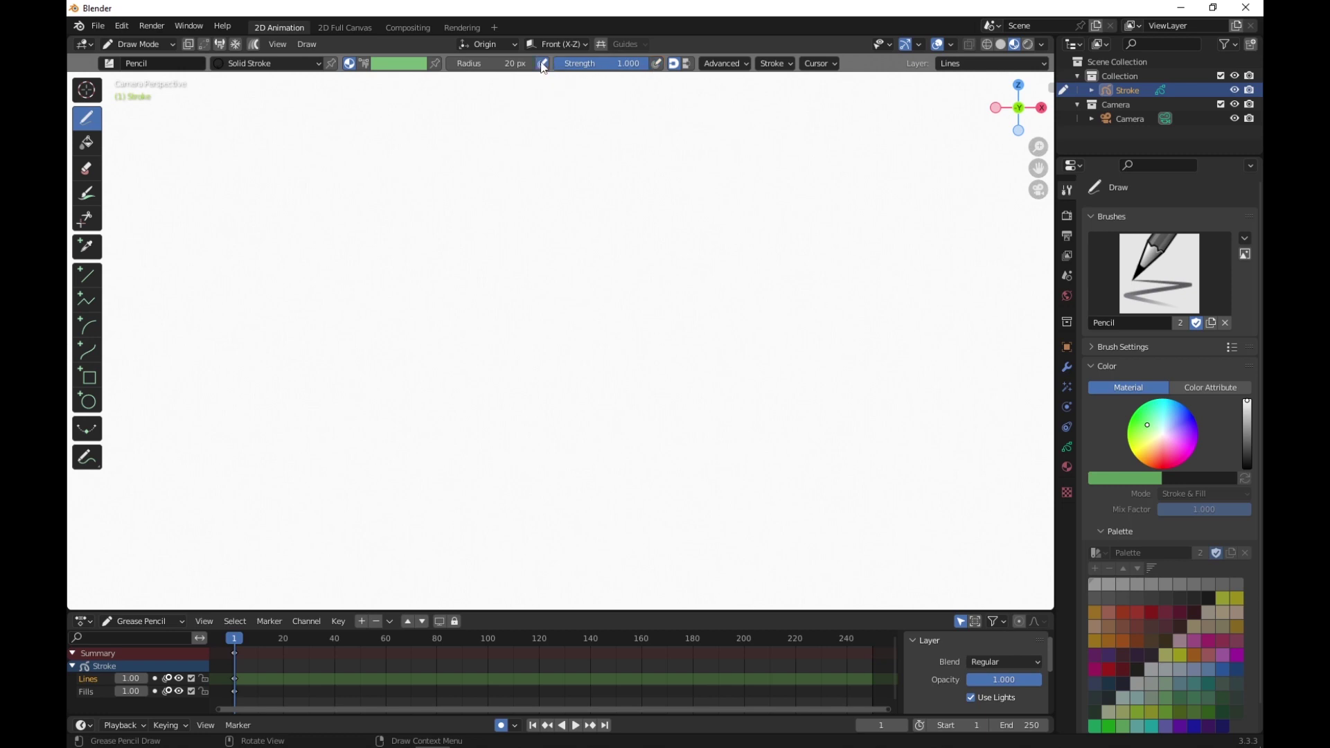
pyautogui.moveTo(625, 124)
pyautogui.mouseDown()
pyautogui.moveTo(538, 160)
pyautogui.moveTo(679, 163)
pyautogui.moveTo(592, 119)
pyautogui.mouseUp()
pyautogui.hotkey('ctrl', 'z')
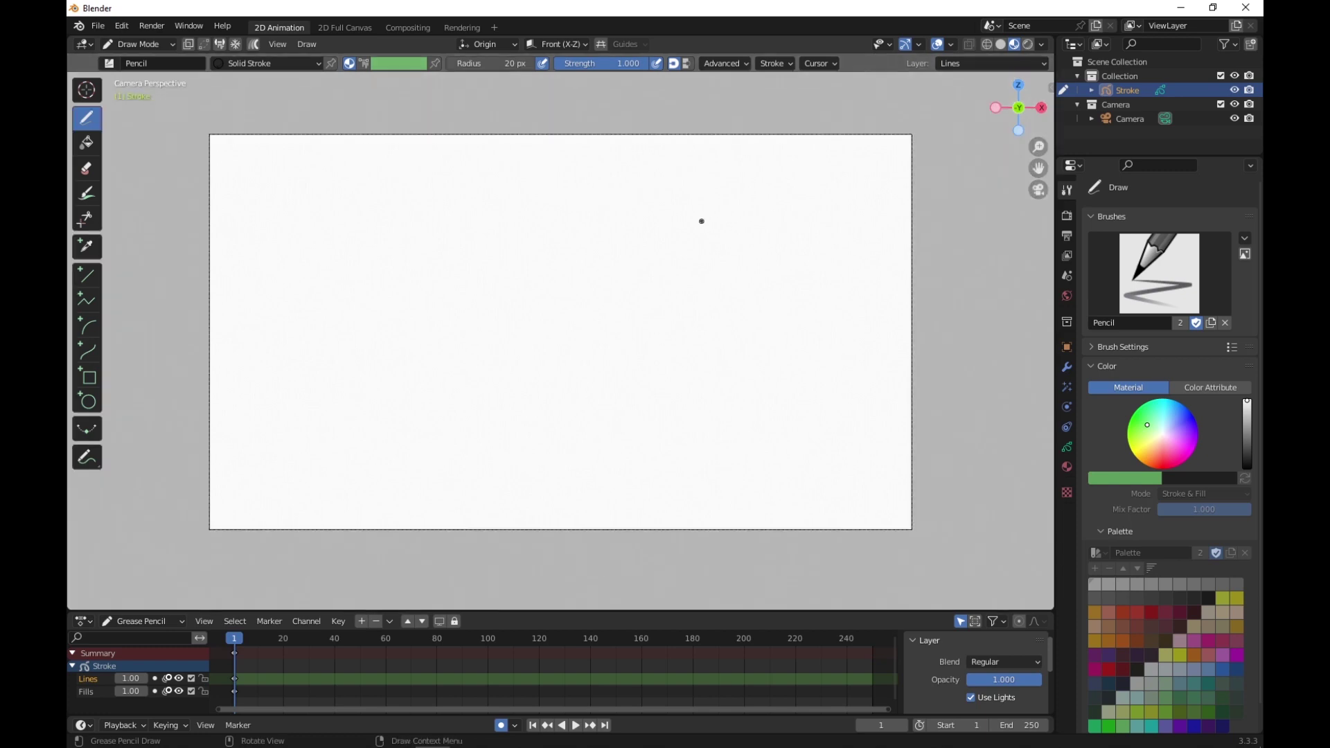
pyautogui.scroll(1, 702, 221)
pyautogui.scroll(-1, 702, 221)
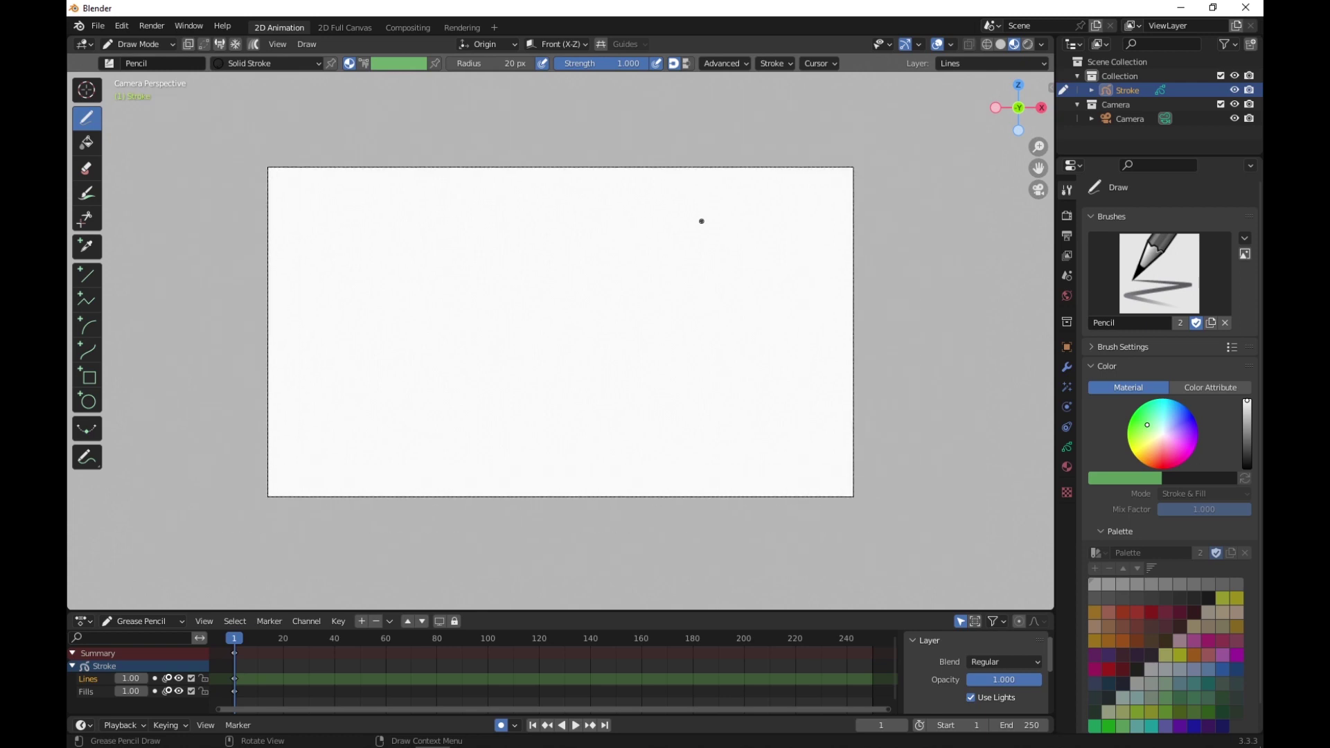
pyautogui.scroll(-2, 702, 221)
pyautogui.scroll(-1, 702, 221)
pyautogui.scroll(3, 702, 221)
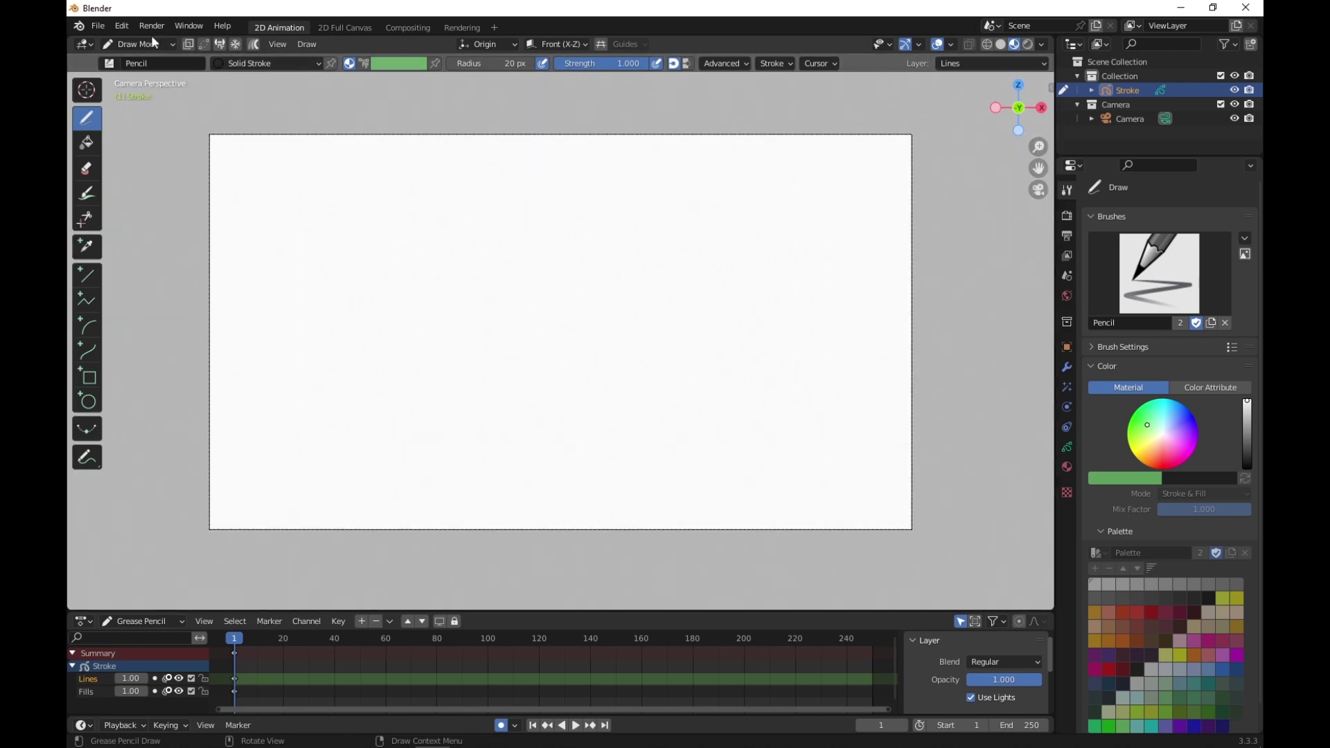
# Step: In Object Mode, add Donald-duck.png from Downloads as a background image
pyautogui.click(135, 43)
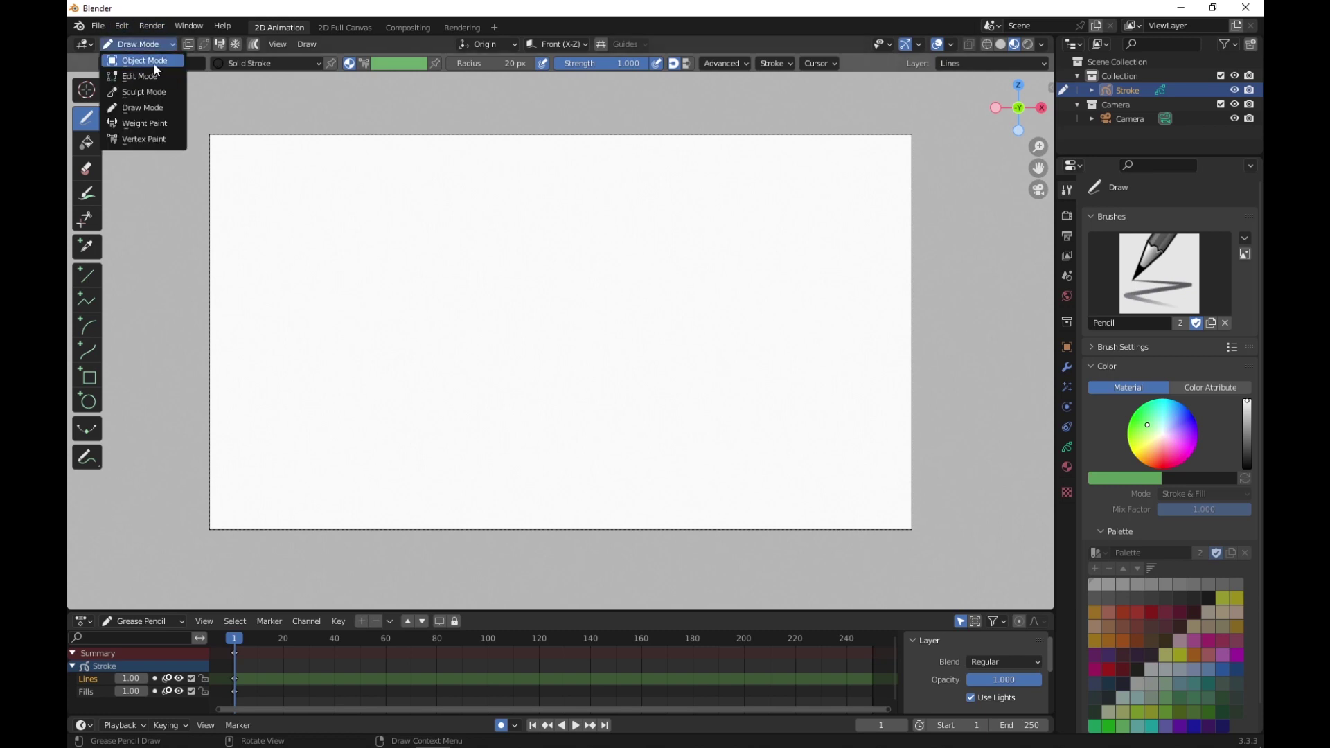
pyautogui.click(152, 61)
pyautogui.click(253, 45)
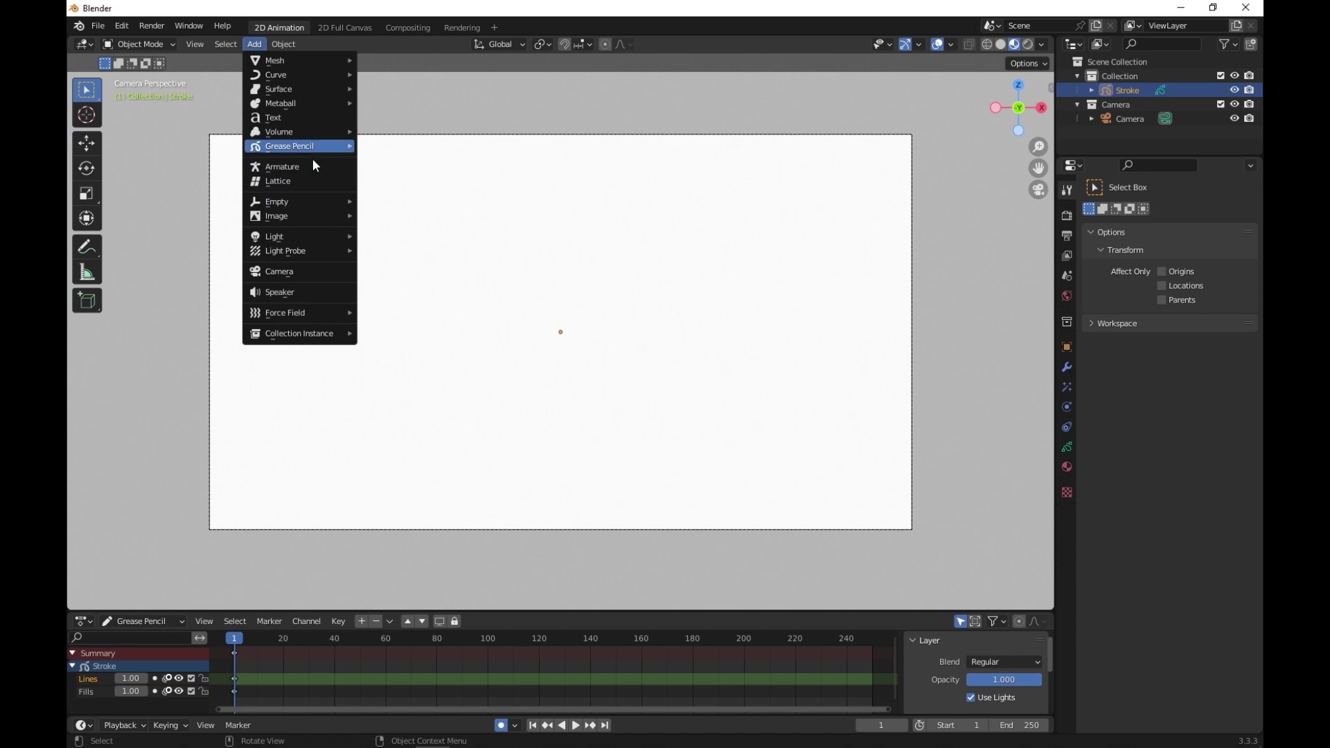
pyautogui.moveTo(307, 215)
pyautogui.click(400, 230)
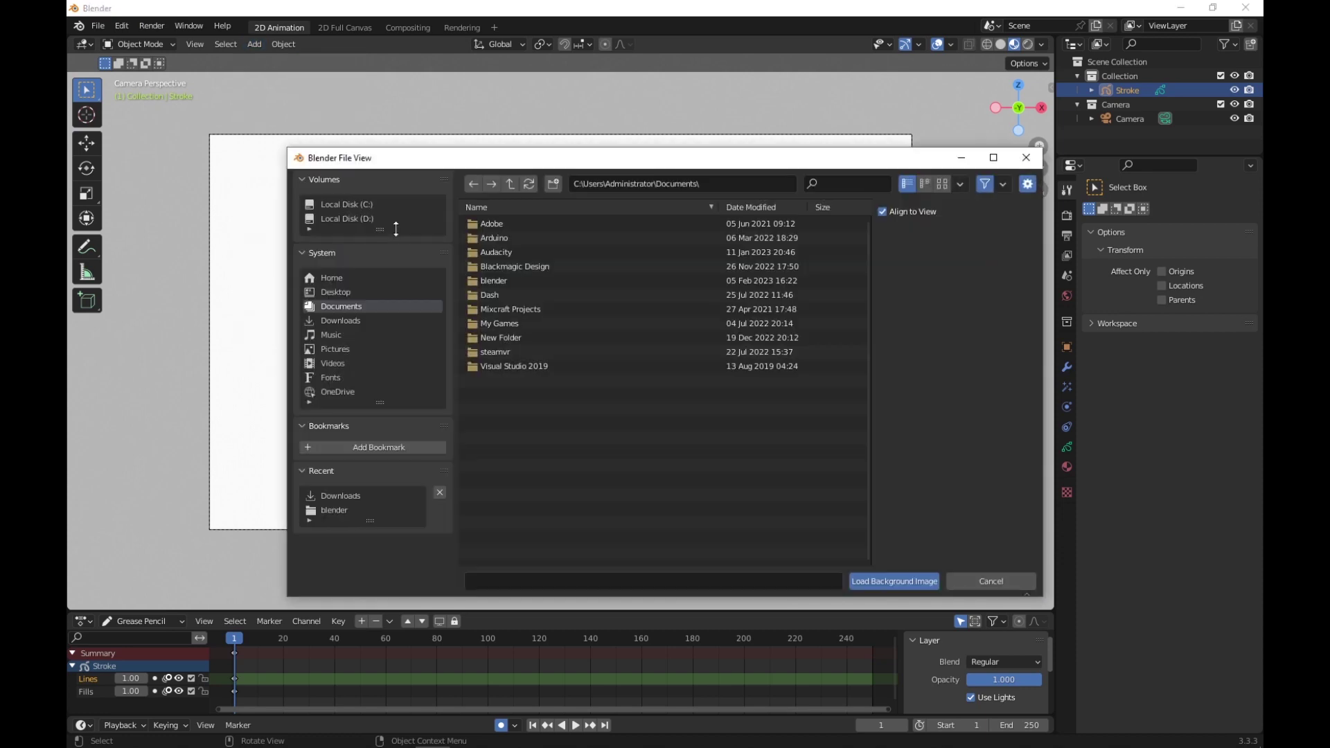
pyautogui.click(354, 318)
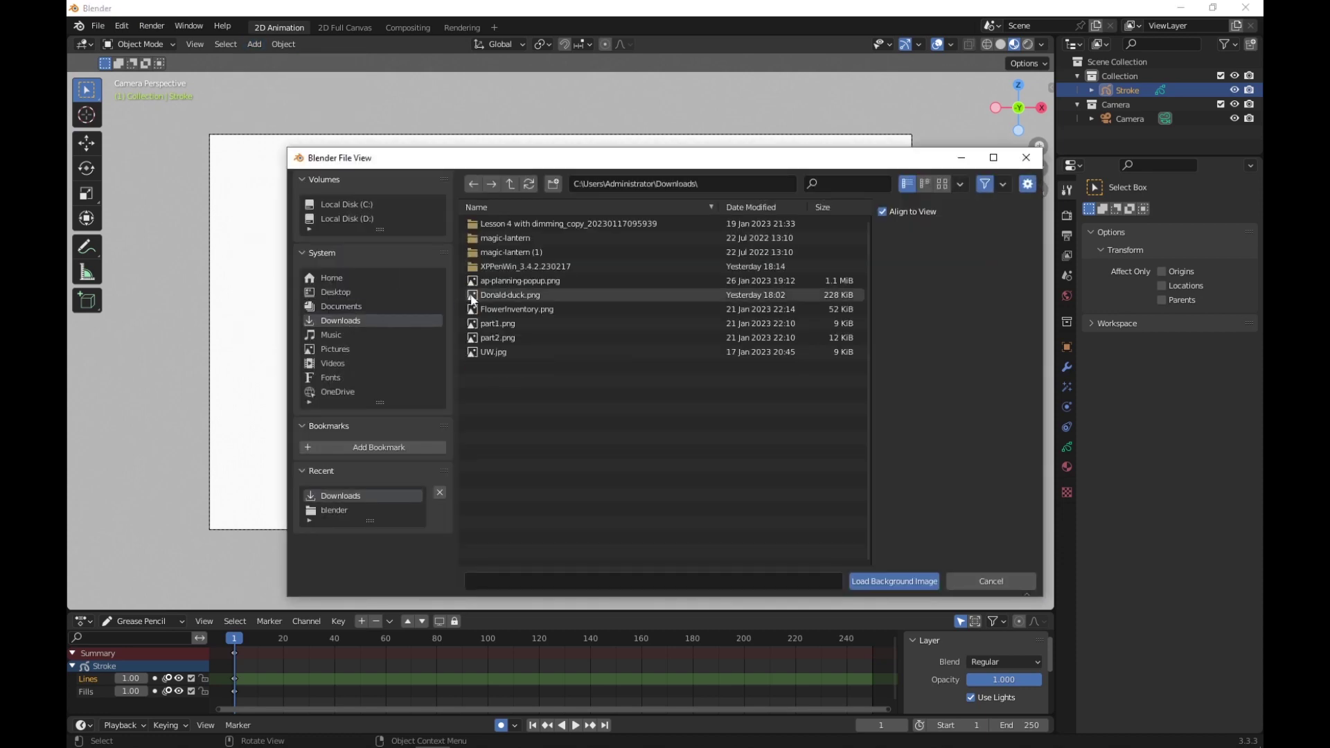
pyautogui.doubleClick(518, 295)
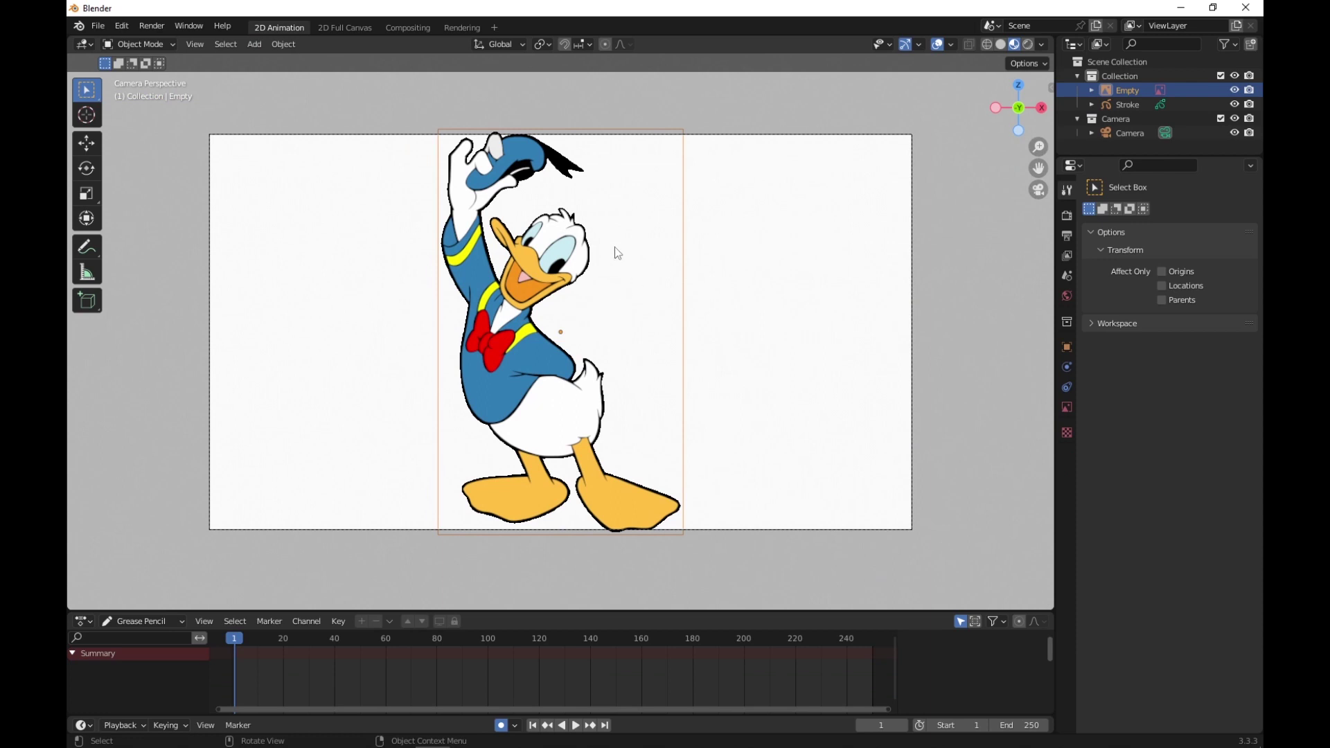
# Step: Shrink the duck image and shift it right to fit the camera frame
pyautogui.moveTo(683, 130); pyautogui.dragTo(678, 137)
pyautogui.moveTo(439, 534); pyautogui.dragTo(446, 533)
pyautogui.moveTo(559, 332)
pyautogui.mouseDown()
pyautogui.moveTo(693, 330)
pyautogui.moveTo(564, 331)
pyautogui.mouseUp()
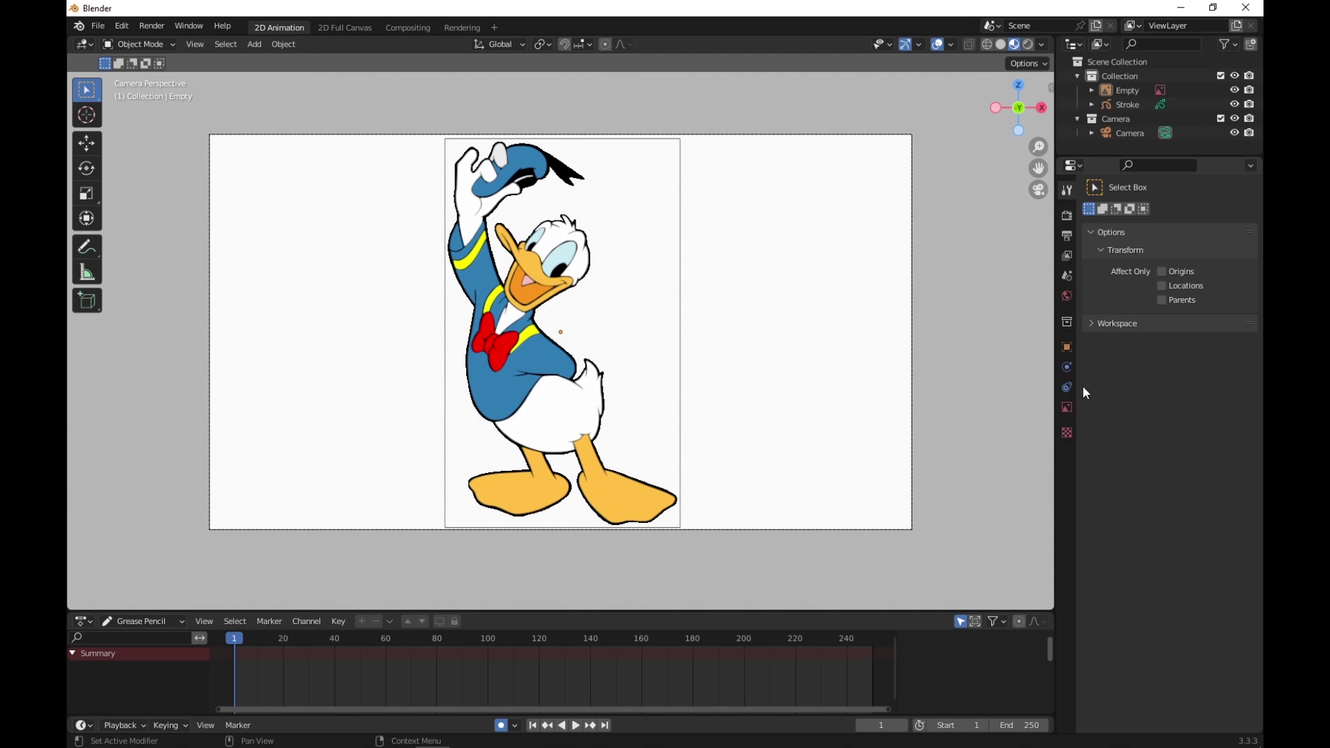
# Step: Enable the reference image's opacity and lower it to 0.627
pyautogui.click(1067, 407)
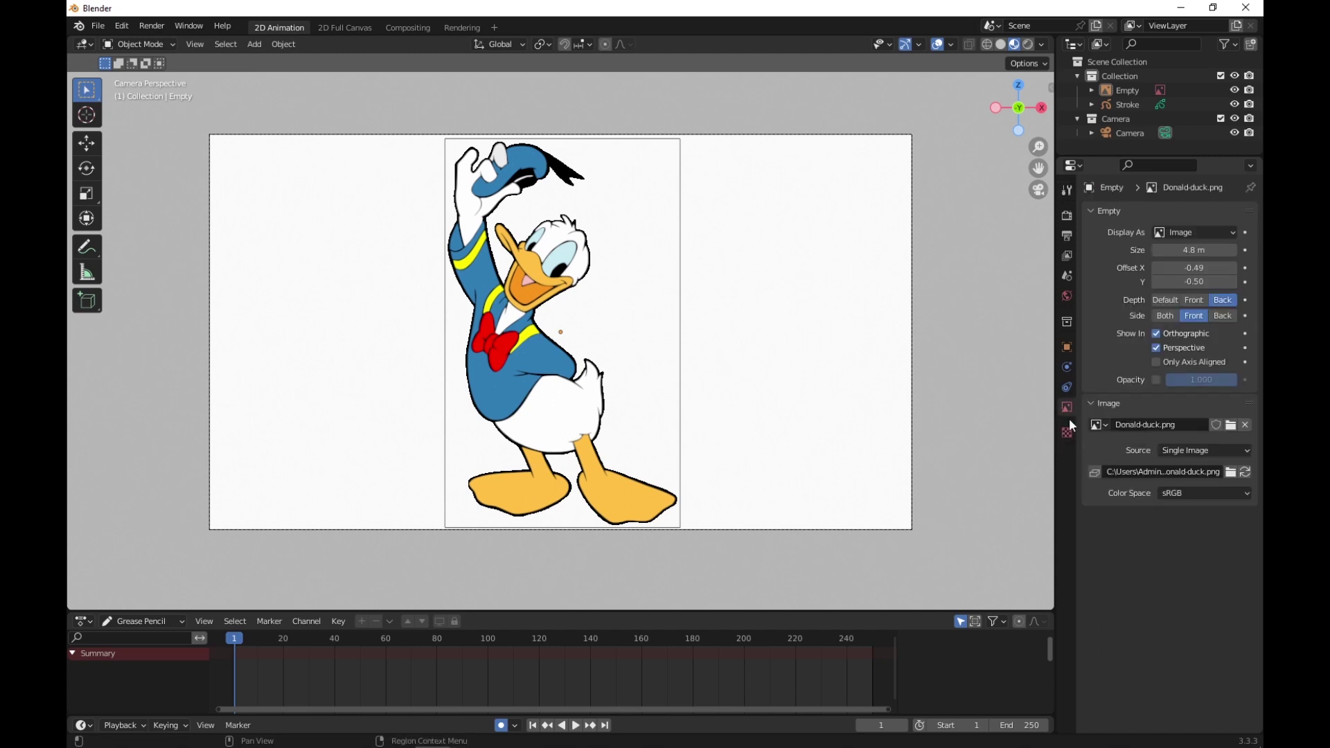
pyautogui.click(1155, 379)
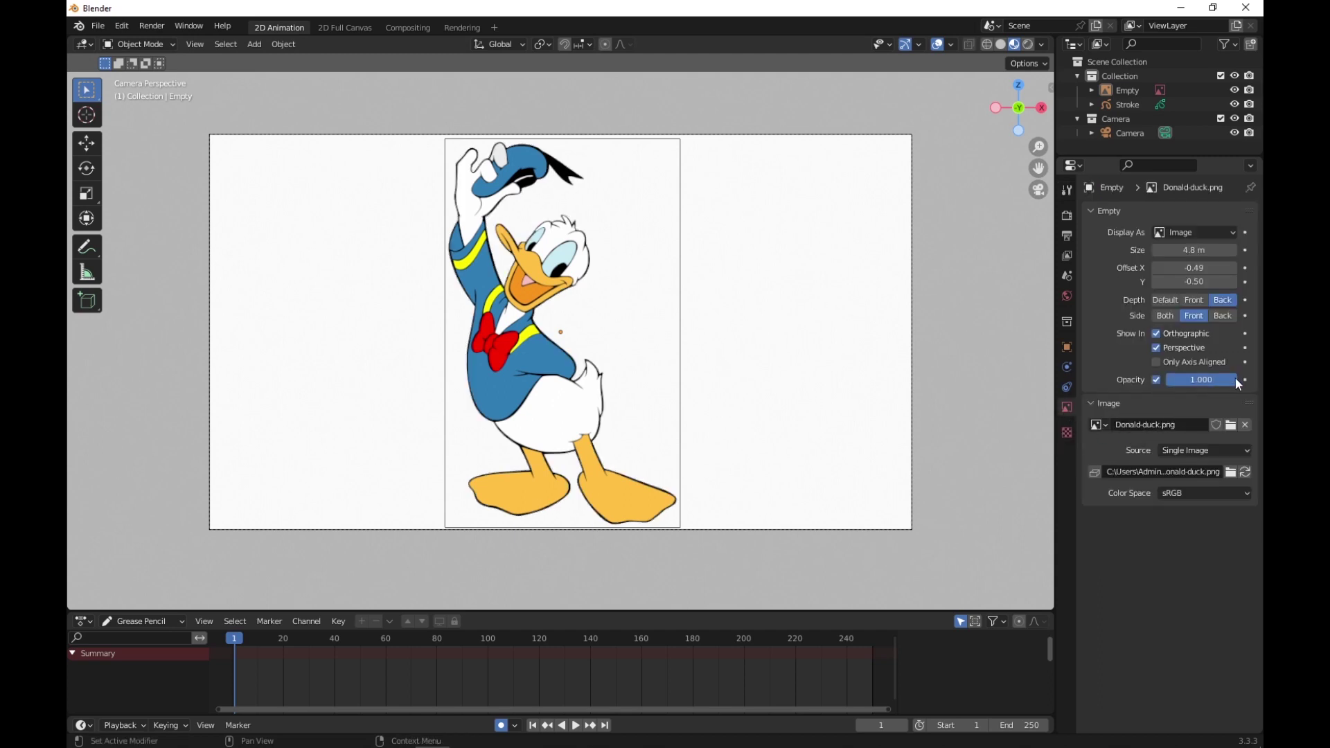
pyautogui.moveTo(1236, 382); pyautogui.dragTo(1209, 382)
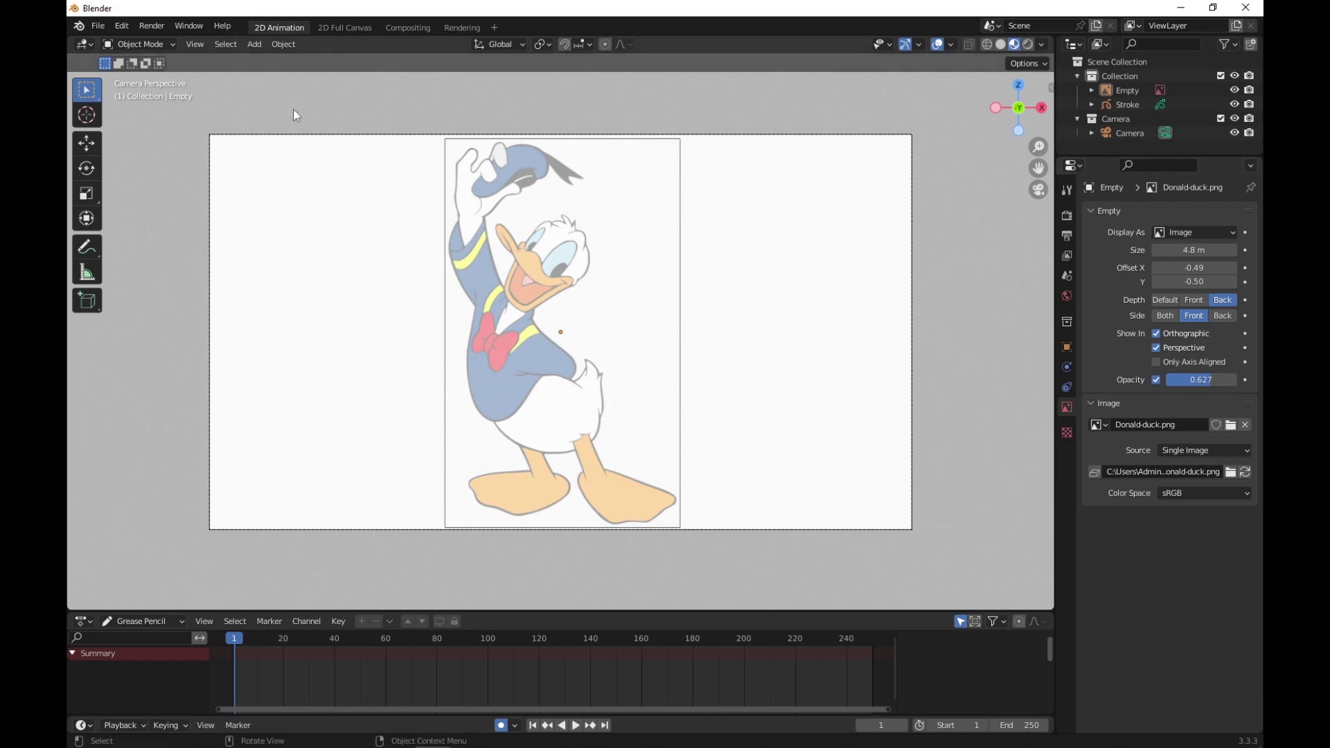
# Step: Select the Stroke object and put it back in Draw Mode
pyautogui.click(157, 45)
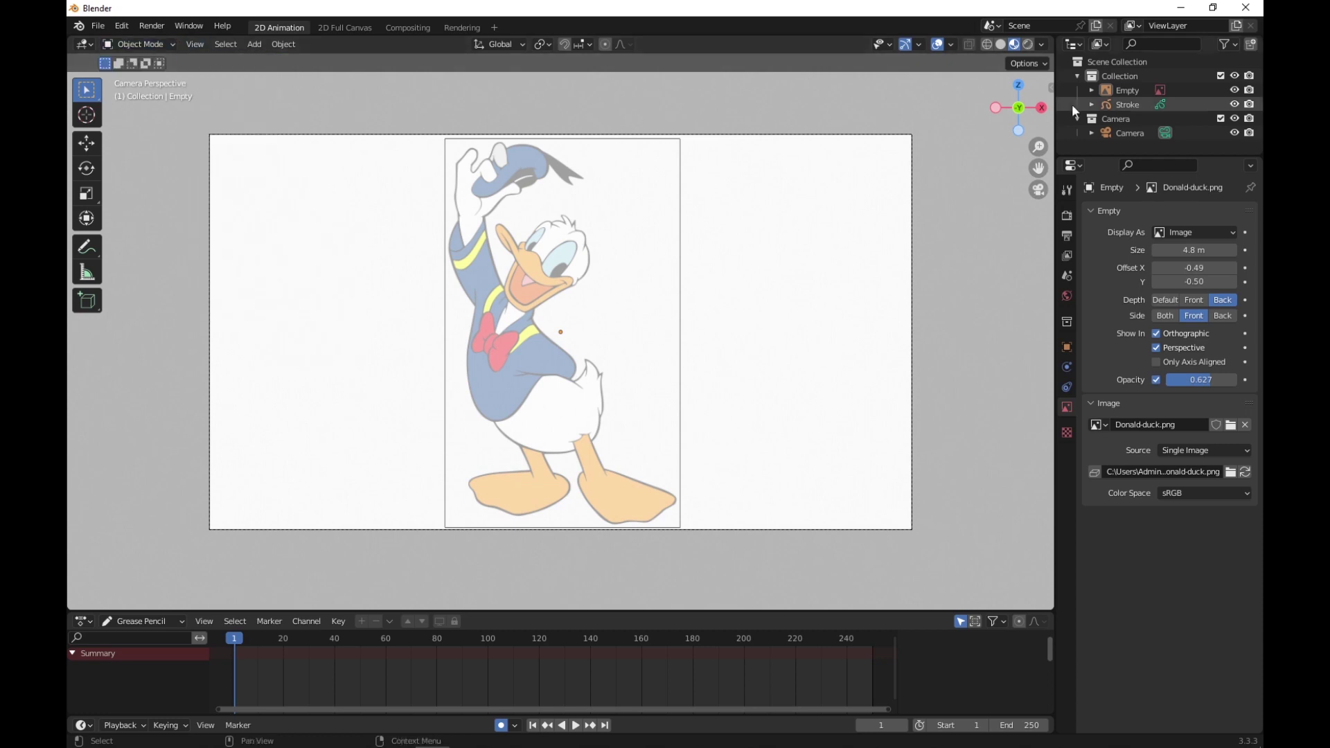
pyautogui.click(1136, 105)
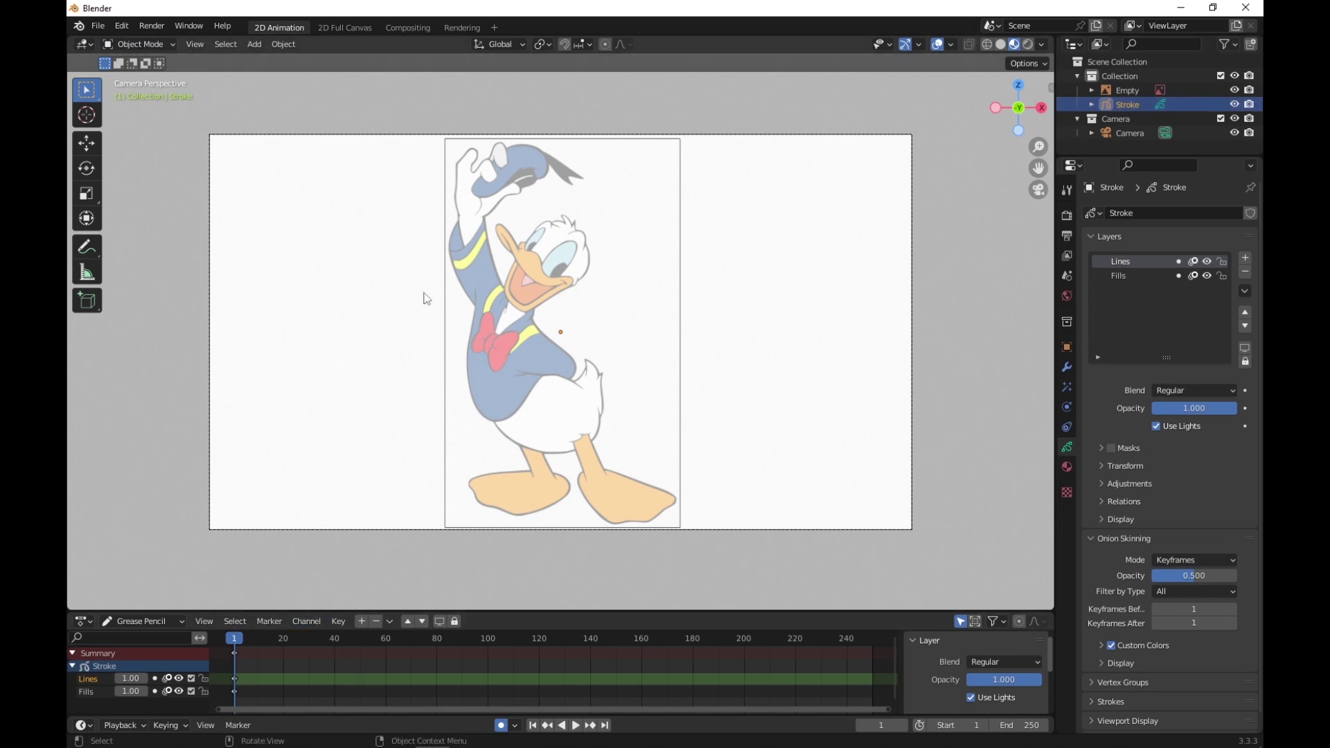
pyautogui.click(160, 43)
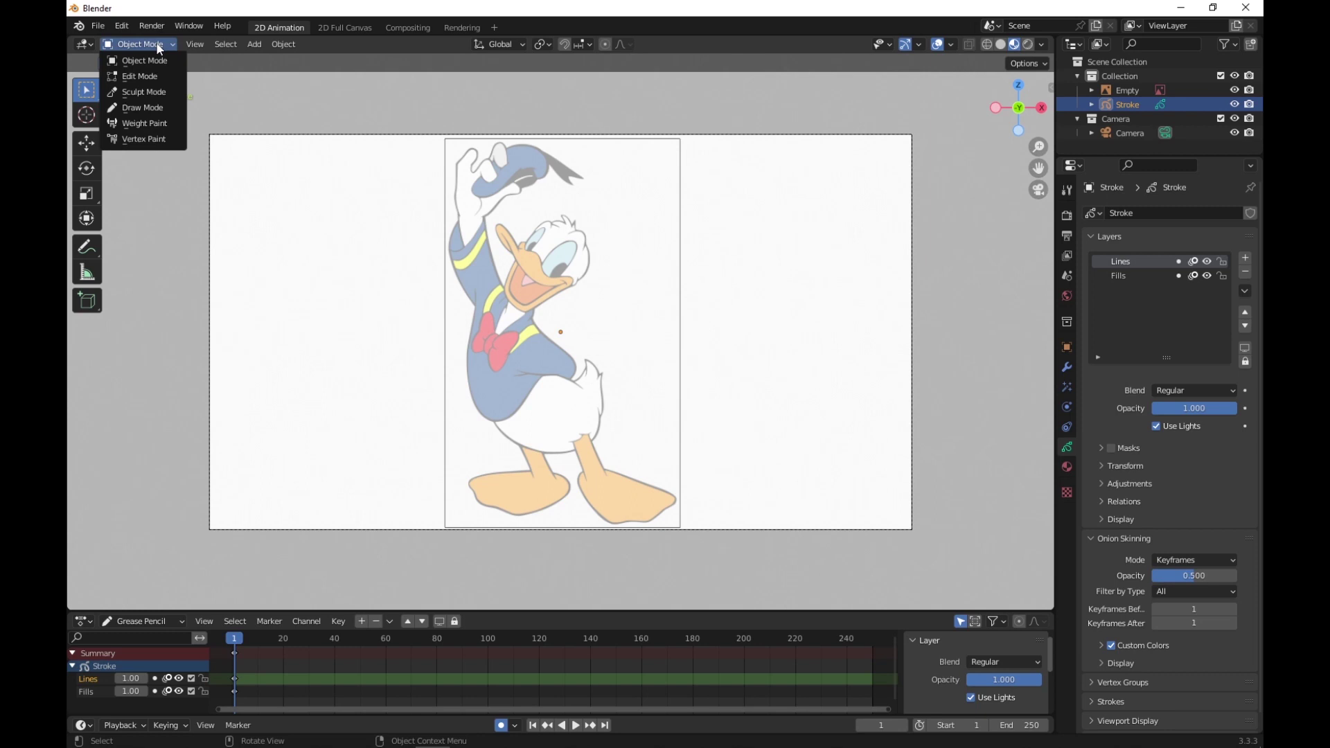
pyautogui.click(153, 109)
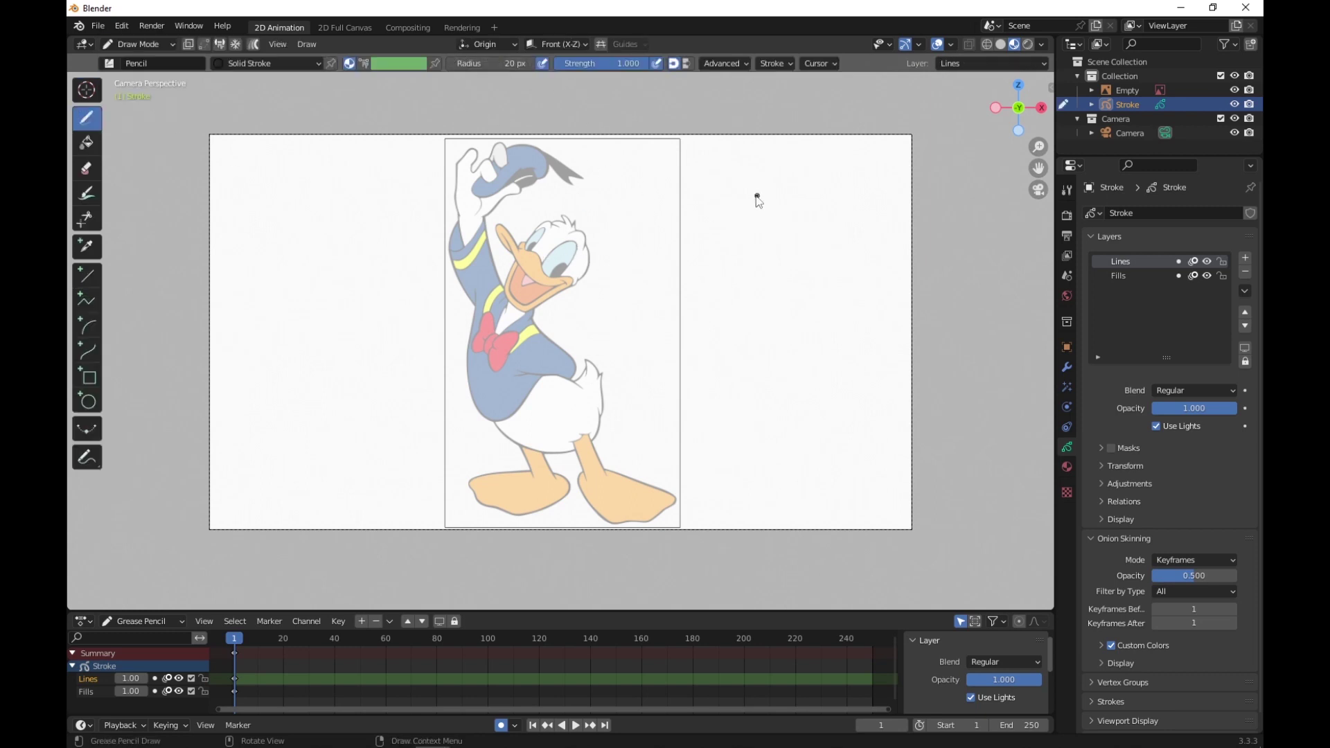
# Step: Draw two test strokes beside Donald, then undo them
pyautogui.moveTo(777, 196)
pyautogui.mouseDown()
pyautogui.moveTo(732, 263)
pyautogui.moveTo(775, 291)
pyautogui.mouseUp()
pyautogui.scroll(3, 725, 239)
pyautogui.scroll(4, 862, 243)
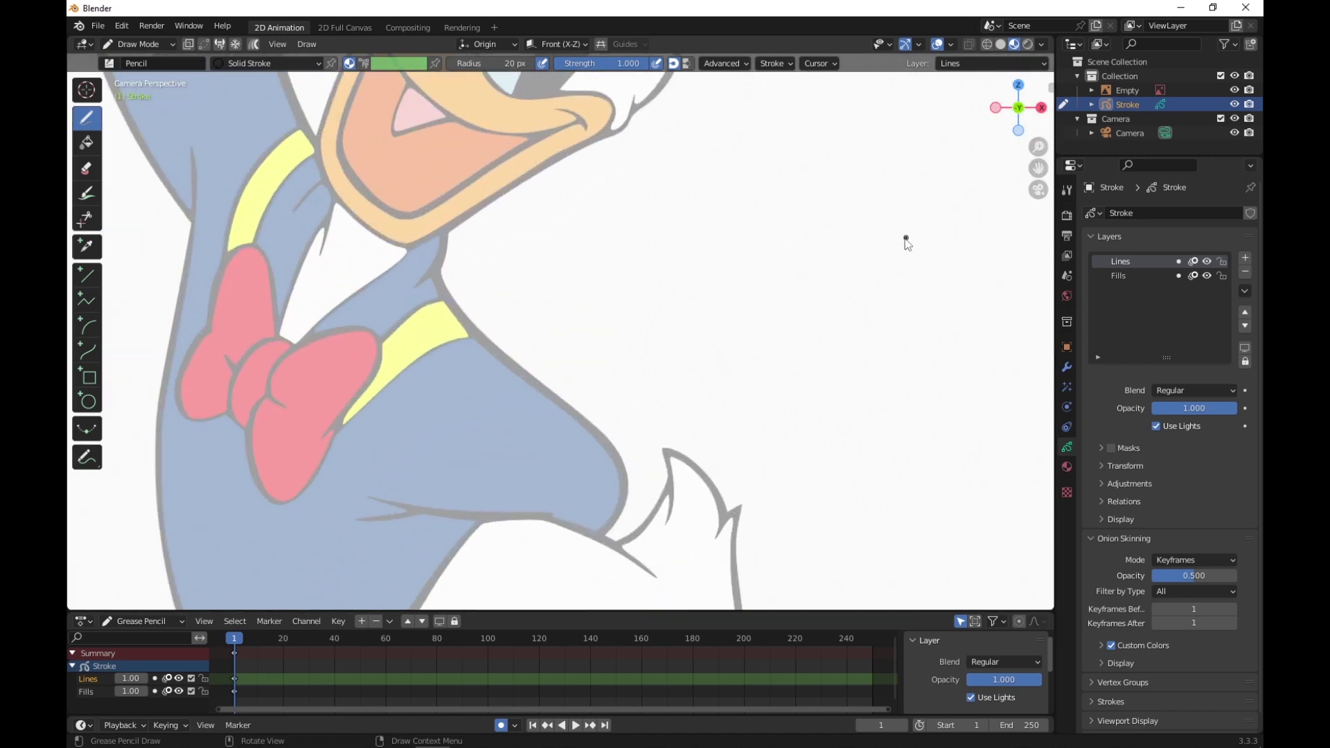
pyautogui.scroll(-3, 925, 238)
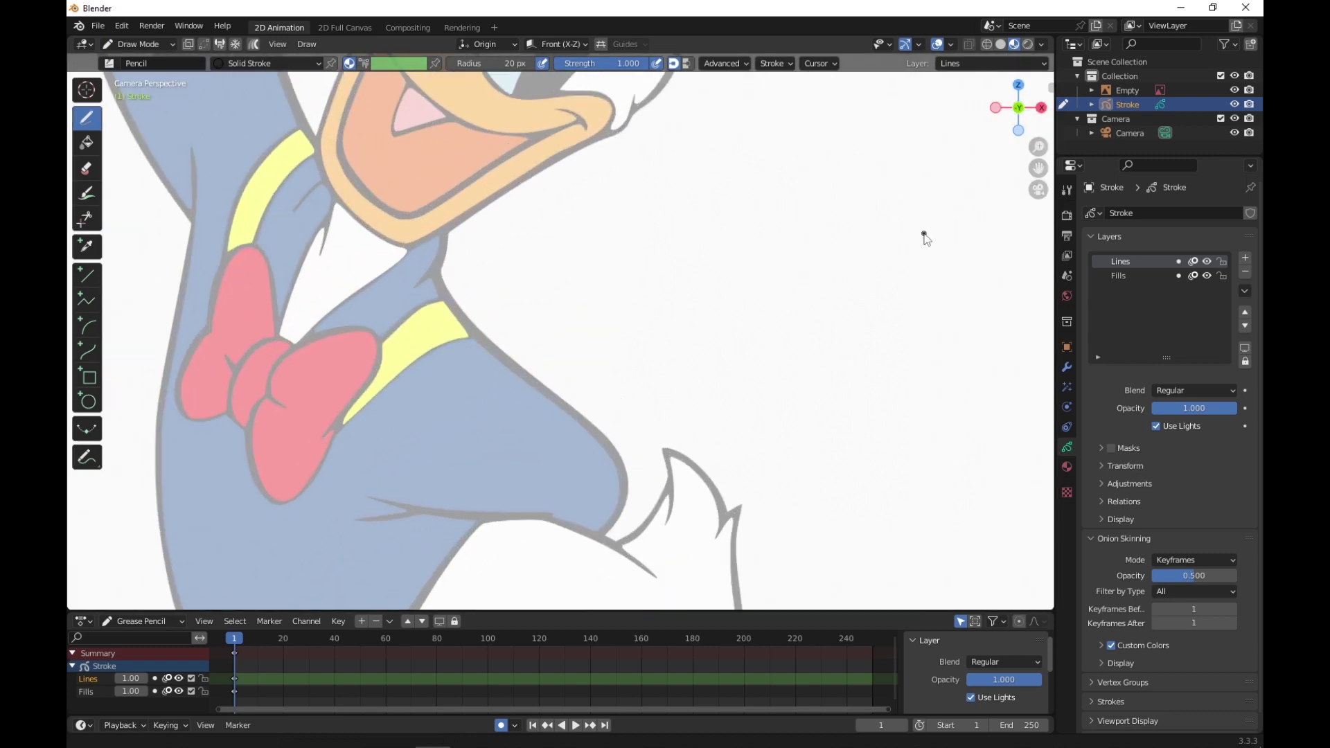
pyautogui.scroll(6, 778, 276)
pyautogui.keyDown('shift'); pyautogui.moveTo(438, 339); pyautogui.dragTo(377, 342, button='middle'); pyautogui.keyUp('shift')
pyautogui.moveTo(707, 214)
pyautogui.mouseDown()
pyautogui.moveTo(679, 280)
pyautogui.moveTo(689, 383)
pyautogui.mouseUp()
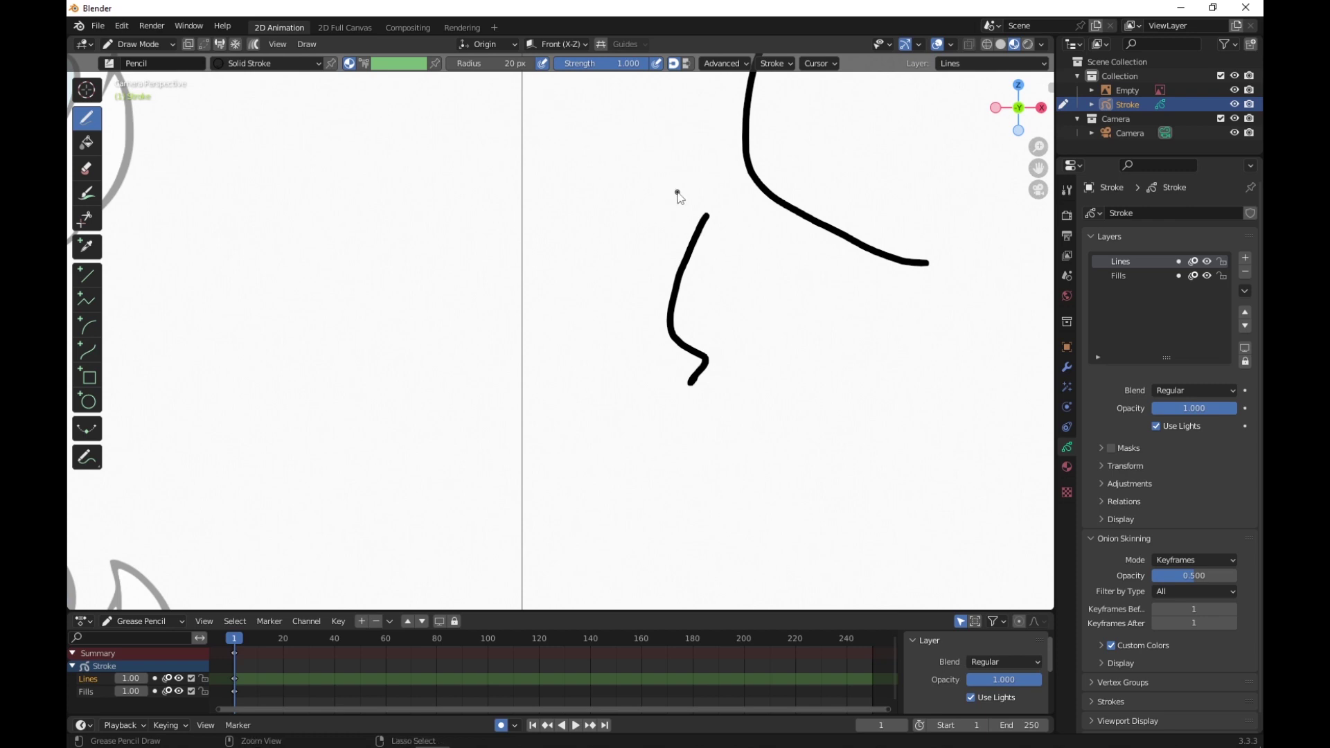
pyautogui.hotkey('ctrl', 'z')
pyautogui.hotkey('ctrl', 'z')
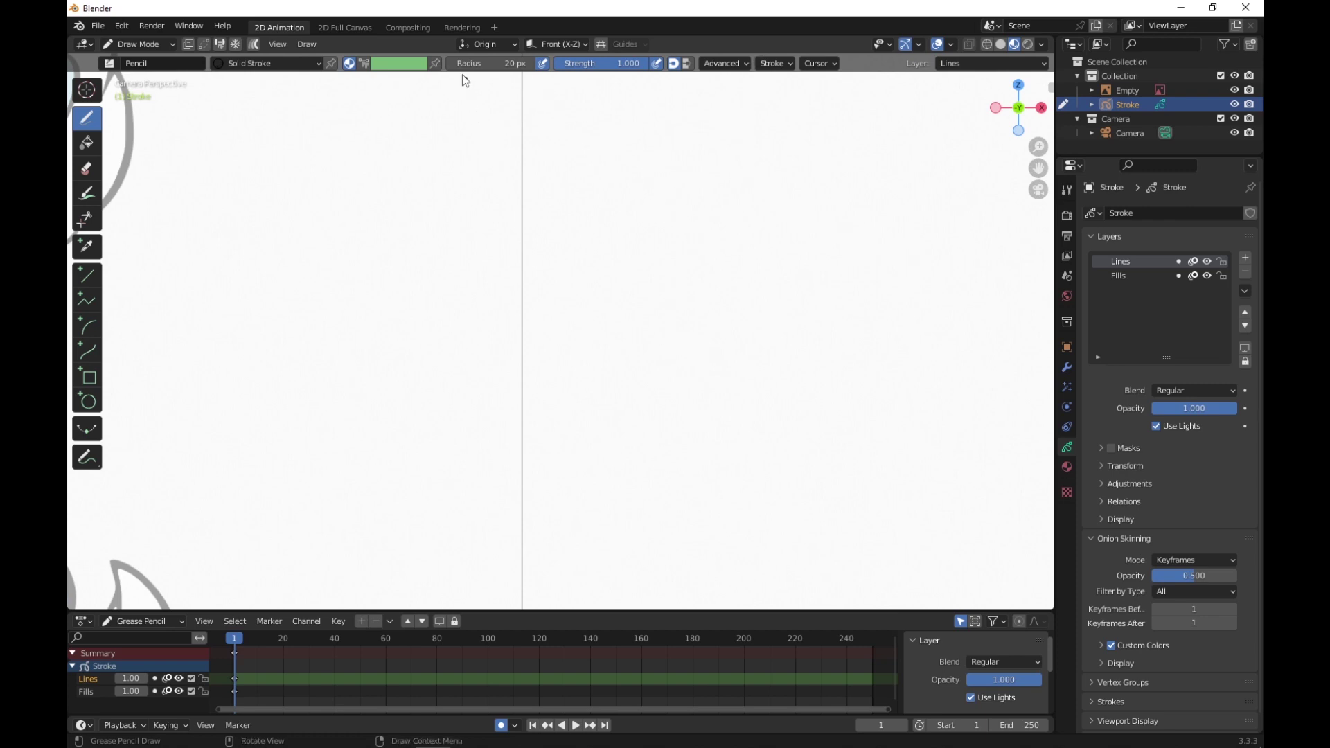
# Step: Zoom in on the raised hand, trace its outline, then undo that stroke
pyautogui.keyDown('ctrl'); pyautogui.scroll(-3, 461, 76); pyautogui.keyUp('ctrl')
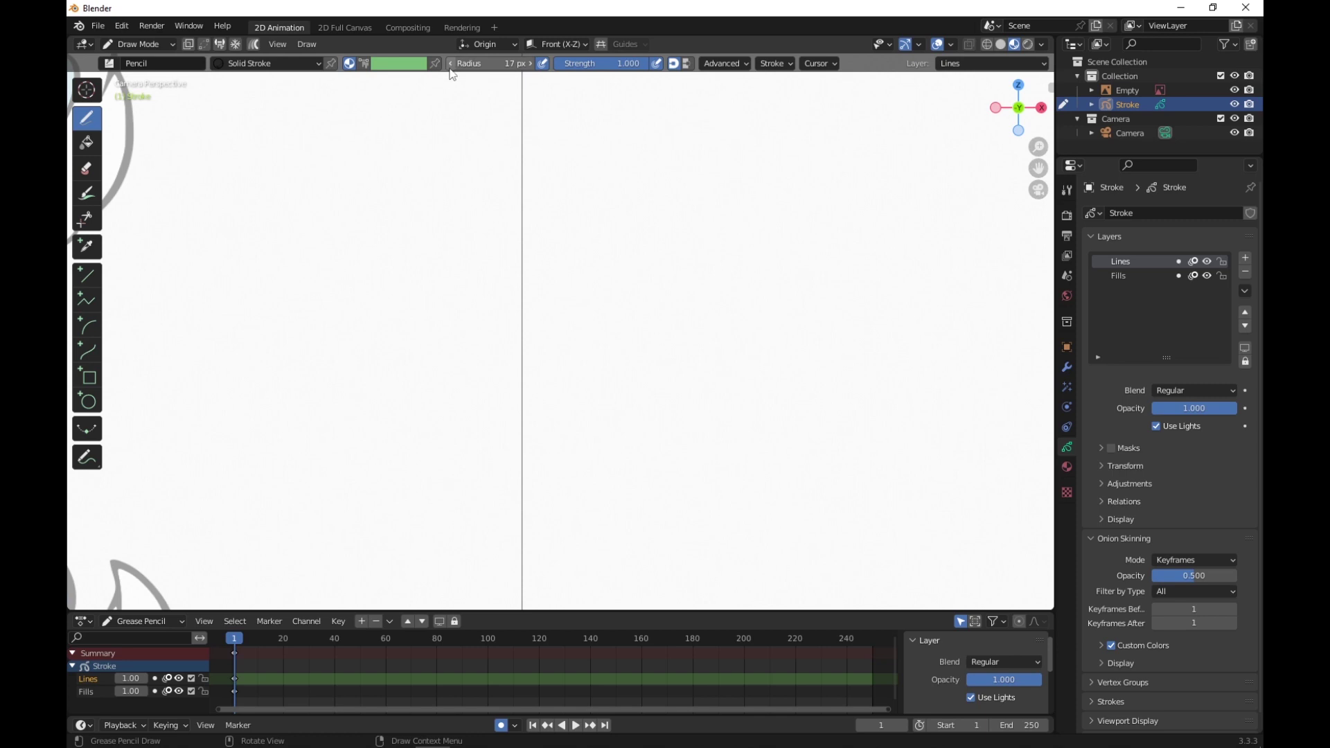
pyautogui.moveTo(430, 183)
pyautogui.keyDown('shift'); pyautogui.mouseDown(button='middle')
pyautogui.moveTo(407, 184)
pyautogui.moveTo(734, 342)
pyautogui.moveTo(291, 229)
pyautogui.moveTo(507, 255)
pyautogui.moveTo(529, 335)
pyautogui.moveTo(448, 415)
pyautogui.moveTo(449, 377)
pyautogui.moveTo(393, 356)
pyautogui.moveTo(500, 356)
pyautogui.mouseUp(button='middle'); pyautogui.keyUp('shift')
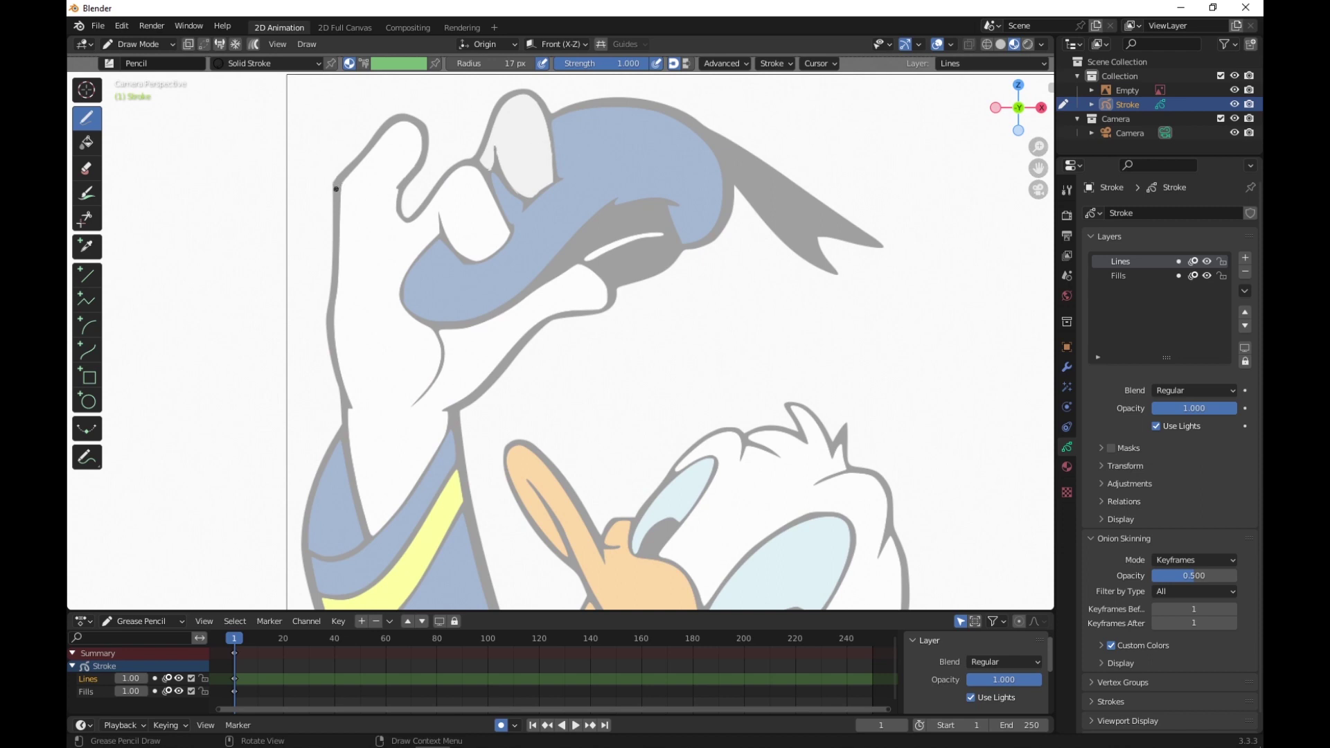
pyautogui.moveTo(336, 186)
pyautogui.mouseDown()
pyautogui.moveTo(393, 122)
pyautogui.moveTo(425, 121)
pyautogui.moveTo(395, 202)
pyautogui.moveTo(408, 218)
pyautogui.moveTo(469, 165)
pyautogui.moveTo(514, 233)
pyautogui.mouseUp()
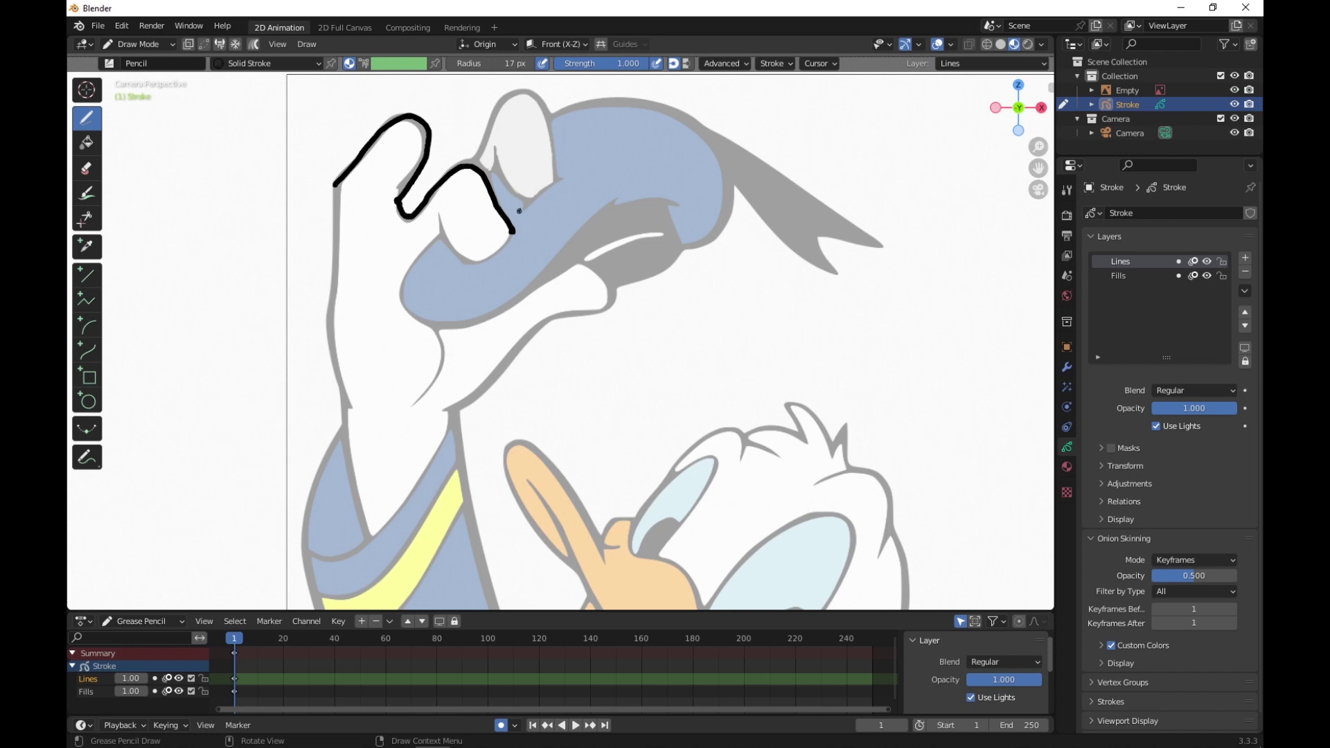
pyautogui.press('ctrl')
pyautogui.hotkey('ctrl', 'z')
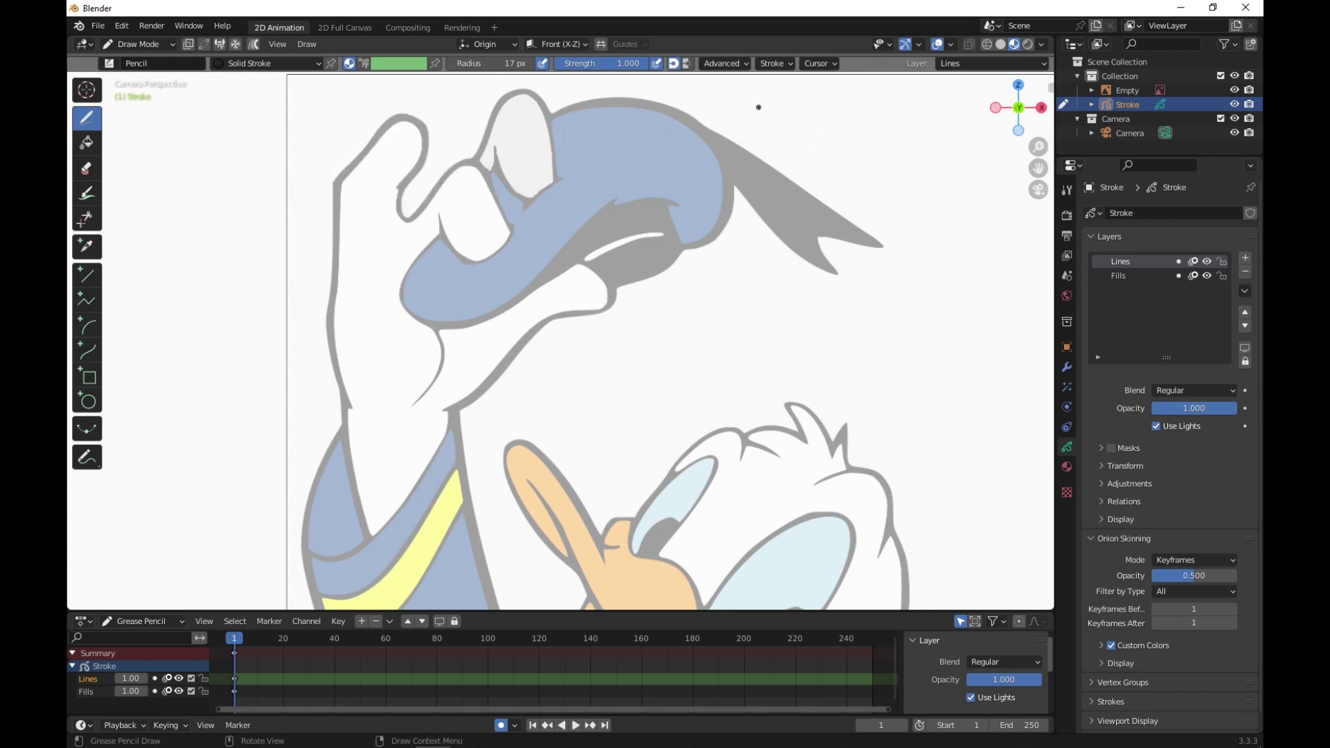
# Step: Set stroke Post-Processing Smooth to 1.000 with 15 iterations
pyautogui.click(773, 63)
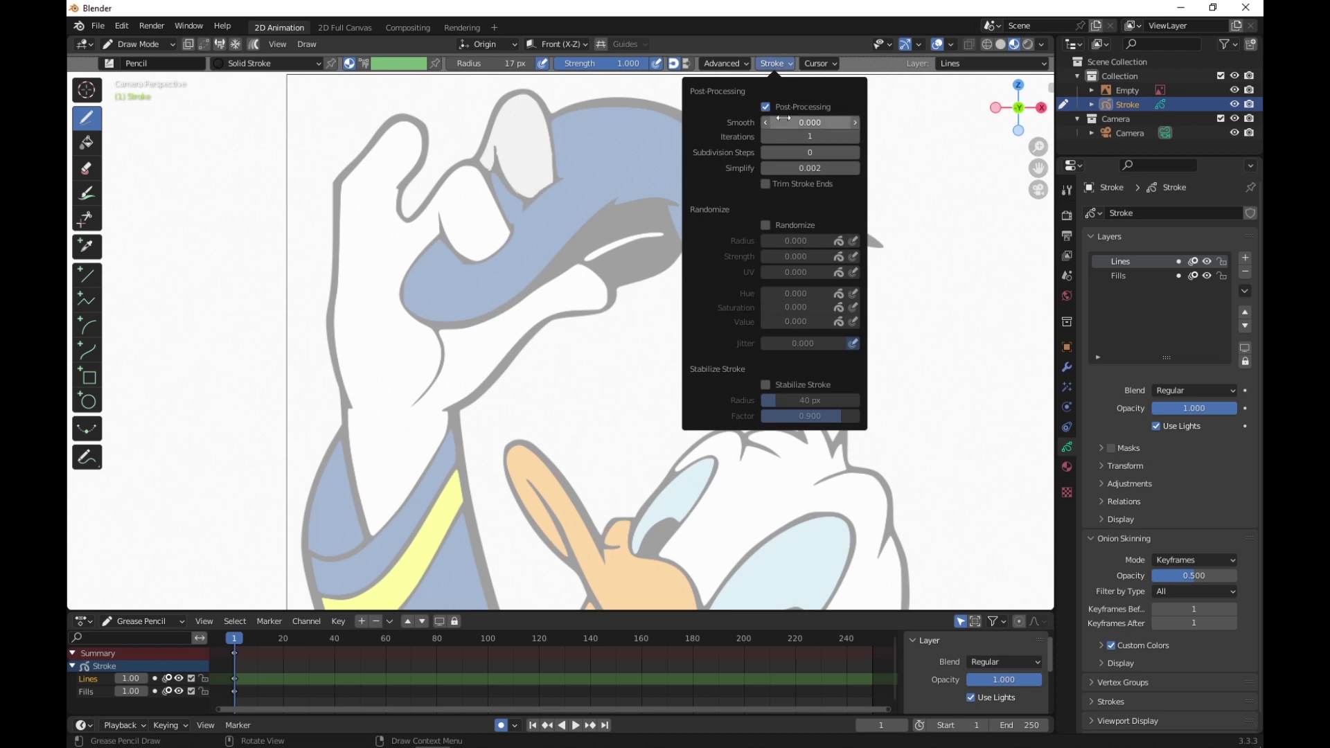
pyautogui.moveTo(783, 122)
pyautogui.mouseDown()
pyautogui.moveTo(853, 123)
pyautogui.moveTo(796, 147)
pyautogui.mouseUp()
pyautogui.click(794, 142)
pyautogui.write('15')
pyautogui.press('Return')
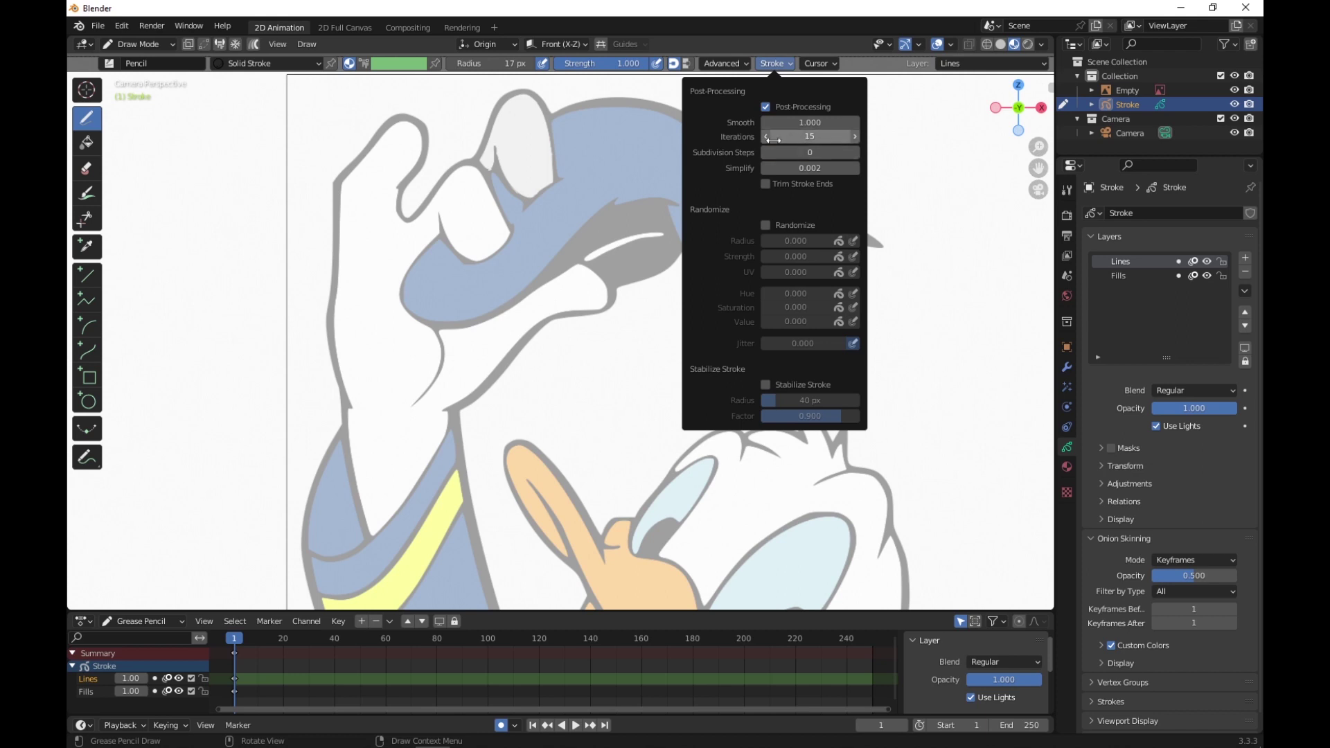
pyautogui.click(808, 136)
pyautogui.write('05')
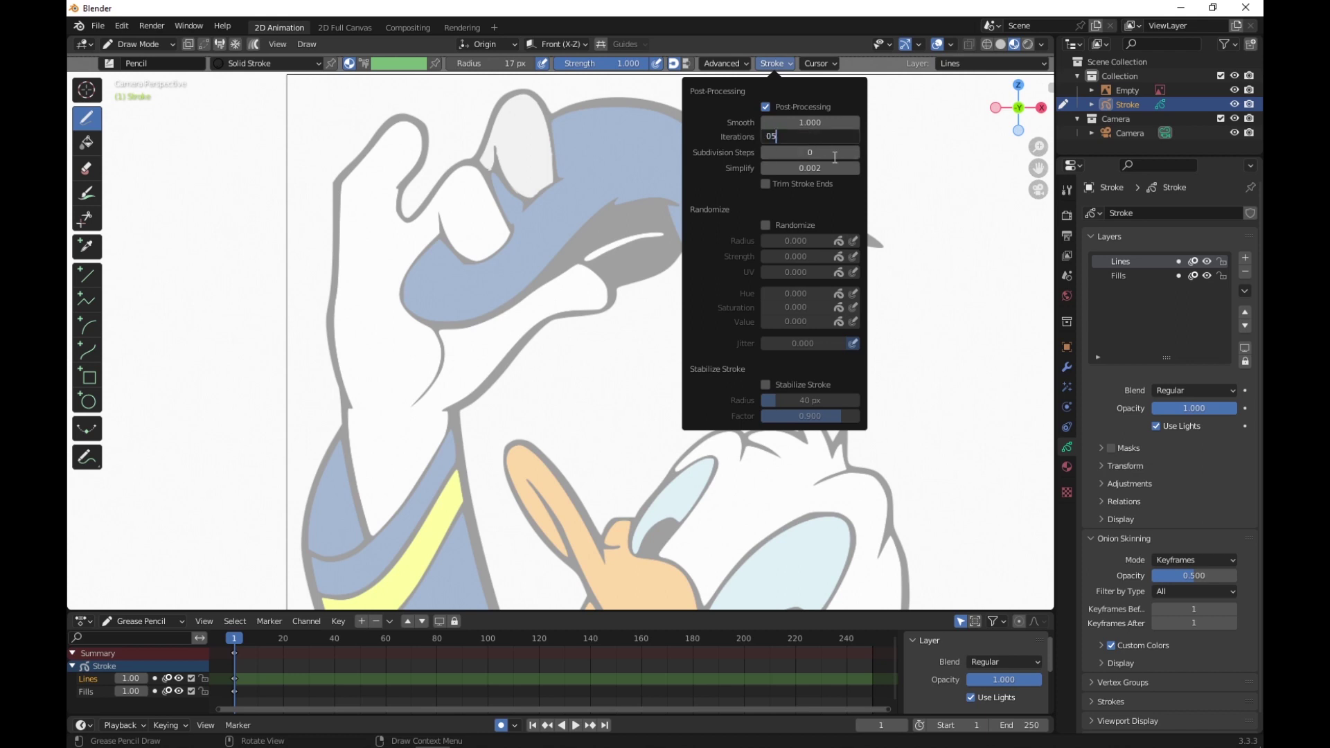
pyautogui.press('BackSpace')
pyautogui.press('BackSpace')
pyautogui.write('15')
pyautogui.press('Return')
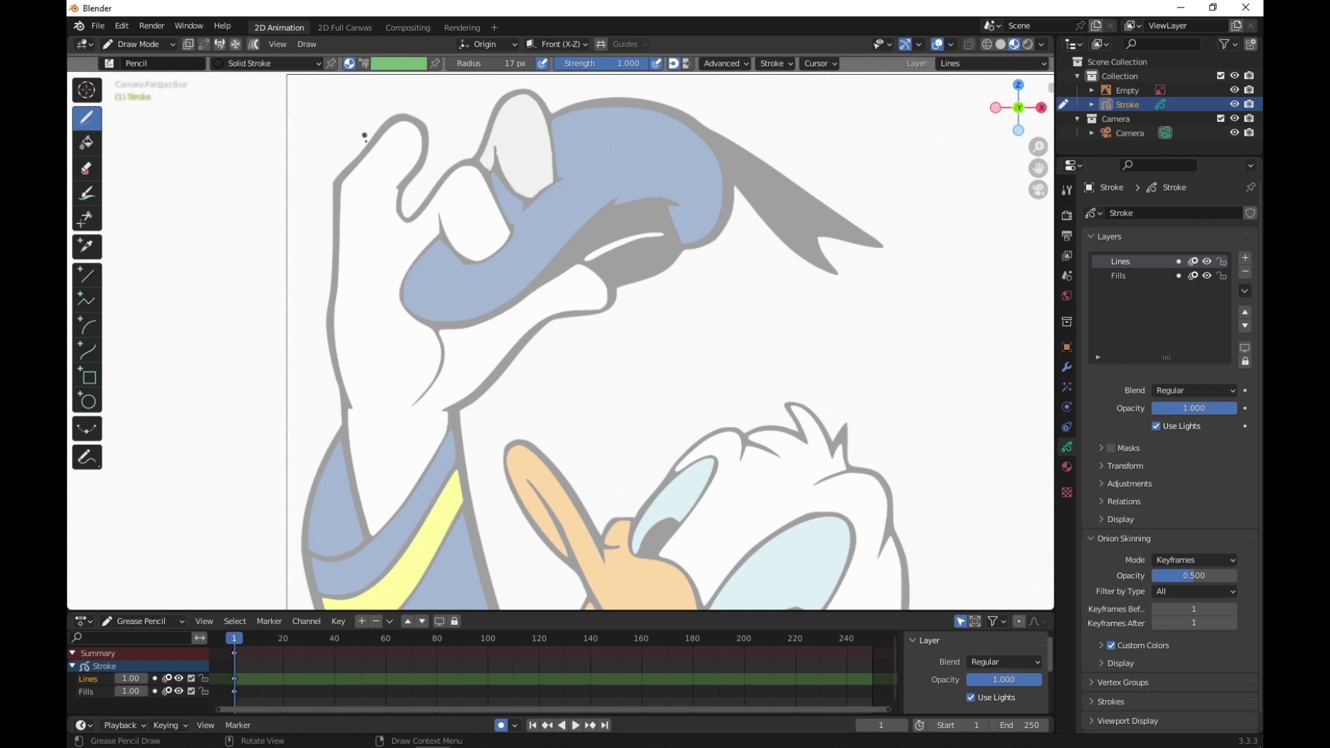
# Step: Trace black outlines of the three fingers and both edges of the hand
pyautogui.moveTo(332, 186)
pyautogui.mouseDown()
pyautogui.moveTo(384, 126)
pyautogui.moveTo(413, 118)
pyautogui.moveTo(423, 151)
pyautogui.moveTo(399, 206)
pyautogui.moveTo(409, 219)
pyautogui.moveTo(473, 161)
pyautogui.moveTo(512, 231)
pyautogui.moveTo(438, 220)
pyautogui.moveTo(463, 258)
pyautogui.moveTo(481, 260)
pyautogui.moveTo(566, 178)
pyautogui.mouseUp()
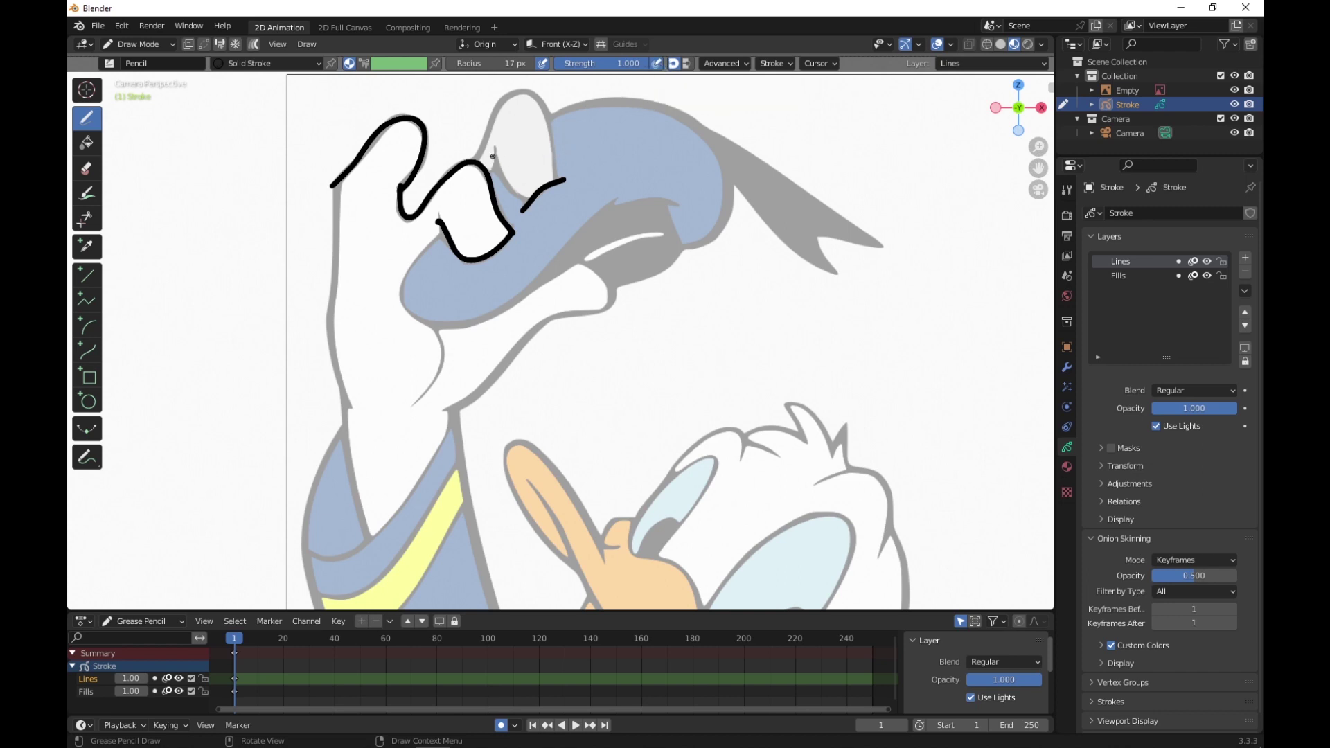
pyautogui.moveTo(495, 149); pyautogui.dragTo(528, 202)
pyautogui.moveTo(480, 151)
pyautogui.mouseDown()
pyautogui.moveTo(509, 97)
pyautogui.moveTo(533, 92)
pyautogui.moveTo(562, 181)
pyautogui.mouseUp()
pyautogui.moveTo(331, 185)
pyautogui.mouseDown()
pyautogui.moveTo(340, 350)
pyautogui.moveTo(377, 534)
pyautogui.mouseUp()
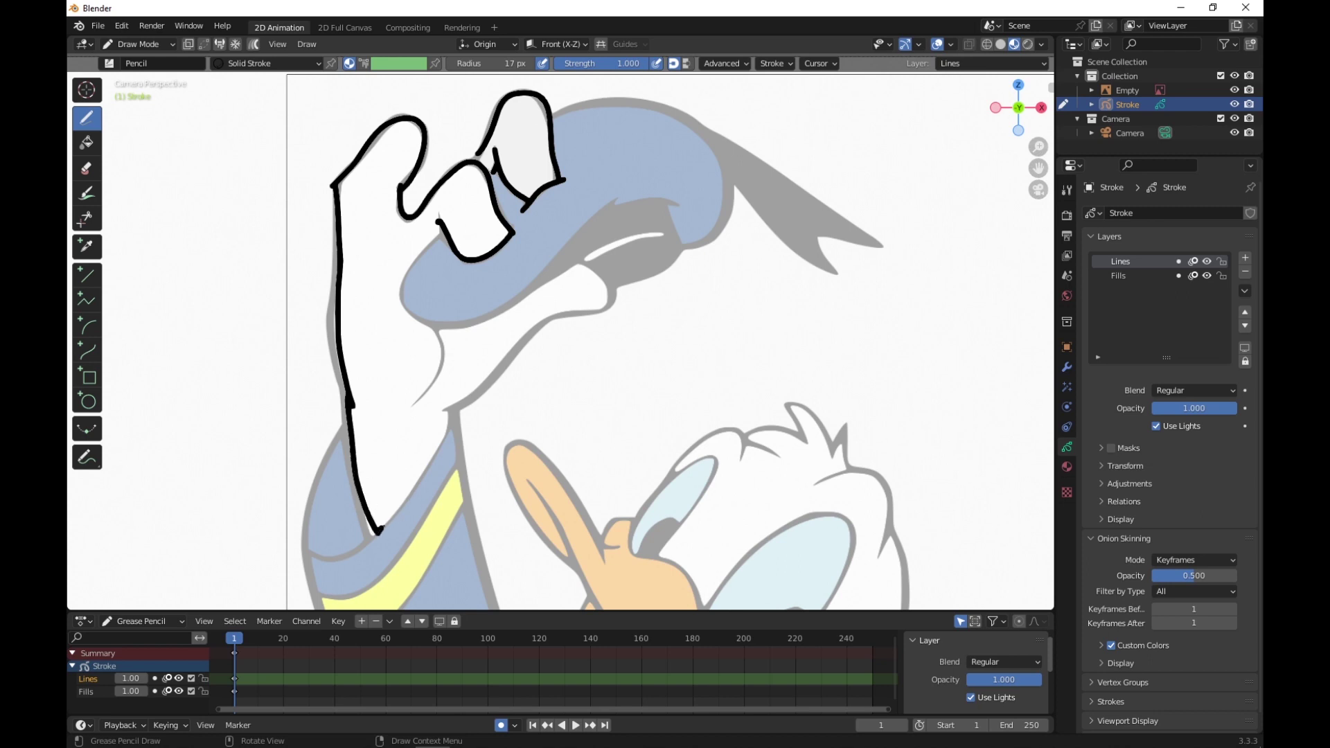
pyautogui.moveTo(387, 524)
pyautogui.mouseDown()
pyautogui.moveTo(449, 411)
pyautogui.moveTo(526, 338)
pyautogui.moveTo(607, 291)
pyautogui.moveTo(570, 265)
pyautogui.moveTo(431, 331)
pyautogui.mouseUp()
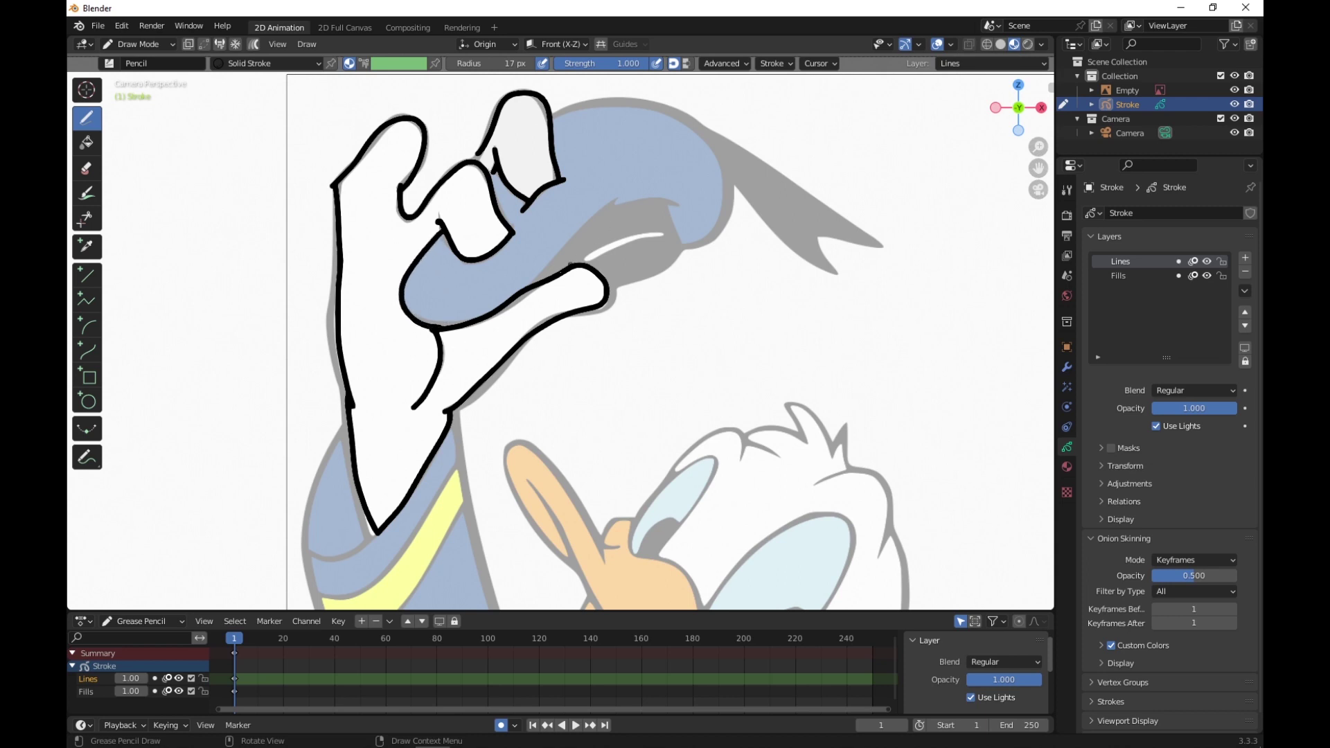
# Step: Outline the blue shape under the hand, the grey band, the head top and the tuft
pyautogui.moveTo(536, 282)
pyautogui.mouseDown()
pyautogui.moveTo(607, 203)
pyautogui.moveTo(673, 200)
pyautogui.mouseUp()
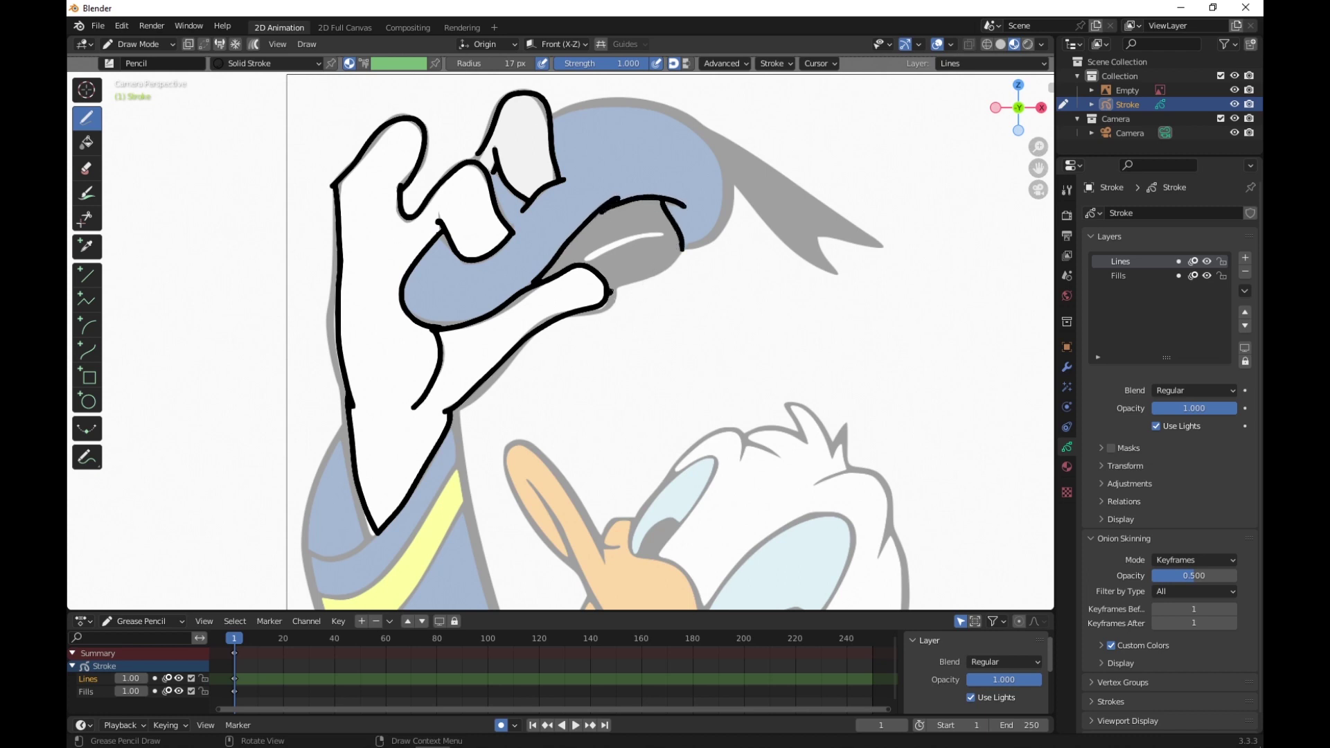
pyautogui.moveTo(612, 293)
pyautogui.mouseDown()
pyautogui.moveTo(723, 226)
pyautogui.moveTo(736, 182)
pyautogui.moveTo(836, 267)
pyautogui.moveTo(820, 232)
pyautogui.moveTo(833, 270)
pyautogui.moveTo(831, 234)
pyautogui.moveTo(890, 251)
pyautogui.mouseUp()
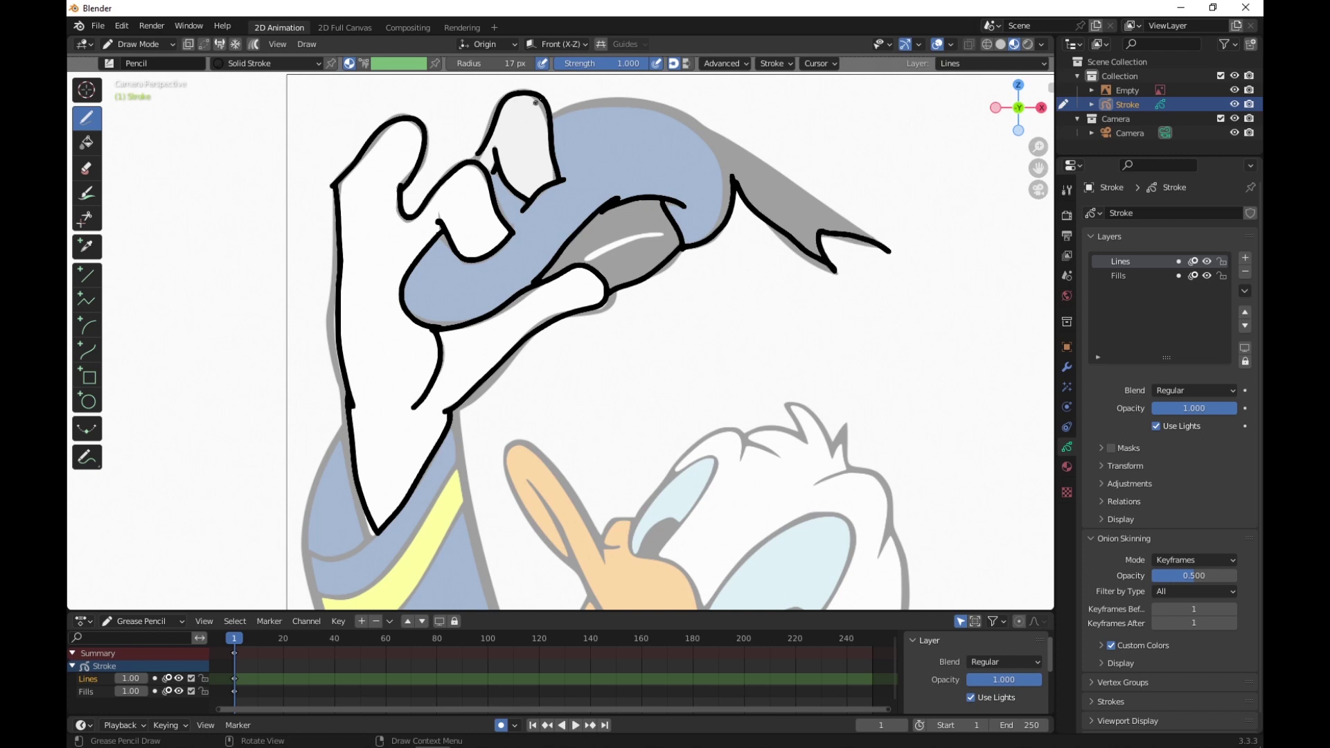
pyautogui.moveTo(556, 114)
pyautogui.mouseDown()
pyautogui.moveTo(627, 98)
pyautogui.moveTo(684, 116)
pyautogui.moveTo(733, 185)
pyautogui.mouseUp()
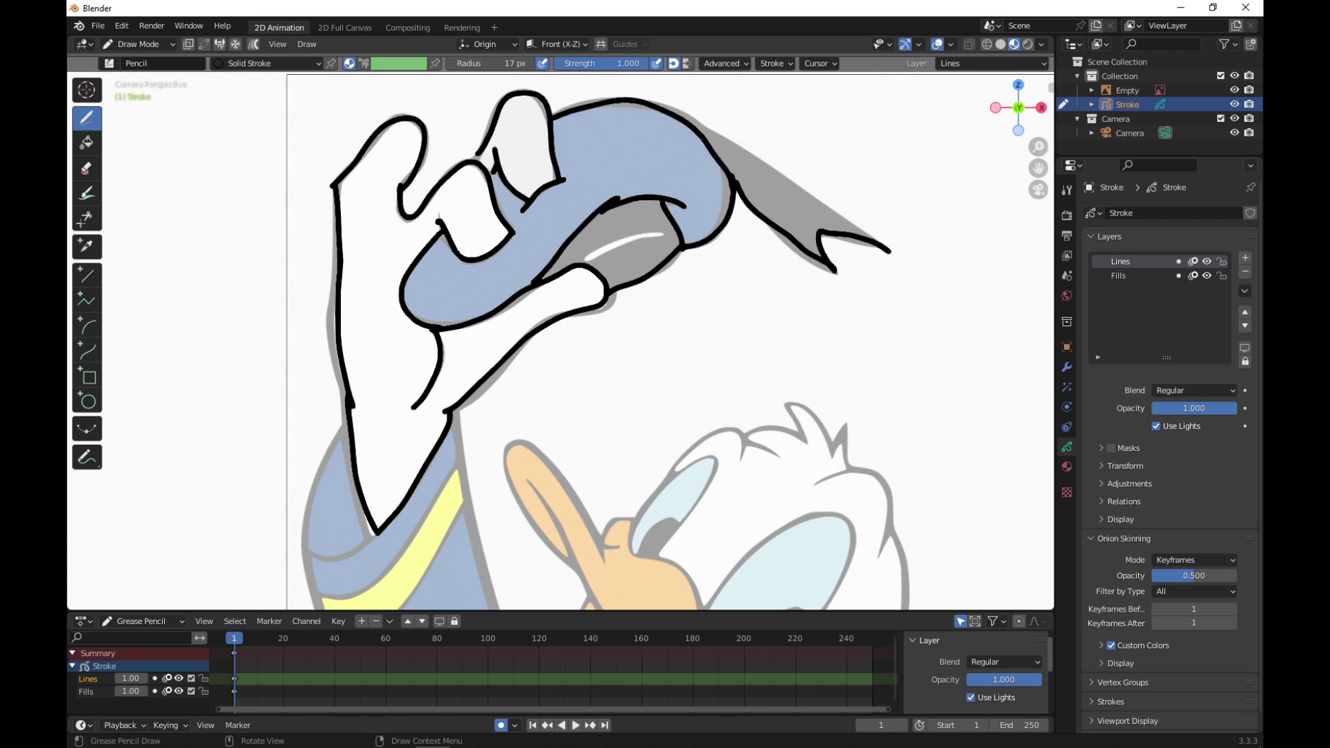
pyautogui.moveTo(676, 114)
pyautogui.mouseDown()
pyautogui.moveTo(747, 142)
pyautogui.moveTo(891, 253)
pyautogui.mouseUp()
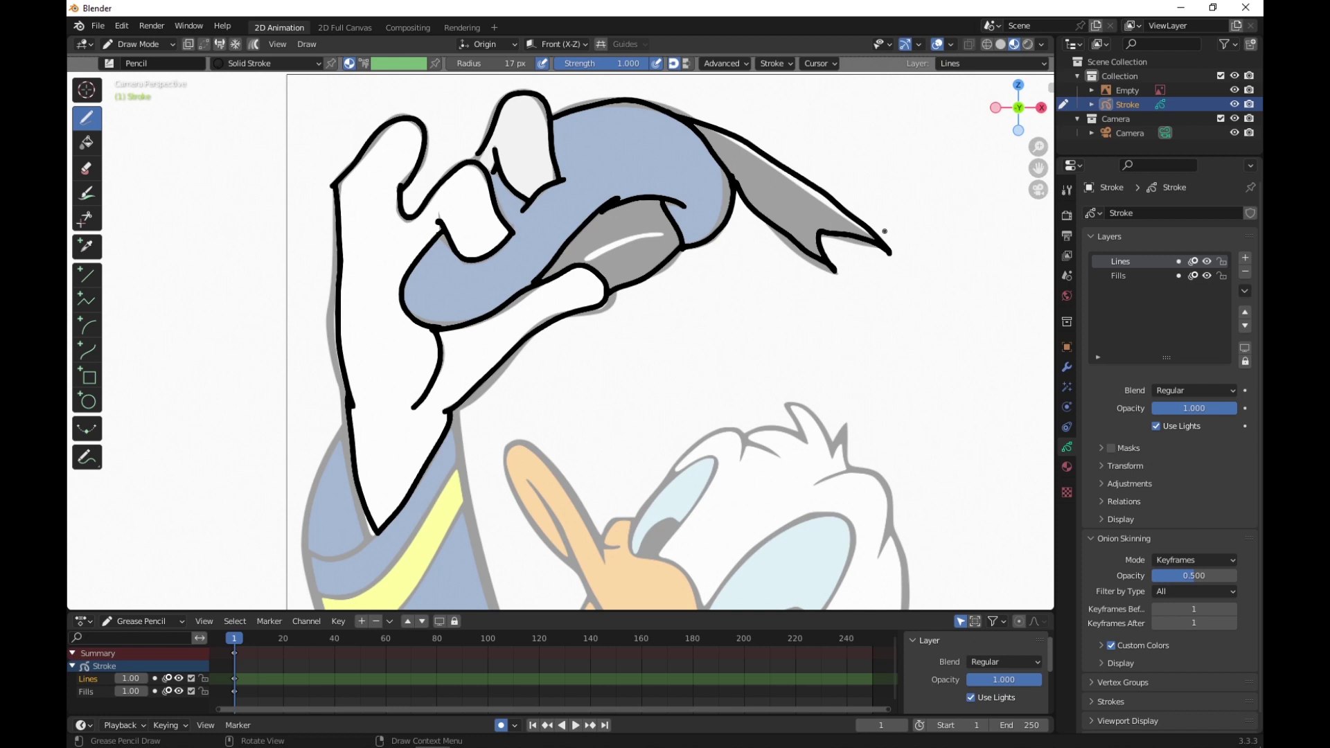
# Step: Save the drawing through File > Save As under the name don.blend
pyautogui.click(107, 31)
pyautogui.click(122, 114)
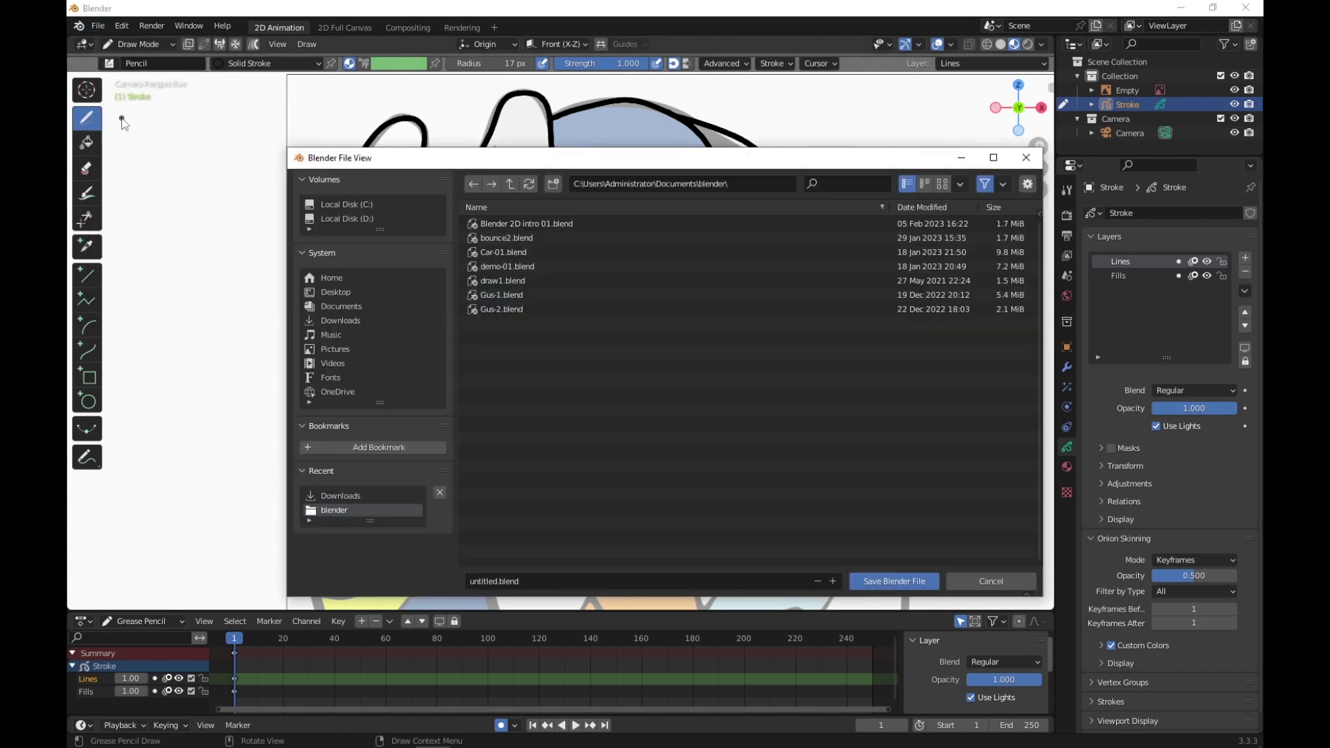
pyautogui.doubleClick(535, 582)
pyautogui.write('don')
pyautogui.press('Return')
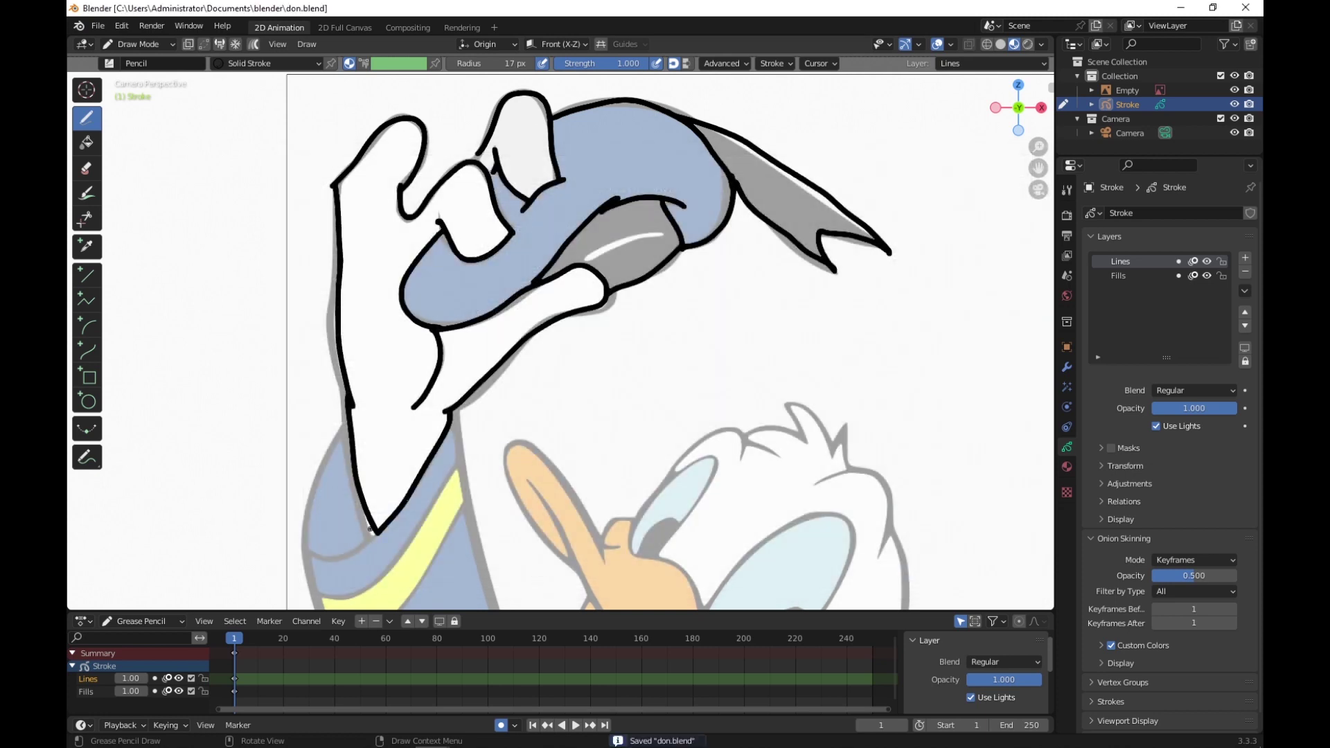
# Step: In Sculpt Mode, push the hand's left outline into shape with a 119 px brush
pyautogui.click(168, 44)
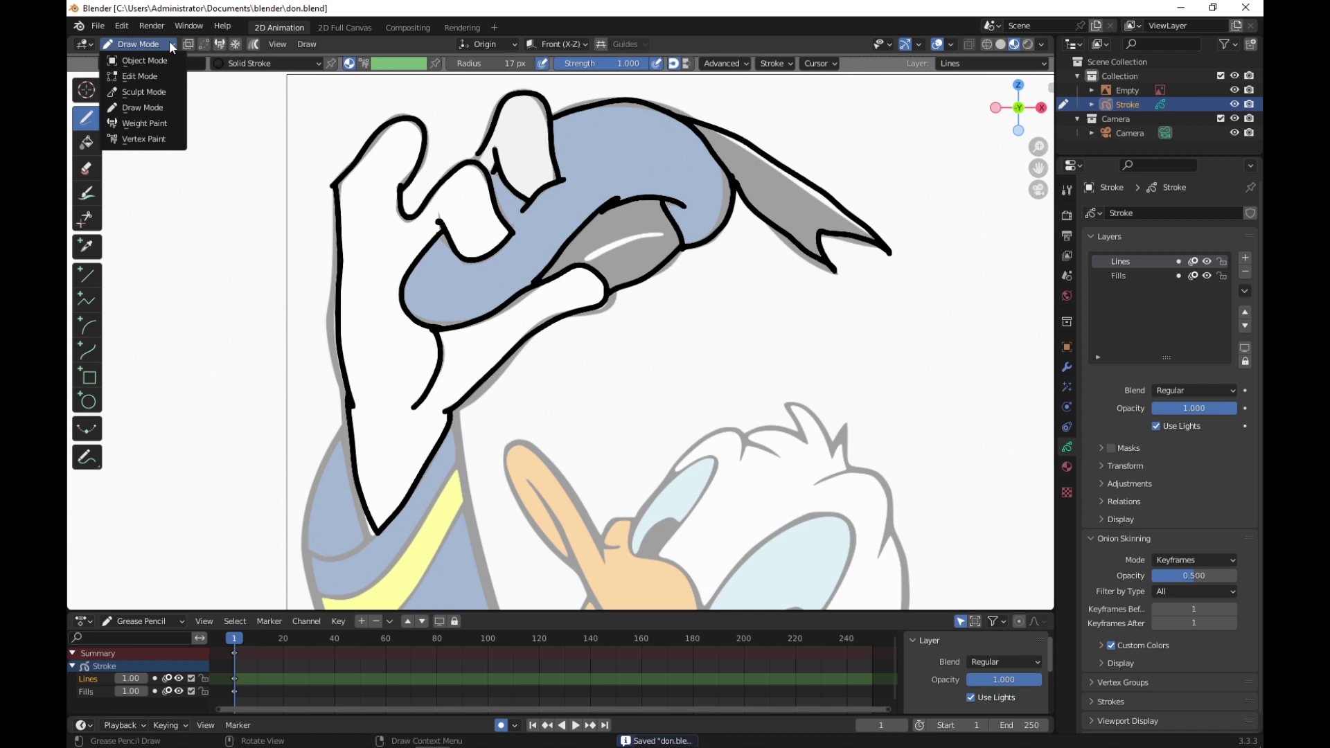
pyautogui.click(149, 89)
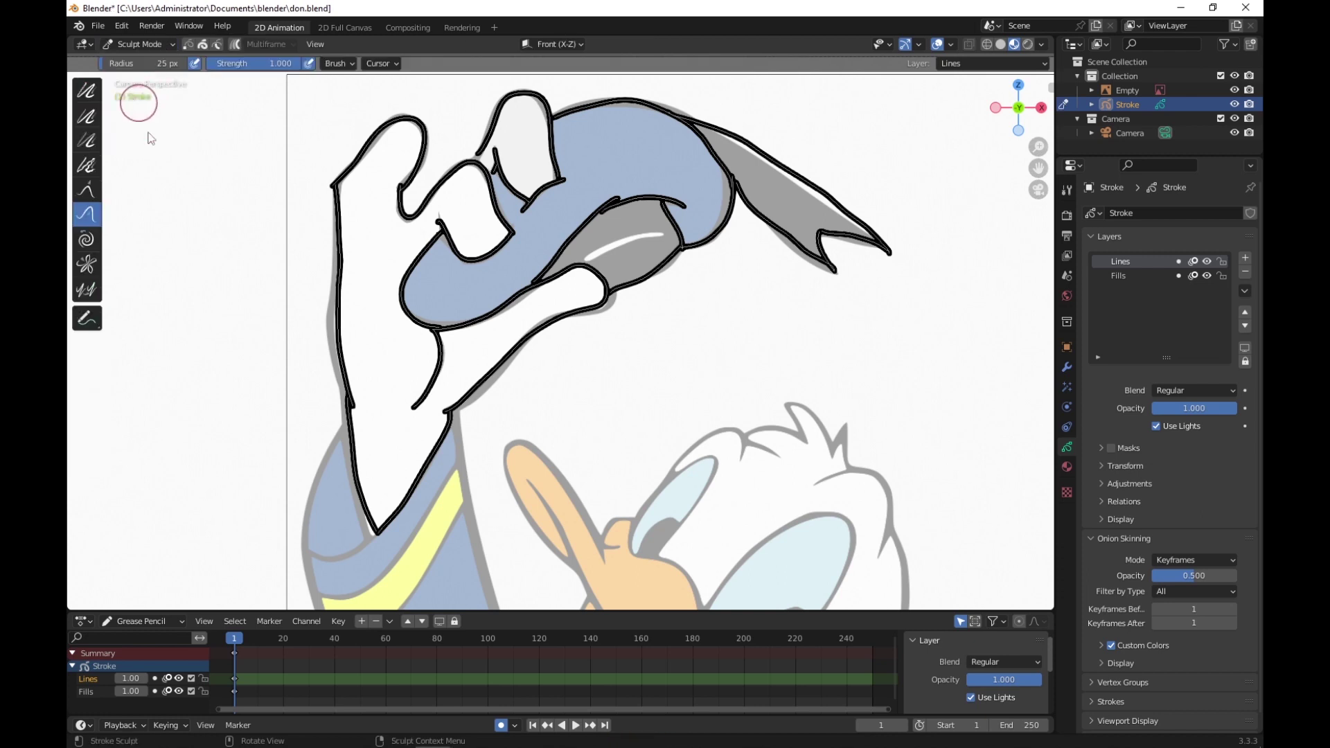
pyautogui.moveTo(374, 271); pyautogui.dragTo(338, 281)
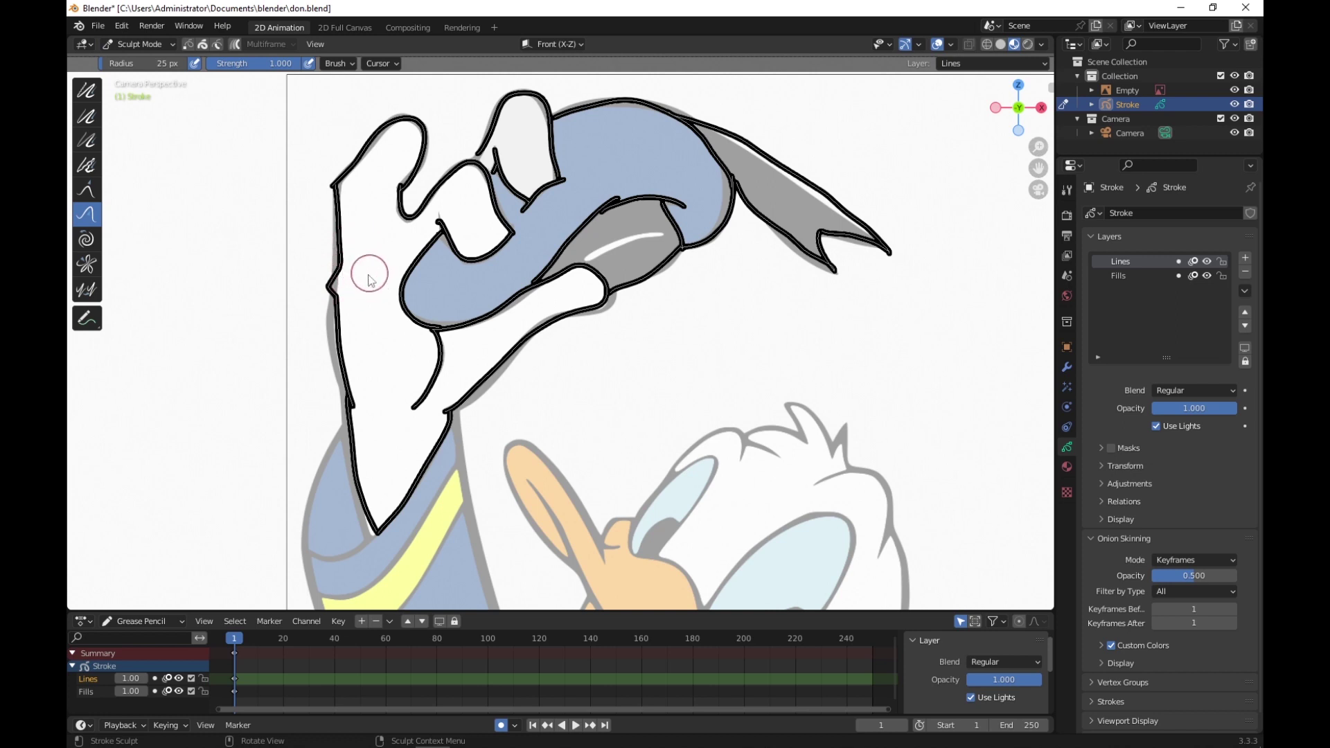
pyautogui.moveTo(368, 279); pyautogui.dragTo(368, 279)
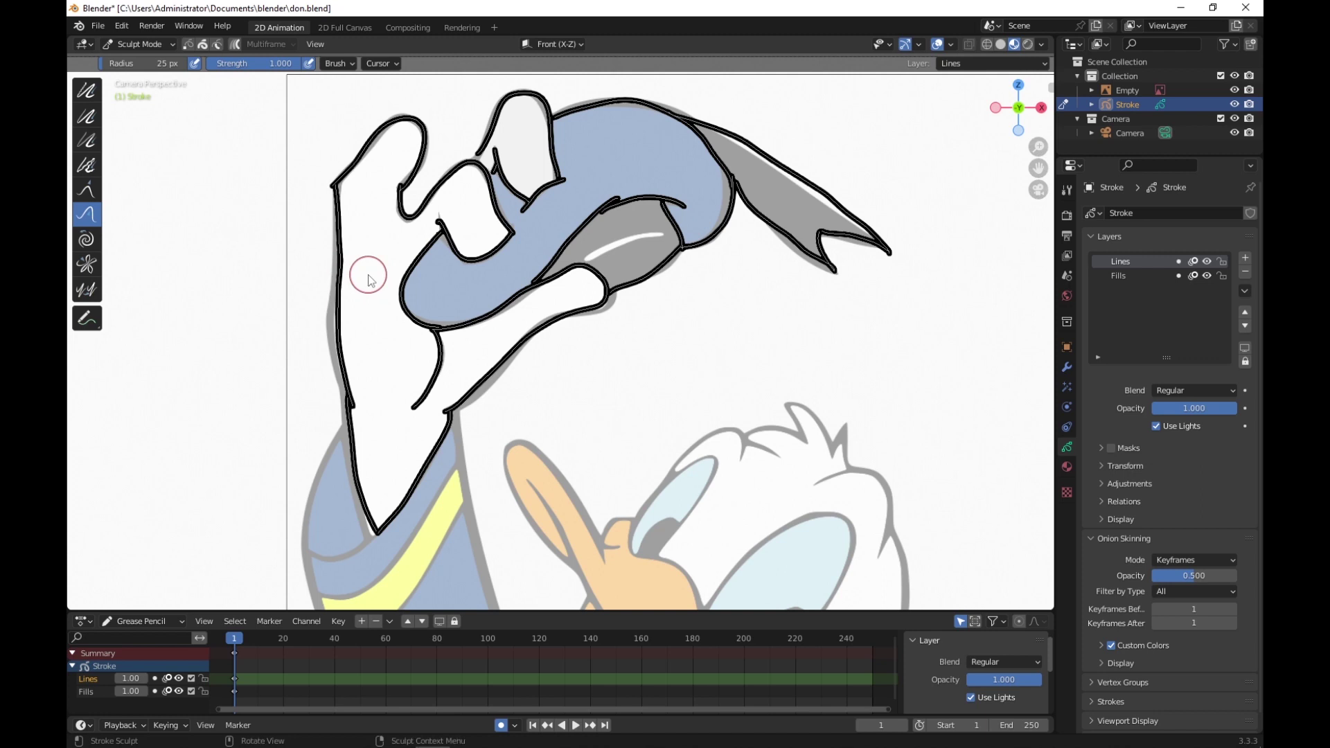
pyautogui.press('f')
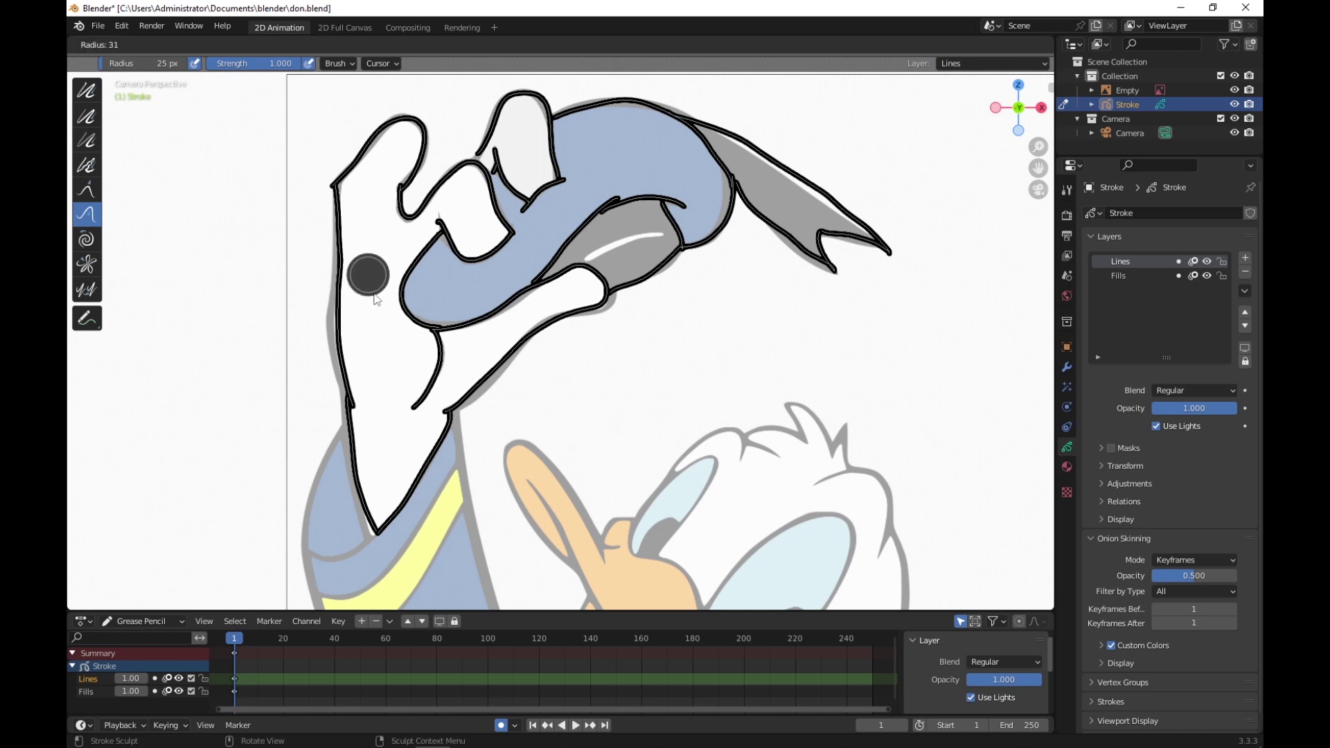
pyautogui.click(438, 381)
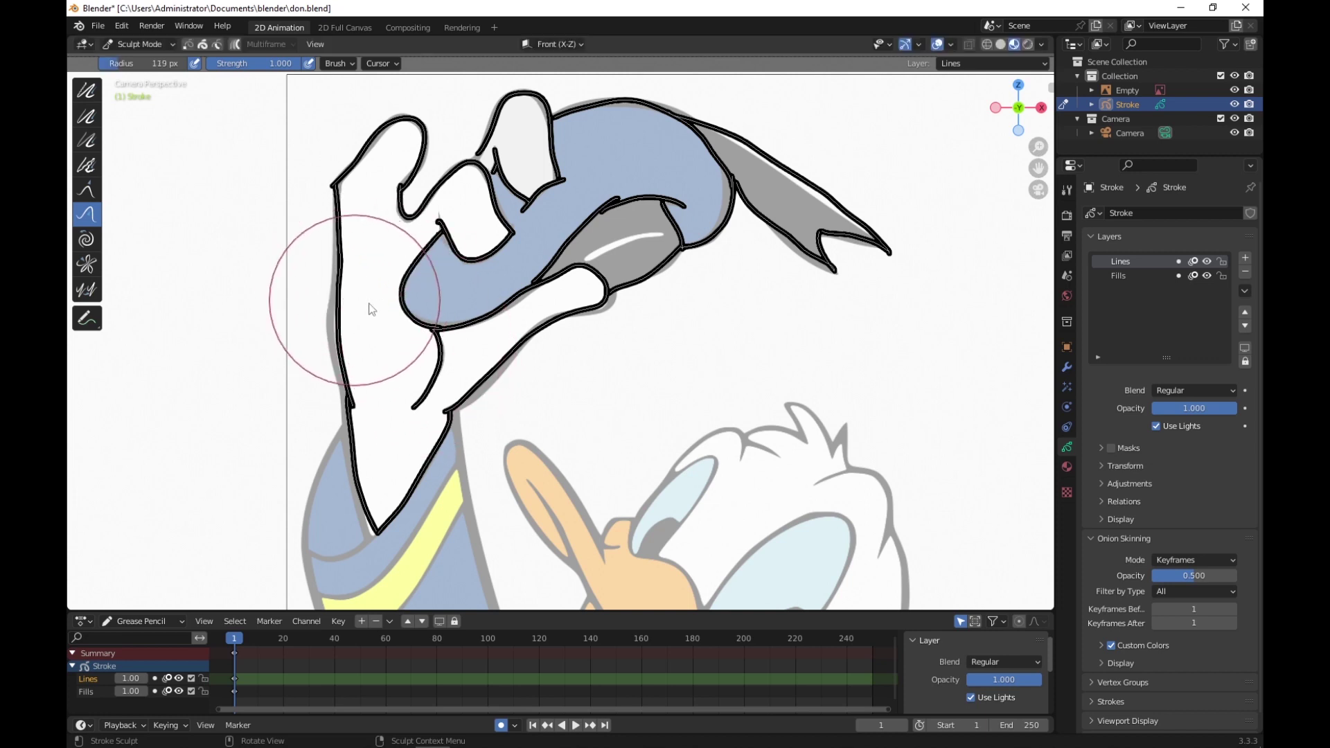
pyautogui.moveTo(370, 310)
pyautogui.mouseDown()
pyautogui.moveTo(334, 311)
pyautogui.moveTo(331, 335)
pyautogui.moveTo(359, 449)
pyautogui.mouseUp()
pyautogui.moveTo(336, 344); pyautogui.dragTo(331, 351)
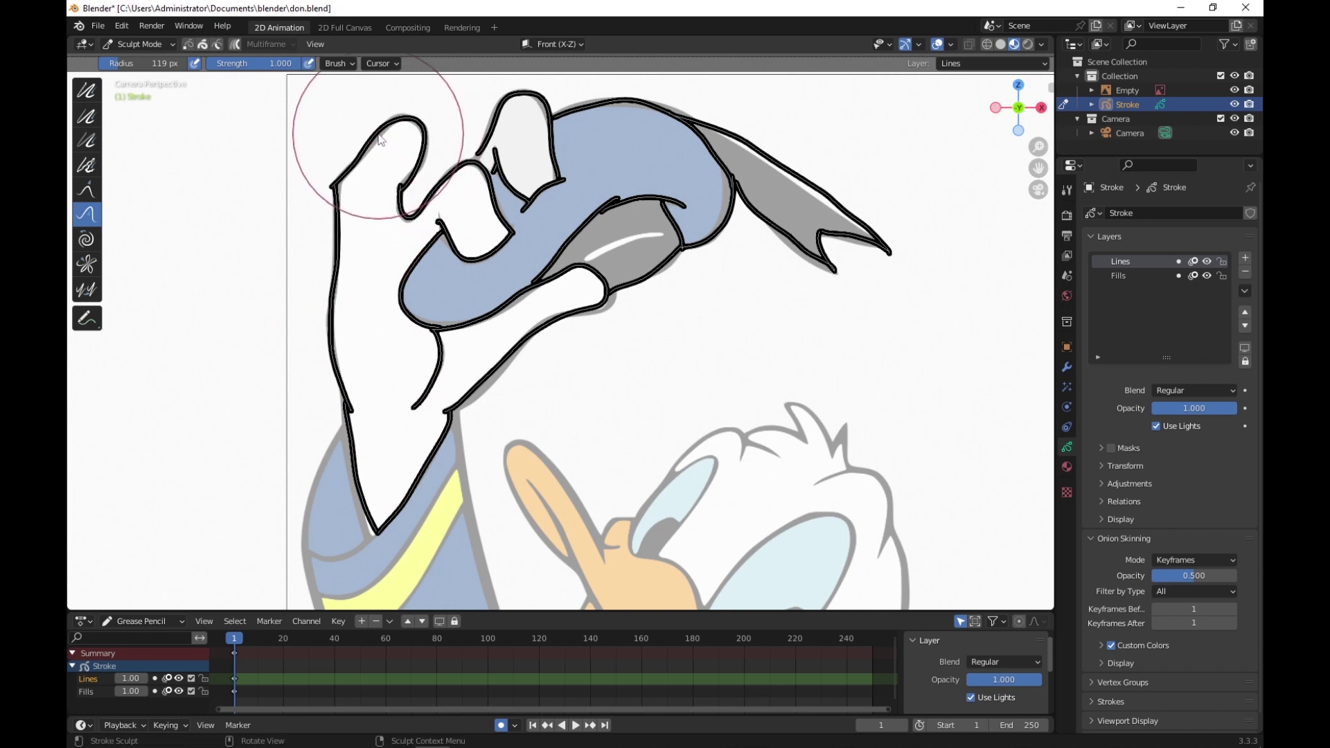
# Step: Reshape the top-left and middle fingertip outlines with a 37 px brush
pyautogui.moveTo(377, 125)
pyautogui.mouseDown()
pyautogui.moveTo(383, 140)
pyautogui.moveTo(416, 143)
pyautogui.moveTo(416, 166)
pyautogui.mouseUp()
pyautogui.press('f')
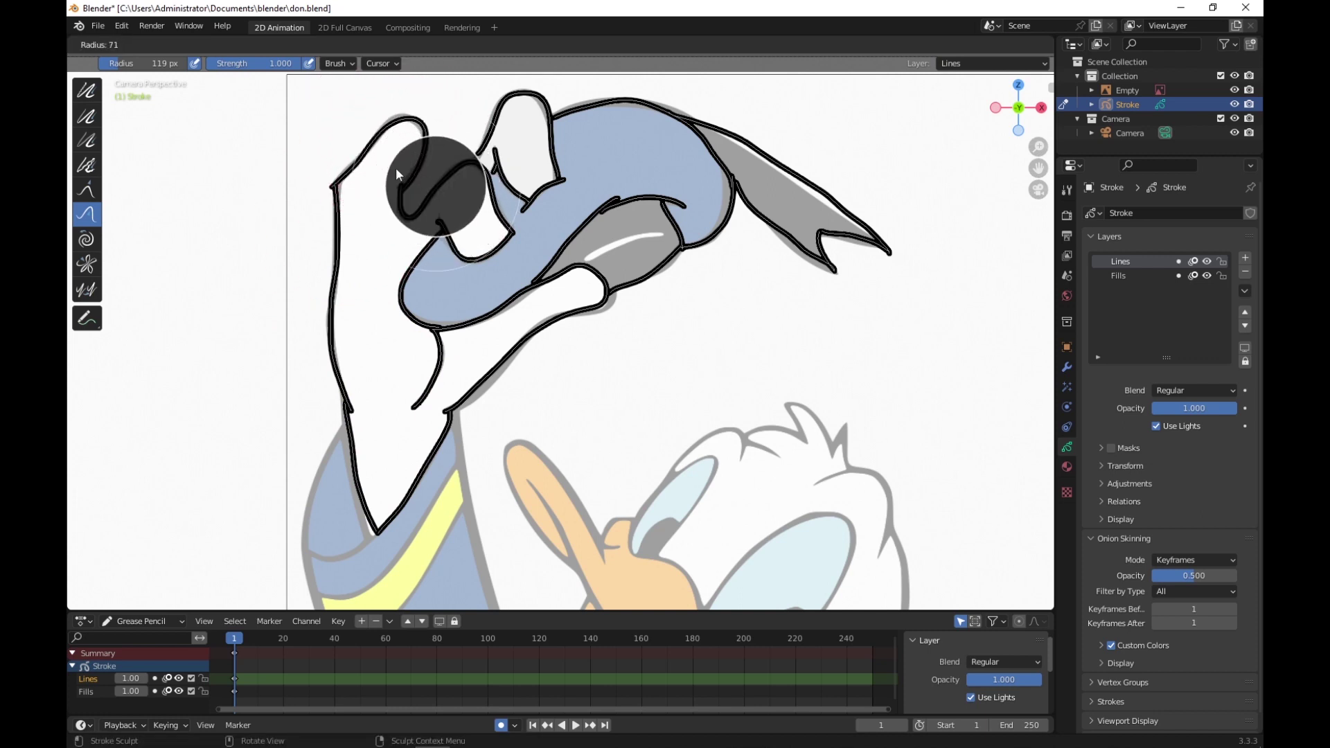
pyautogui.click(377, 183)
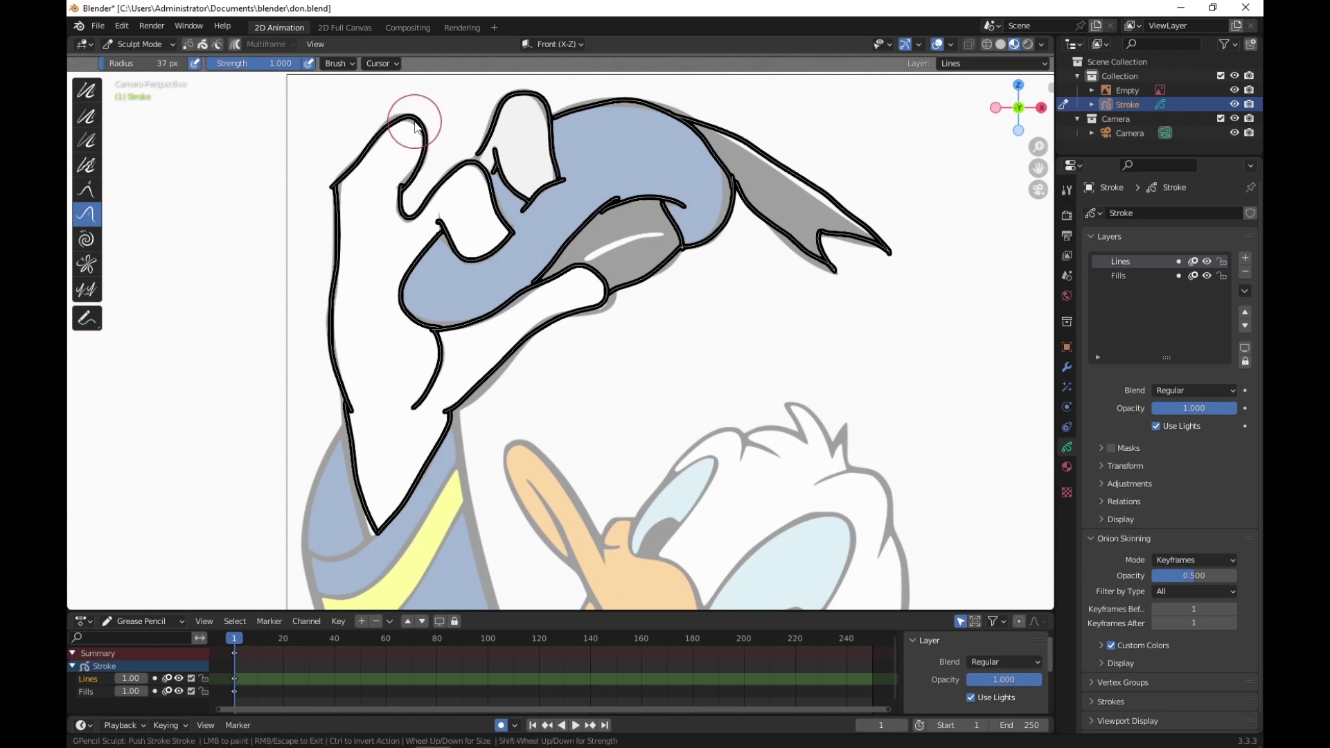
pyautogui.moveTo(401, 121); pyautogui.dragTo(425, 126)
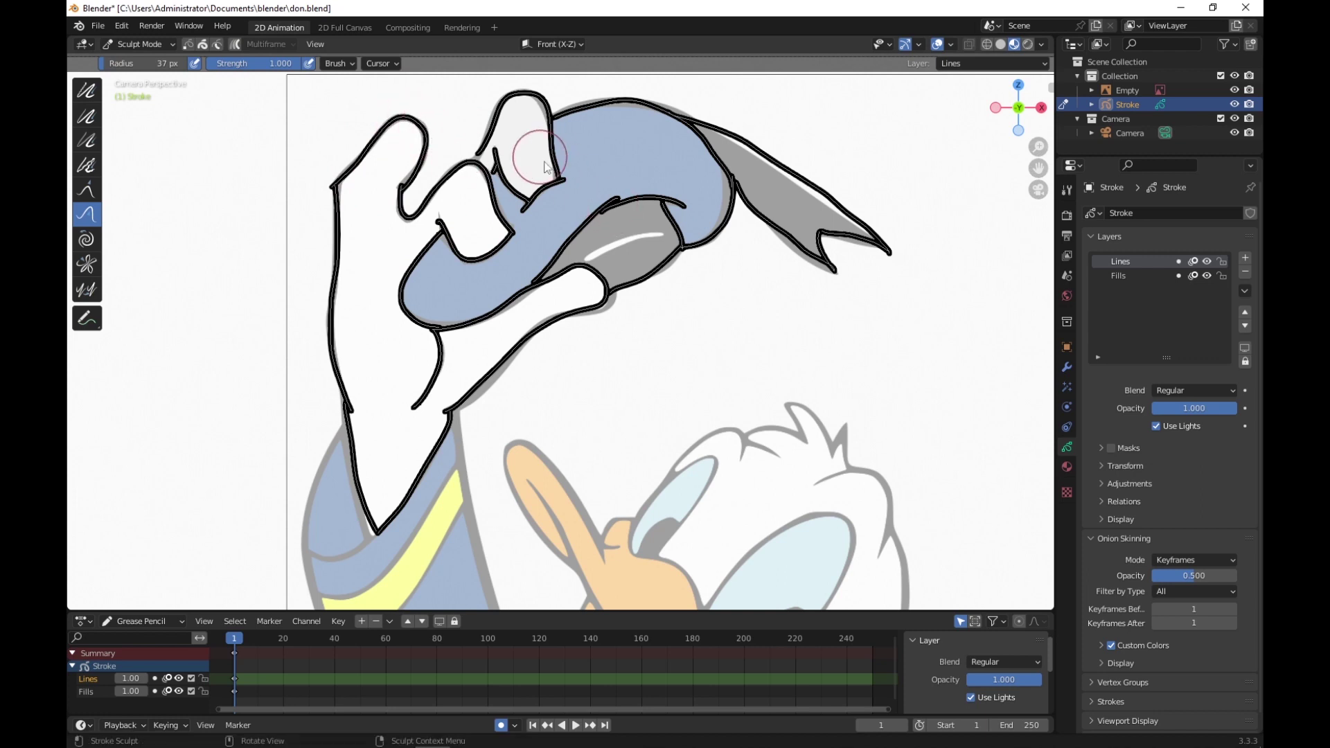
pyautogui.moveTo(549, 111); pyautogui.dragTo(498, 115)
pyautogui.moveTo(496, 118); pyautogui.dragTo(506, 122)
# Step: Smooth the palm's lower-right outline toward the thumb with a 103 px brush
pyautogui.moveTo(496, 372); pyautogui.dragTo(490, 381)
pyautogui.click(513, 392)
pyautogui.press('f')
pyautogui.click(560, 432)
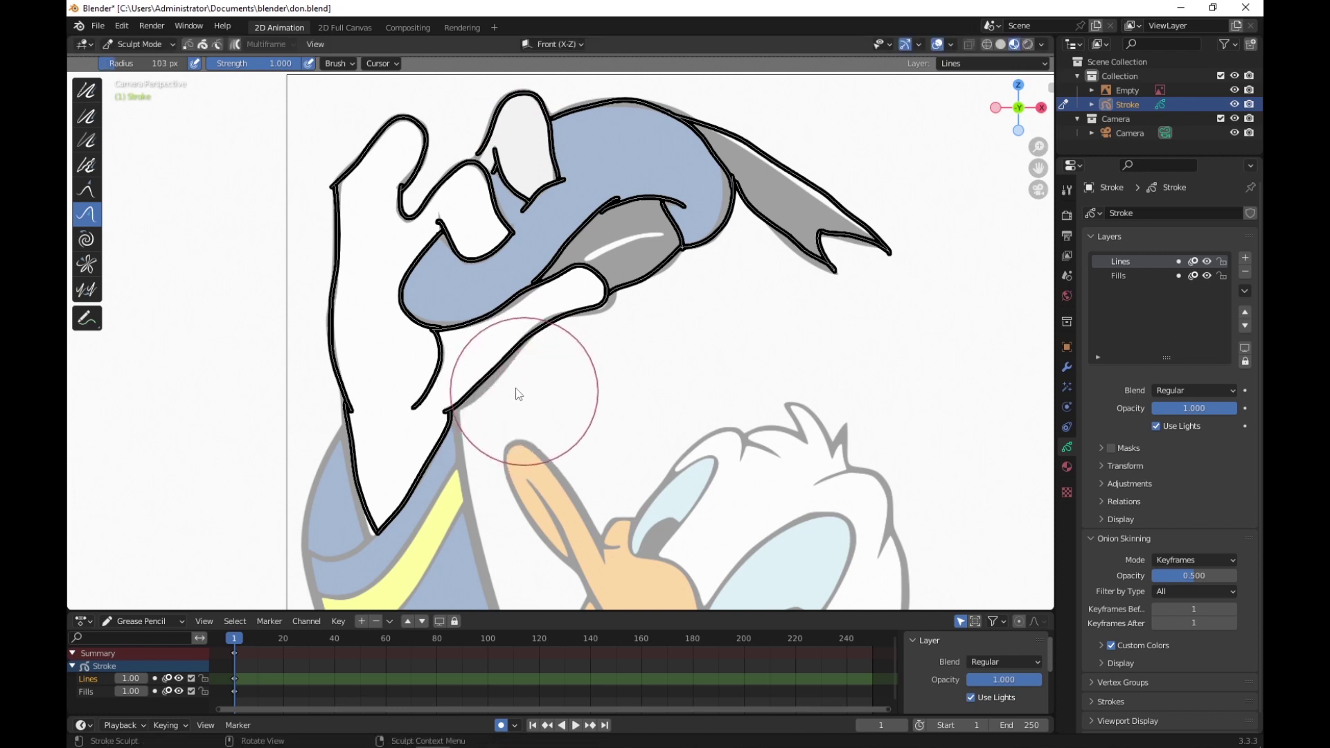
pyautogui.moveTo(487, 375)
pyautogui.mouseDown()
pyautogui.moveTo(607, 317)
pyautogui.moveTo(602, 302)
pyautogui.moveTo(681, 249)
pyautogui.moveTo(659, 245)
pyautogui.moveTo(674, 260)
pyautogui.moveTo(733, 210)
pyautogui.moveTo(738, 187)
pyautogui.moveTo(818, 255)
pyautogui.moveTo(798, 252)
pyautogui.moveTo(834, 267)
pyautogui.moveTo(784, 236)
pyautogui.moveTo(828, 271)
pyautogui.moveTo(797, 263)
pyautogui.mouseUp()
# Step: Smooth the outline near the hair tuft and reshape the tuft with a 100 px brush
pyautogui.click(86, 90)
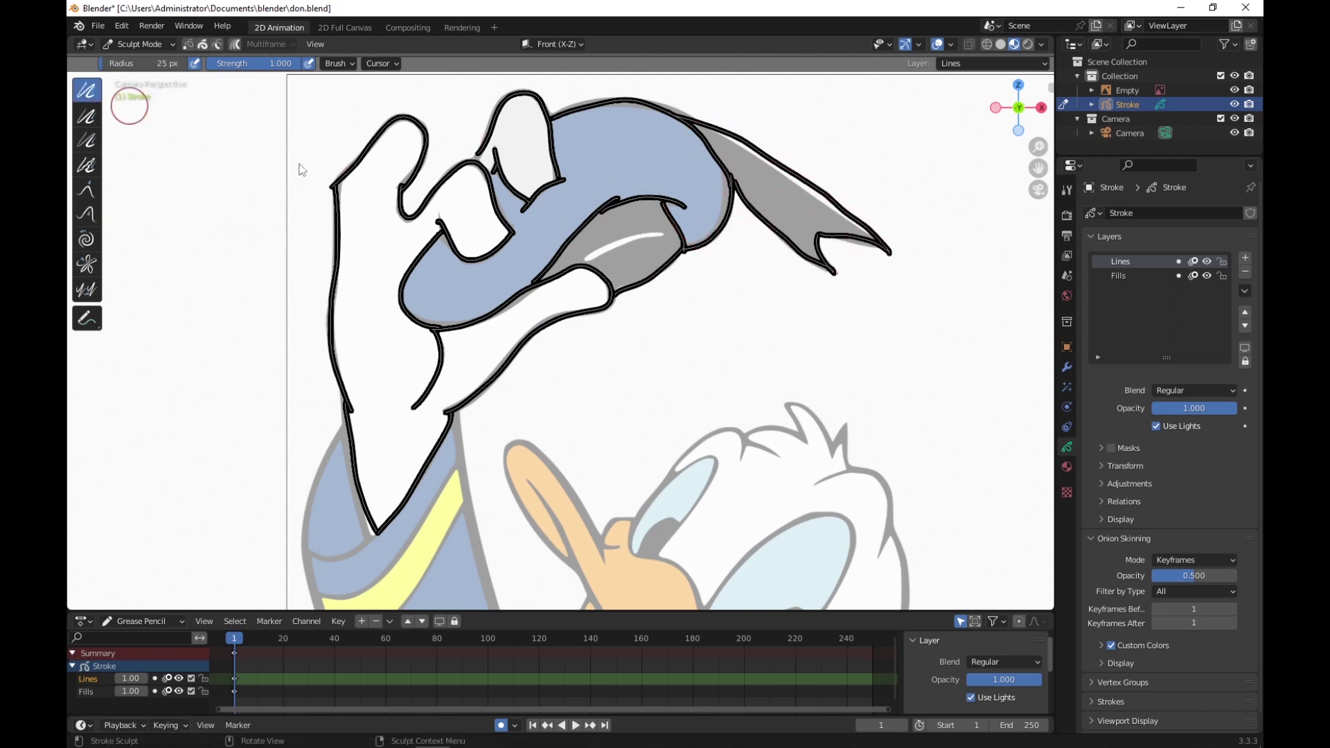
pyautogui.moveTo(765, 229)
pyautogui.mouseDown()
pyautogui.moveTo(801, 258)
pyautogui.moveTo(789, 256)
pyautogui.mouseUp()
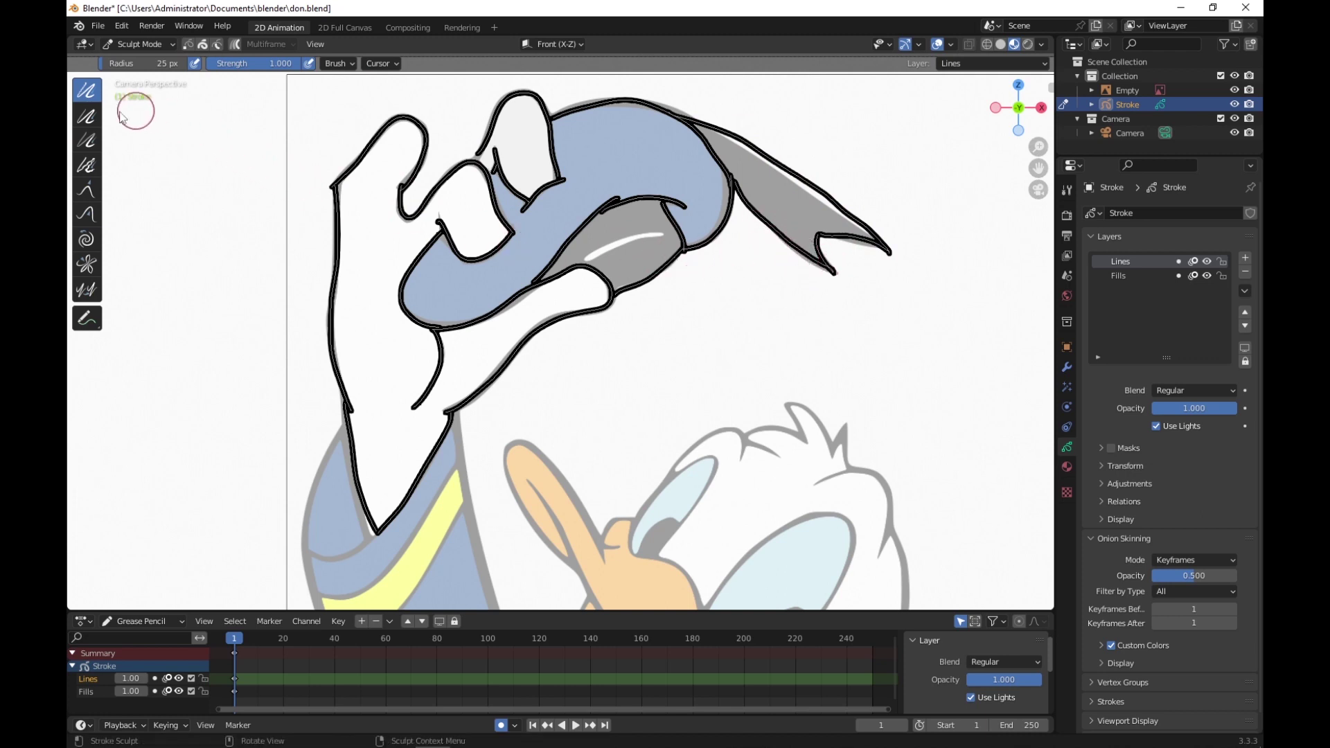
pyautogui.click(86, 190)
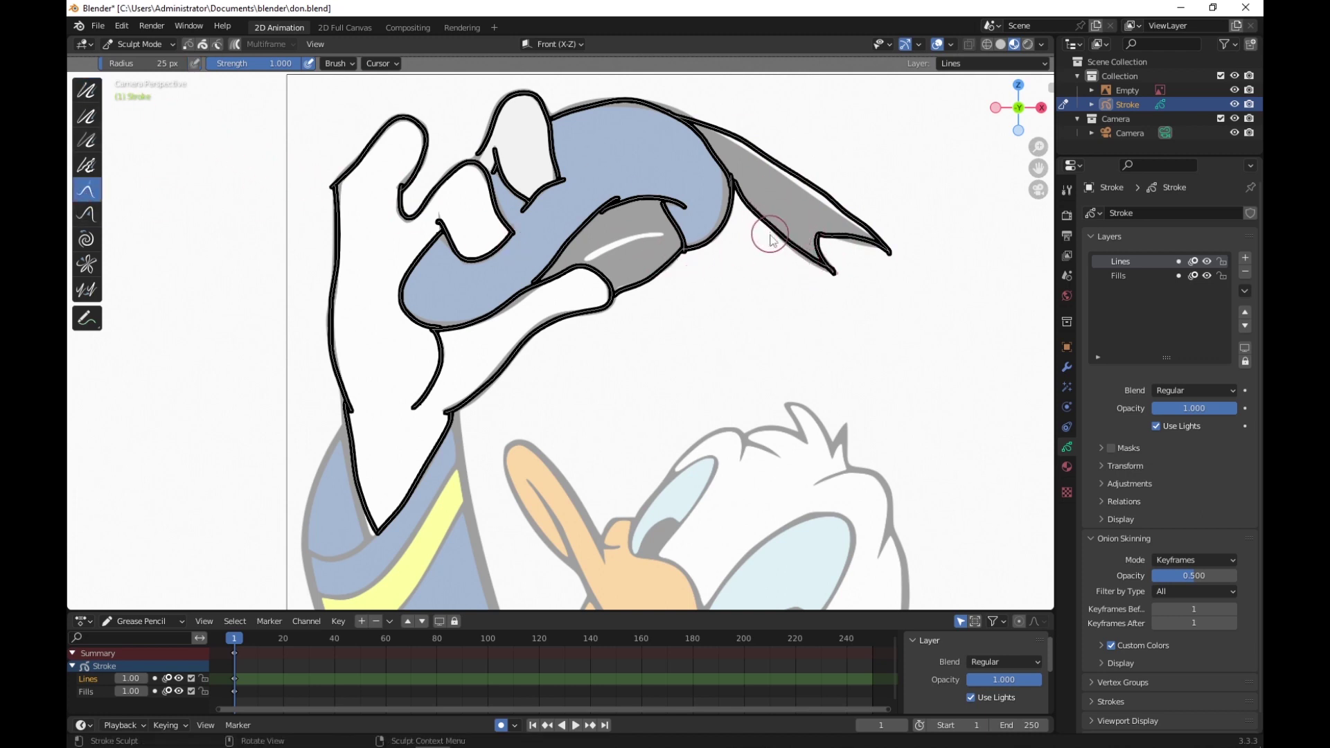
pyautogui.press('f')
pyautogui.click(815, 295)
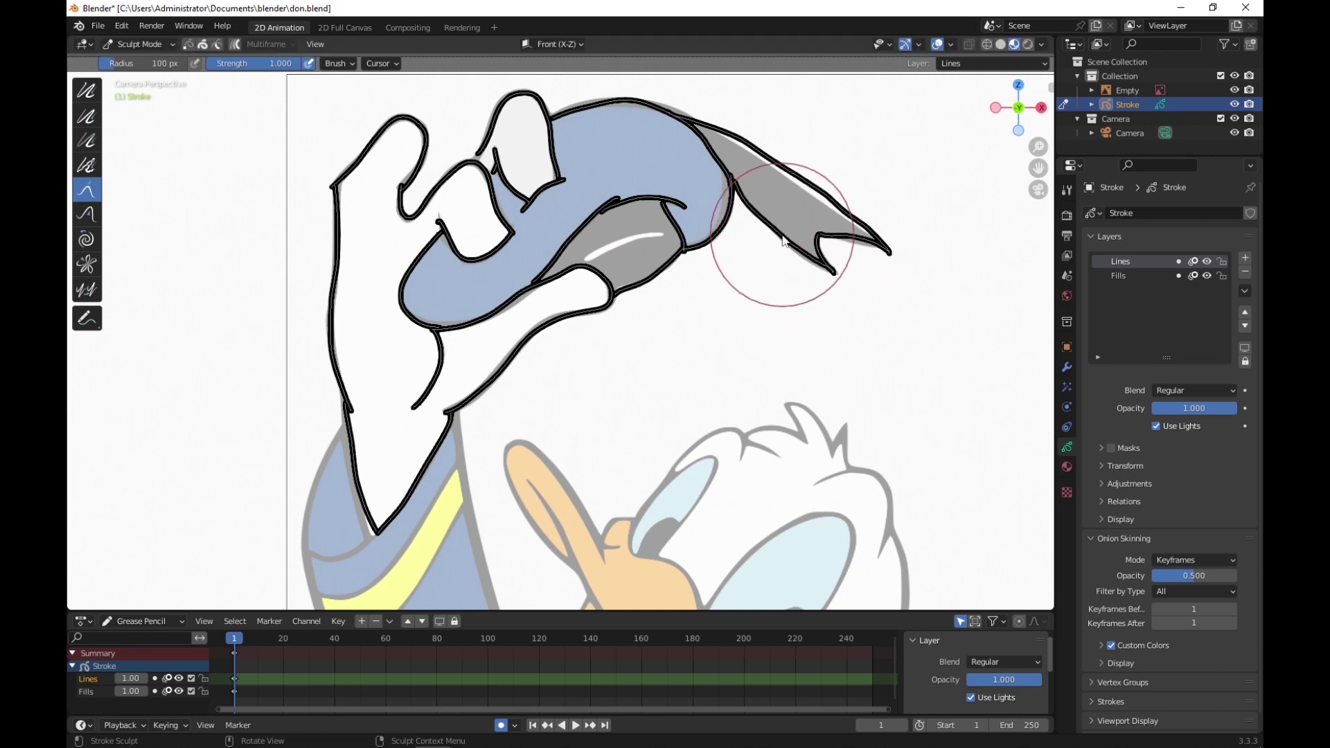
pyautogui.moveTo(788, 248)
pyautogui.mouseDown()
pyautogui.moveTo(827, 269)
pyautogui.moveTo(880, 237)
pyautogui.moveTo(867, 246)
pyautogui.moveTo(822, 183)
pyautogui.moveTo(815, 196)
pyautogui.moveTo(737, 147)
pyautogui.mouseUp()
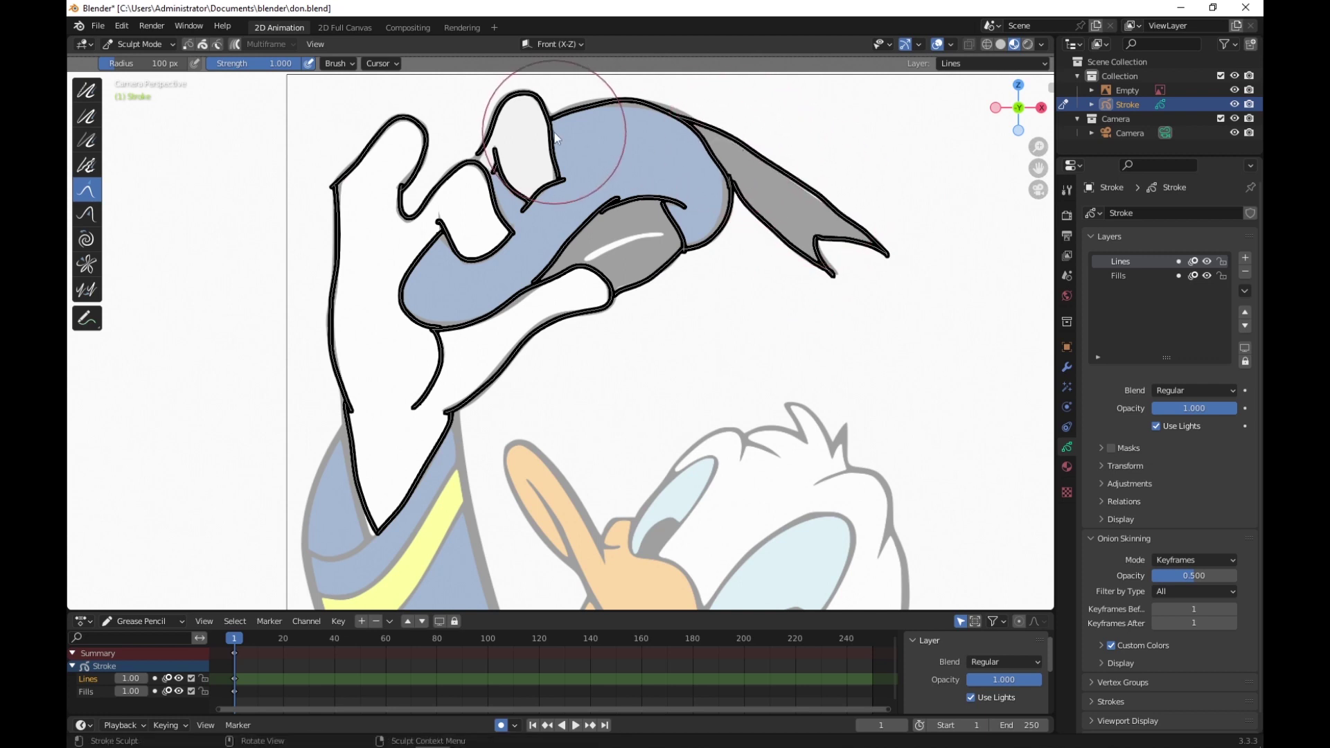
# Step: Smooth the cap's back outline and grab its top edge slightly up-left
pyautogui.click(87, 90)
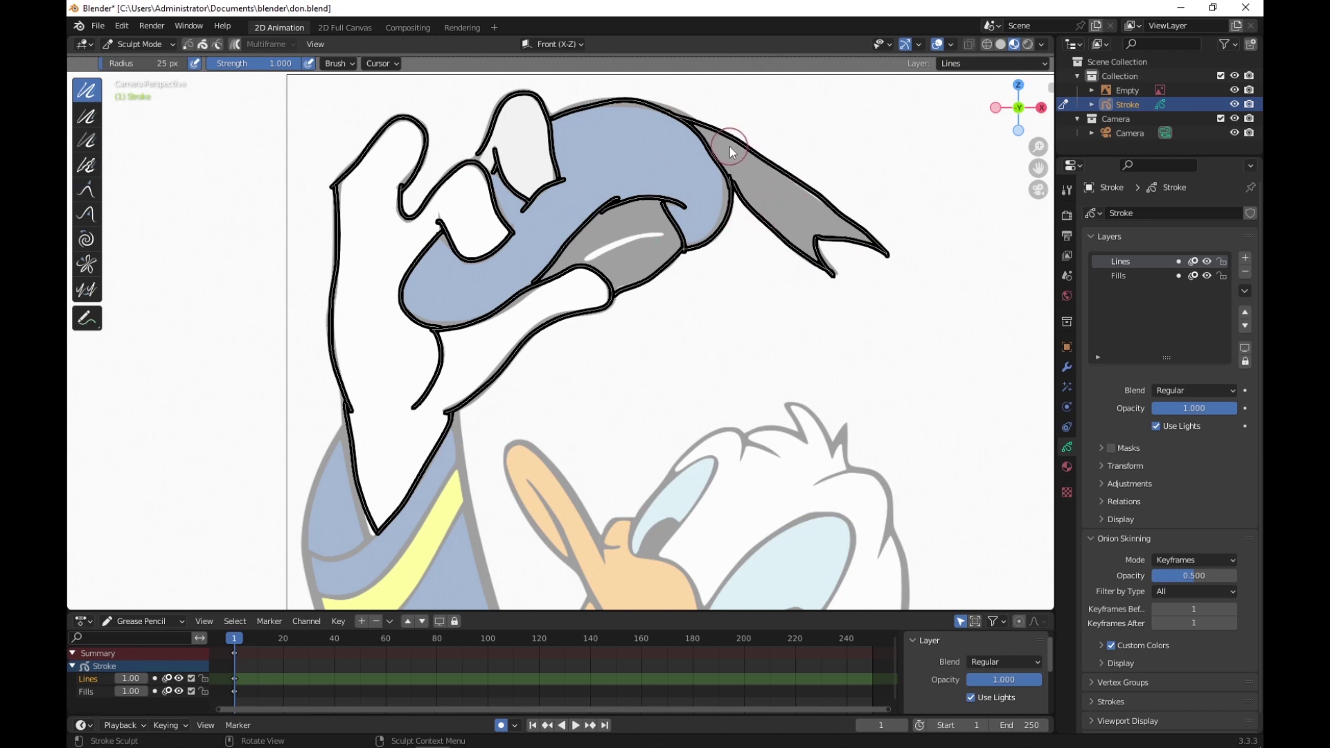
pyautogui.scroll(11, 742, 155)
pyautogui.moveTo(745, 162)
pyautogui.mouseDown()
pyautogui.moveTo(742, 143)
pyautogui.moveTo(829, 200)
pyautogui.mouseUp()
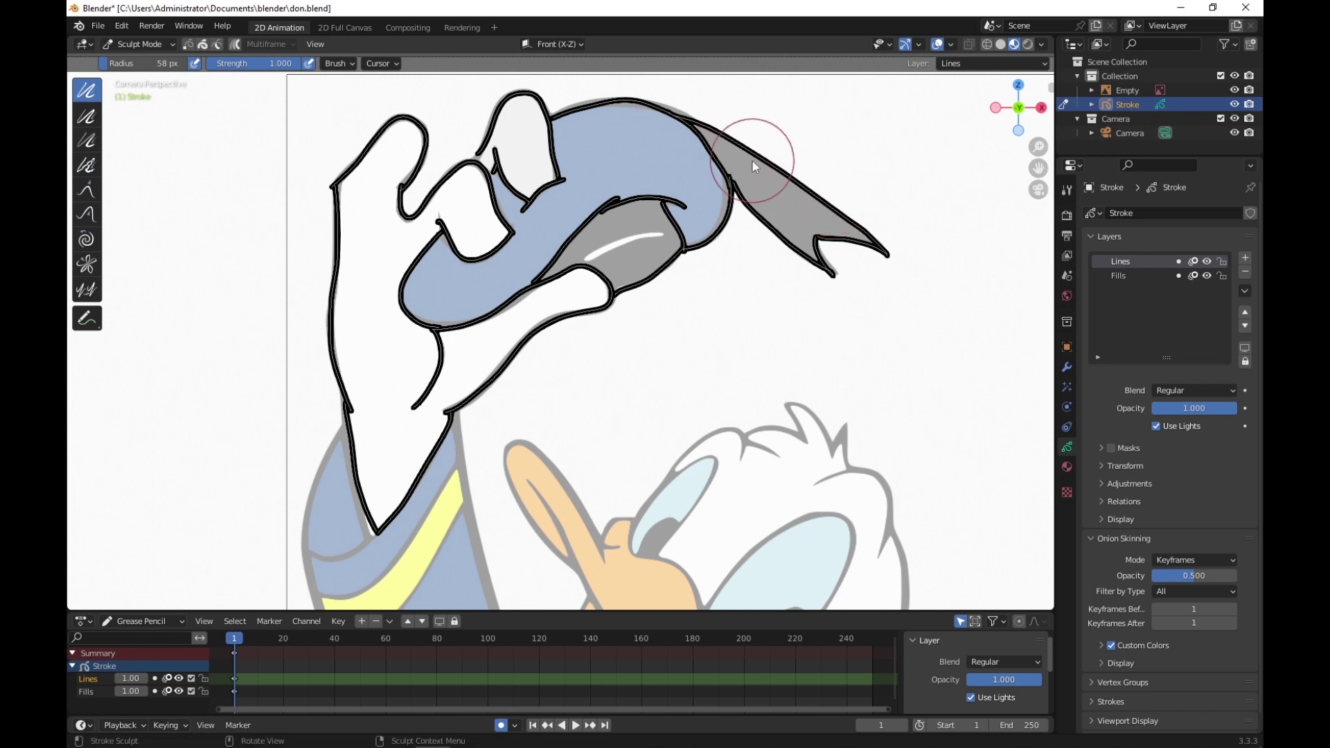
pyautogui.click(81, 187)
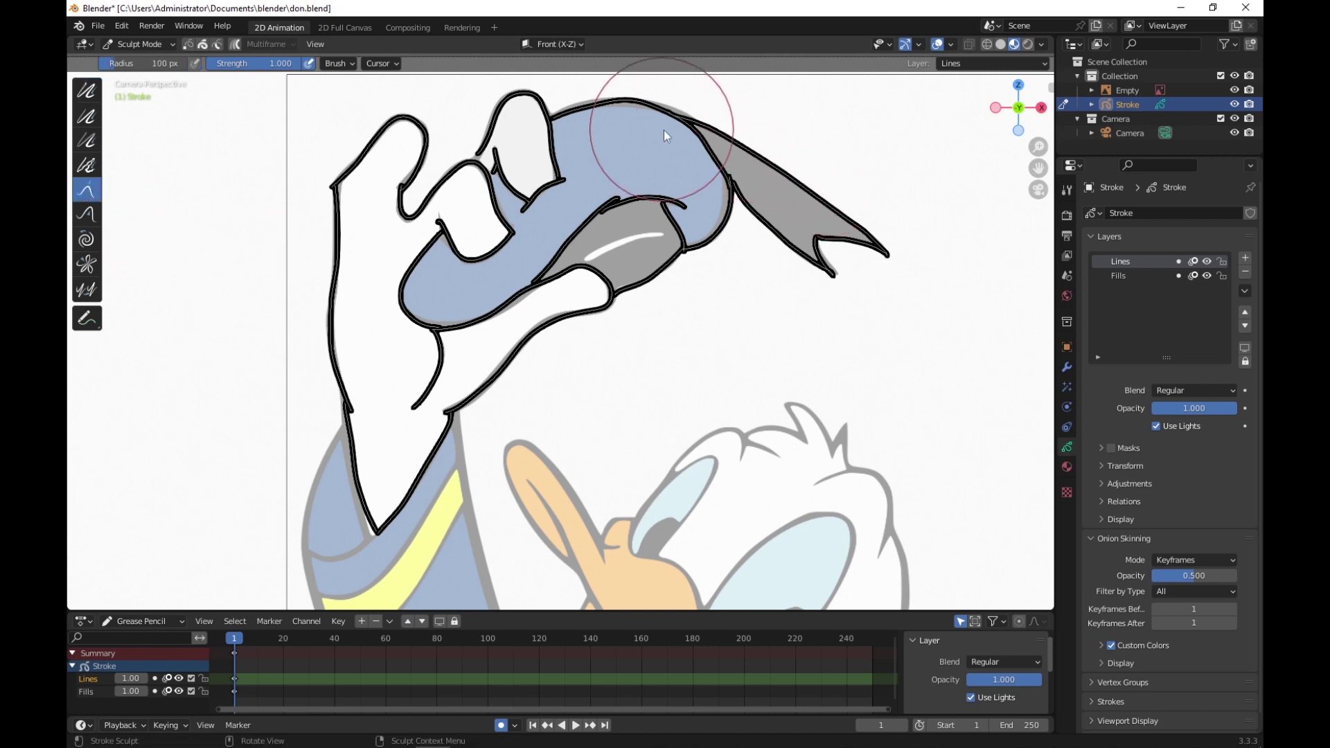
pyautogui.moveTo(673, 119); pyautogui.dragTo(651, 105)
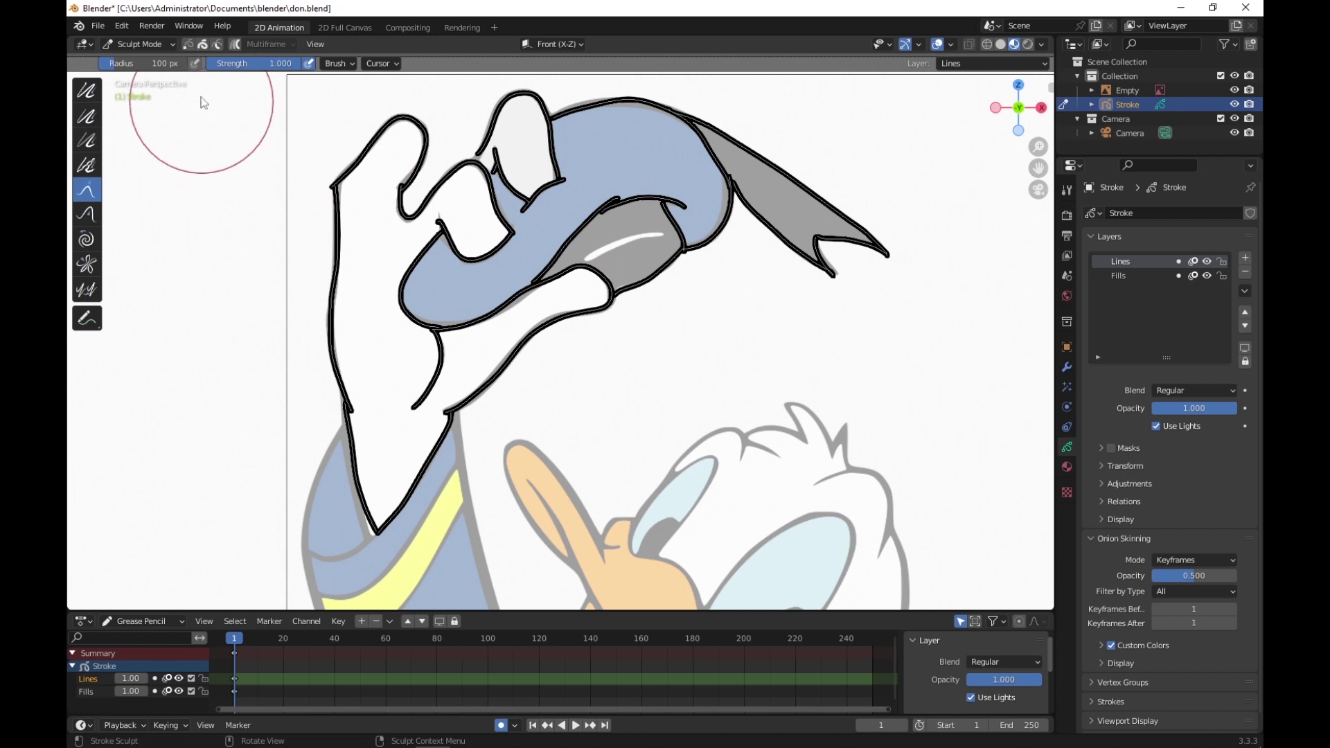
pyautogui.click(162, 45)
# Step: In Draw Mode, make Fills the active layer and use the Fill tool with Solid Fill material
pyautogui.click(142, 108)
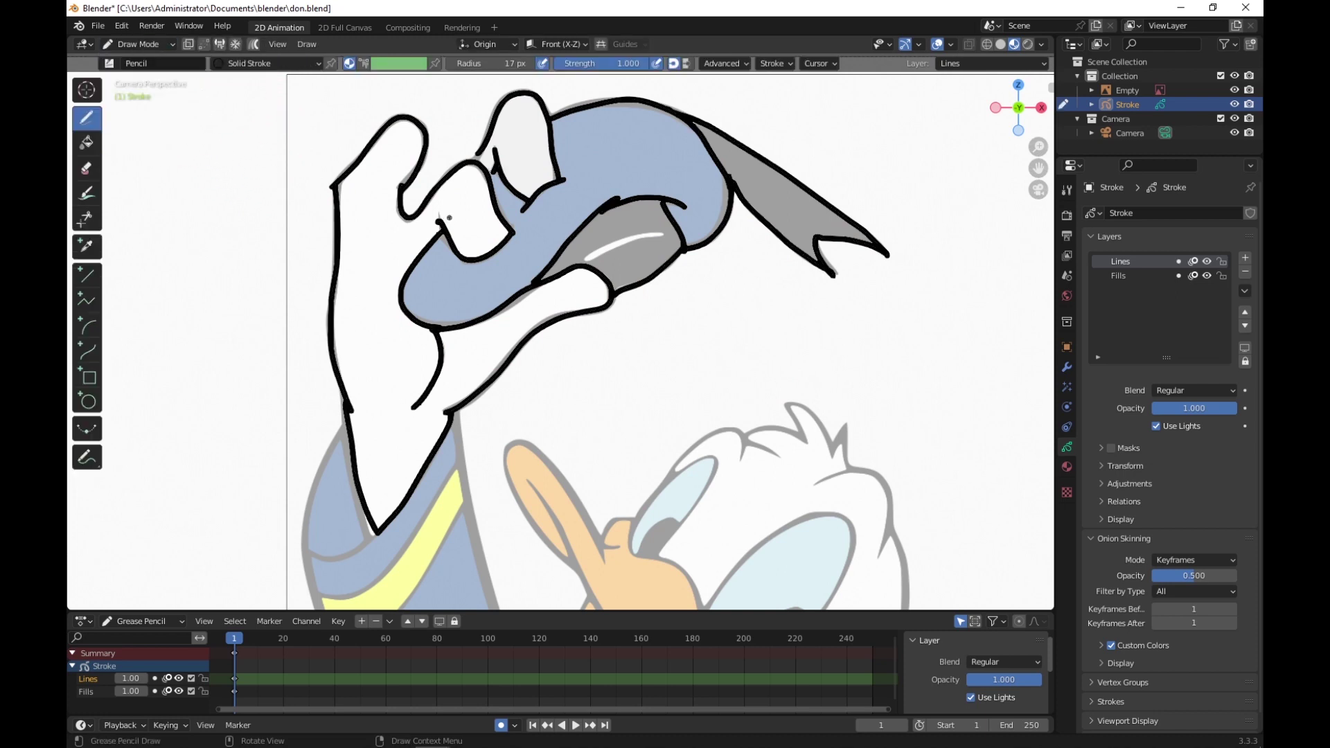
pyautogui.click(251, 691)
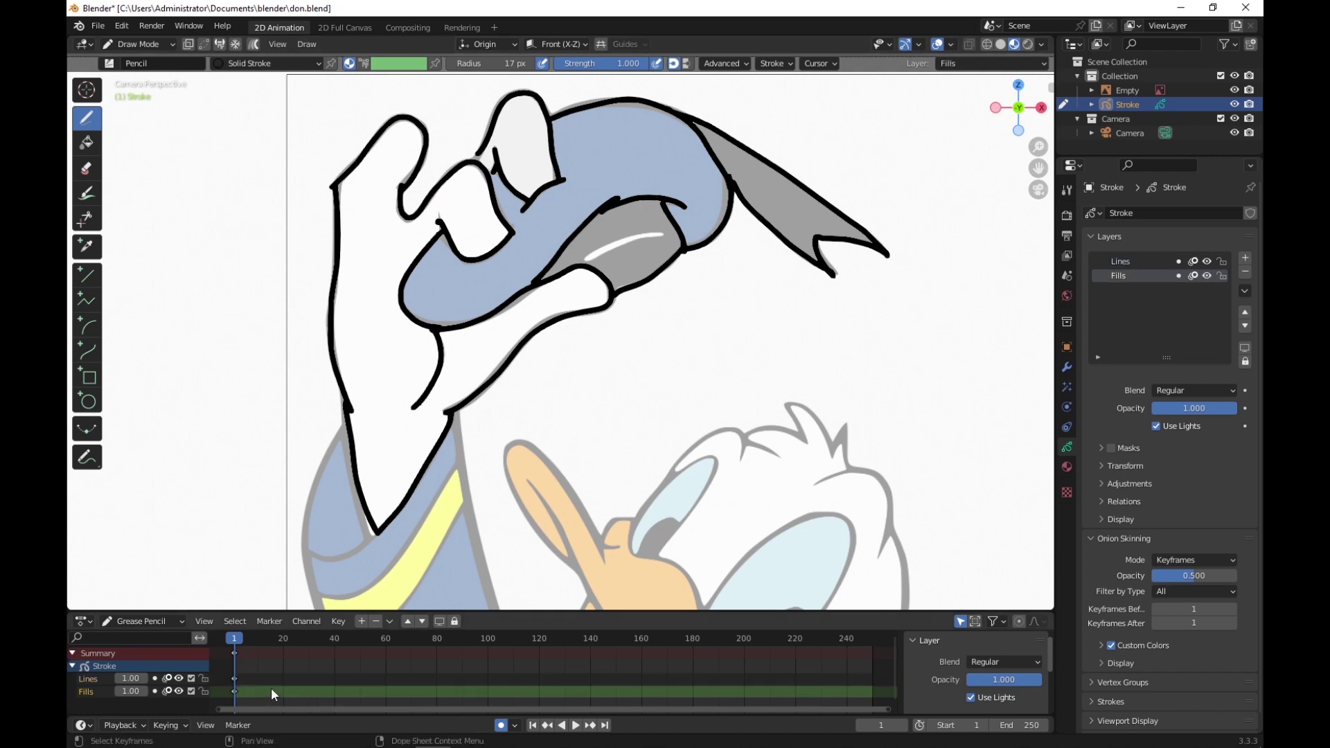
pyautogui.click(86, 143)
pyautogui.click(316, 64)
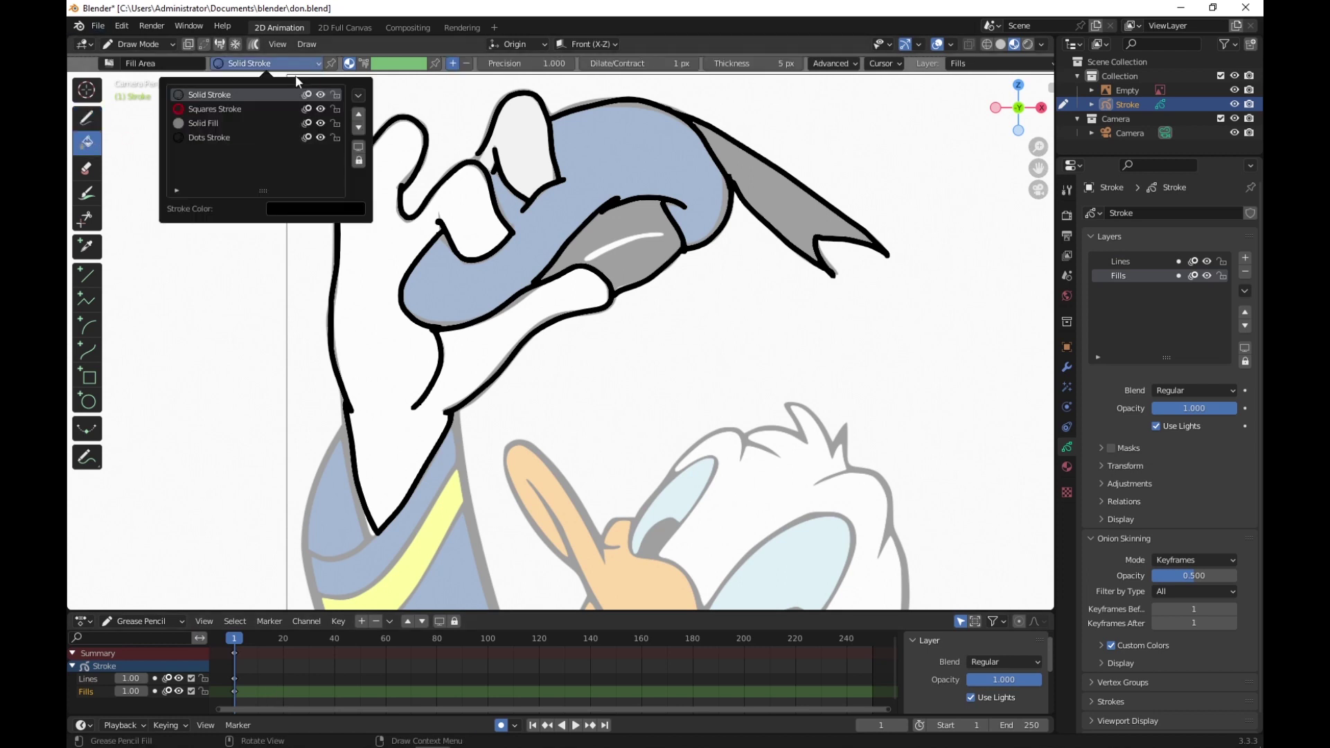
pyautogui.click(211, 124)
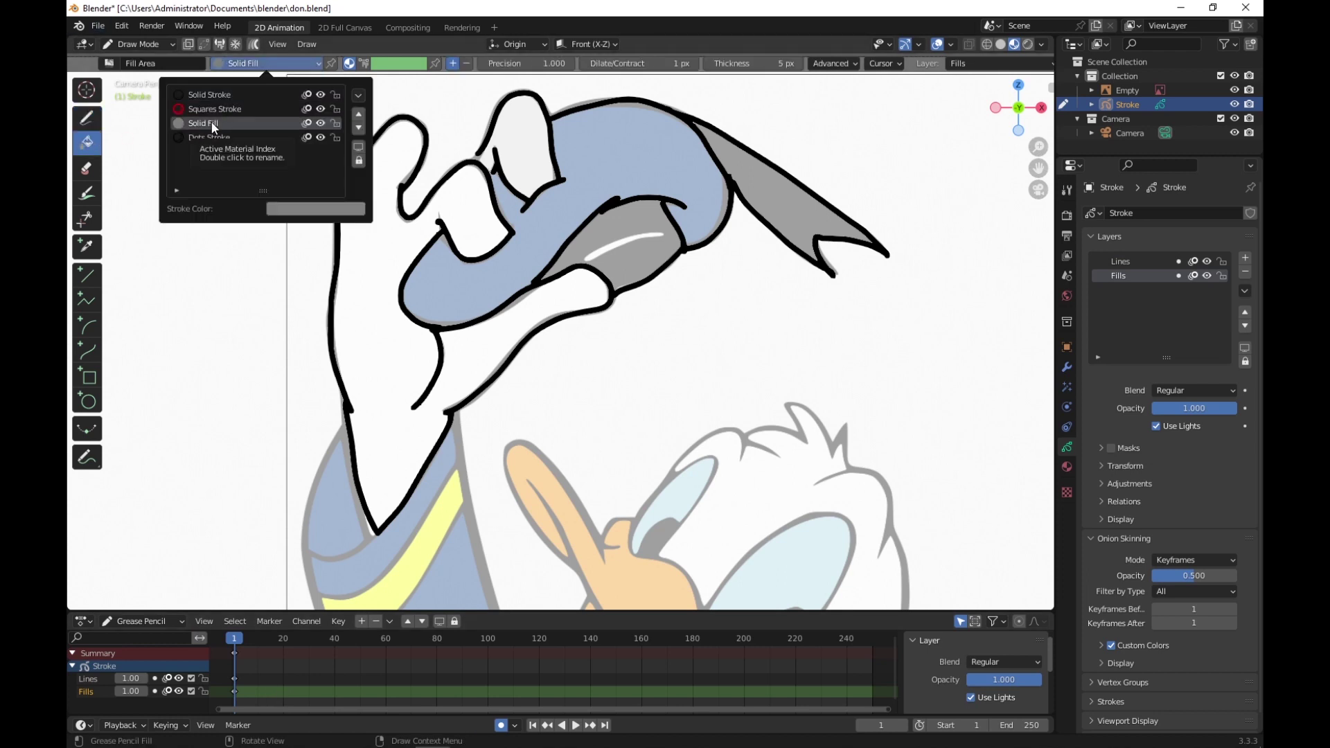
# Step: Test-fill the hand grey, show the material settings, then undo the fill
pyautogui.click(378, 250)
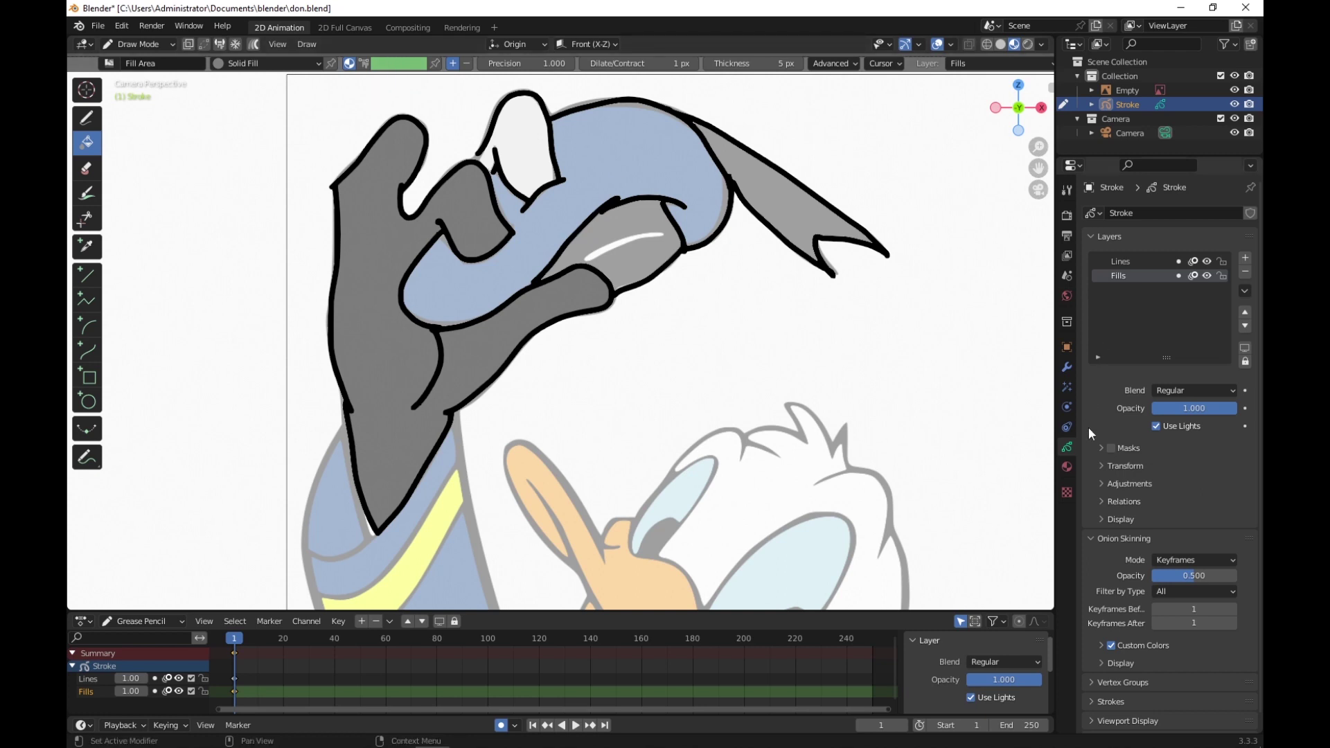
pyautogui.click(1067, 467)
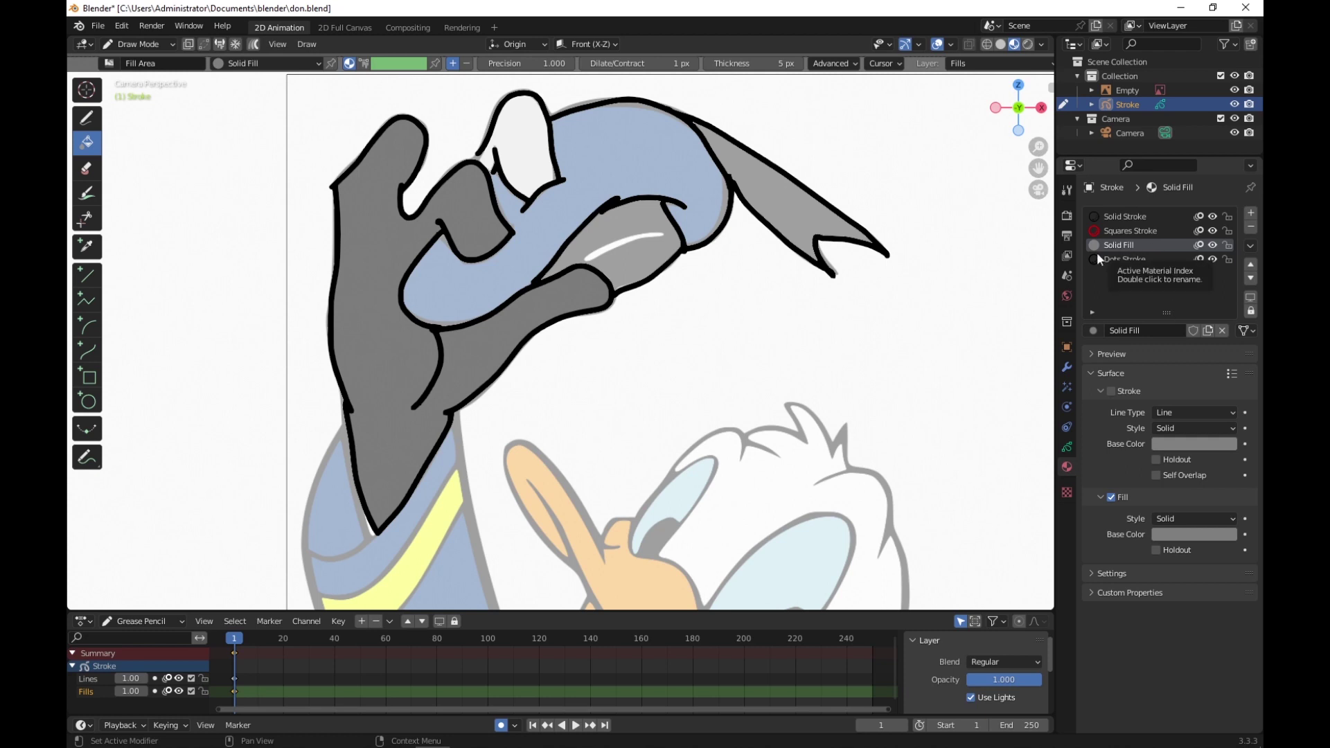
pyautogui.hotkey('ctrl', 'z')
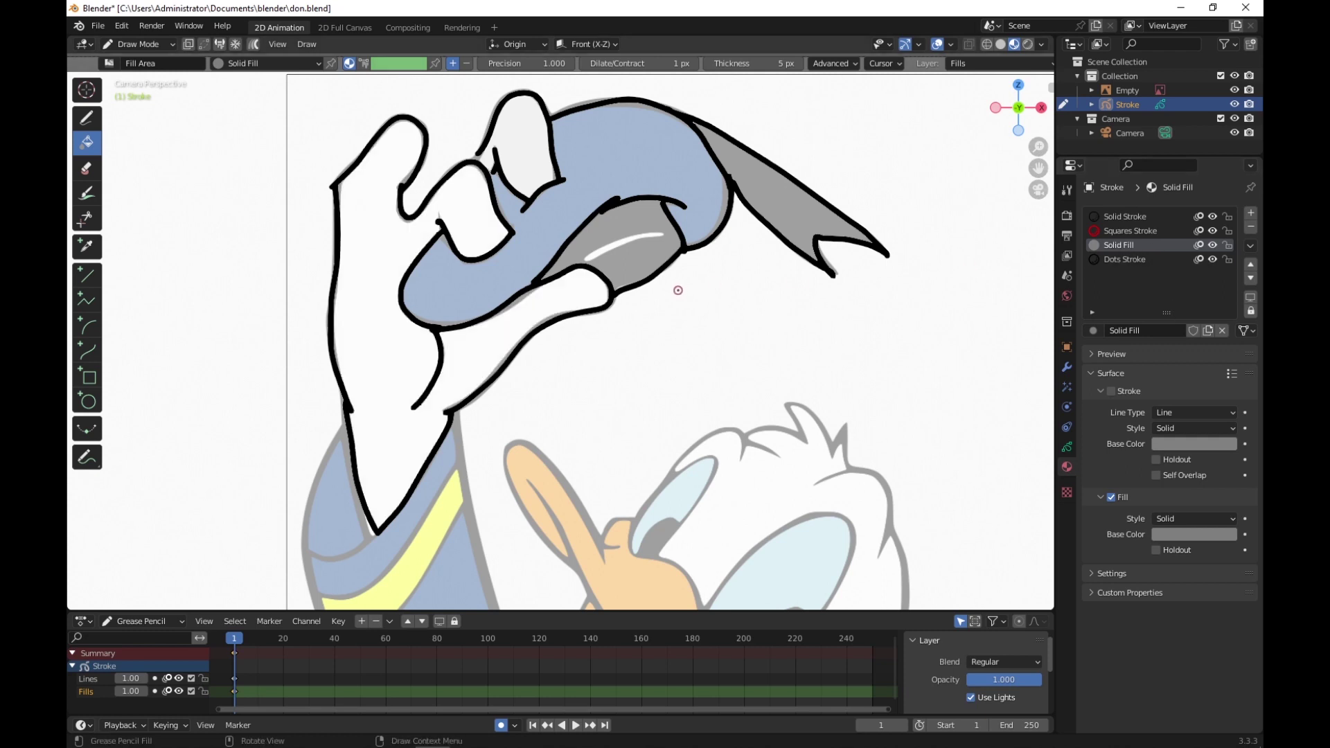
# Step: Switch fills to Color Attribute mode, undo a test green fill, and choose bright blue
pyautogui.click(363, 64)
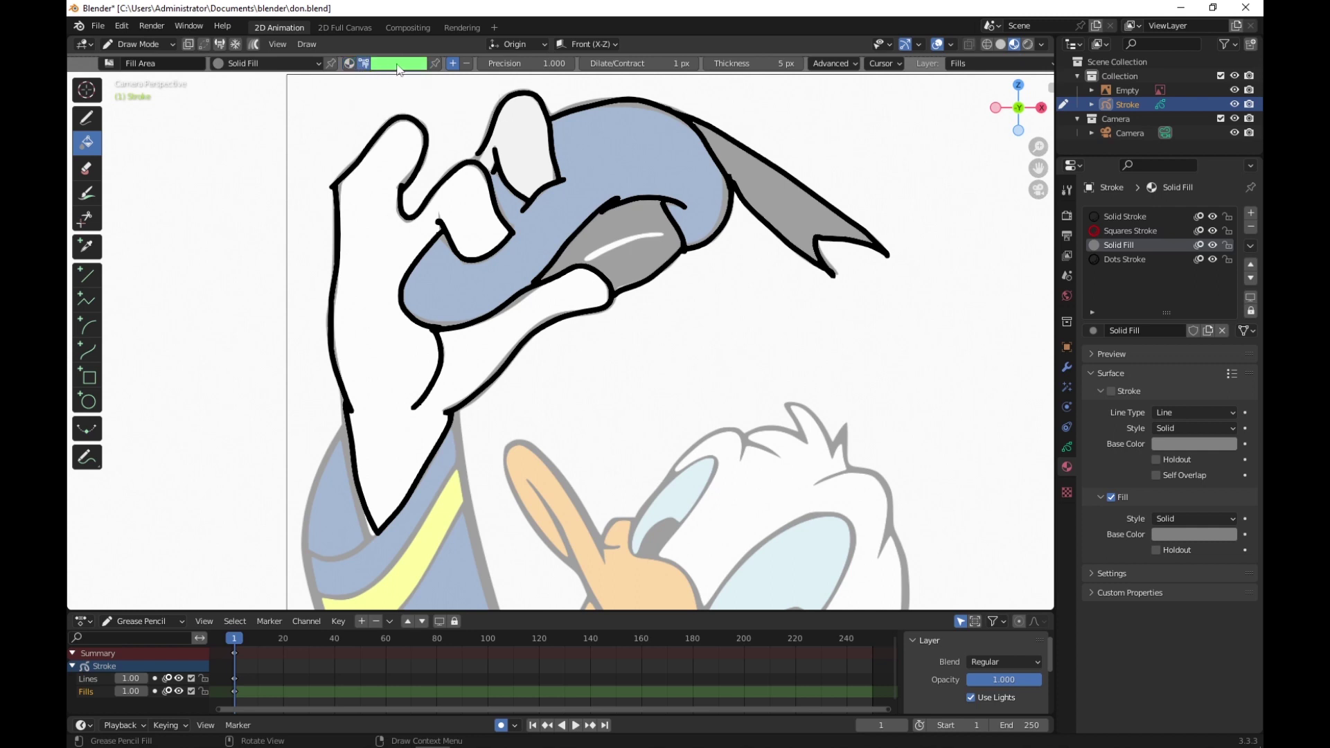
pyautogui.click(367, 211)
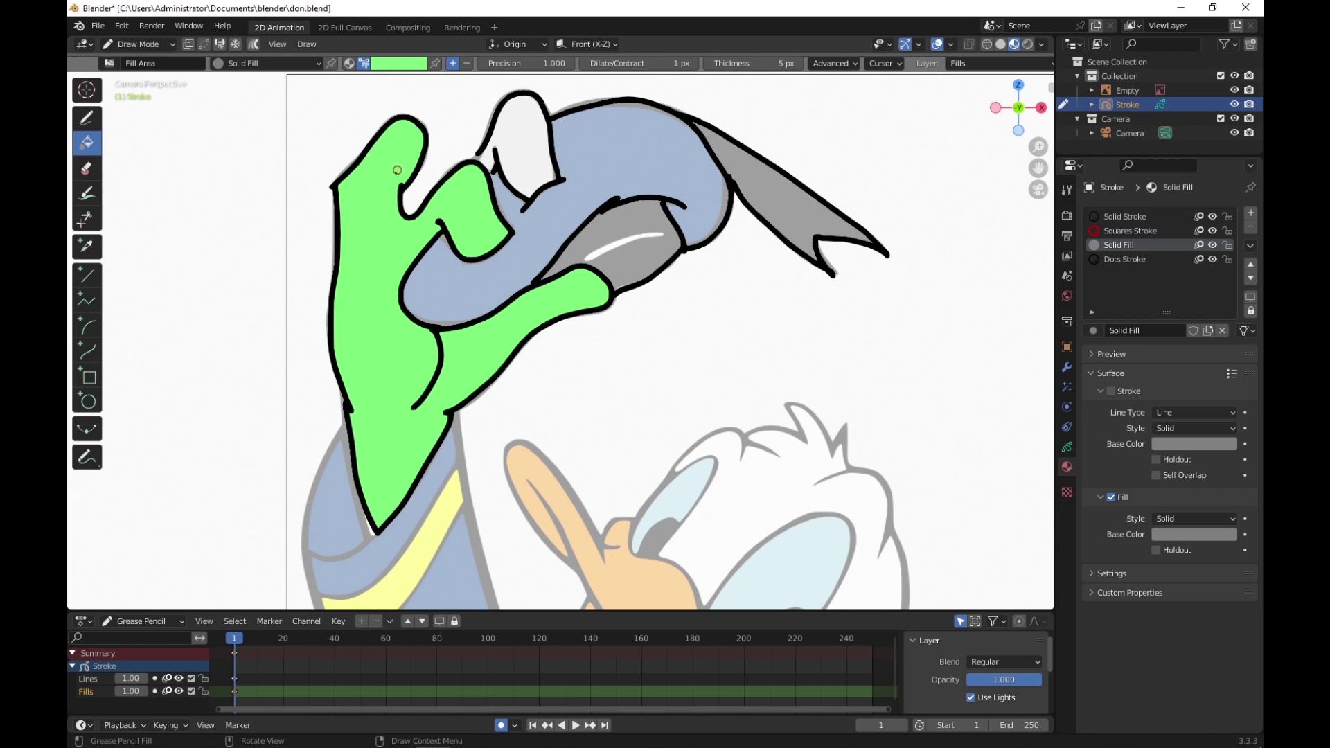
pyautogui.hotkey('ctrl', 'z')
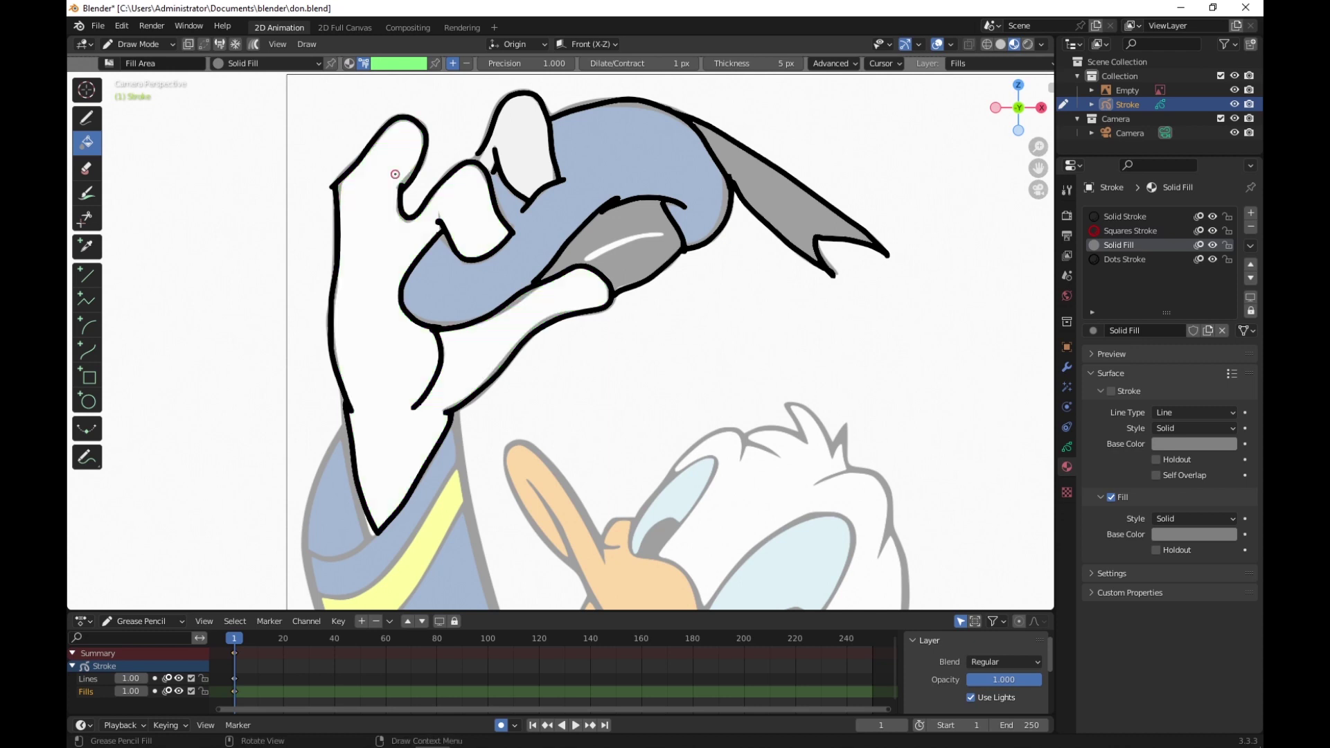
pyautogui.click(398, 64)
pyautogui.click(407, 64)
pyautogui.click(419, 101)
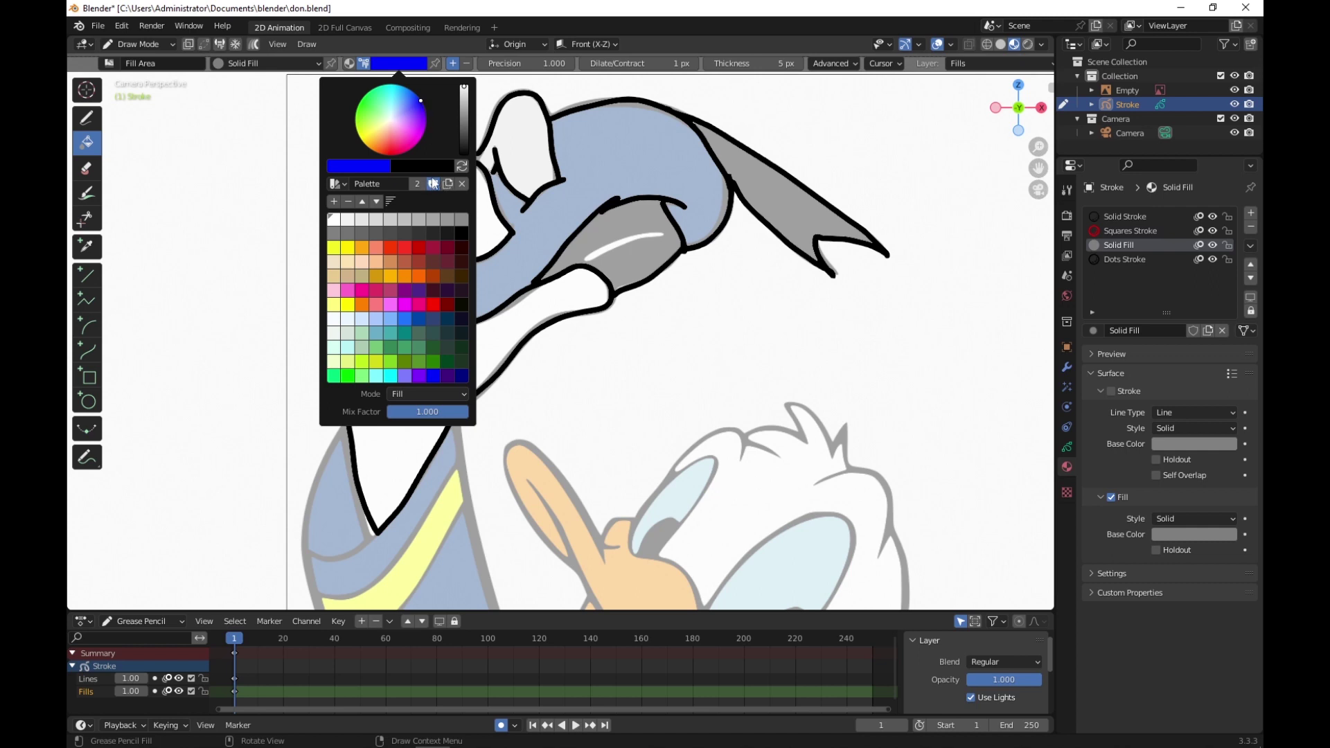
# Step: After a trial blue fill on the cap, set the Advanced Stroke Extension to 0.25
pyautogui.click(614, 145)
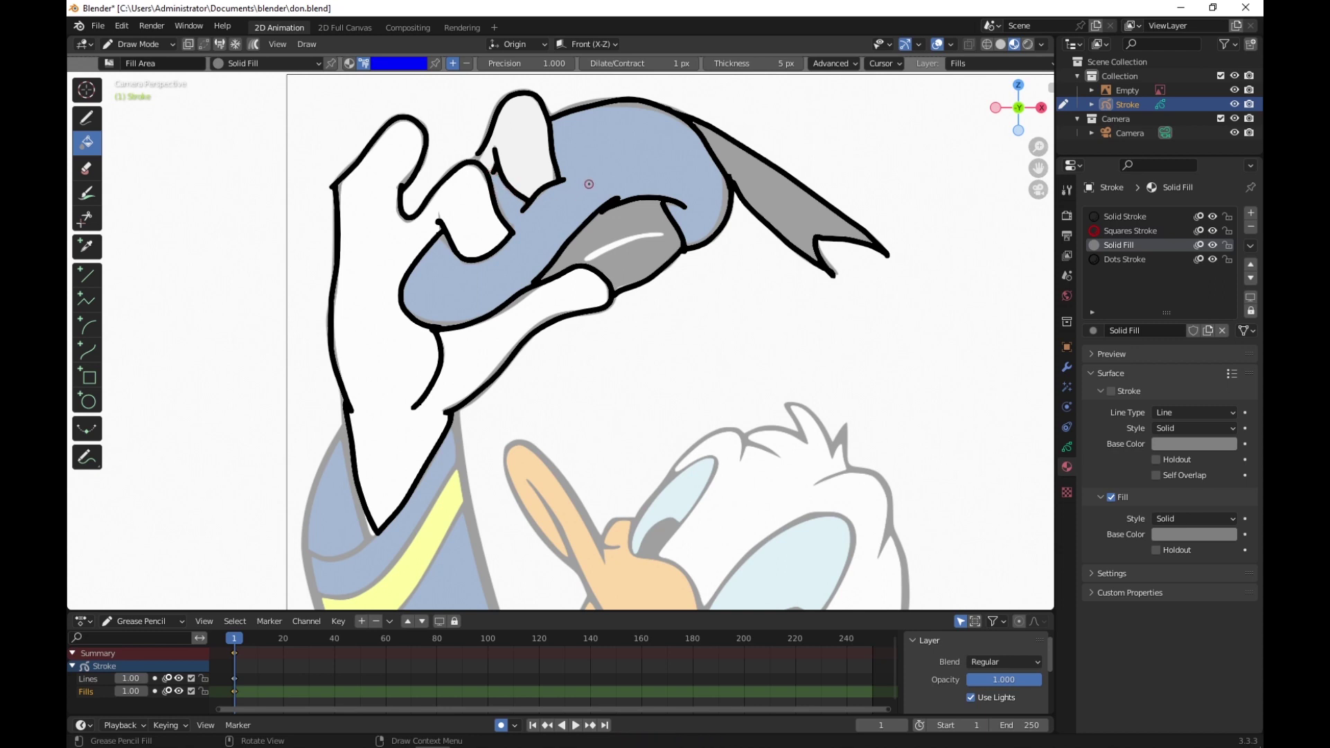
pyautogui.click(850, 64)
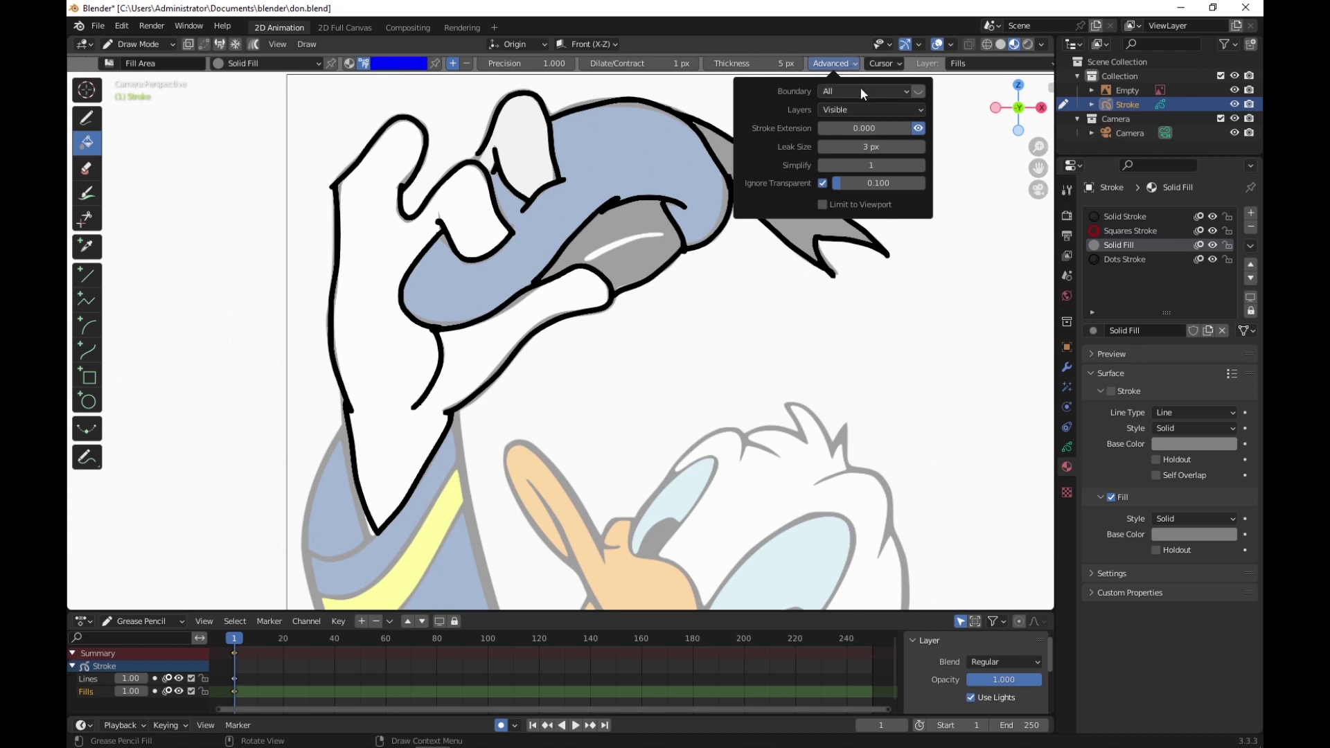
pyautogui.click(878, 129)
pyautogui.write('.25')
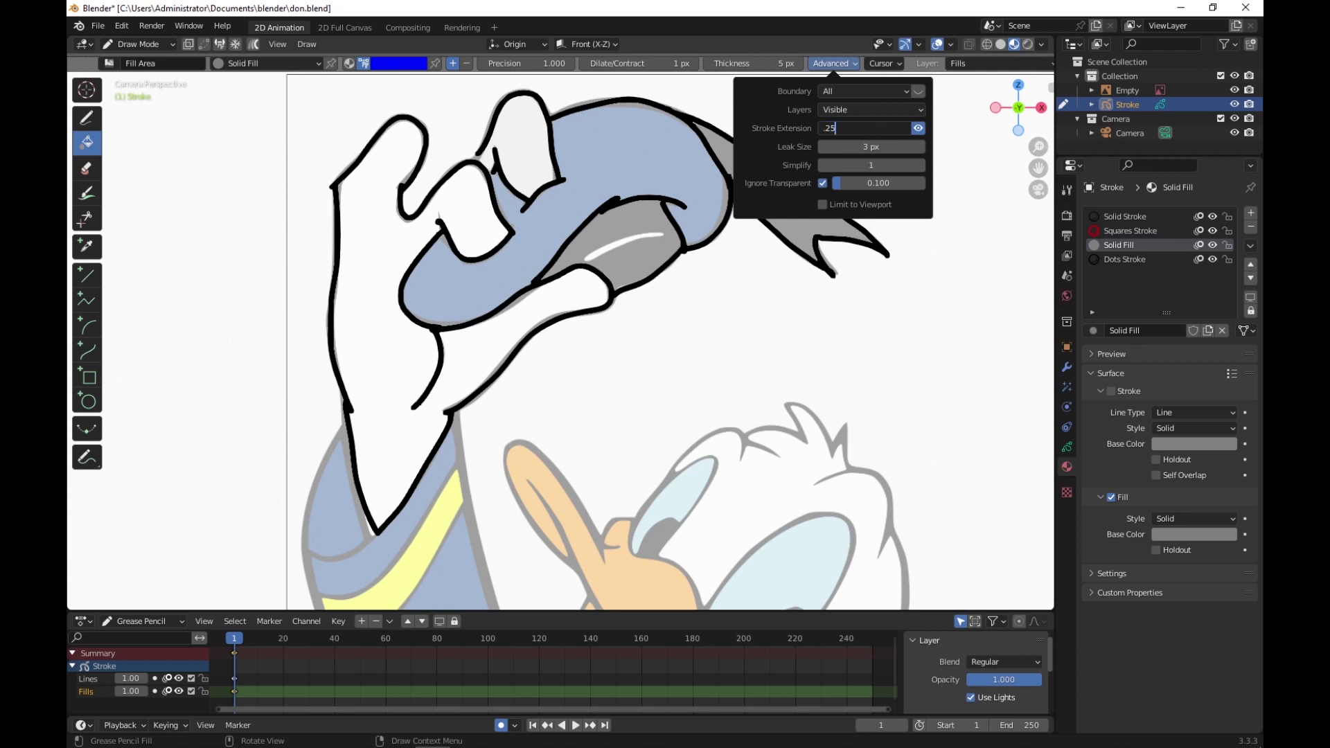
pyautogui.press('Return')
# Step: Fill the duck's cap with solid bright blue, zooming in and out to check it
pyautogui.click(624, 144)
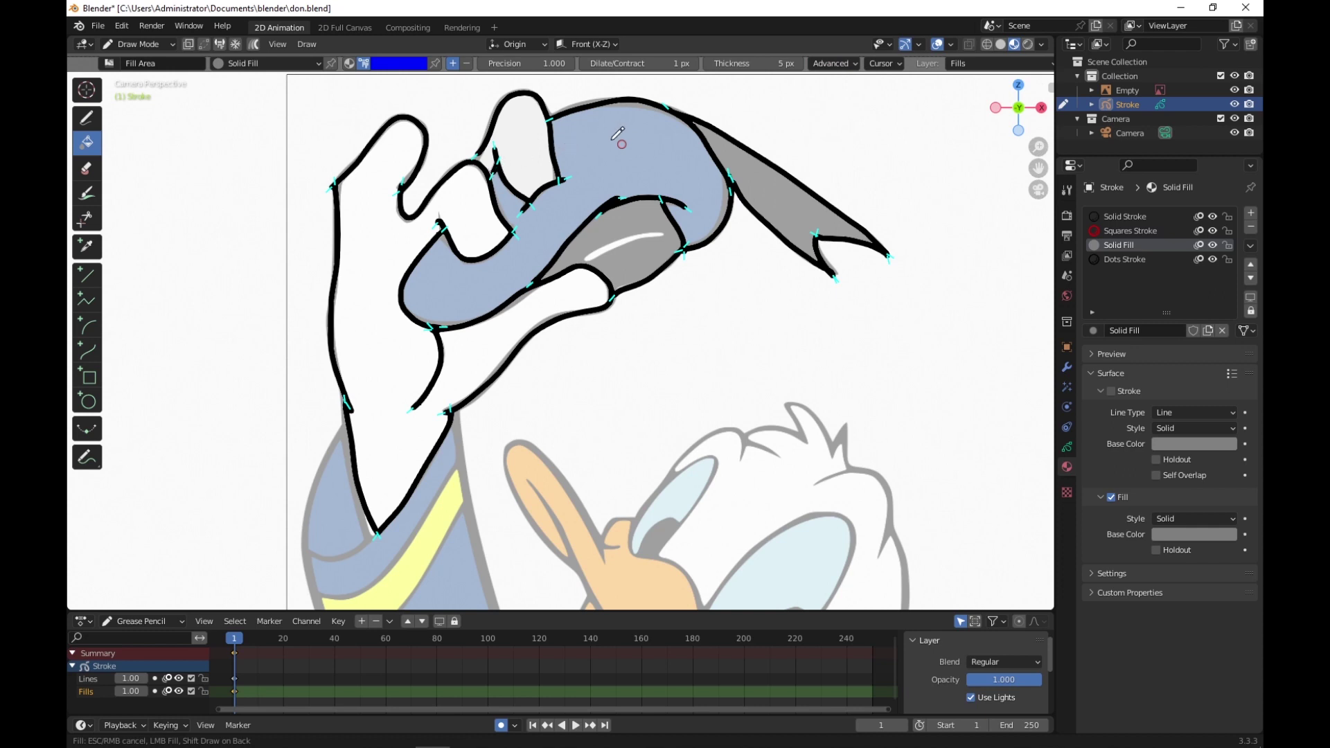
pyautogui.click(616, 143)
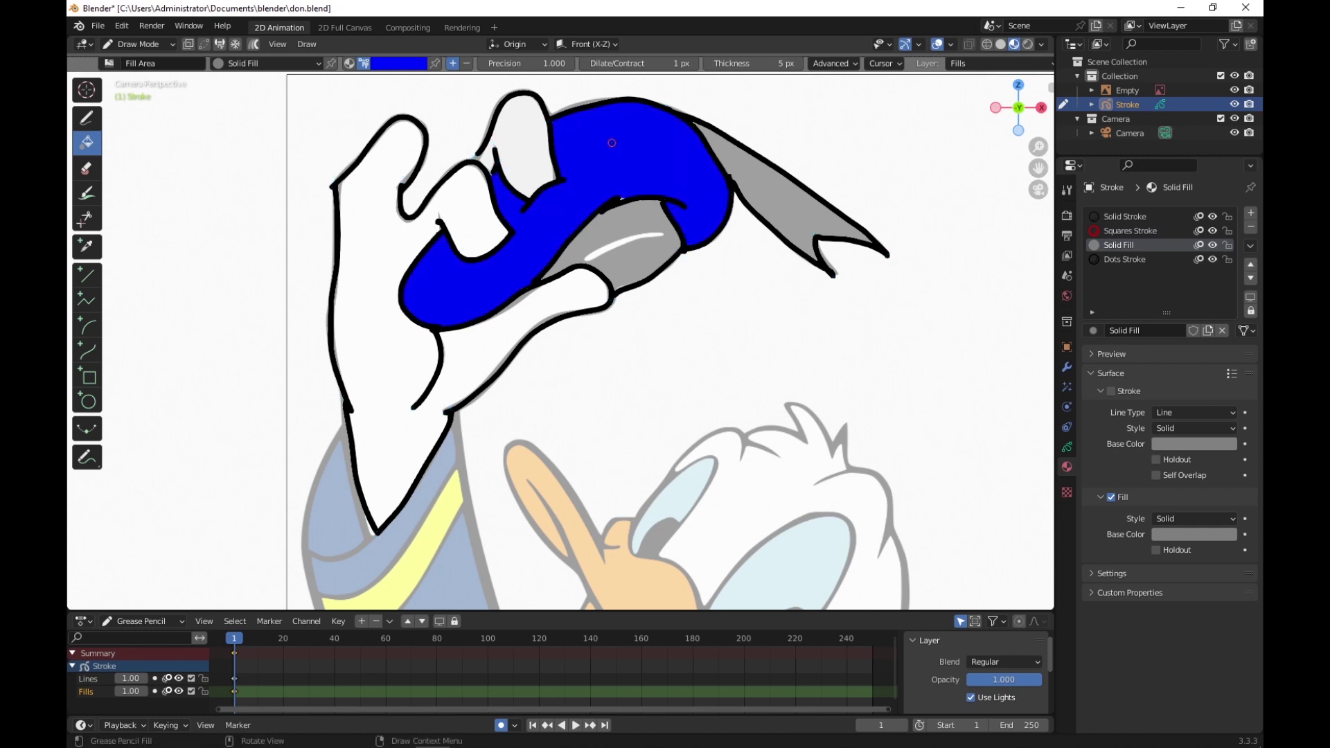
pyautogui.scroll(3, 623, 209)
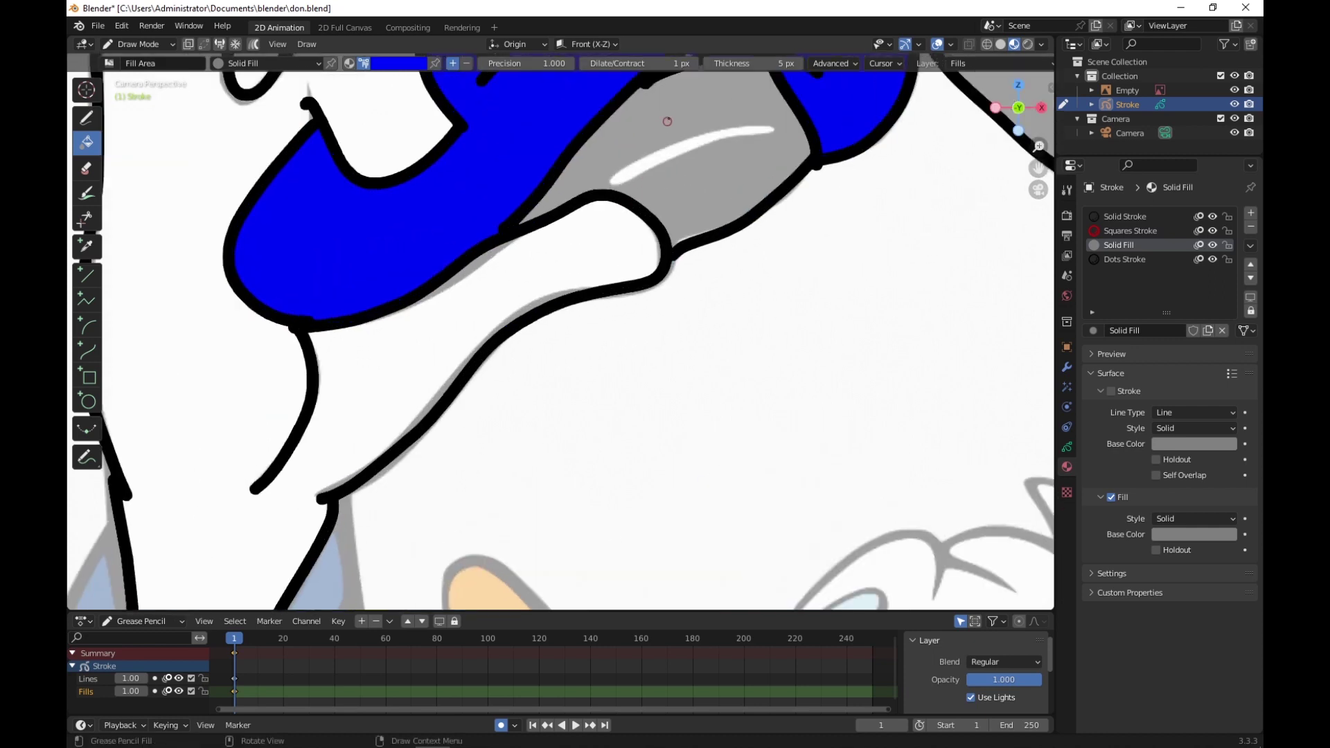
pyautogui.scroll(-3, 662, 128)
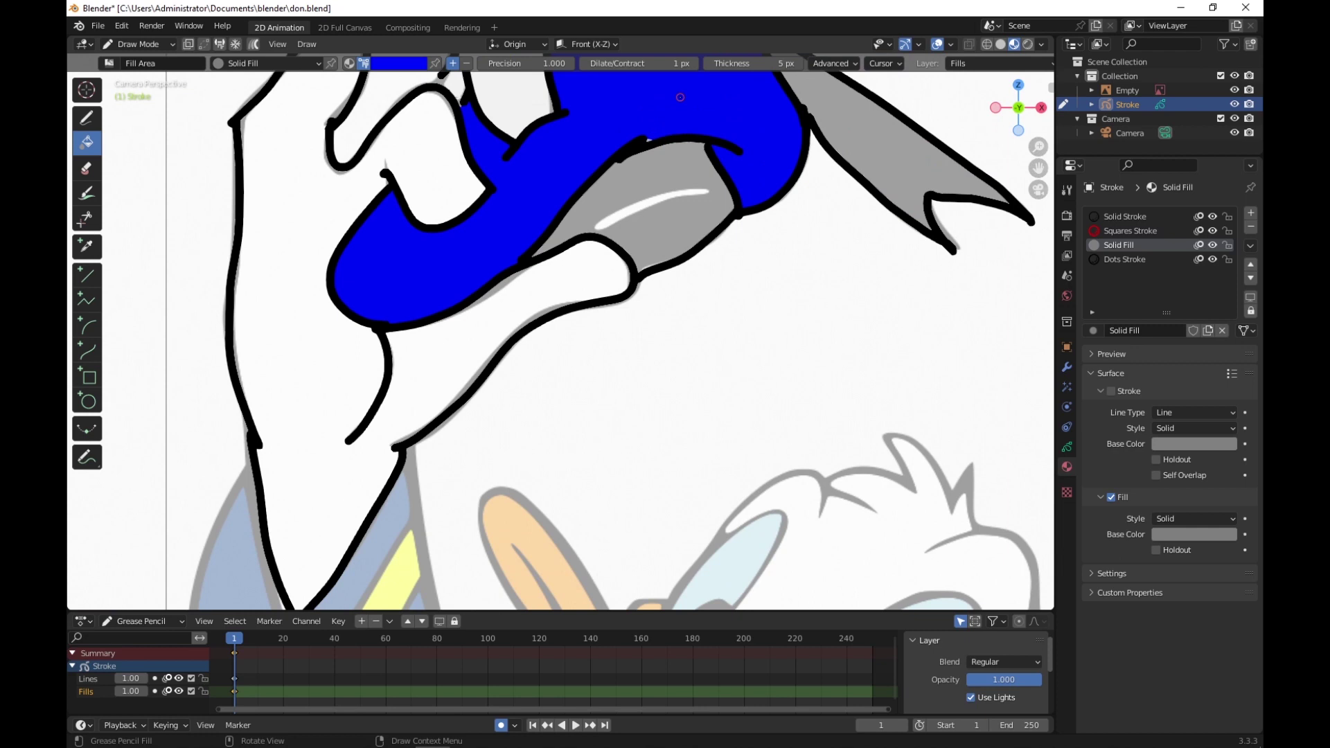
pyautogui.scroll(-2, 676, 111)
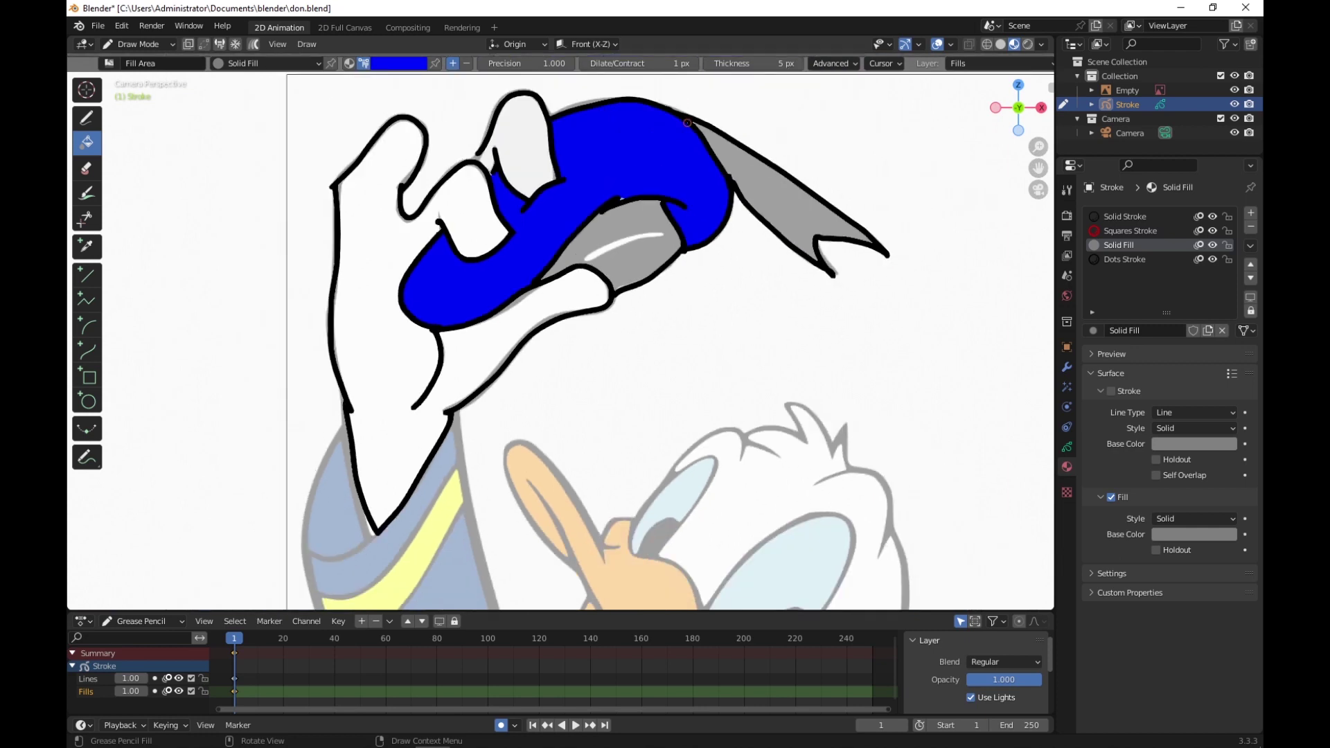
# Step: Add the blue to the palette and fill the cap's grey feather with black
pyautogui.click(413, 65)
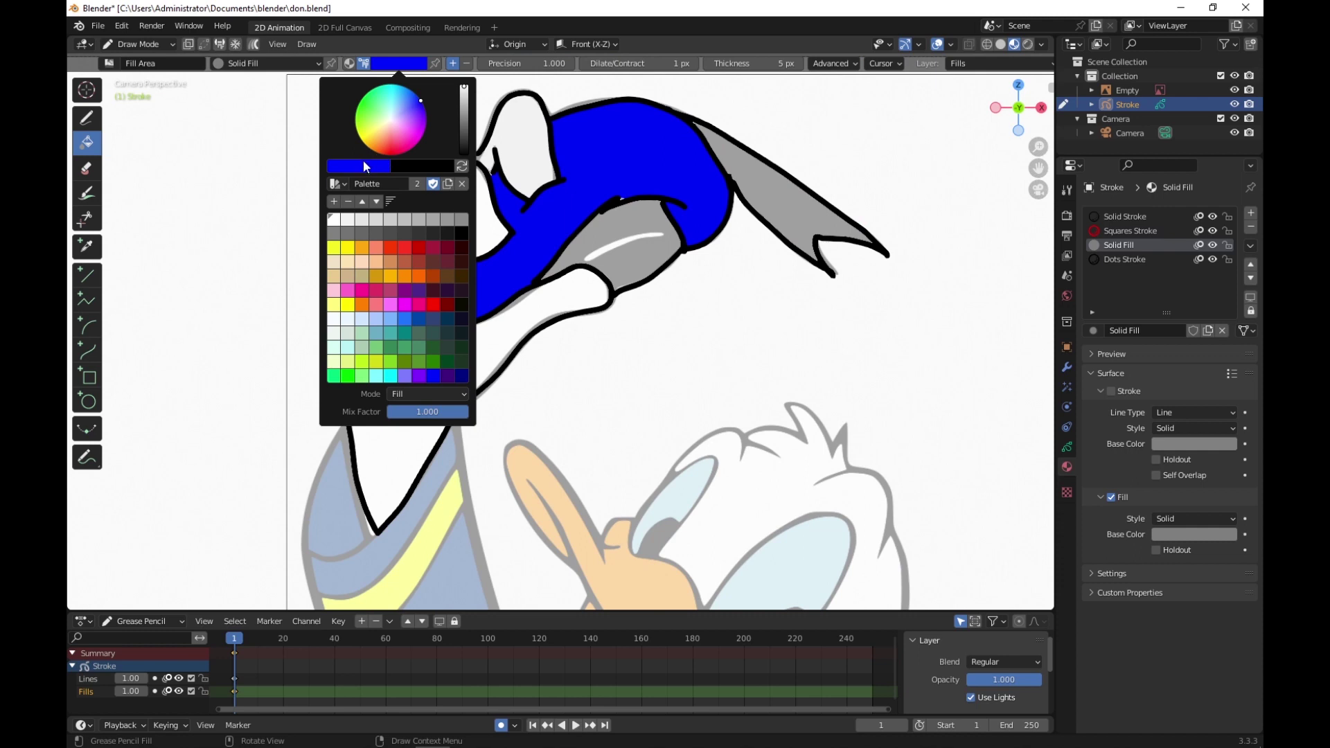
pyautogui.click(334, 202)
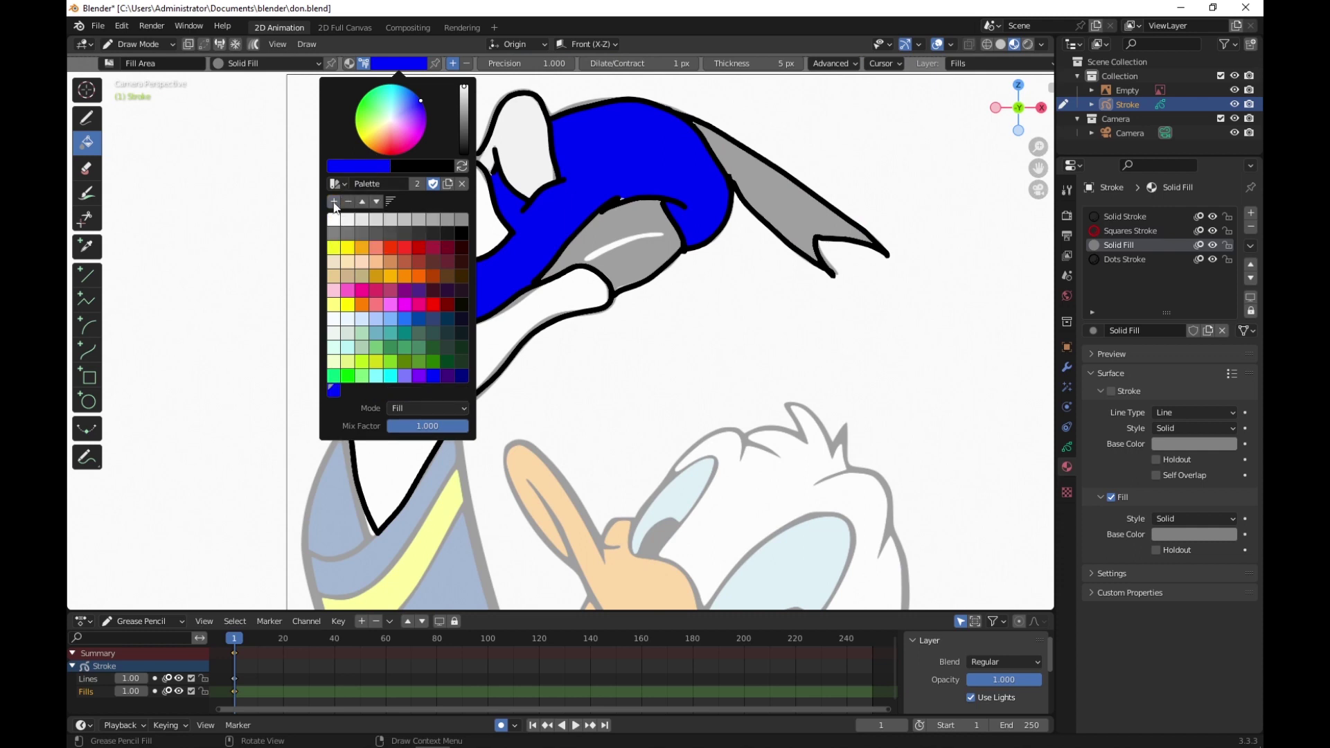
pyautogui.click(461, 234)
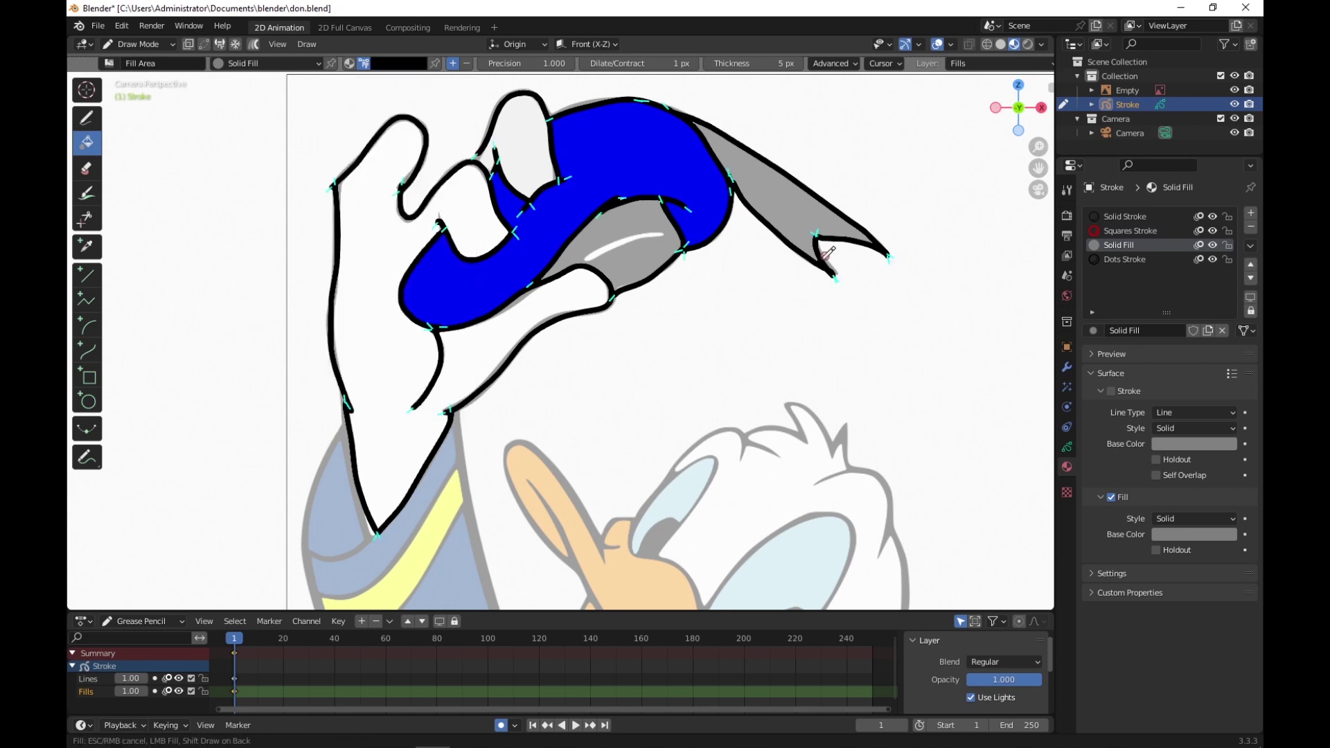
pyautogui.click(753, 176)
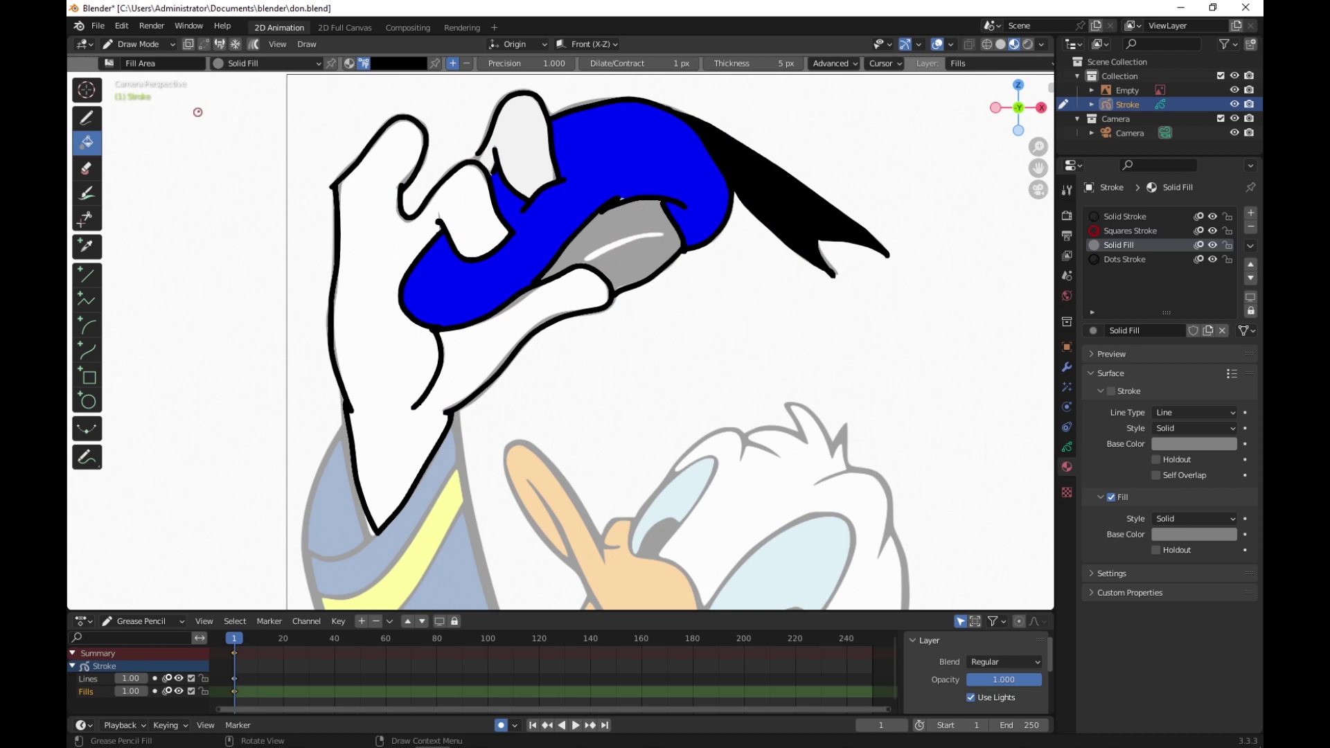
# Step: Return to the Draw tool, save, and use Solid Stroke on the Lines layer
pyautogui.click(89, 118)
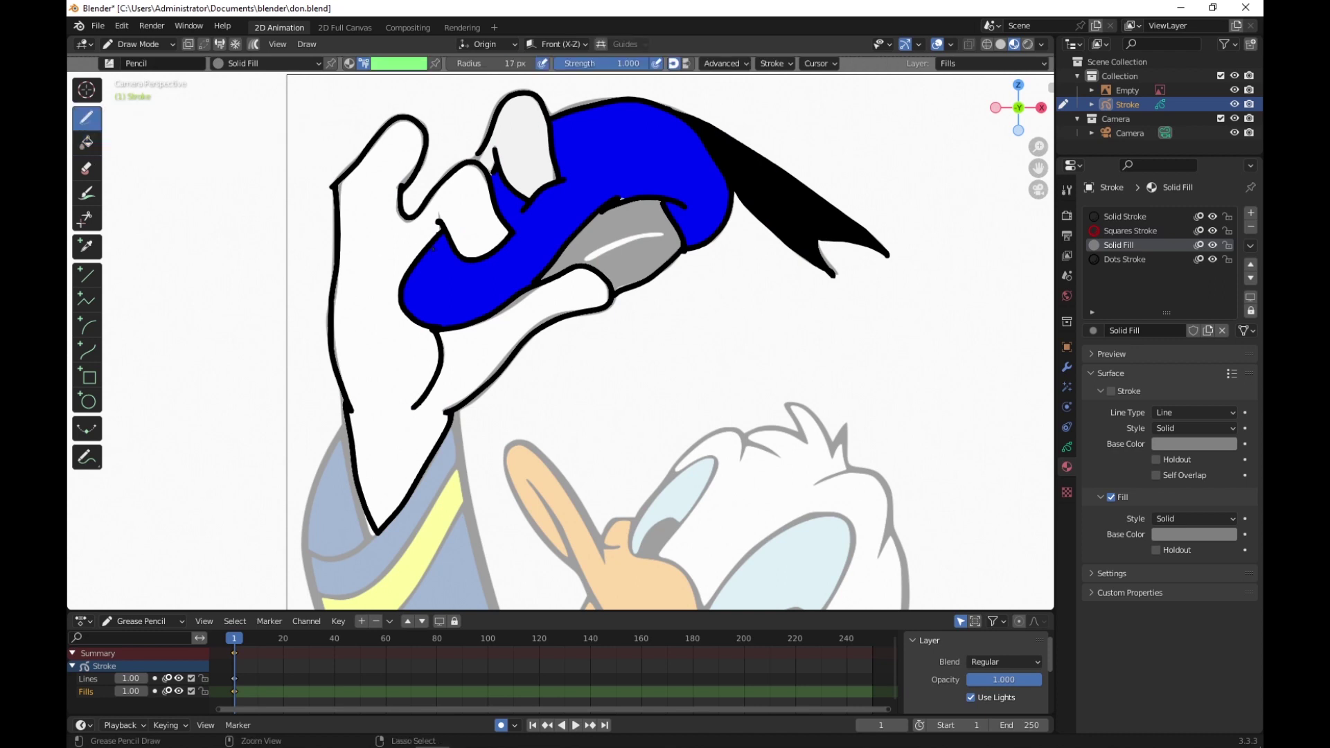
pyautogui.hotkey('ctrl', 's')
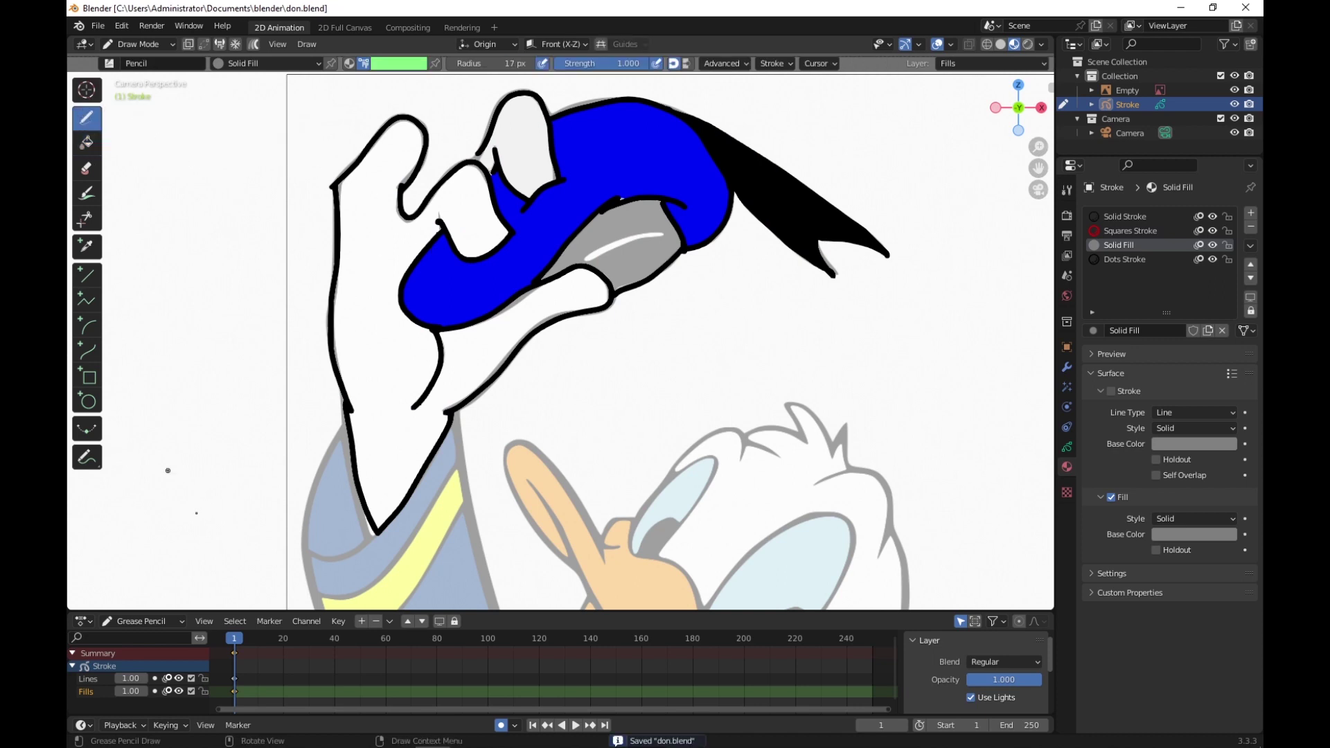
pyautogui.click(318, 679)
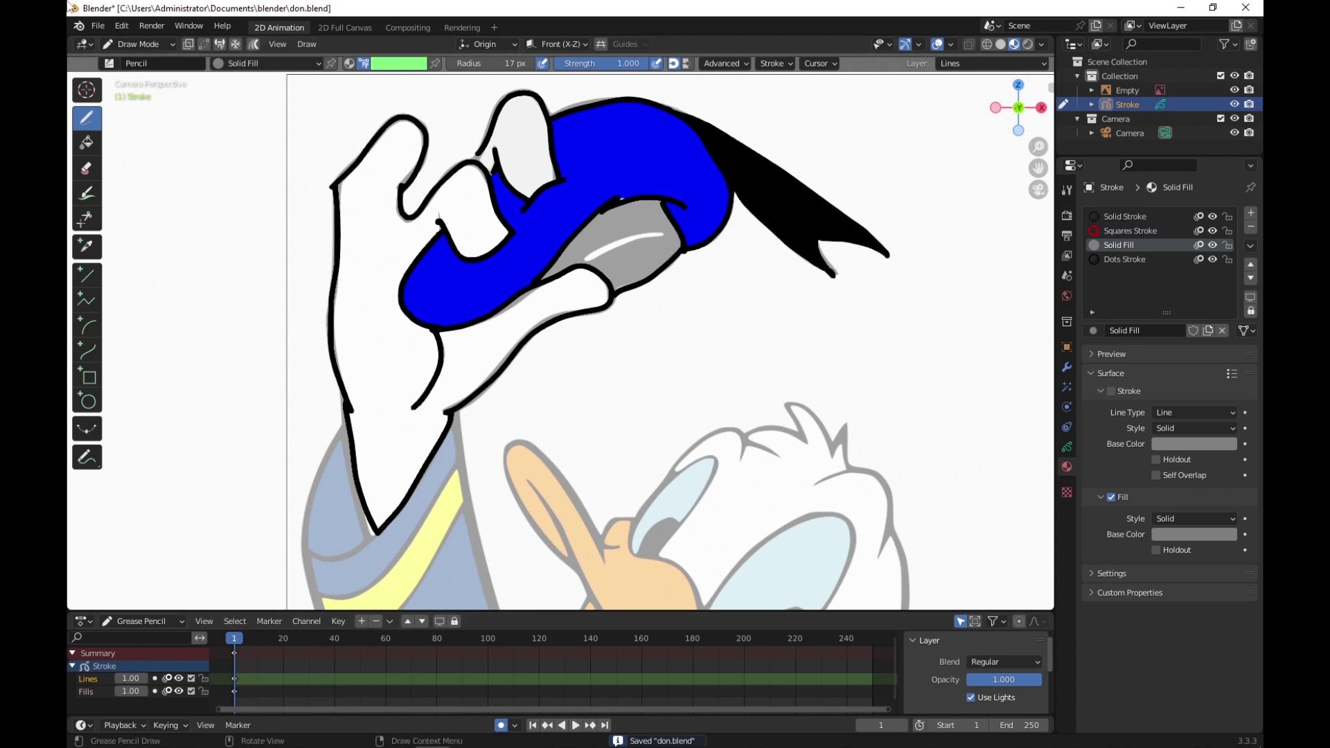
pyautogui.click(243, 63)
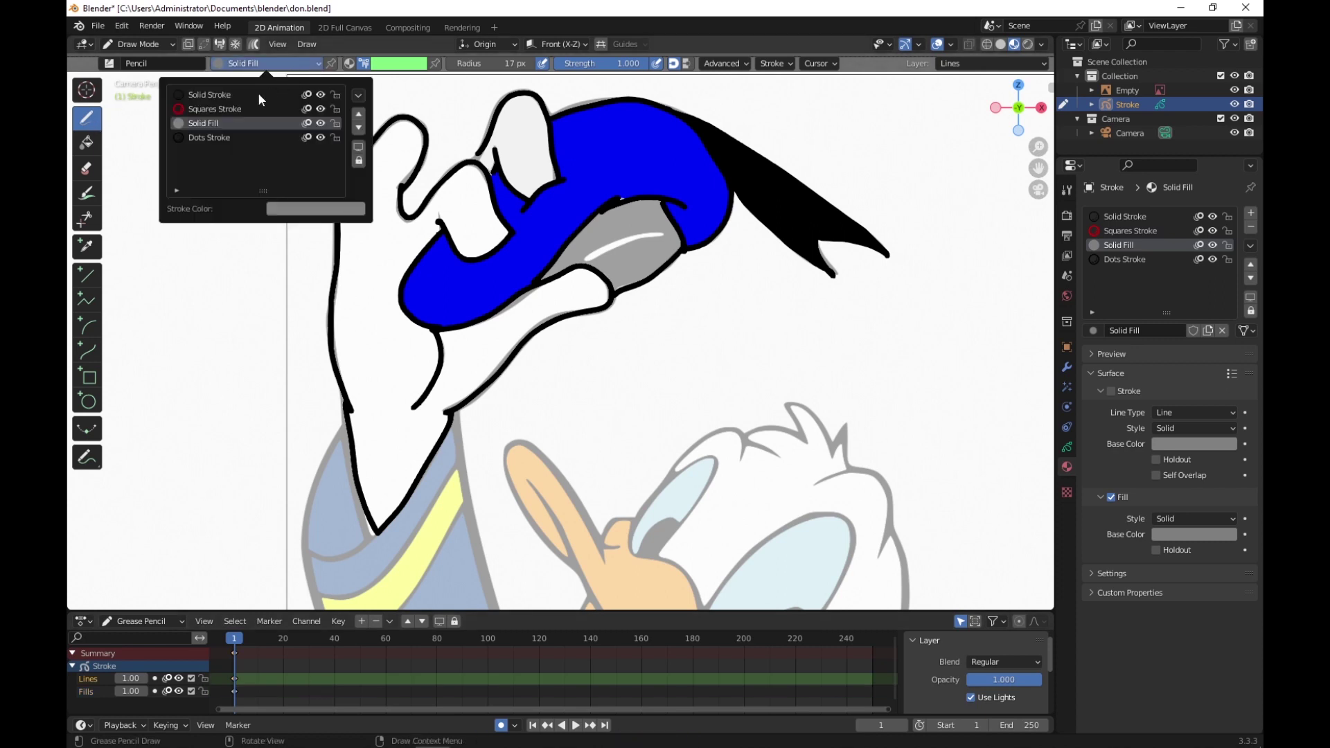
pyautogui.click(210, 95)
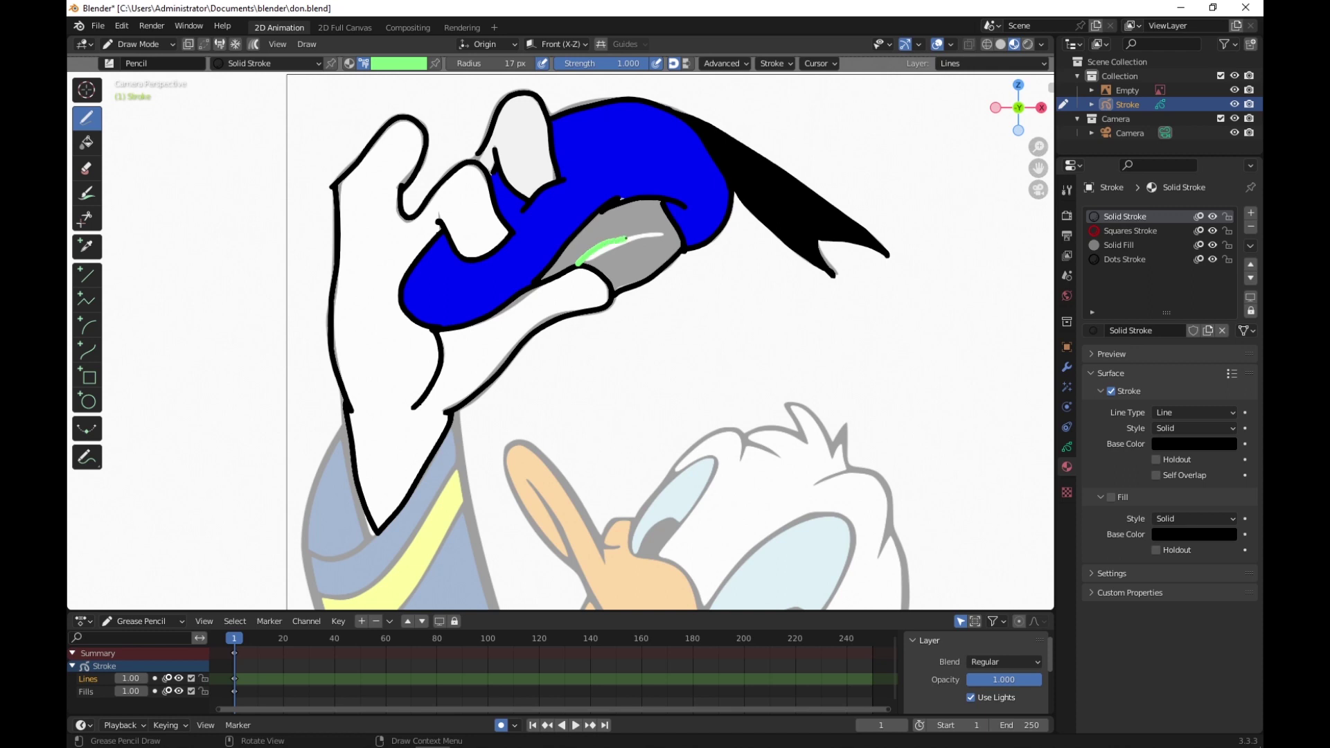
# Step: Set the pencil colour to black, undo the stray stroke, and make Fills the active layer
pyautogui.moveTo(627, 237); pyautogui.dragTo(630, 236)
pyautogui.click(399, 65)
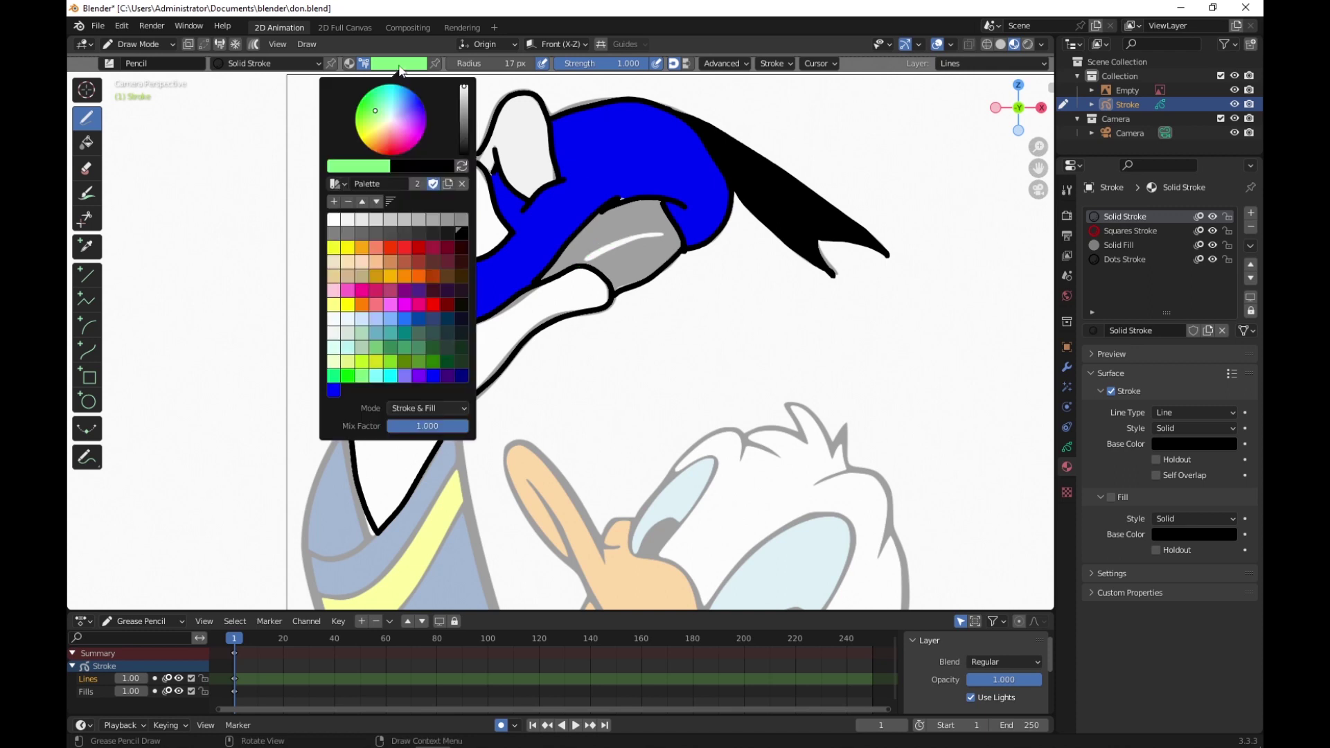
pyautogui.click(463, 236)
pyautogui.moveTo(582, 259); pyautogui.dragTo(595, 247)
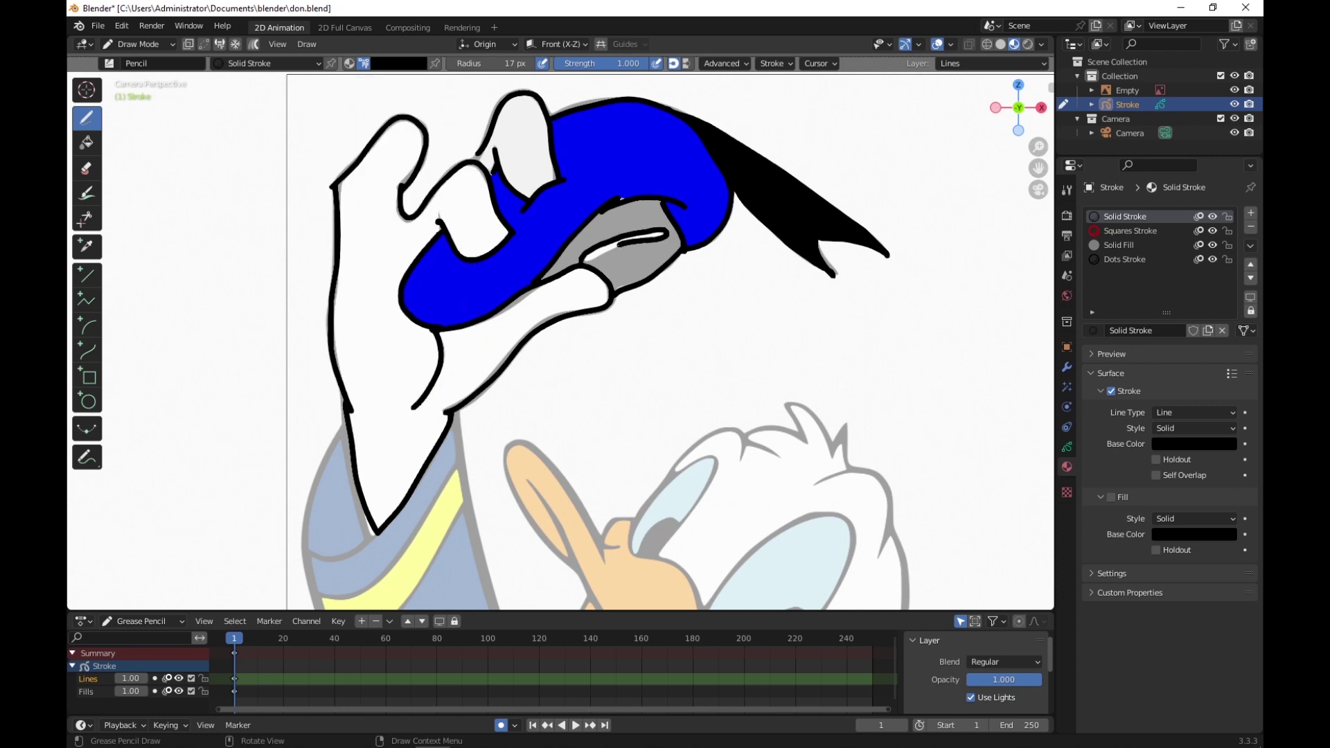
pyautogui.hotkey('ctrl', 'z')
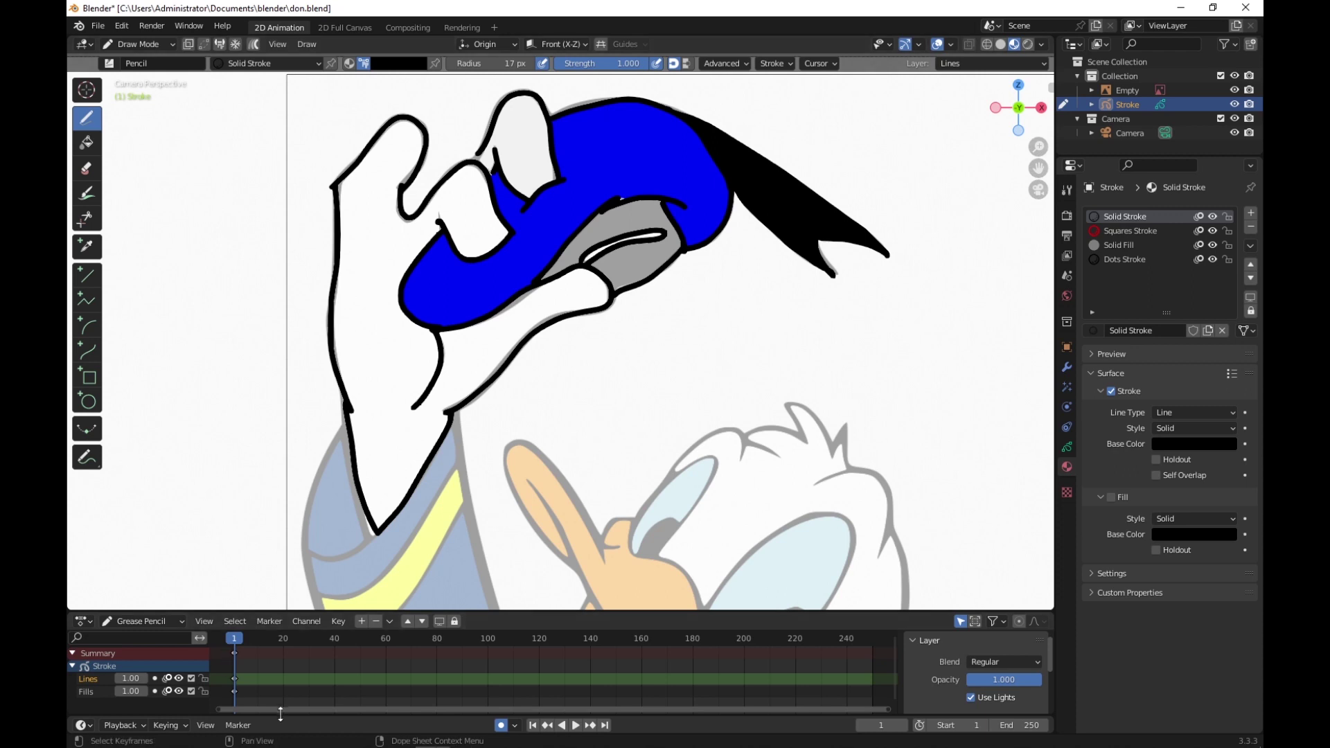
pyautogui.click(298, 691)
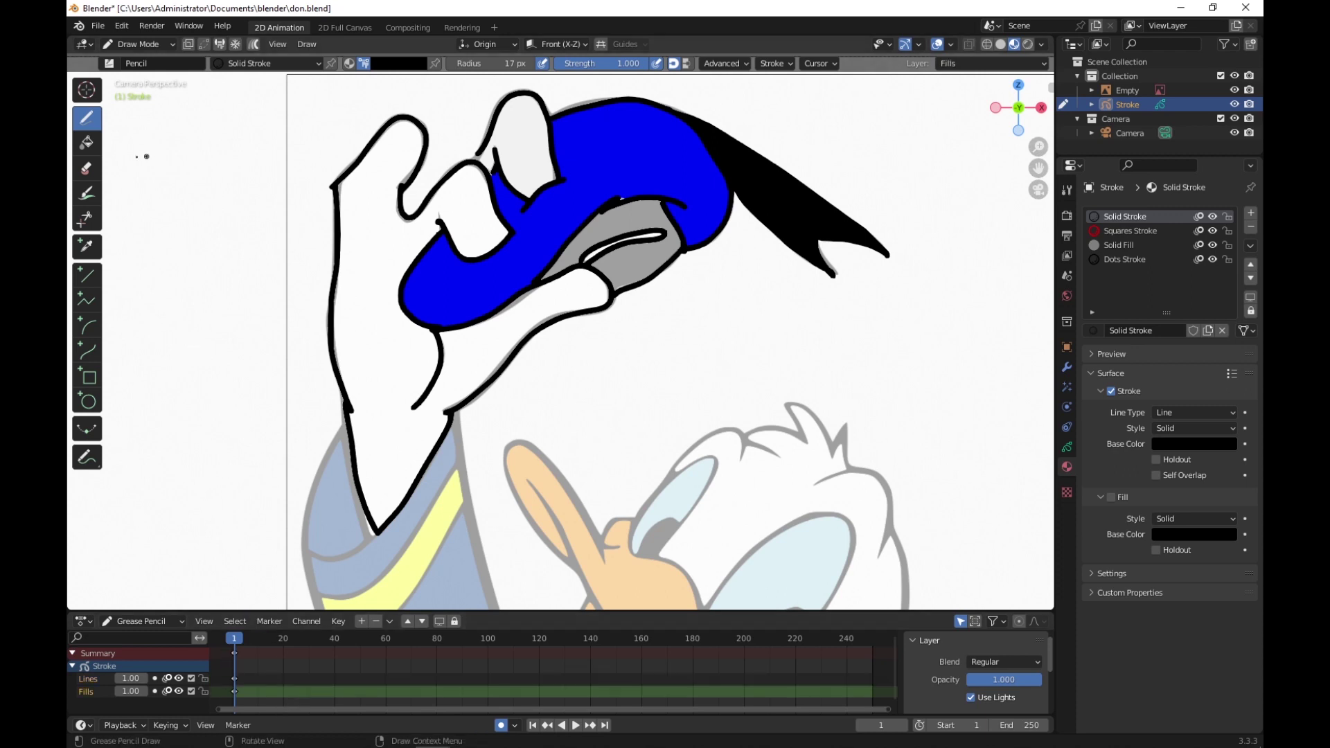
# Step: Fill the grey band under the brim with Solid Fill black and save don.blend
pyautogui.click(86, 143)
pyautogui.click(305, 63)
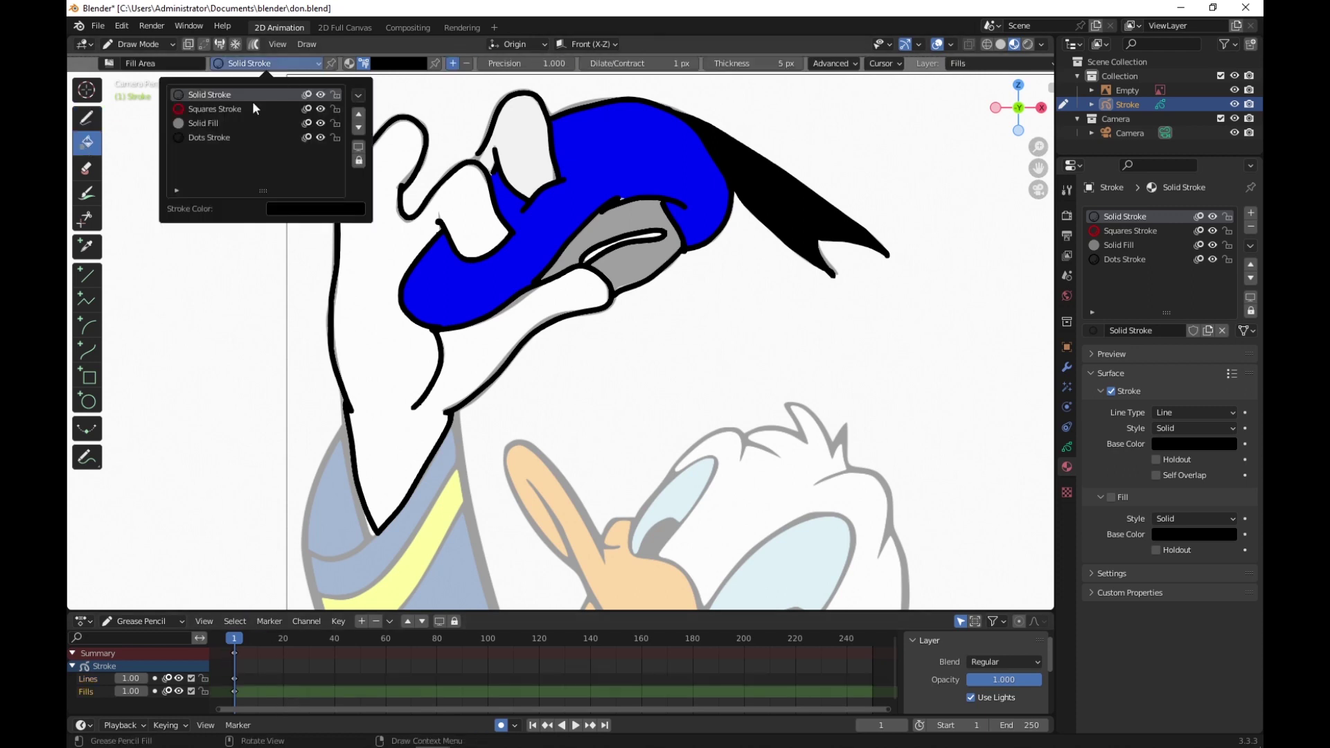
pyautogui.click(208, 123)
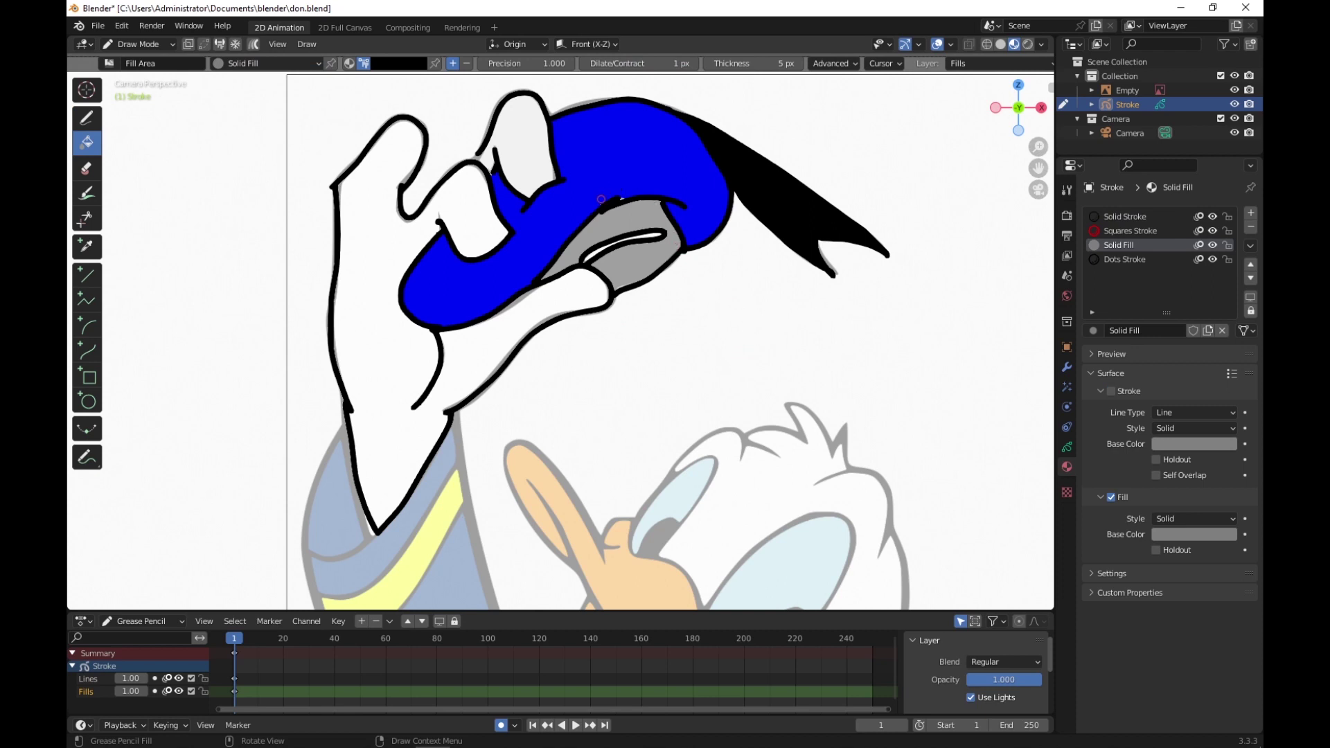
pyautogui.click(633, 212)
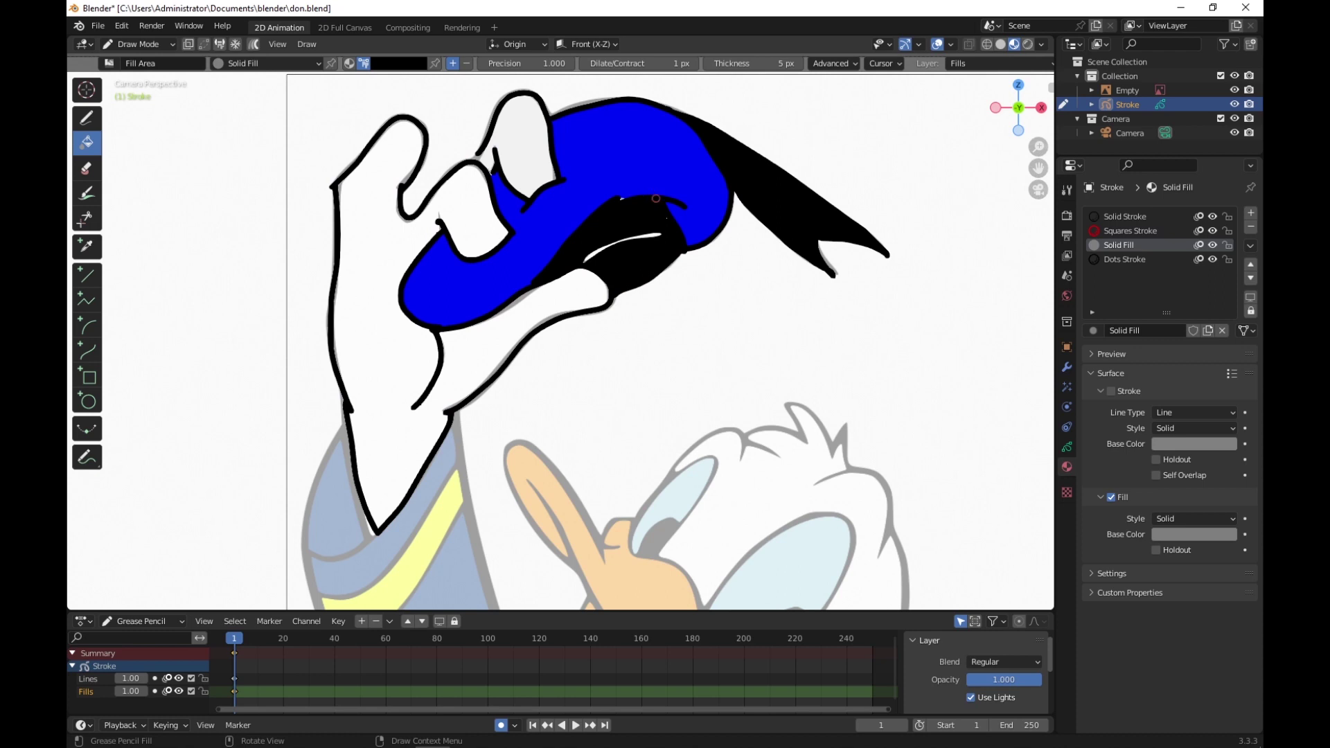
pyautogui.hotkey('ctrl', 's')
pyautogui.scroll(-5, 703, 295)
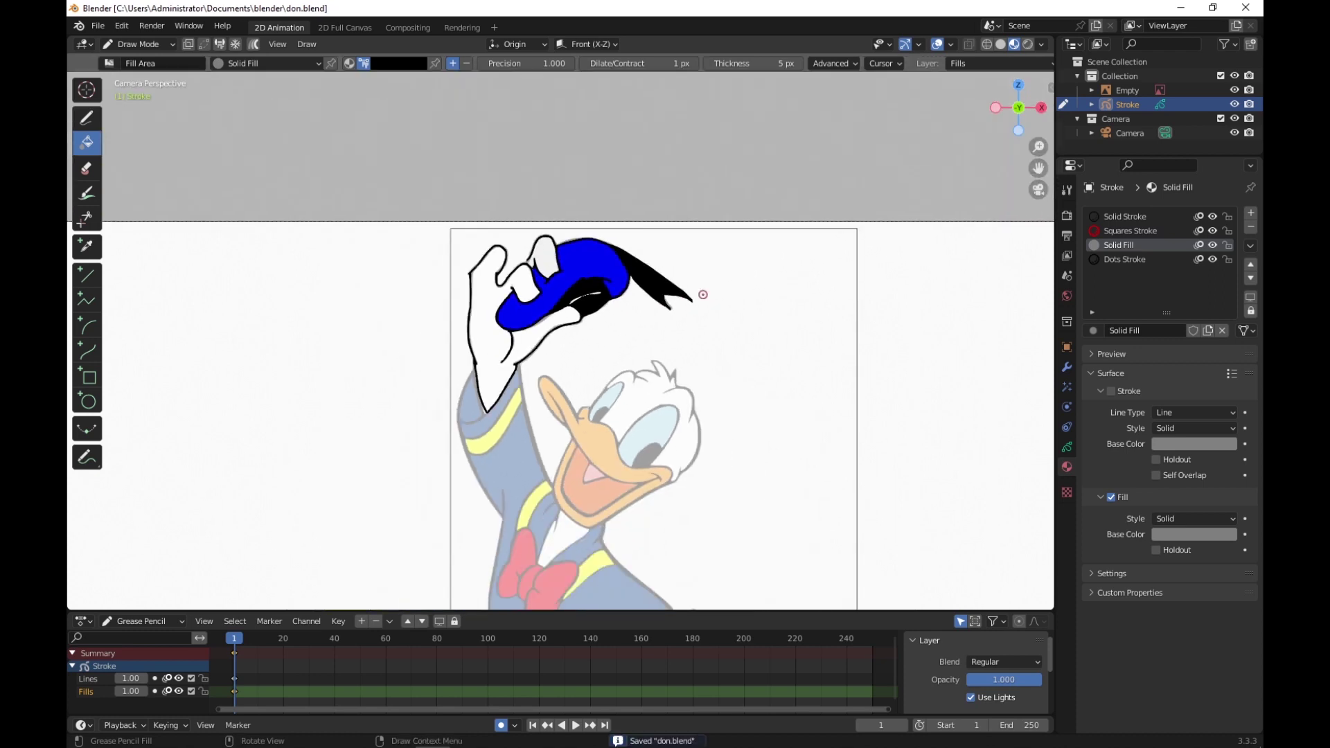
pyautogui.scroll(5, 703, 295)
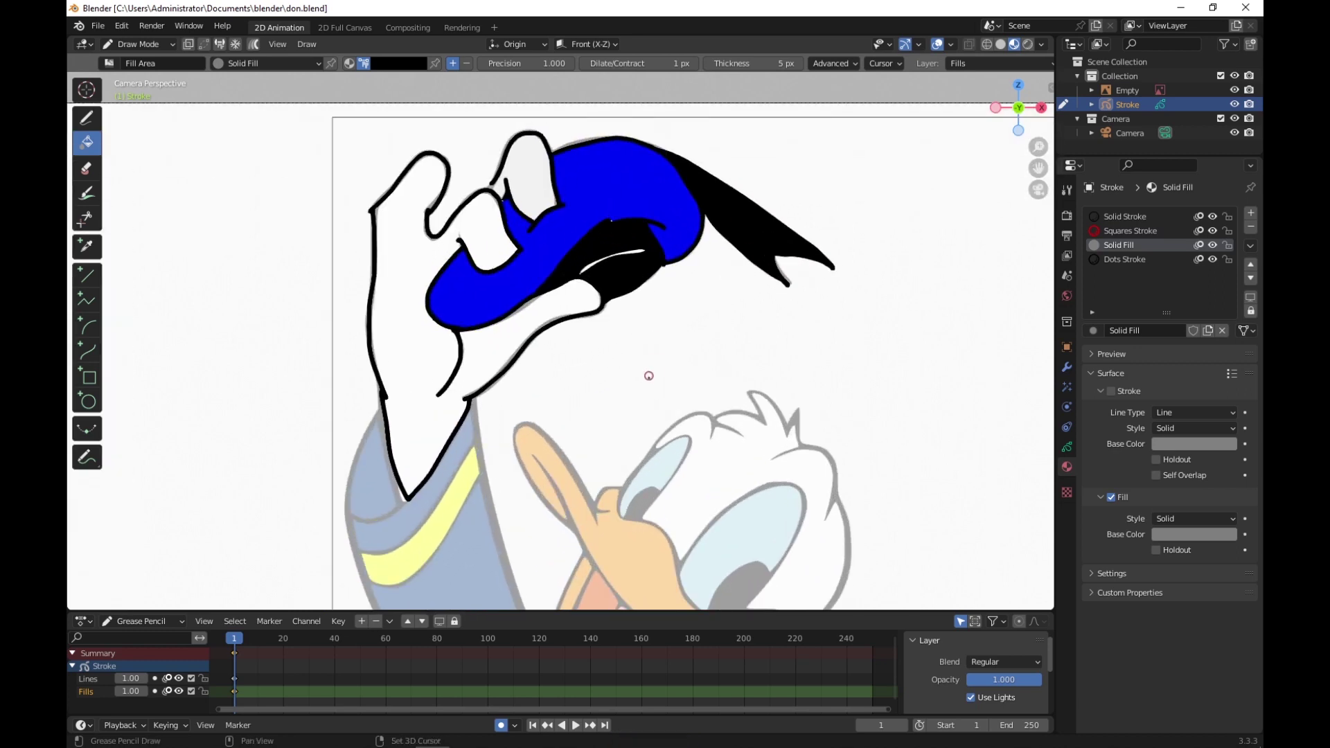
pyautogui.moveTo(648, 382)
pyautogui.keyDown('shift'); pyautogui.mouseDown(button='middle')
pyautogui.moveTo(755, 102)
pyautogui.moveTo(692, 141)
pyautogui.moveTo(763, 109)
pyautogui.moveTo(718, 127)
pyautogui.mouseUp(button='middle'); pyautogui.keyUp('shift')
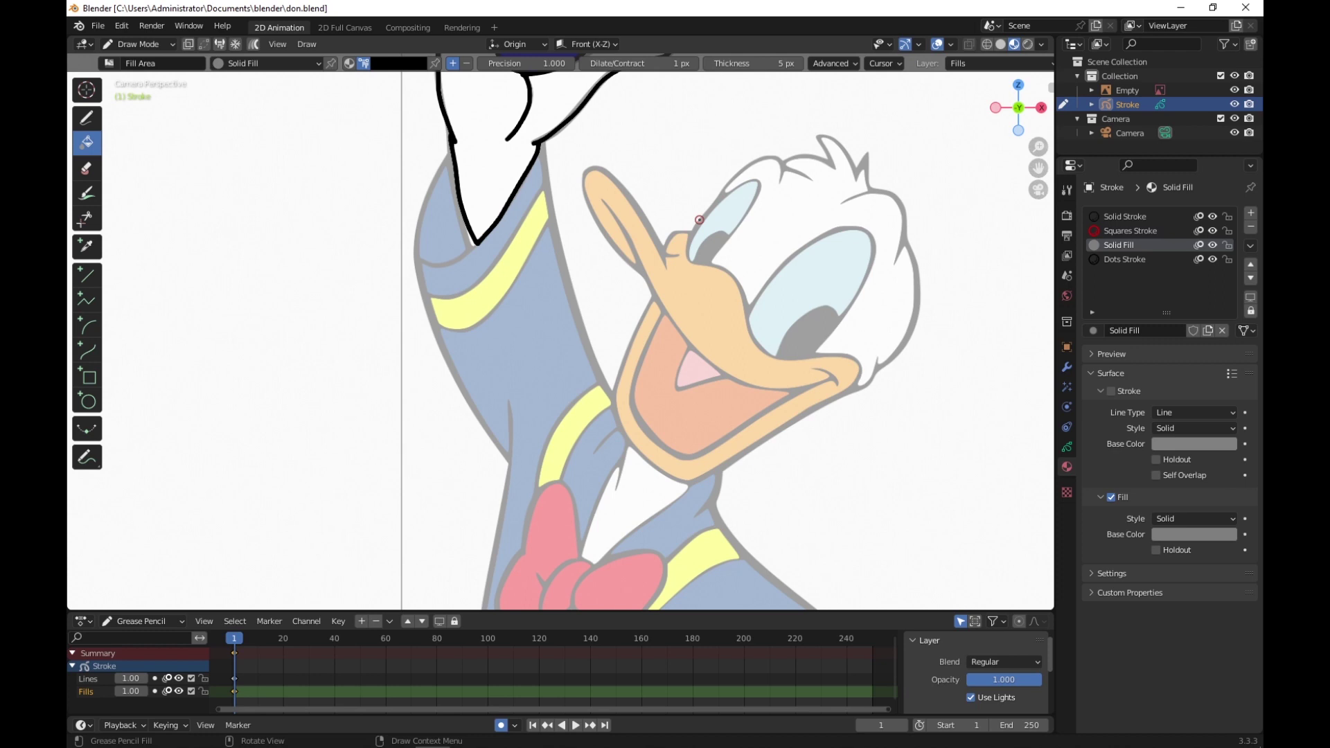
# Step: Save, then outline the arm, sleeve and collar in black with Solid Stroke on Lines
pyautogui.hotkey('ctrl', 's')
pyautogui.click(87, 118)
pyautogui.press('u')
pyautogui.click(208, 93)
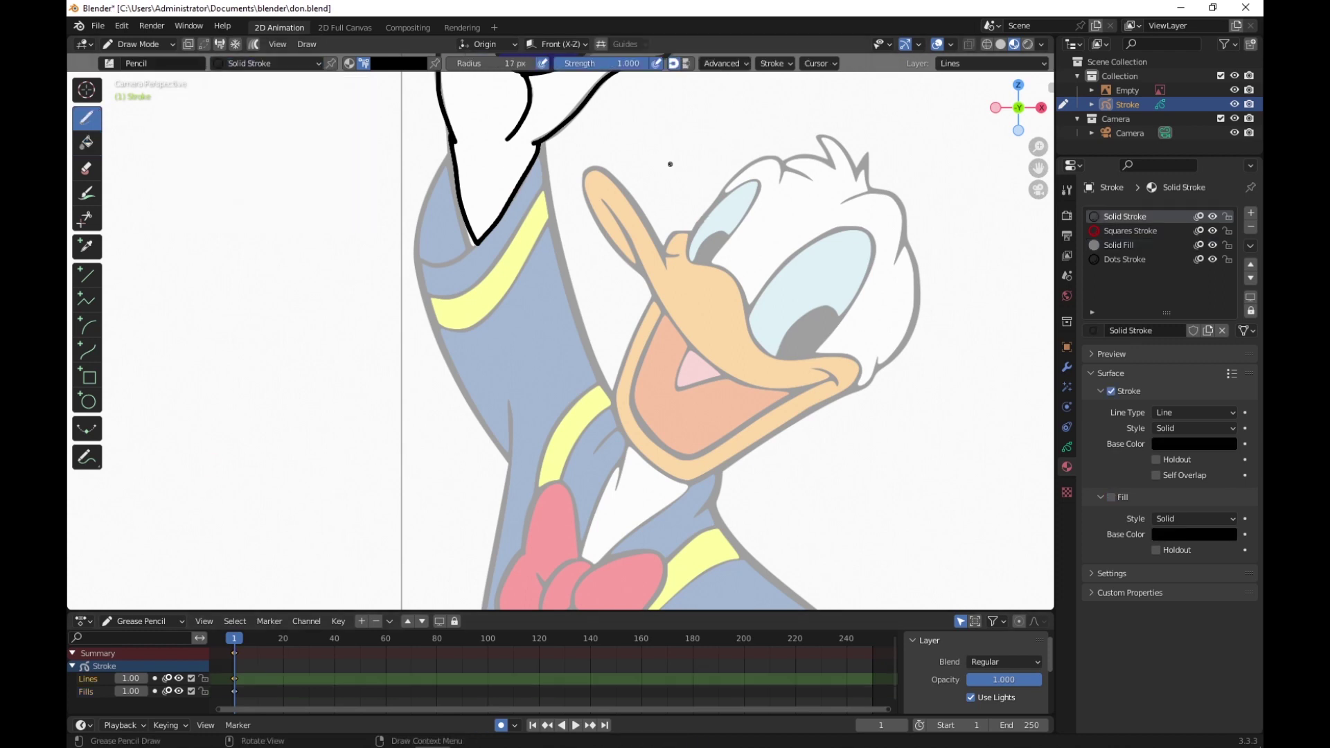
pyautogui.moveTo(479, 244); pyautogui.dragTo(418, 260)
pyautogui.moveTo(539, 142); pyautogui.dragTo(615, 402)
pyautogui.moveTo(419, 262); pyautogui.dragTo(513, 462)
pyautogui.moveTo(431, 299); pyautogui.dragTo(555, 201)
pyautogui.moveTo(449, 332); pyautogui.dragTo(560, 213)
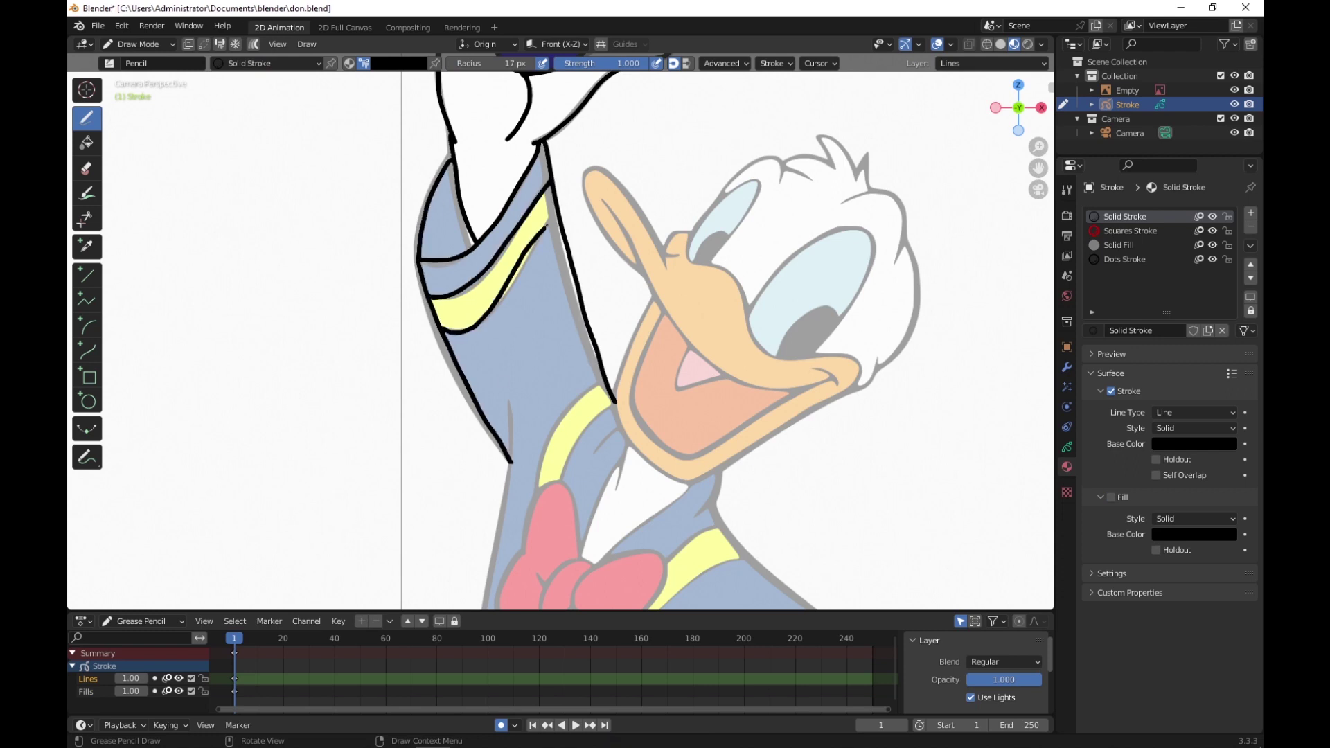
pyautogui.moveTo(592, 389); pyautogui.dragTo(539, 492)
pyautogui.moveTo(620, 426); pyautogui.dragTo(597, 449)
pyautogui.moveTo(616, 402)
pyautogui.mouseDown()
pyautogui.moveTo(693, 483)
pyautogui.moveTo(789, 422)
pyautogui.moveTo(812, 355)
pyautogui.mouseUp()
# Step: Outline the bill, mouth, tongue, jaw, hair tufts and eyes in black
pyautogui.moveTo(603, 201)
pyautogui.mouseDown()
pyautogui.moveTo(674, 315)
pyautogui.moveTo(805, 390)
pyautogui.moveTo(836, 384)
pyautogui.mouseUp()
pyautogui.moveTo(698, 454); pyautogui.dragTo(802, 389)
pyautogui.moveTo(665, 311); pyautogui.dragTo(701, 454)
pyautogui.moveTo(691, 343); pyautogui.dragTo(724, 378)
pyautogui.moveTo(657, 295); pyautogui.dragTo(614, 395)
pyautogui.moveTo(642, 274)
pyautogui.mouseDown()
pyautogui.moveTo(658, 248)
pyautogui.moveTo(713, 262)
pyautogui.moveTo(783, 159)
pyautogui.moveTo(810, 178)
pyautogui.mouseUp()
pyautogui.moveTo(821, 137)
pyautogui.mouseDown()
pyautogui.moveTo(835, 170)
pyautogui.moveTo(868, 190)
pyautogui.moveTo(880, 355)
pyautogui.moveTo(845, 390)
pyautogui.mouseUp()
pyautogui.moveTo(839, 233)
pyautogui.mouseDown()
pyautogui.moveTo(748, 316)
pyautogui.moveTo(819, 350)
pyautogui.mouseUp()
pyautogui.moveTo(821, 309); pyautogui.dragTo(777, 357)
pyautogui.moveTo(747, 315); pyautogui.dragTo(771, 350)
pyautogui.moveTo(769, 346); pyautogui.dragTo(812, 359)
pyautogui.moveTo(747, 263); pyautogui.dragTo(714, 315)
# Step: In Sculpt Mode, grab the eye and sleeve outlines onto the reference
pyautogui.click(139, 44)
pyautogui.click(142, 89)
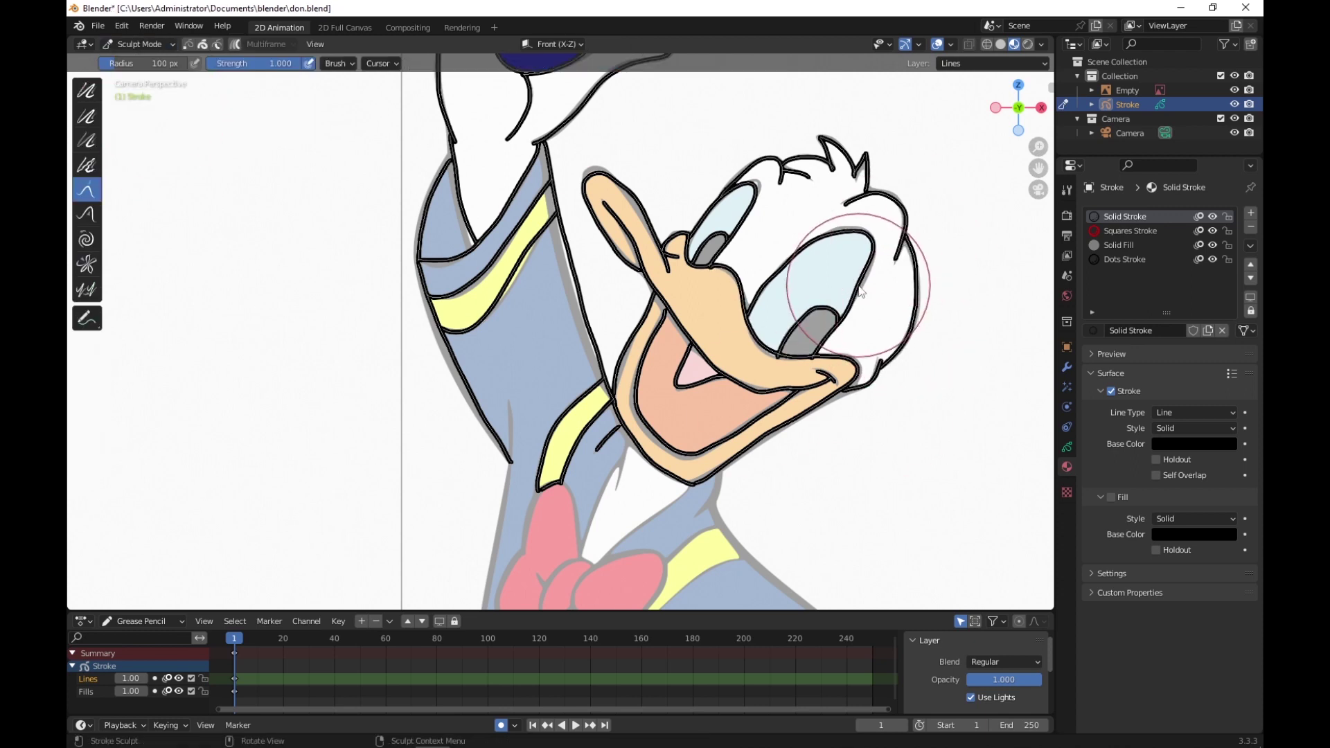
pyautogui.moveTo(851, 244); pyautogui.dragTo(861, 296)
pyautogui.scroll(4, 861, 296)
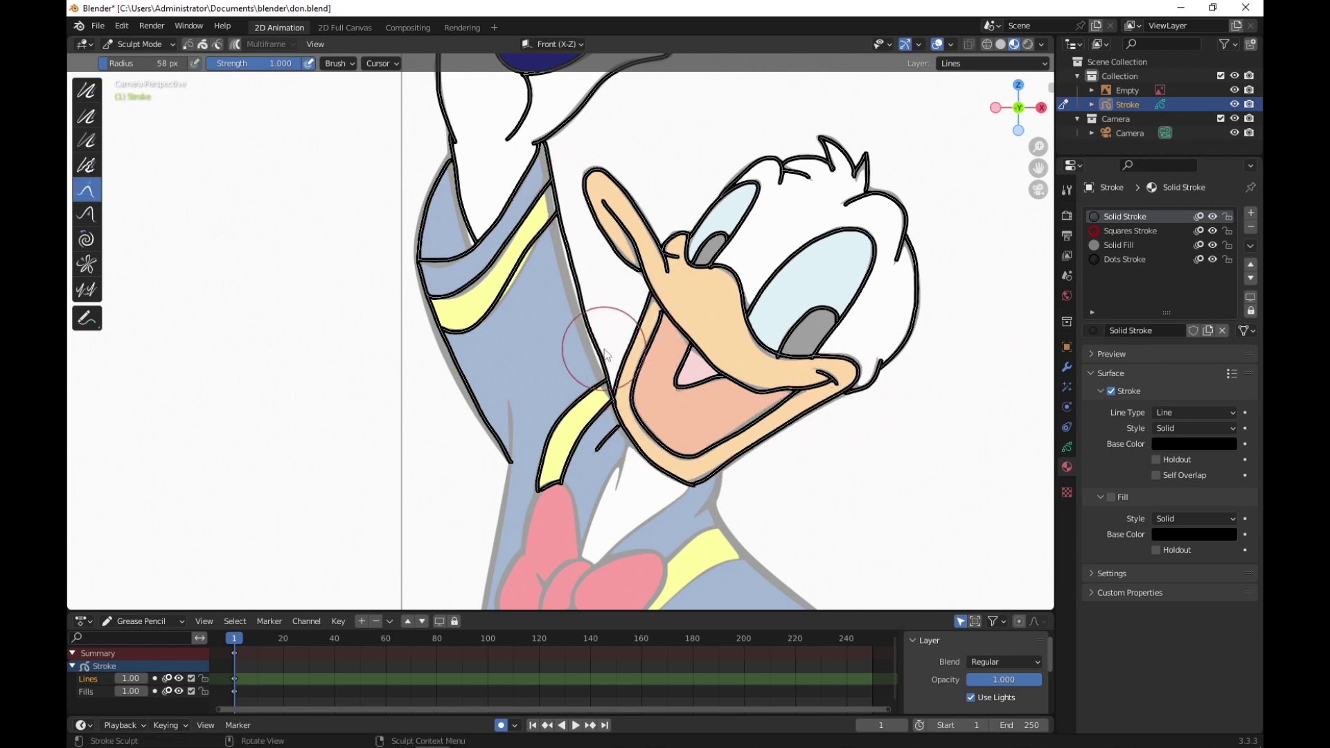
pyautogui.scroll(5, 584, 313)
pyautogui.moveTo(584, 313)
pyautogui.mouseDown()
pyautogui.moveTo(568, 167)
pyautogui.moveTo(475, 372)
pyautogui.mouseUp()
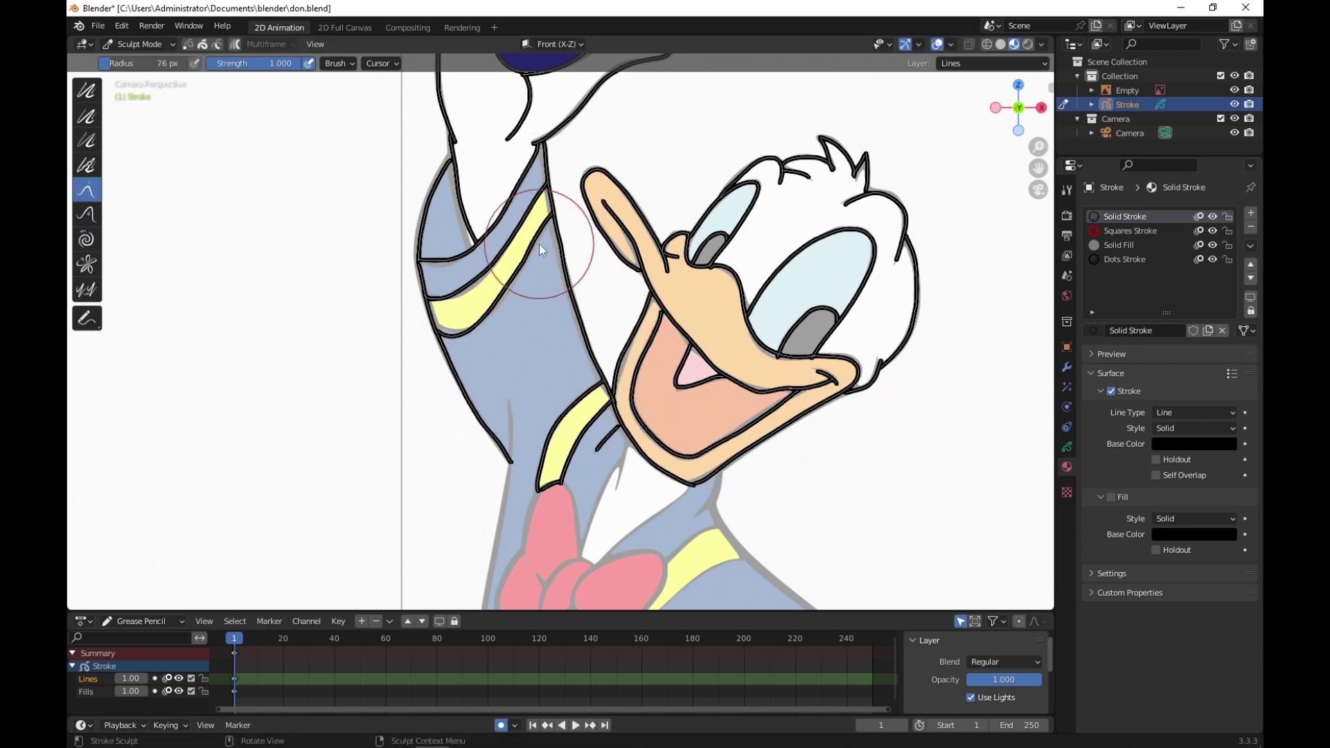
# Step: Save, then outline the body, neck, collar, bow tie and shirt edge in black
pyautogui.hotkey('ctrl', 's')
pyautogui.click(137, 43)
pyautogui.click(142, 107)
pyautogui.keyDown('shift'); pyautogui.moveTo(861, 460); pyautogui.dragTo(867, 158, button='middle'); pyautogui.keyUp('shift')
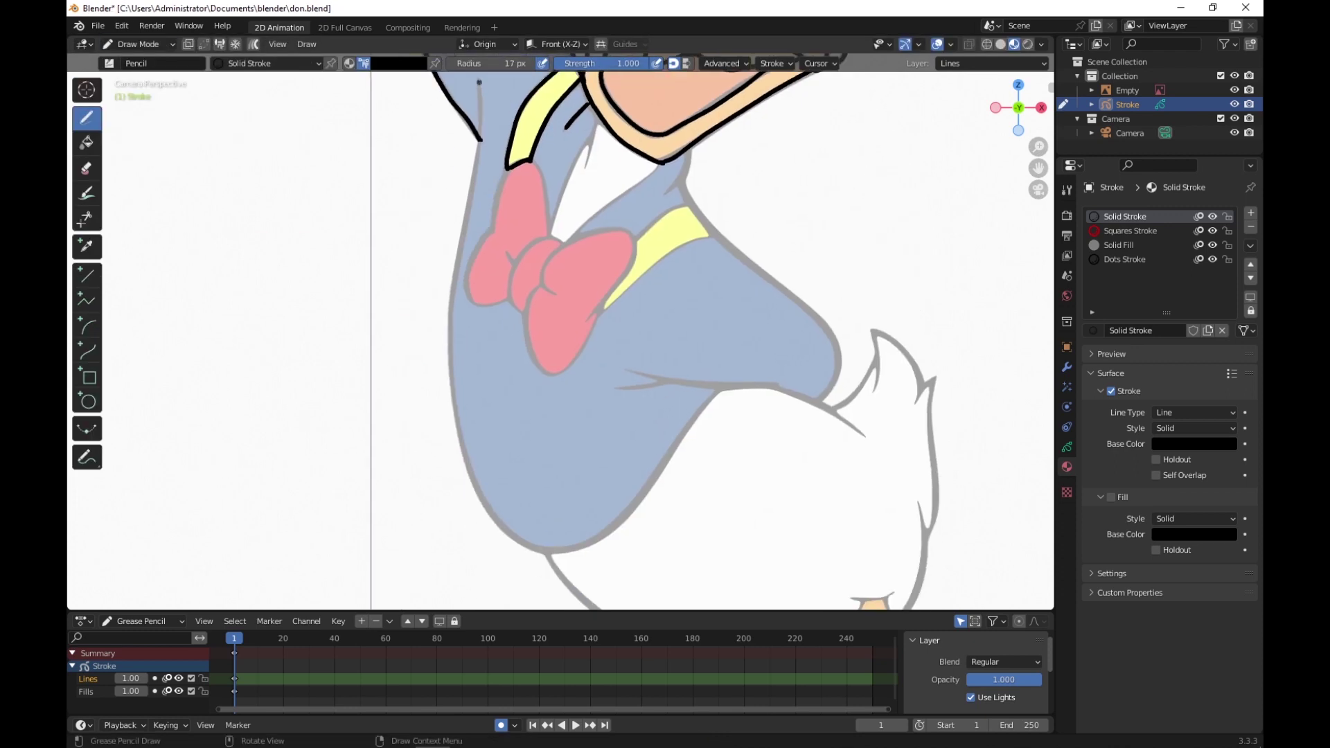
pyautogui.moveTo(485, 104)
pyautogui.mouseDown()
pyautogui.moveTo(457, 346)
pyautogui.moveTo(713, 392)
pyautogui.moveTo(862, 435)
pyautogui.mouseUp()
pyautogui.moveTo(627, 372); pyautogui.dragTo(731, 396)
pyautogui.moveTo(691, 149)
pyautogui.mouseDown()
pyautogui.moveTo(665, 195)
pyautogui.moveTo(809, 405)
pyautogui.mouseUp()
pyautogui.moveTo(706, 231); pyautogui.dragTo(639, 241)
pyautogui.moveTo(688, 205)
pyautogui.mouseDown()
pyautogui.moveTo(607, 308)
pyautogui.moveTo(524, 294)
pyautogui.moveTo(638, 244)
pyautogui.mouseUp()
pyautogui.moveTo(521, 313)
pyautogui.mouseDown()
pyautogui.moveTo(513, 280)
pyautogui.moveTo(563, 239)
pyautogui.mouseUp()
pyautogui.moveTo(516, 258)
pyautogui.mouseDown()
pyautogui.moveTo(475, 301)
pyautogui.moveTo(513, 170)
pyautogui.mouseUp()
pyautogui.moveTo(532, 160)
pyautogui.mouseDown()
pyautogui.moveTo(552, 239)
pyautogui.moveTo(595, 122)
pyautogui.mouseUp()
pyautogui.moveTo(576, 230); pyautogui.dragTo(660, 165)
# Step: Smooth and grab the body and bow tie outlines into place in Sculpt Mode
pyautogui.hotkey('ctrl', 'Tab')
pyautogui.press('f')
pyautogui.click(476, 380)
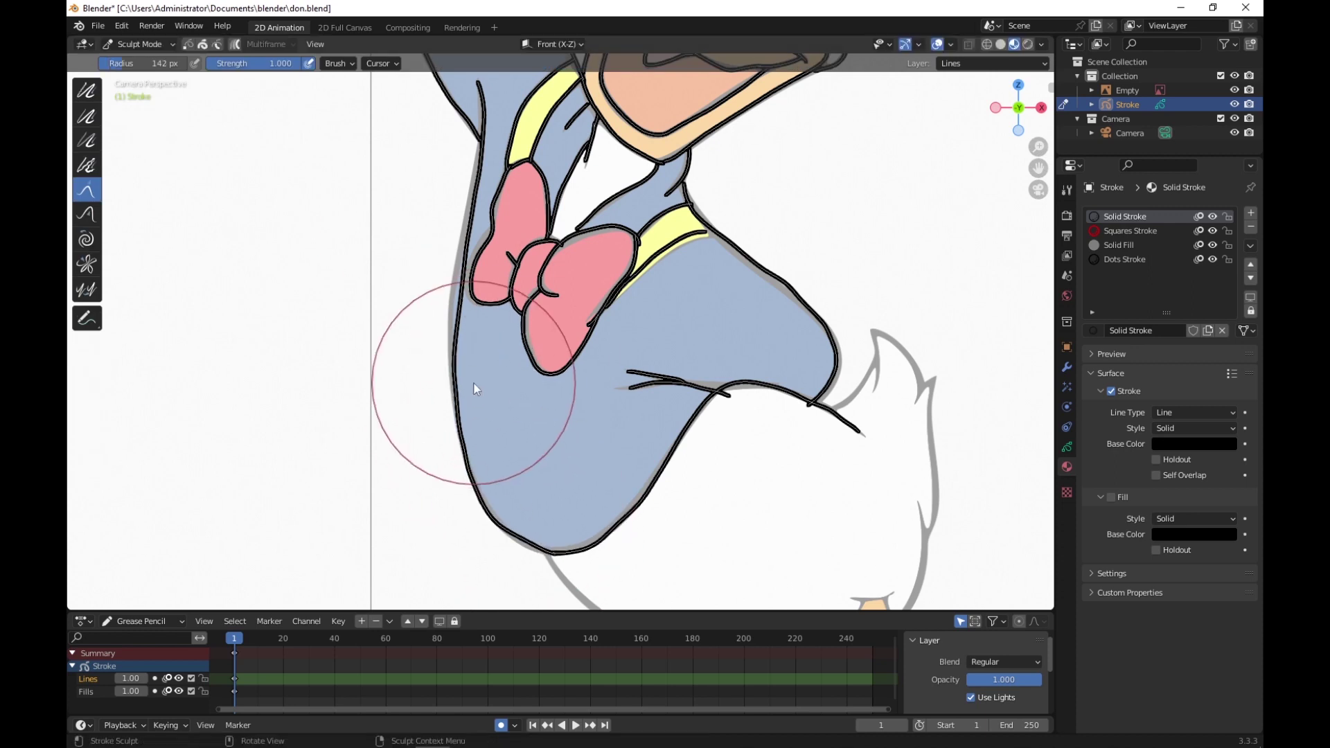
pyautogui.hotkey('shift', 'space')
pyautogui.press('1')
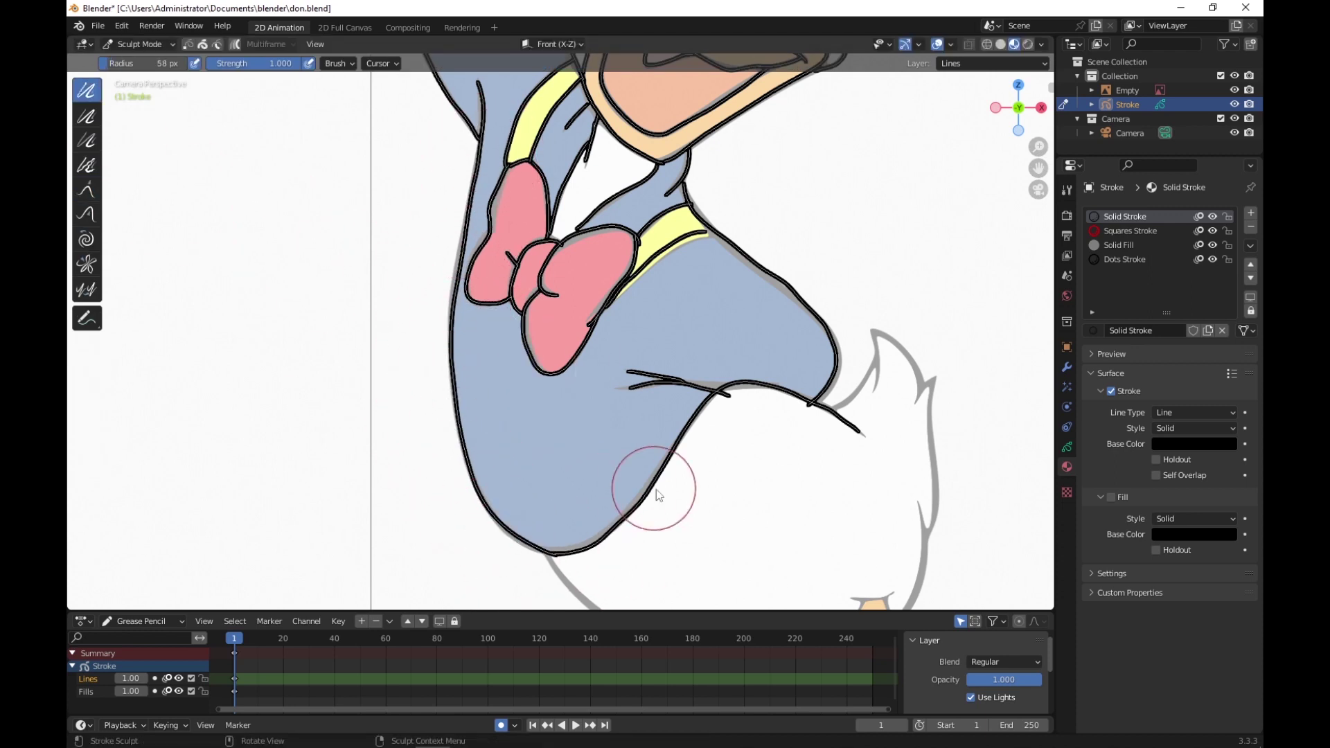
pyautogui.click(87, 191)
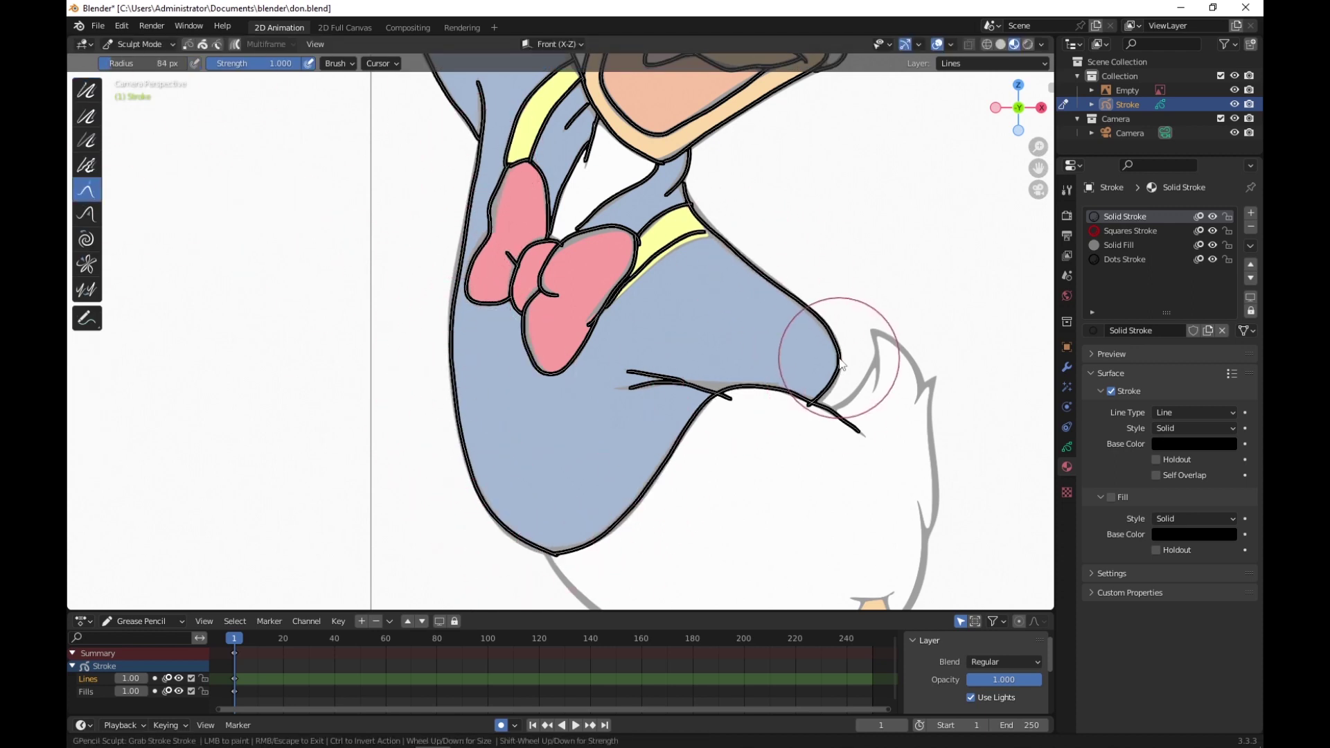
pyautogui.moveTo(701, 220)
pyautogui.mouseDown()
pyautogui.moveTo(636, 266)
pyautogui.moveTo(609, 237)
pyautogui.mouseUp()
pyautogui.scroll(-5, 634, 260)
pyautogui.moveTo(495, 201)
pyautogui.mouseDown()
pyautogui.moveTo(618, 291)
pyautogui.moveTo(499, 321)
pyautogui.moveTo(630, 290)
pyautogui.mouseUp()
pyautogui.scroll(3, 630, 289)
# Step: Back in Draw Mode, outline the lower belly, tail tuft and both legs
pyautogui.click(139, 44)
pyautogui.click(139, 106)
pyautogui.keyDown('shift'); pyautogui.moveTo(793, 484); pyautogui.dragTo(648, 259, button='middle'); pyautogui.keyUp('shift')
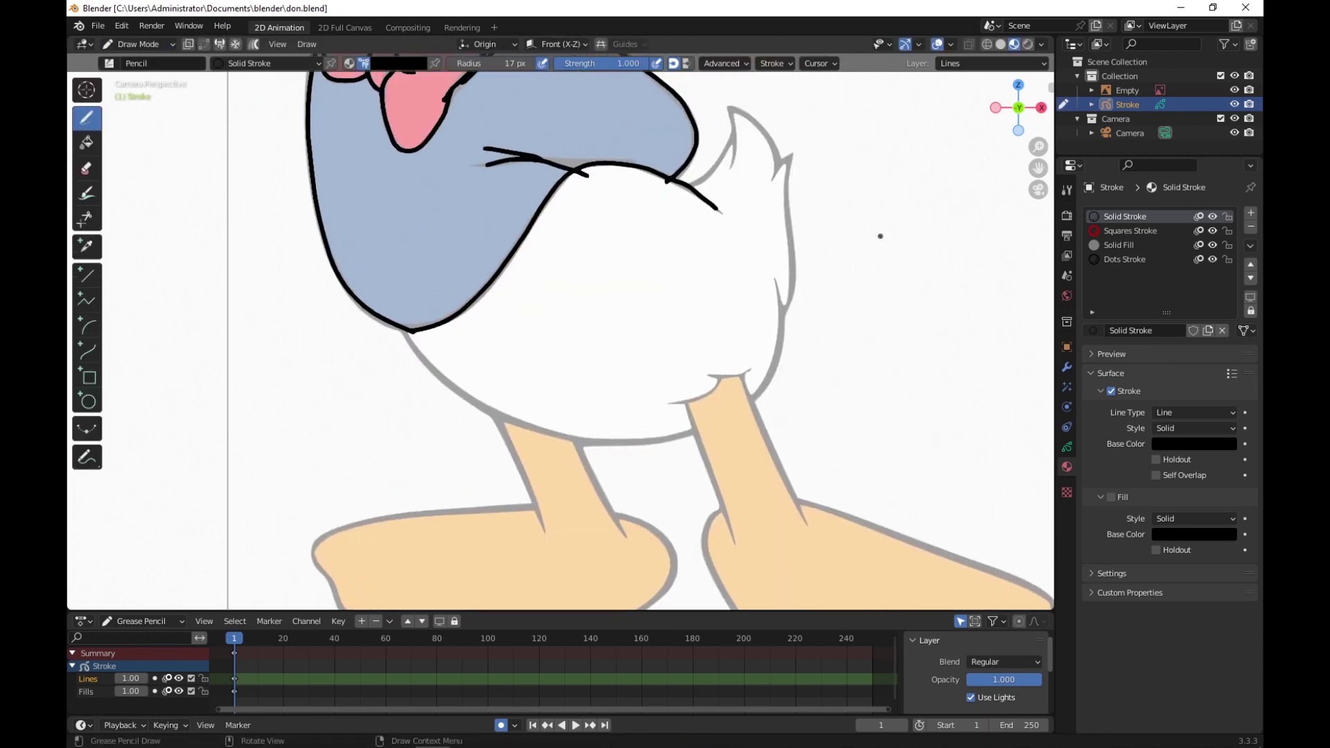
pyautogui.moveTo(407, 331)
pyautogui.mouseDown()
pyautogui.moveTo(487, 393)
pyautogui.moveTo(689, 429)
pyautogui.mouseUp()
pyautogui.moveTo(671, 403)
pyautogui.mouseDown()
pyautogui.moveTo(752, 371)
pyautogui.moveTo(788, 208)
pyautogui.moveTo(772, 149)
pyautogui.mouseUp()
pyautogui.moveTo(693, 184)
pyautogui.mouseDown()
pyautogui.moveTo(732, 109)
pyautogui.moveTo(783, 163)
pyautogui.mouseUp()
pyautogui.moveTo(693, 430); pyautogui.dragTo(731, 520)
pyautogui.moveTo(747, 378); pyautogui.dragTo(806, 527)
pyautogui.moveTo(574, 425); pyautogui.dragTo(625, 537)
pyautogui.moveTo(493, 397); pyautogui.dragTo(546, 532)
# Step: Resize the sculpt brush on the leg outlines, then return to Draw Mode
pyautogui.click(138, 44)
pyautogui.click(139, 91)
pyautogui.press('f')
pyautogui.click(602, 426)
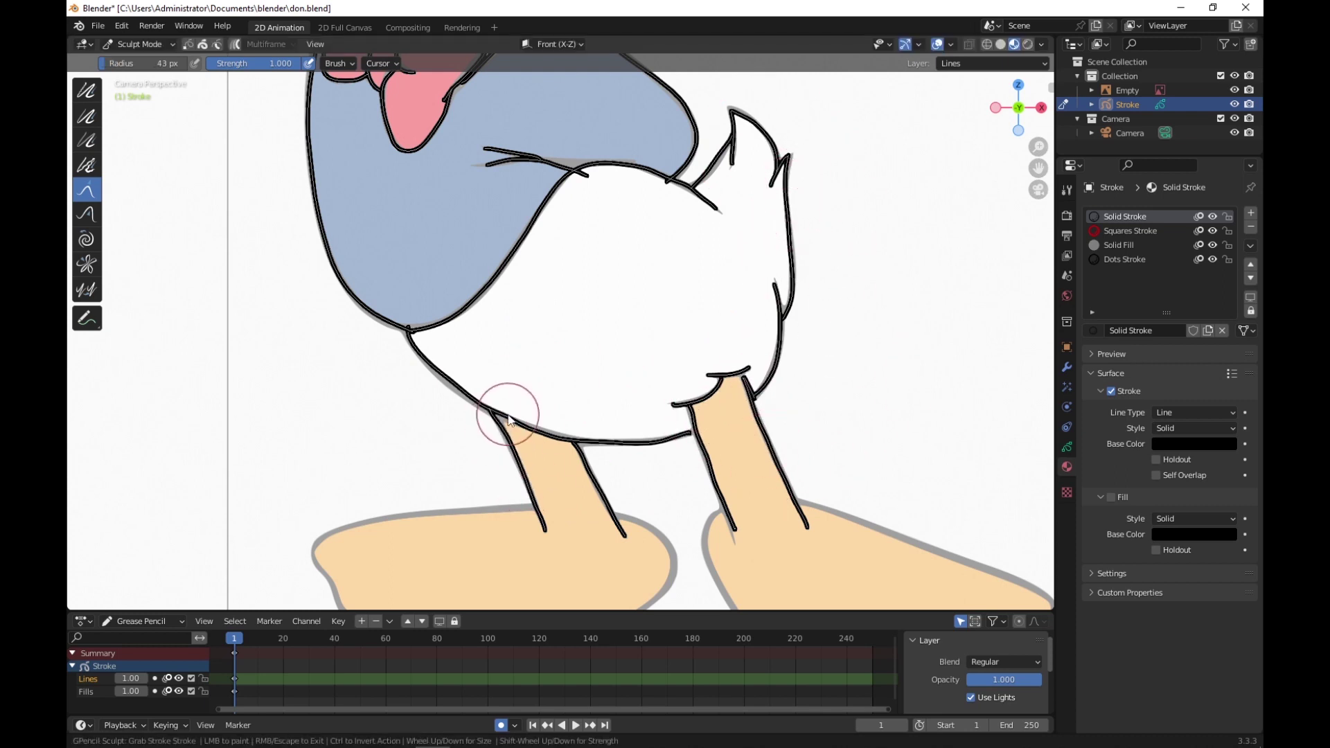
pyautogui.hotkey('ctrl', 'Tab')
pyautogui.moveTo(887, 361); pyautogui.dragTo(908, 380, button='middle')
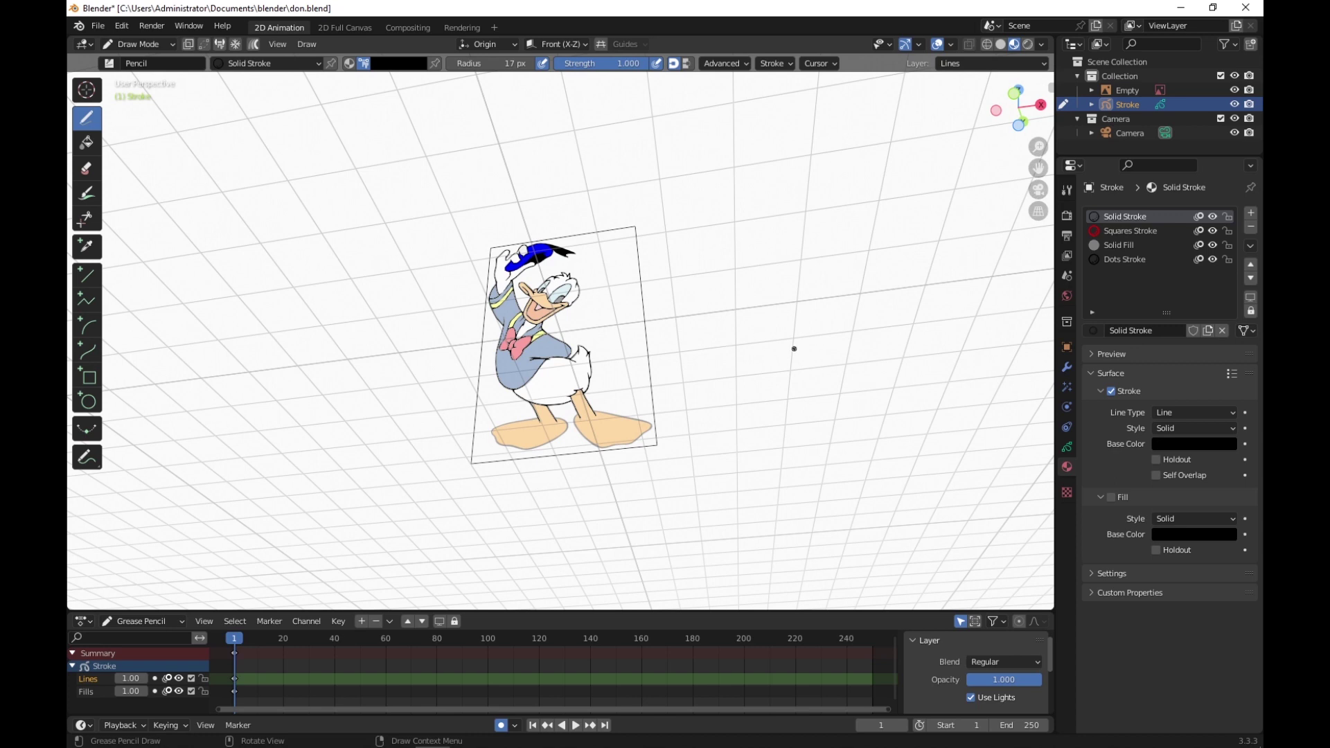
pyautogui.press('KP_0')
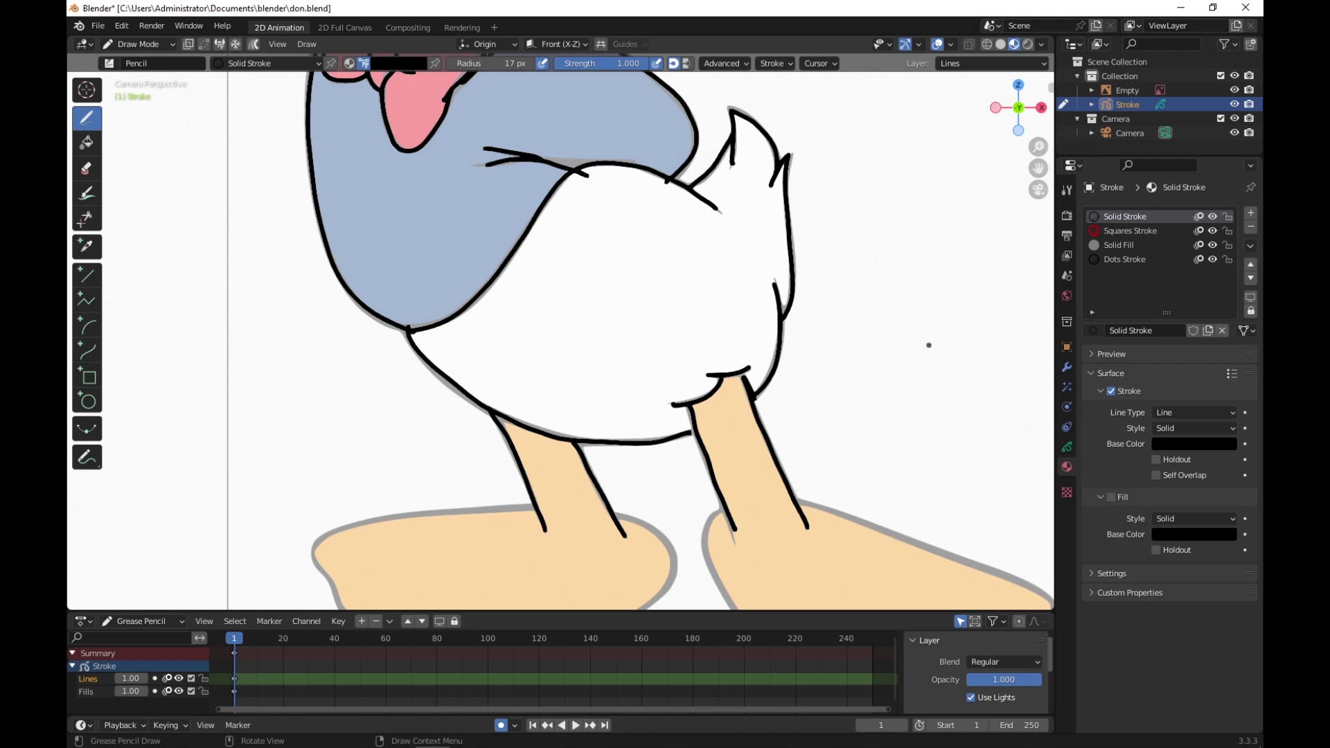
pyautogui.moveTo(934, 345)
pyautogui.mouseDown(button='middle')
pyautogui.moveTo(798, 323)
pyautogui.moveTo(689, 347)
pyautogui.moveTo(704, 388)
pyautogui.moveTo(778, 408)
pyautogui.moveTo(864, 377)
pyautogui.mouseUp(button='middle')
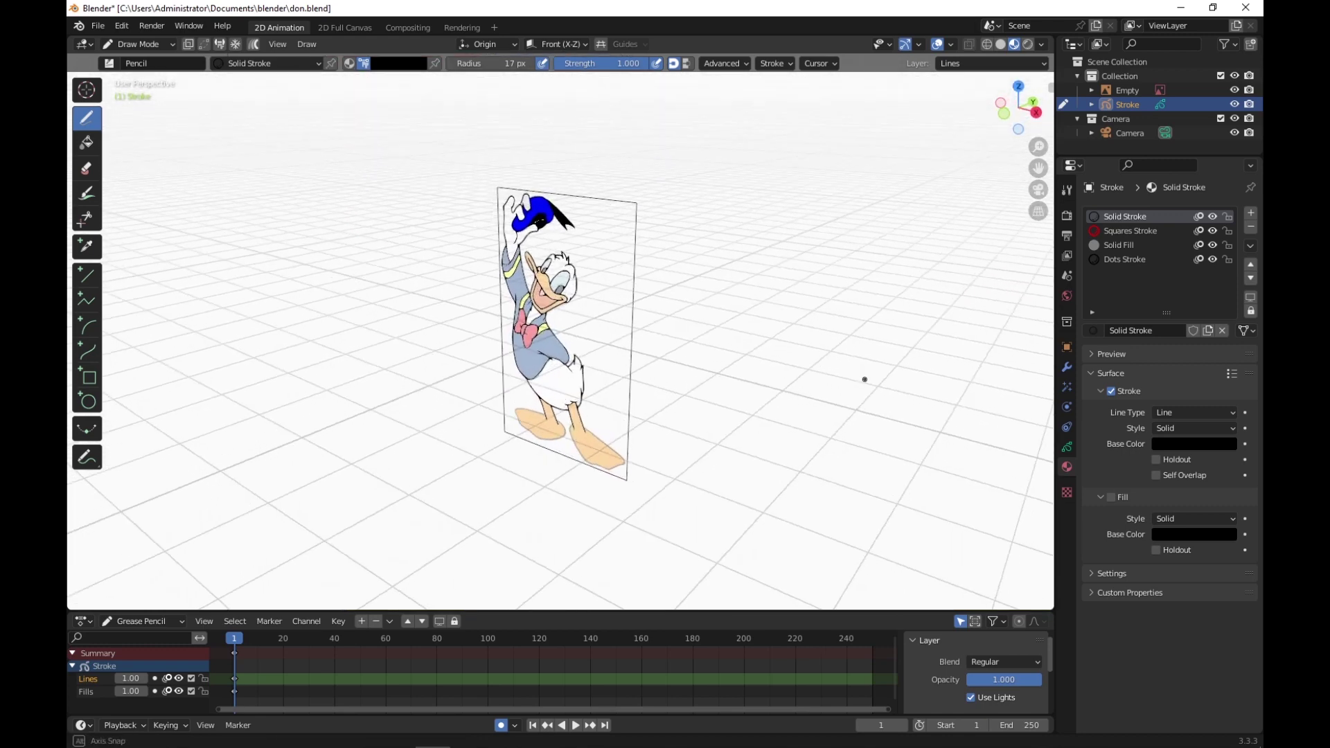
pyautogui.click(1039, 189)
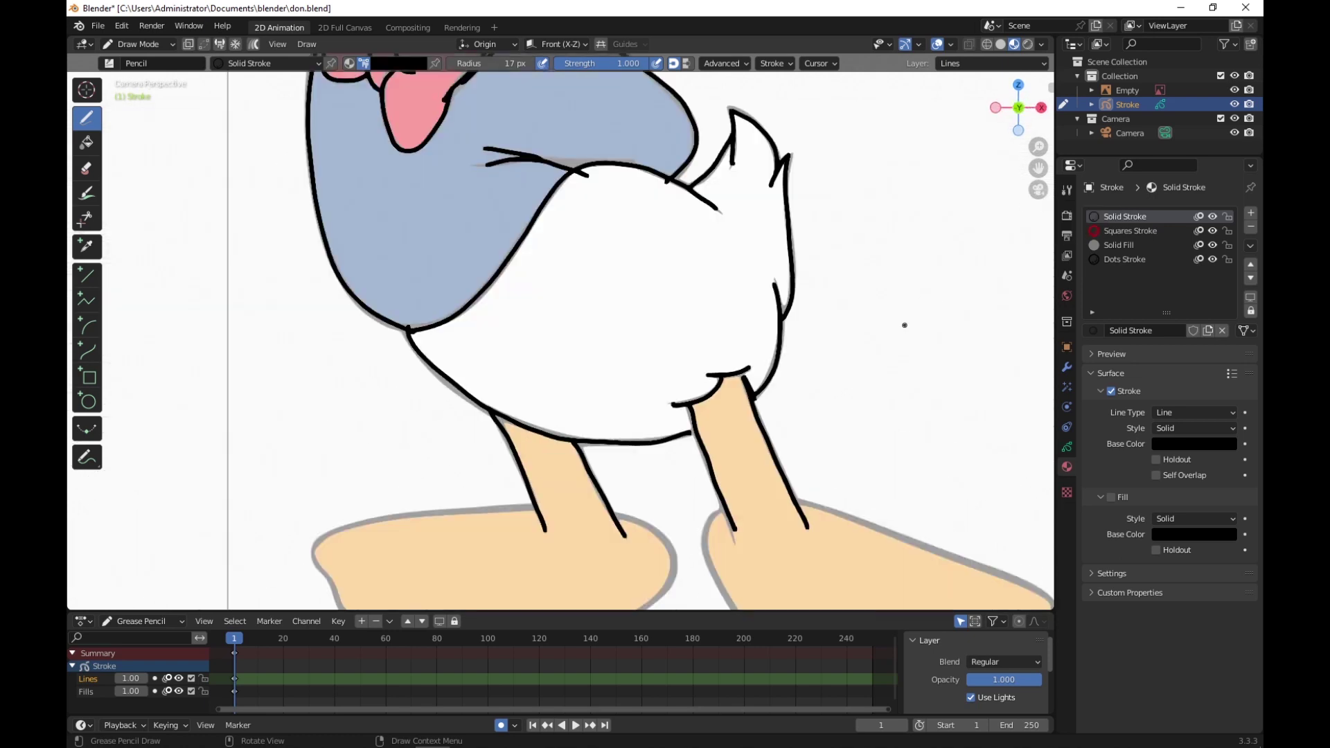
pyautogui.keyDown('shift'); pyautogui.moveTo(904, 462); pyautogui.dragTo(794, 198, button='middle'); pyautogui.keyUp('shift')
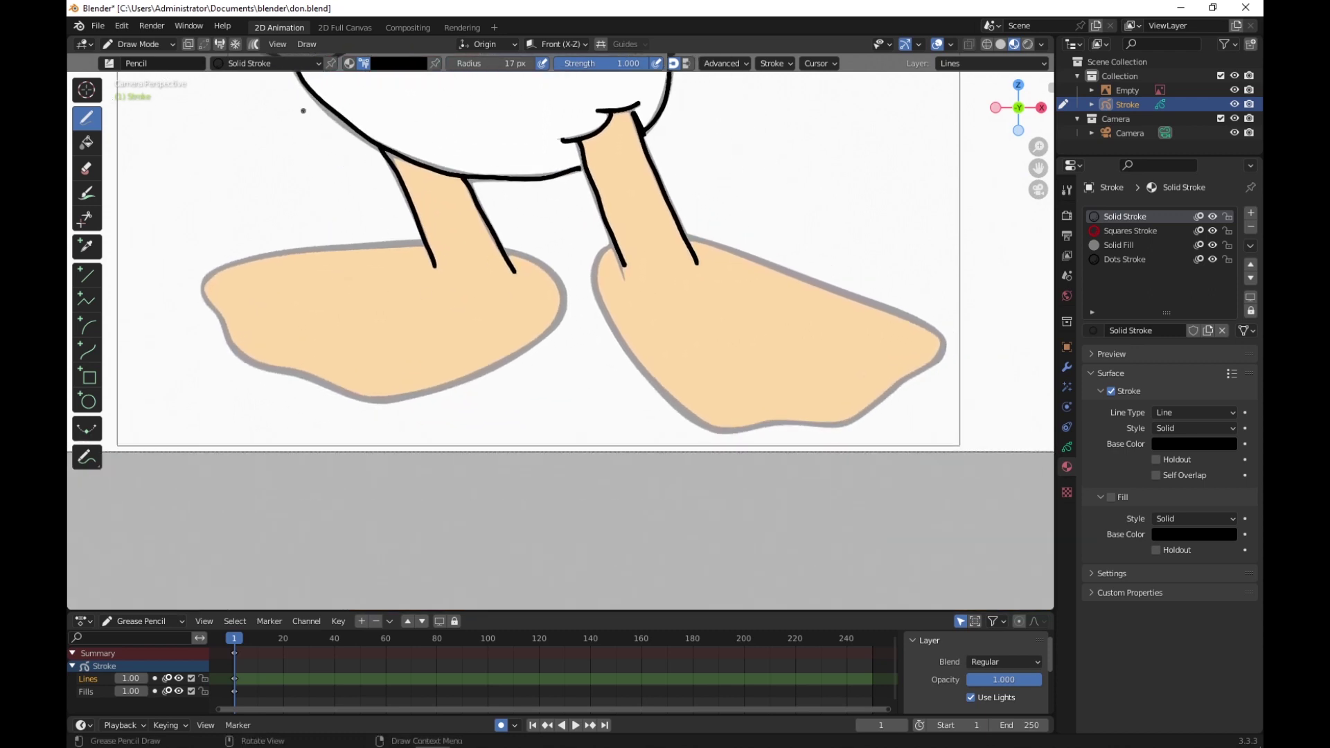
# Step: Outline both of Donald's feet in black and save
pyautogui.moveTo(424, 248)
pyautogui.mouseDown()
pyautogui.moveTo(201, 284)
pyautogui.moveTo(513, 255)
pyautogui.mouseUp()
pyautogui.moveTo(613, 247)
pyautogui.mouseDown()
pyautogui.moveTo(941, 343)
pyautogui.moveTo(690, 239)
pyautogui.mouseUp()
pyautogui.hotkey('ctrl', 's')
# Step: In Sculpt Mode, smooth the left foot, its tip, and the right foot outlines
pyautogui.click(174, 47)
pyautogui.click(145, 92)
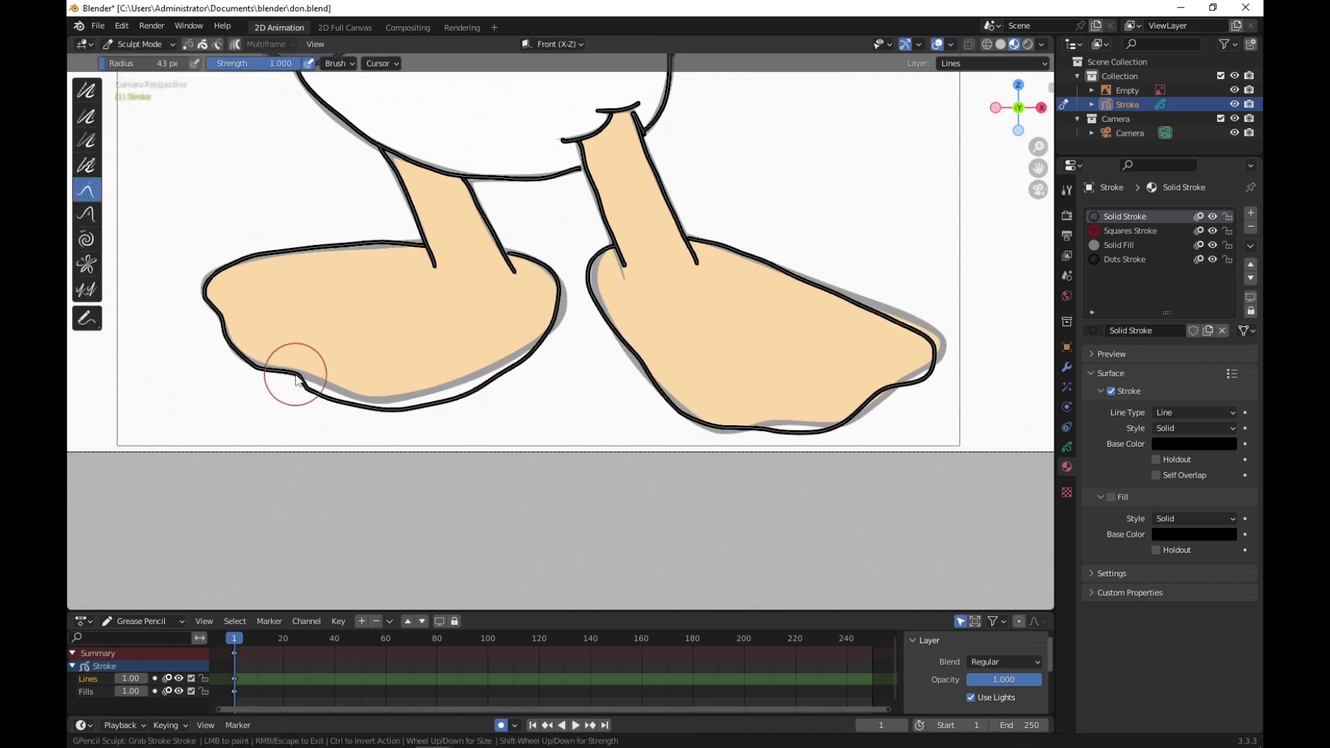
pyautogui.moveTo(326, 393)
pyautogui.mouseDown()
pyautogui.moveTo(434, 407)
pyautogui.moveTo(445, 388)
pyautogui.moveTo(515, 365)
pyautogui.moveTo(549, 289)
pyautogui.mouseUp()
pyautogui.press('f')
pyautogui.moveTo(214, 291); pyautogui.dragTo(229, 312)
pyautogui.press('f')
pyautogui.moveTo(594, 272)
pyautogui.mouseDown()
pyautogui.moveTo(687, 411)
pyautogui.moveTo(721, 429)
pyautogui.moveTo(822, 426)
pyautogui.moveTo(946, 345)
pyautogui.moveTo(835, 298)
pyautogui.mouseUp()
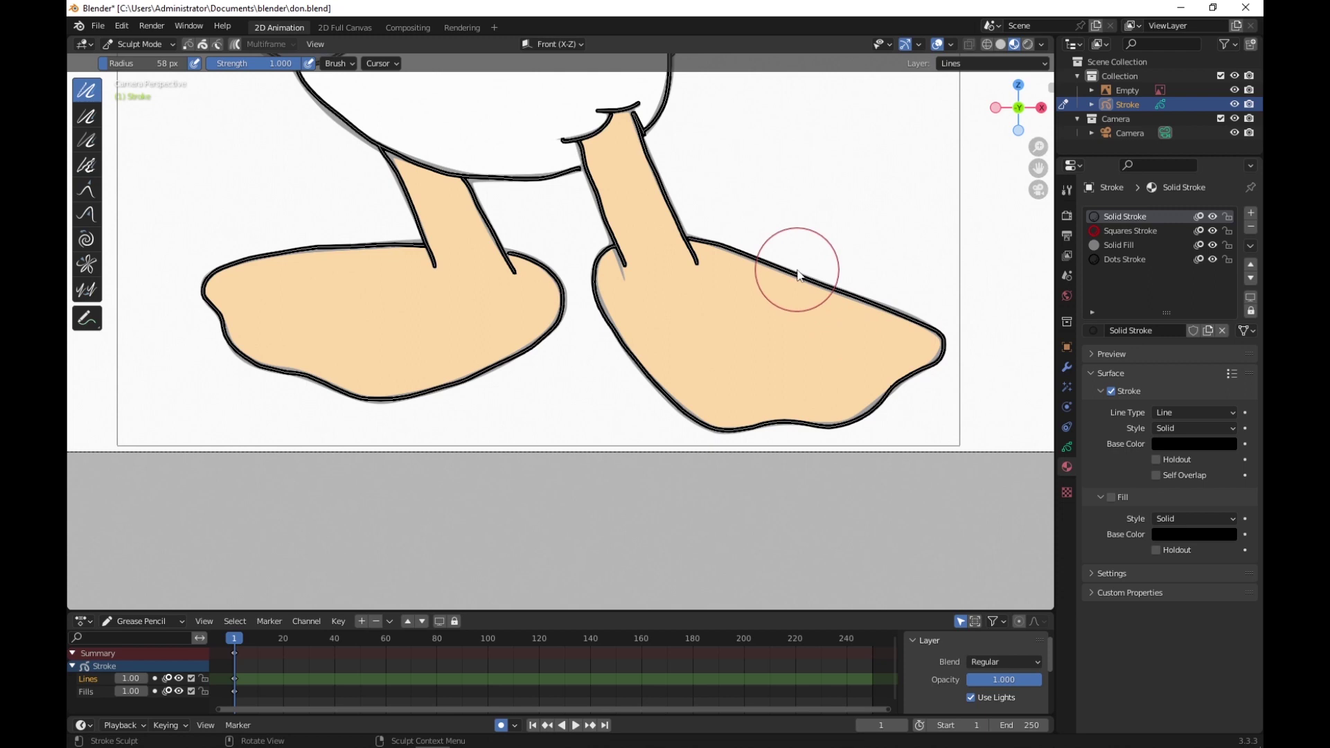
# Step: Save don.blend, return to Draw Mode, and frame Donald's upper body and hat
pyautogui.hotkey('ctrl', 's')
pyautogui.click(158, 46)
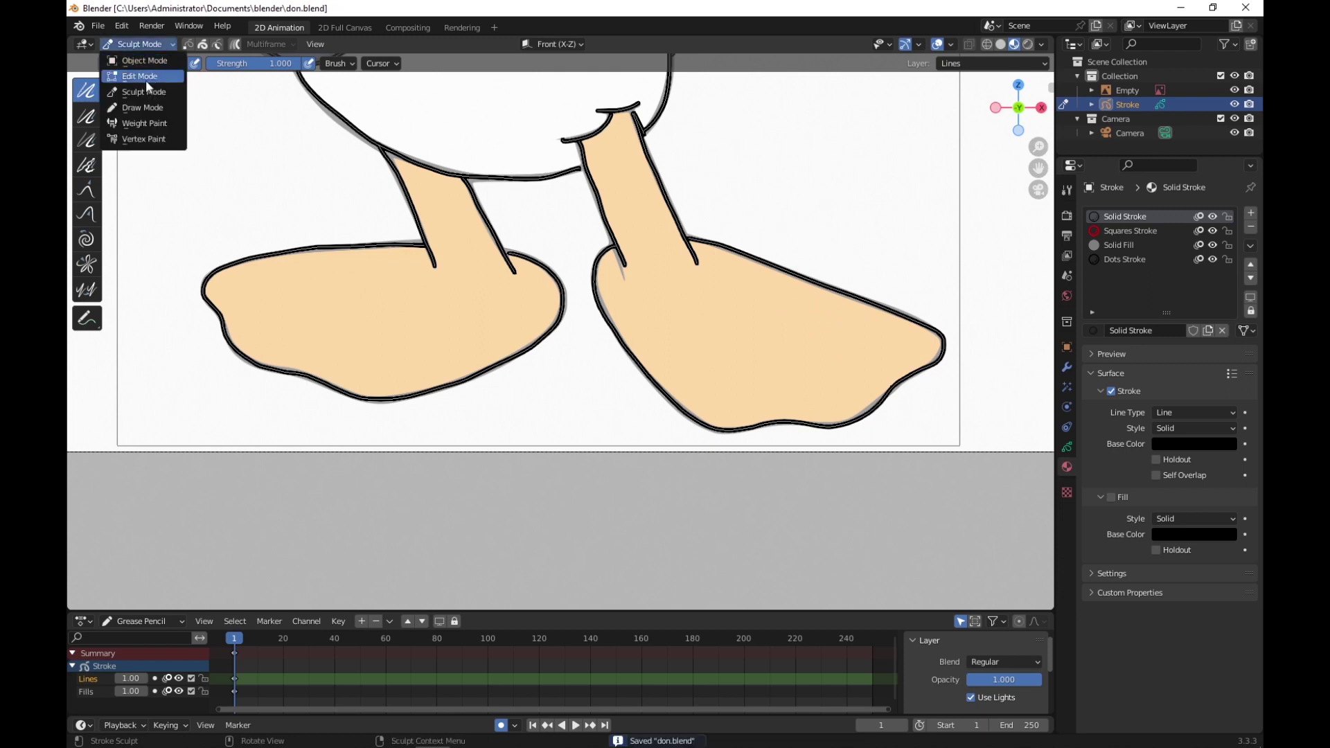
pyautogui.click(142, 107)
pyautogui.scroll(-3, 434, 274)
pyautogui.scroll(-2, 434, 274)
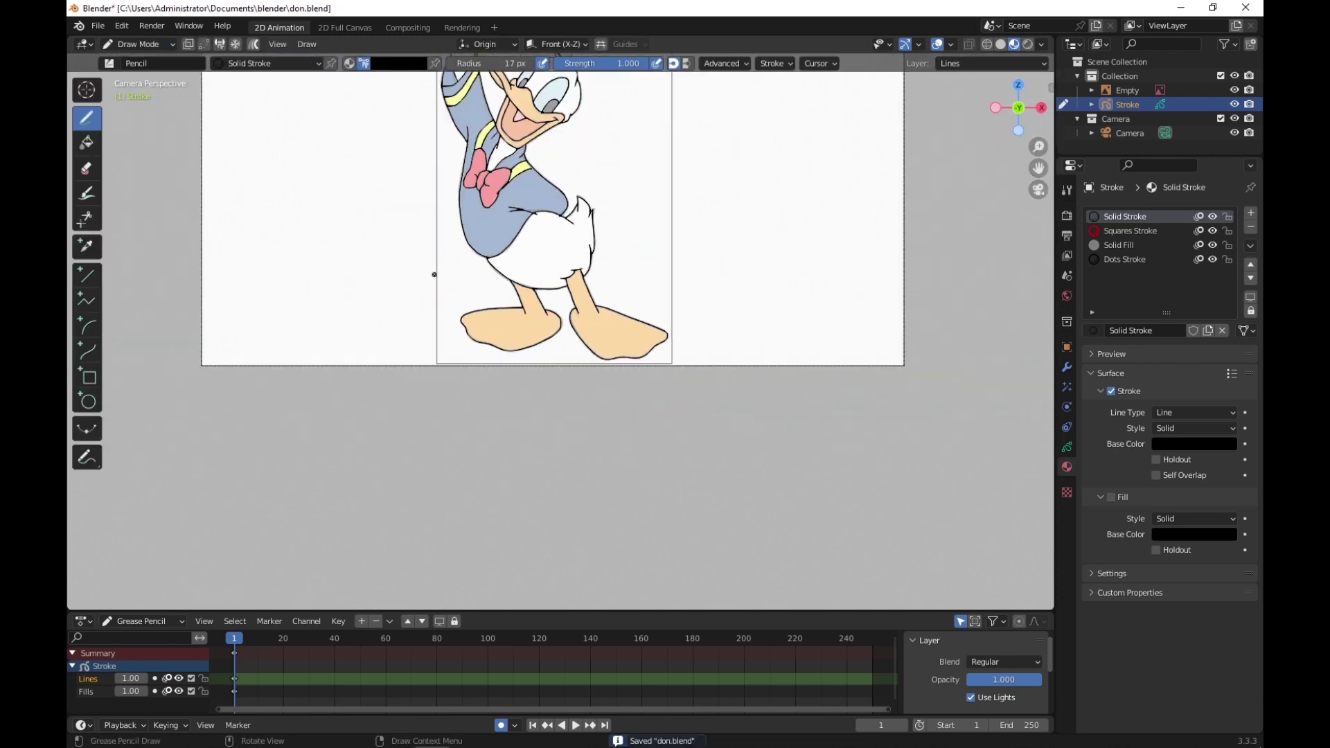
pyautogui.moveTo(501, 197)
pyautogui.keyDown('shift'); pyautogui.mouseDown(button='middle')
pyautogui.moveTo(525, 326)
pyautogui.moveTo(566, 416)
pyautogui.moveTo(636, 423)
pyautogui.mouseUp(button='middle'); pyautogui.keyUp('shift')
pyautogui.scroll(1, 561, 264)
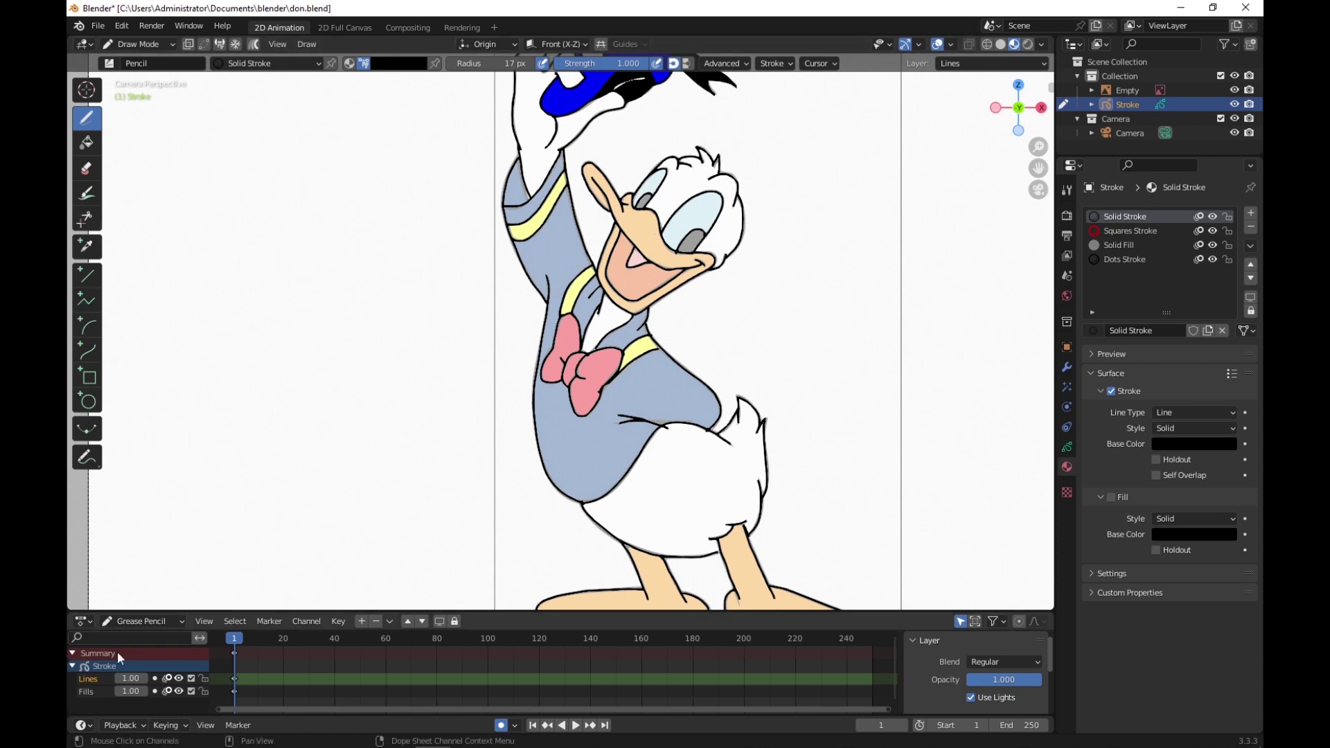
# Step: Make the Fills layer active and use the Fill tool with the Solid Fill material
pyautogui.click(278, 695)
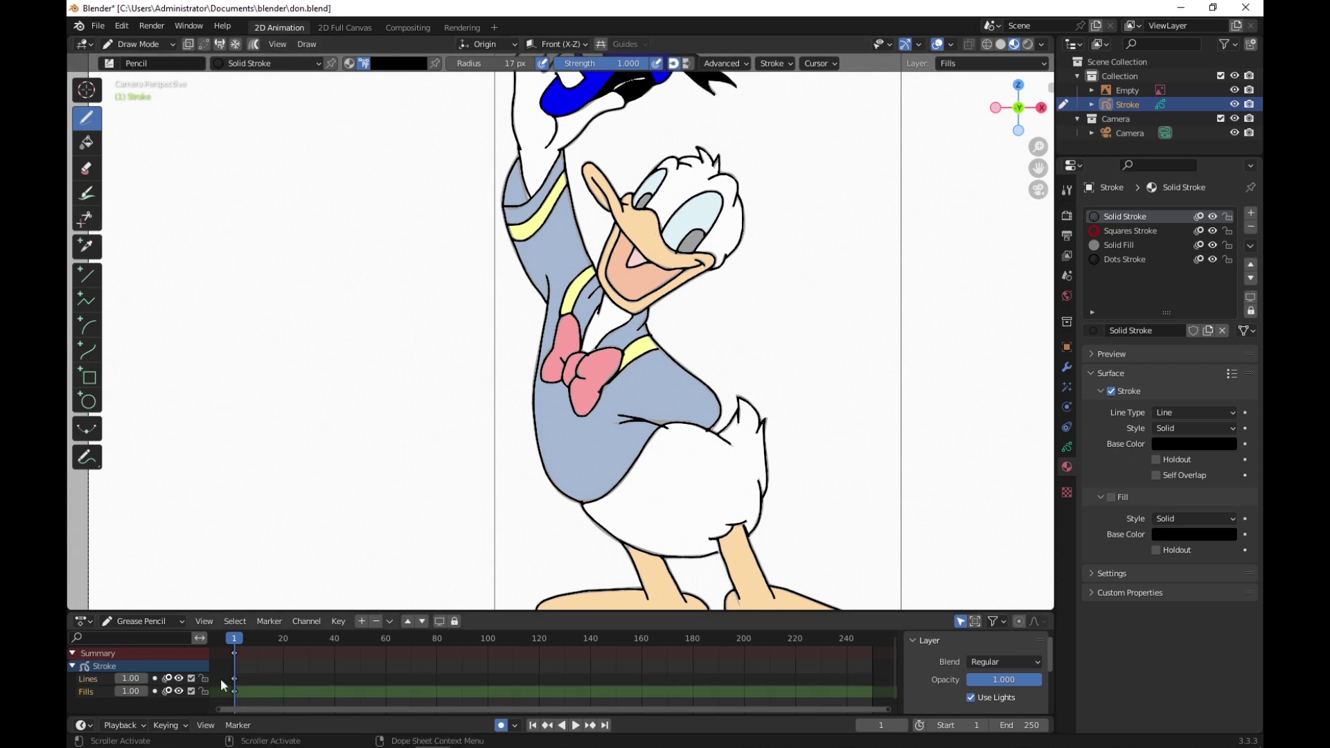
pyautogui.click(88, 147)
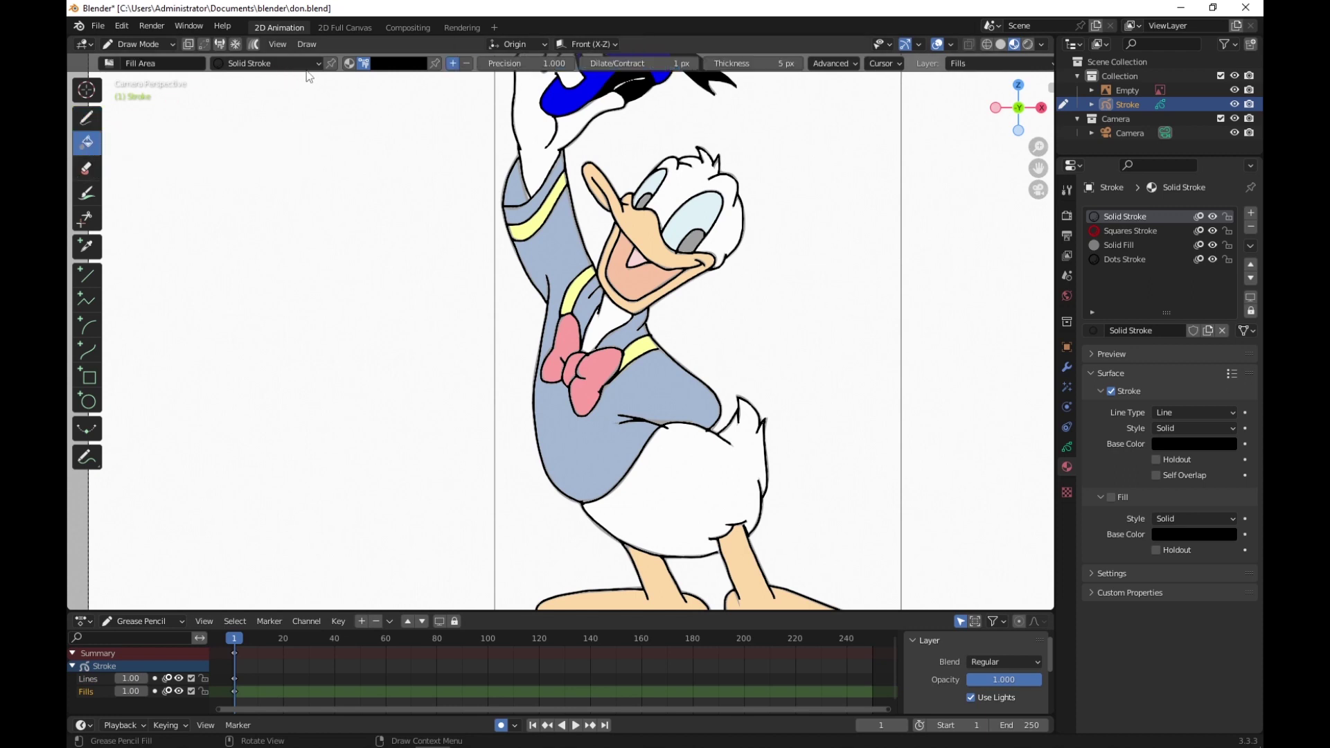
pyautogui.click(312, 64)
pyautogui.click(212, 122)
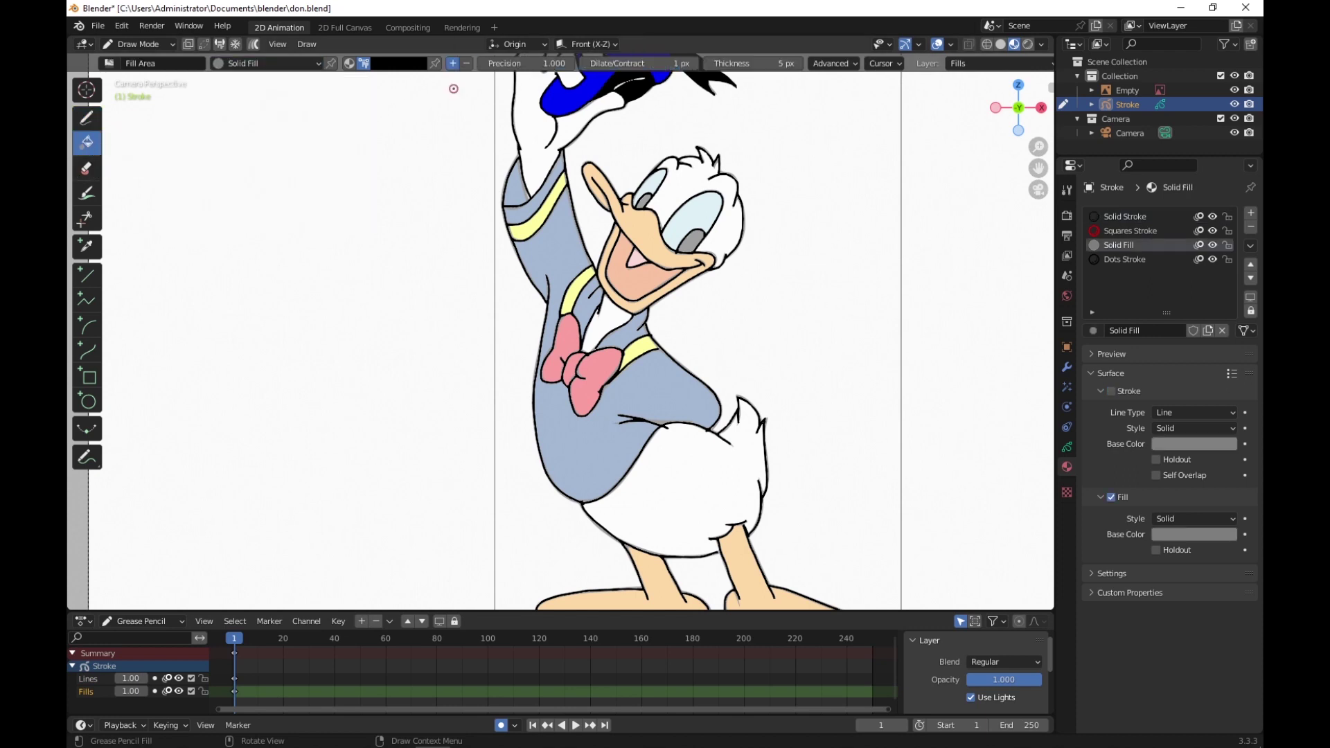
# Step: Fill Donald's jacket, upper and lower sleeve, and the shirt areas beside the collar with blue
pyautogui.click(400, 65)
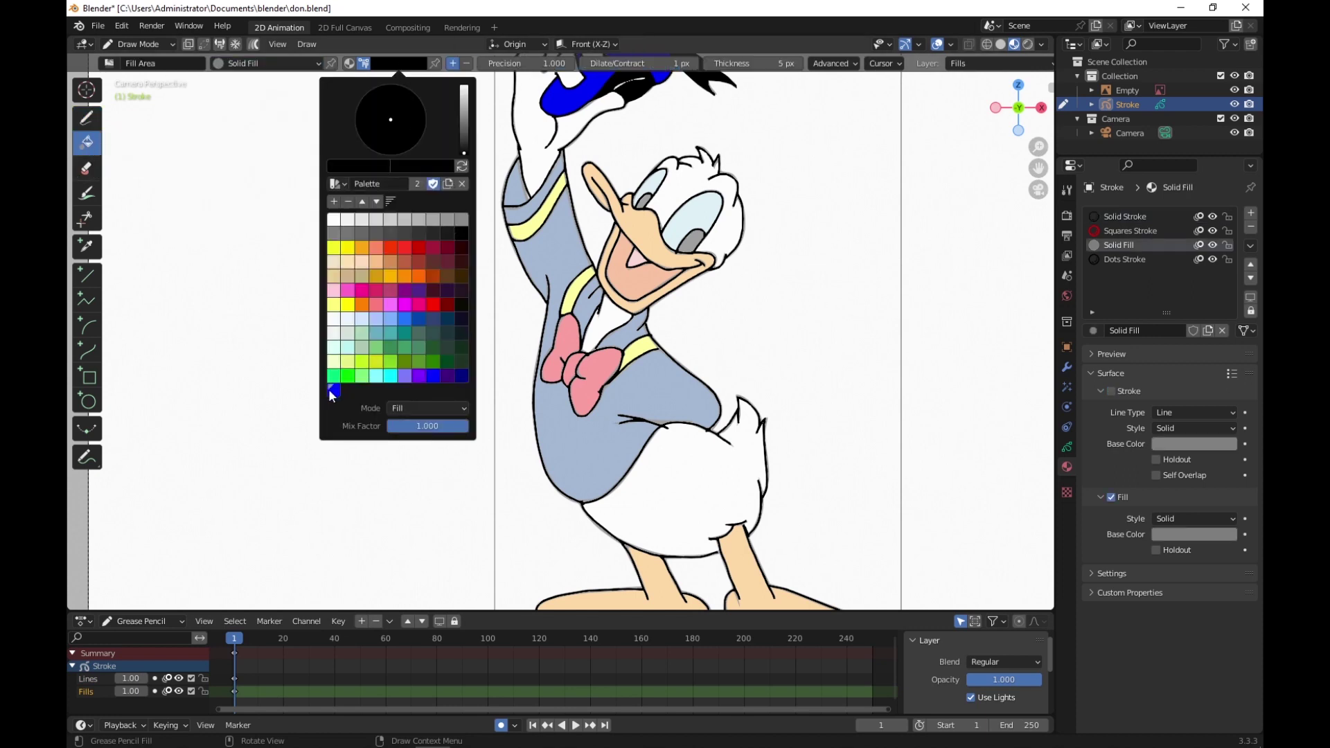
pyautogui.click(335, 390)
pyautogui.click(662, 388)
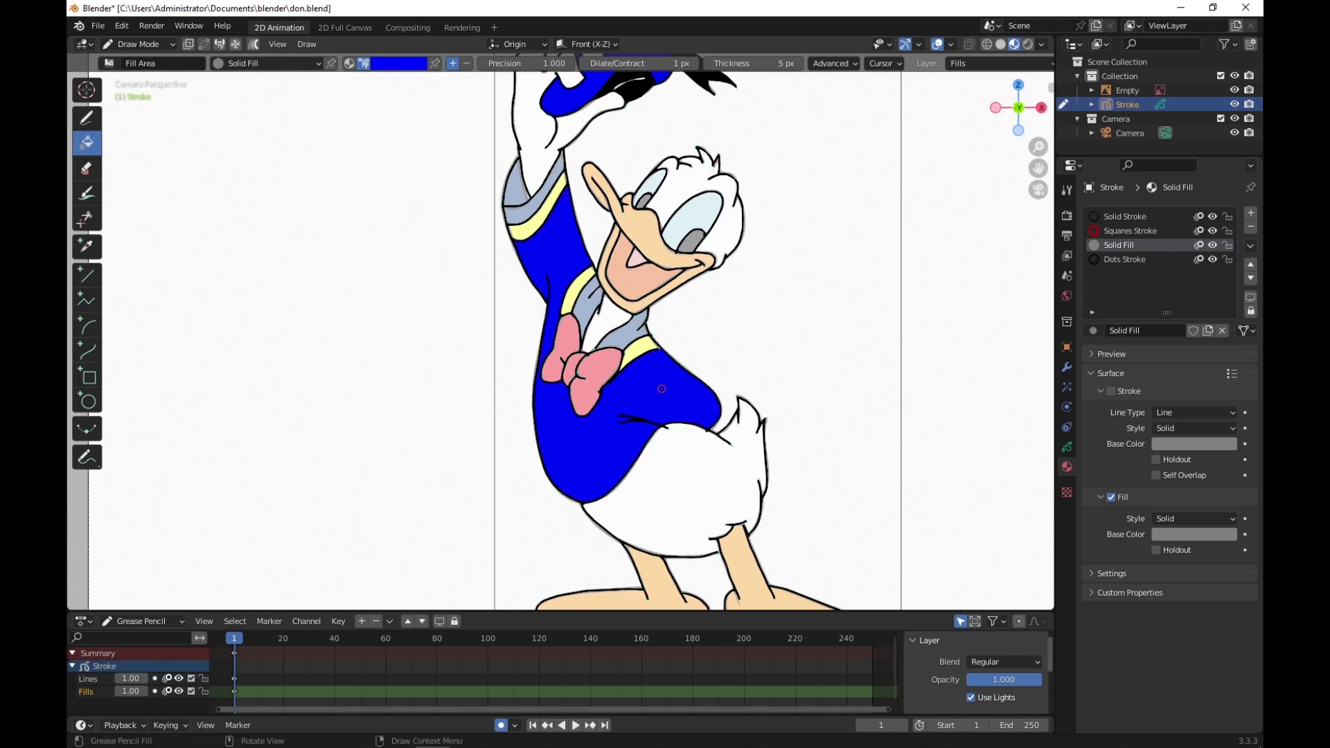
pyautogui.click(558, 170)
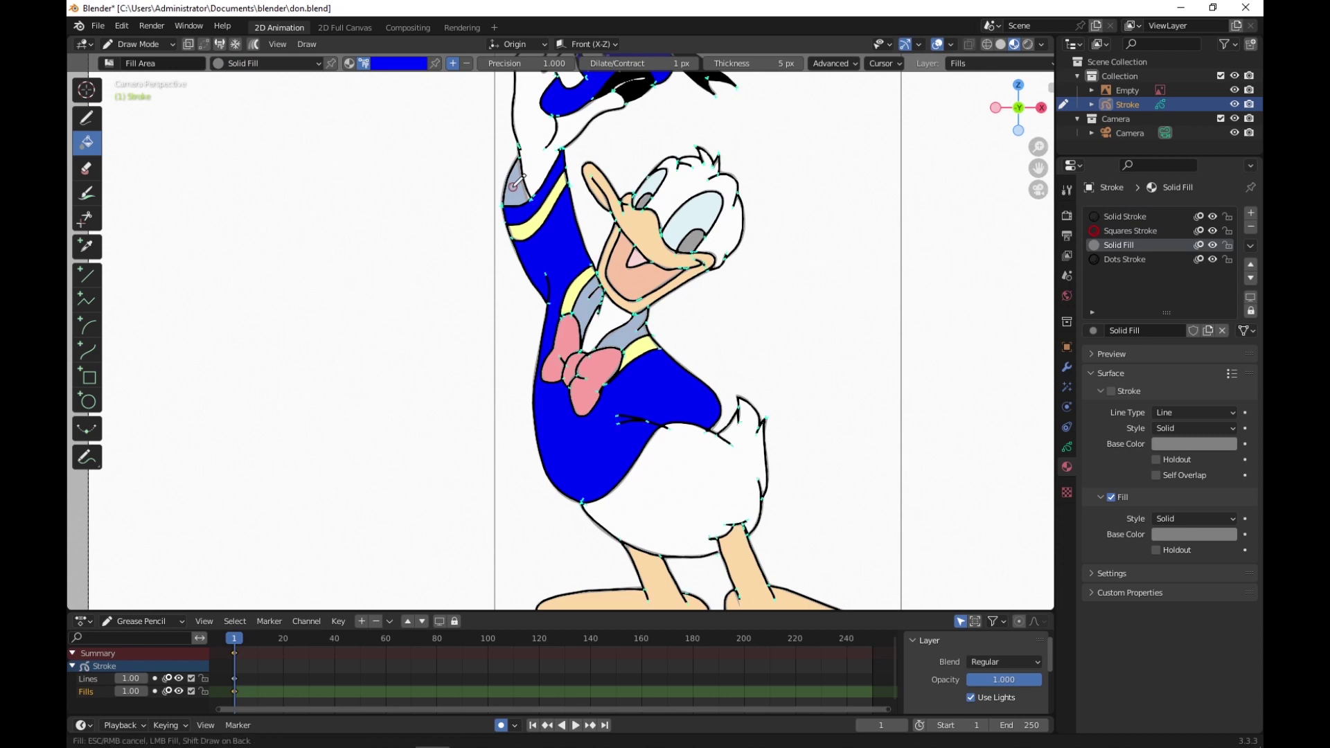
pyautogui.click(519, 182)
pyautogui.click(583, 302)
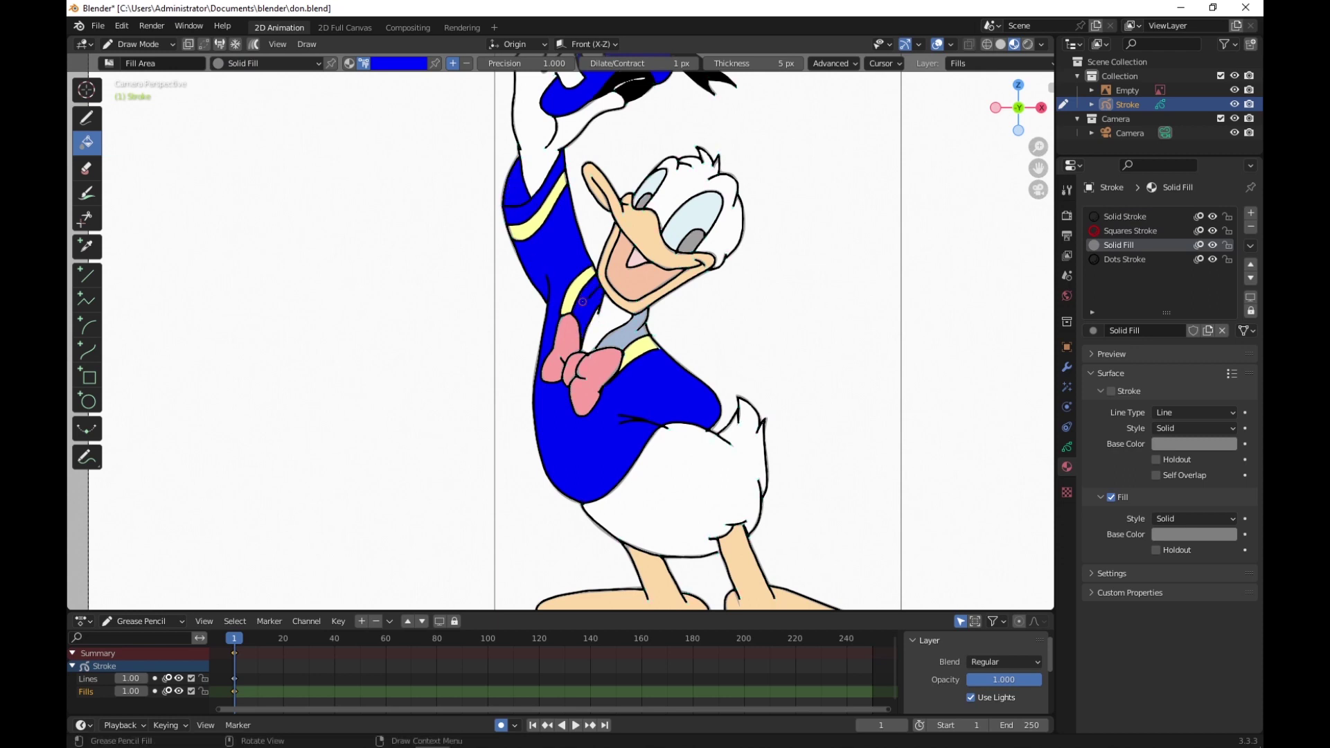
pyautogui.click(624, 339)
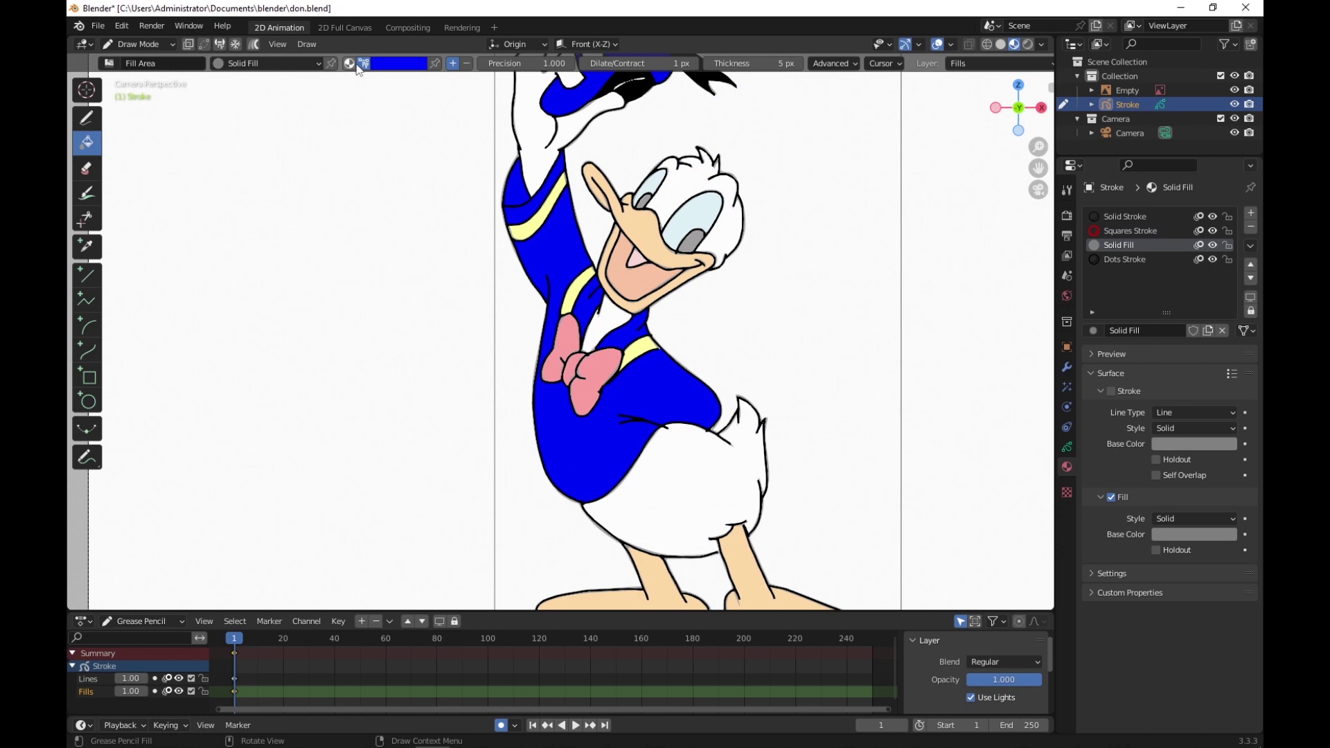
# Step: Save a bright yellow to the palette and fill the collar, neck and sleeve stripes with it
pyautogui.click(398, 68)
pyautogui.moveTo(421, 105)
pyautogui.mouseDown()
pyautogui.moveTo(386, 88)
pyautogui.moveTo(366, 101)
pyautogui.moveTo(359, 135)
pyautogui.mouseUp()
pyautogui.click(334, 201)
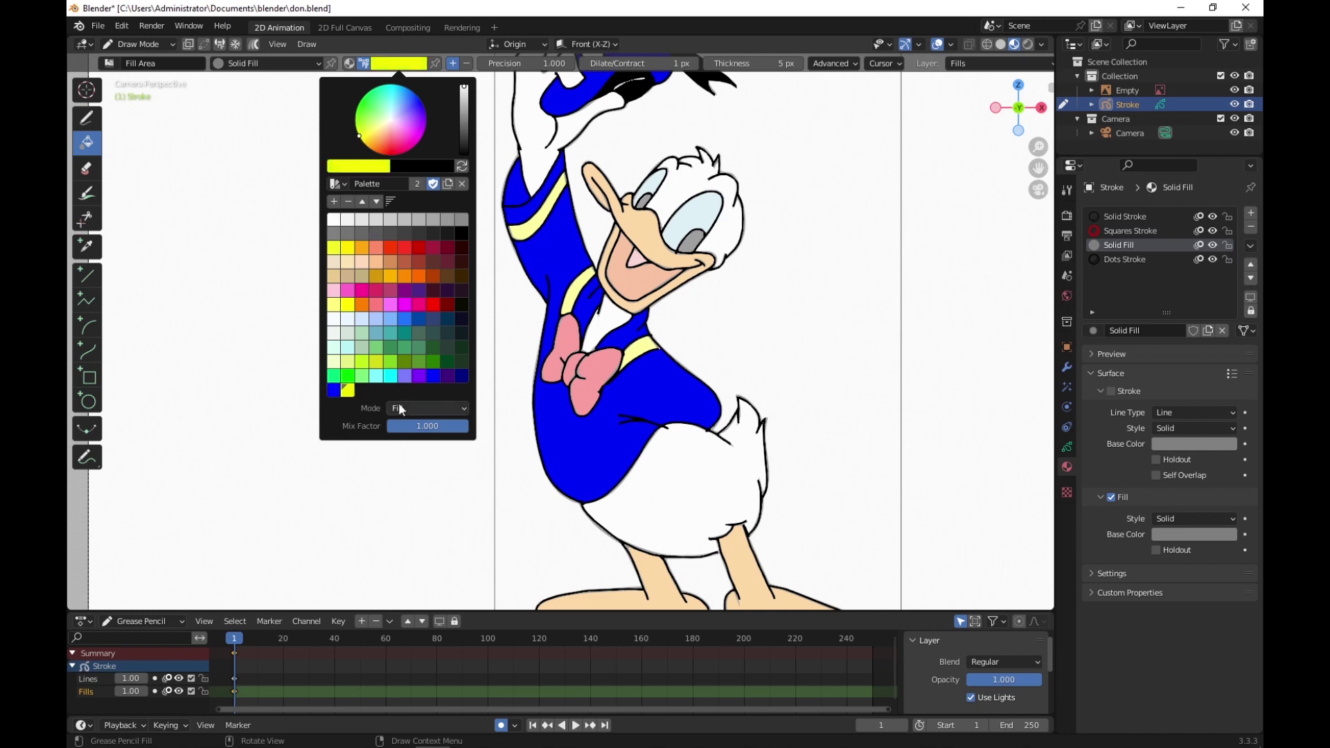
pyautogui.click(575, 288)
pyautogui.click(636, 345)
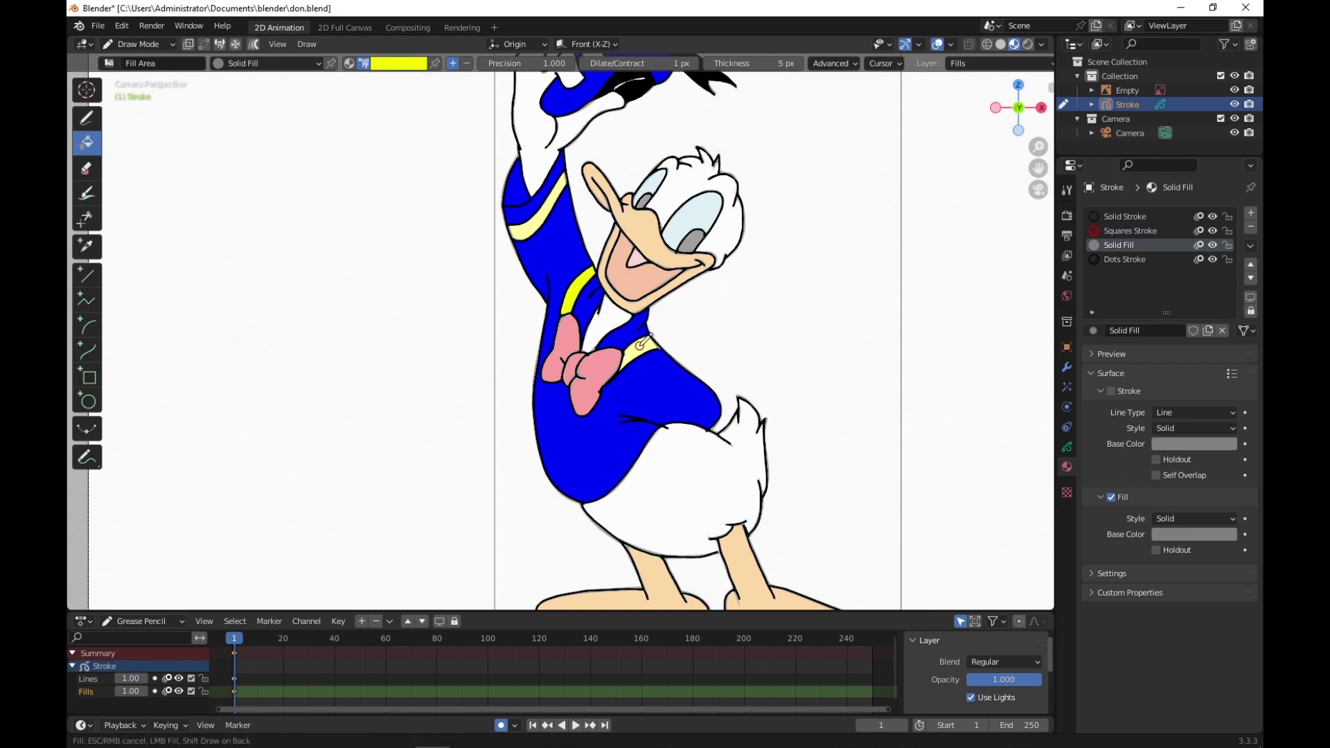
pyautogui.click(545, 215)
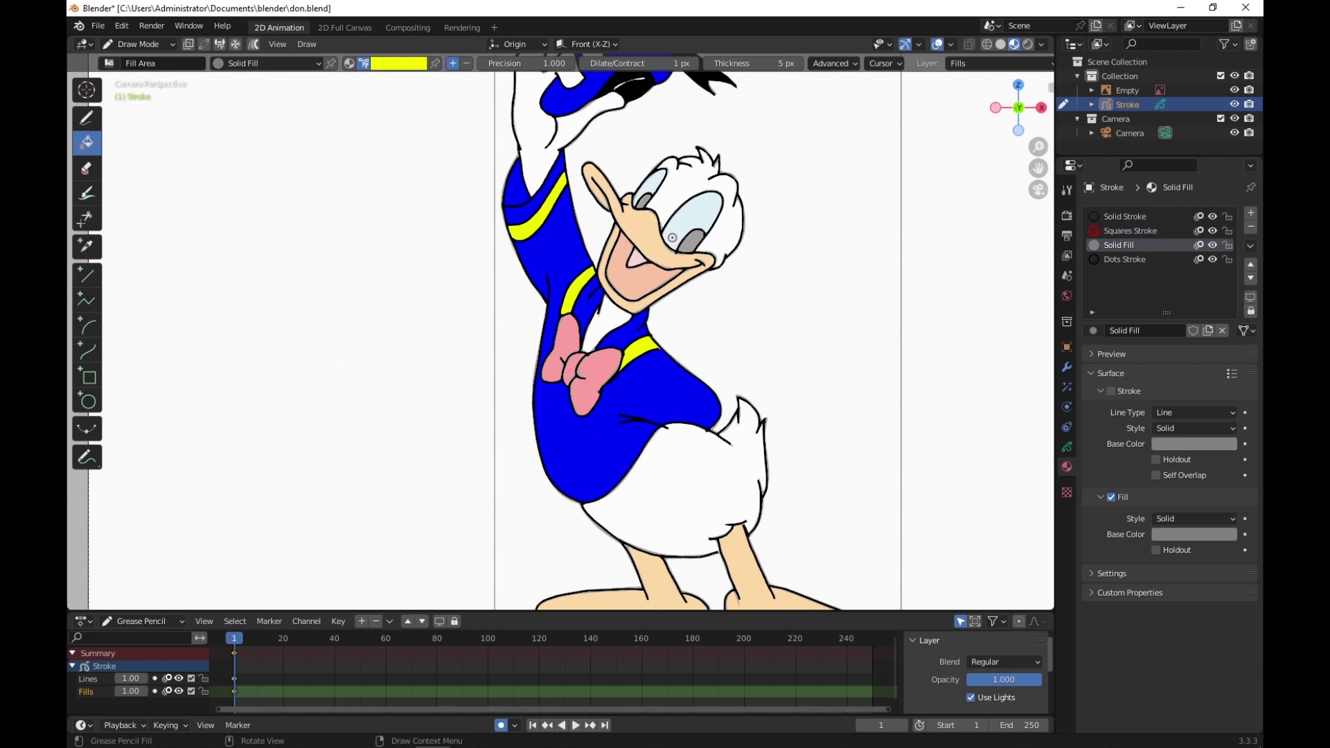
# Step: In Object Mode, raise the reference image Empty's opacity to 1.000
pyautogui.click(156, 41)
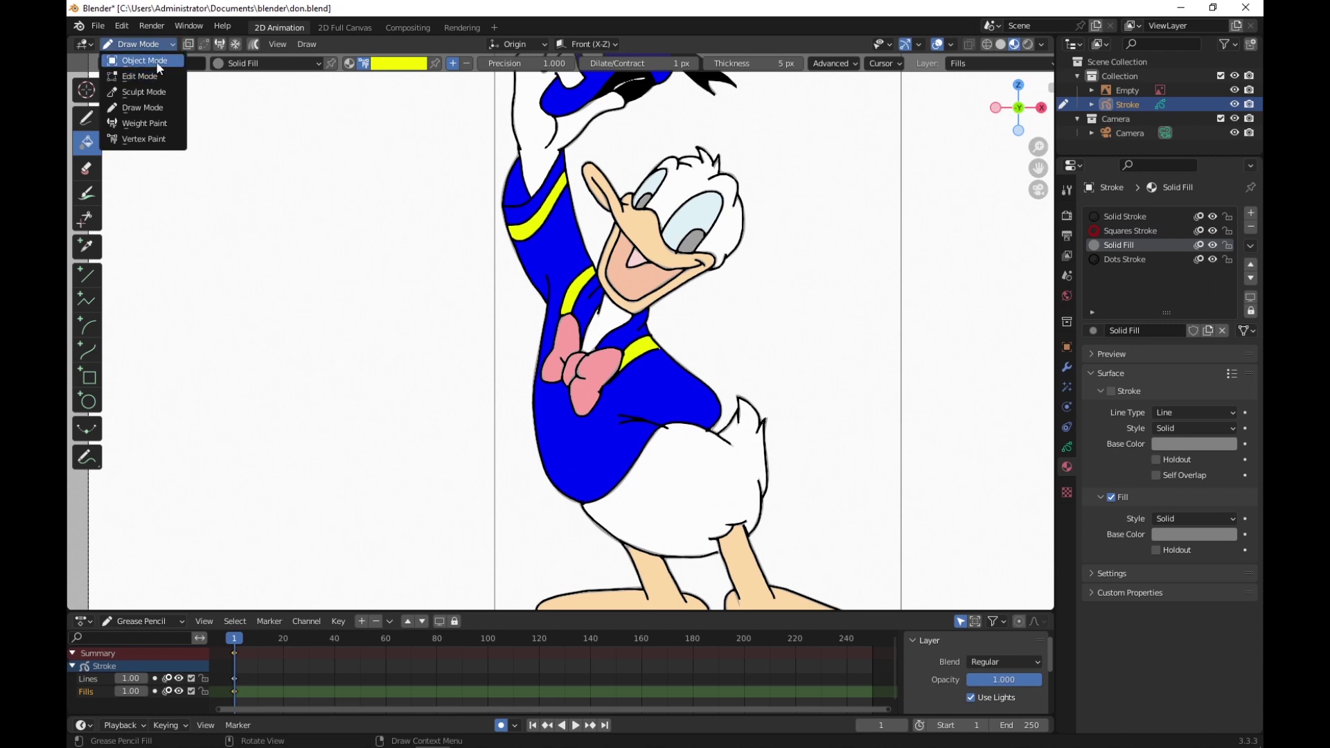
pyautogui.click(156, 62)
pyautogui.press('Home')
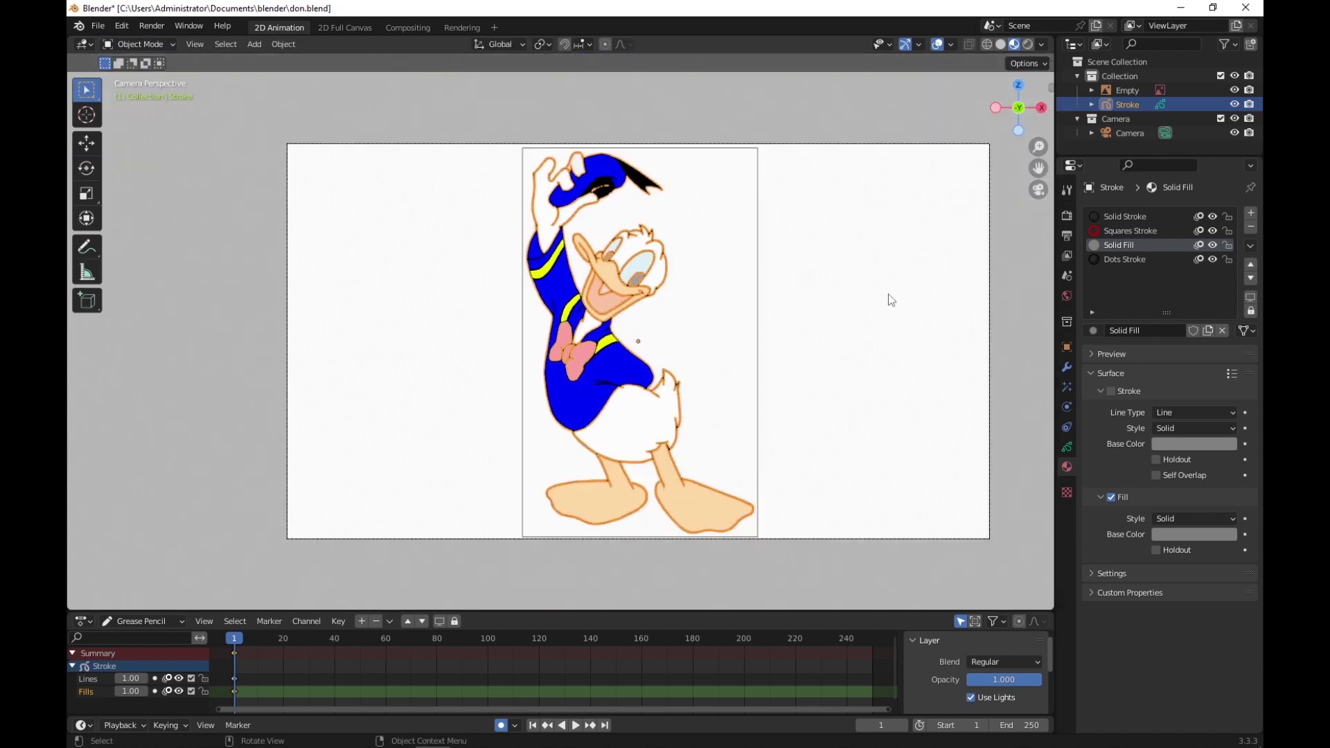
pyautogui.click(759, 261)
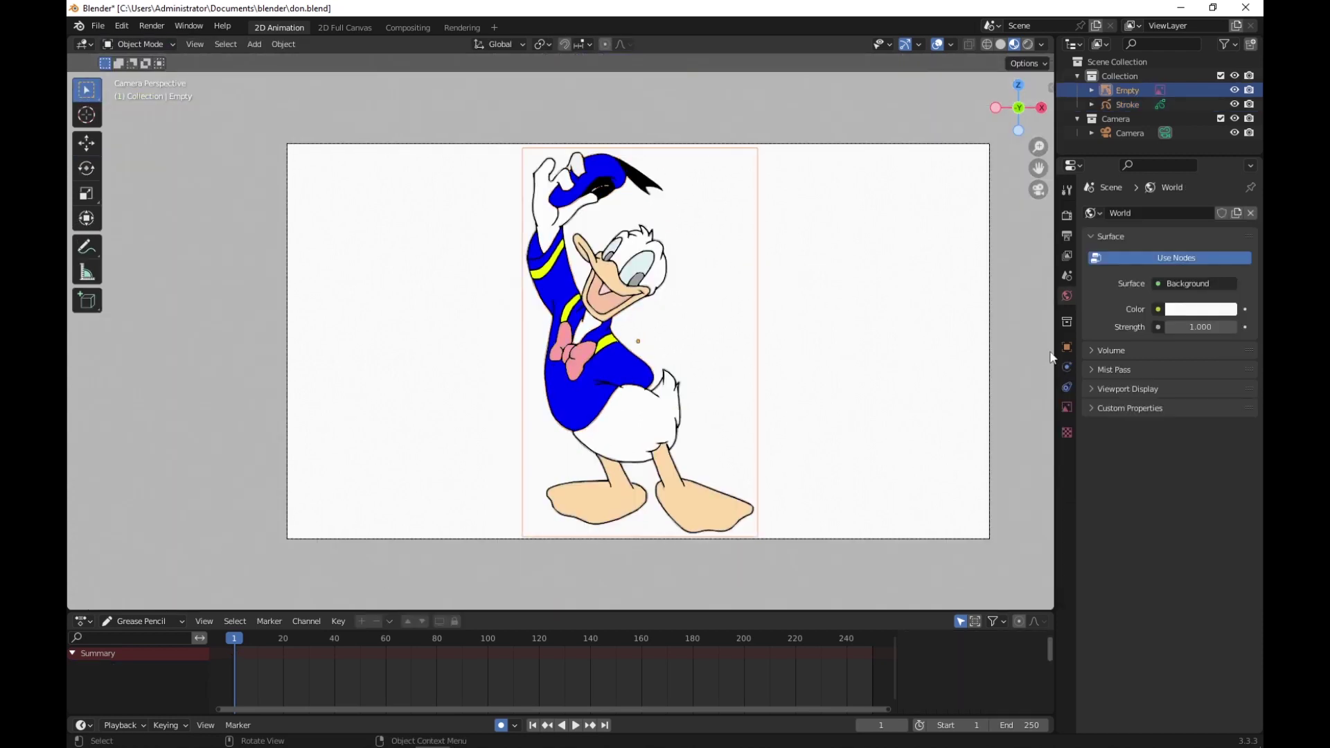
pyautogui.click(1067, 406)
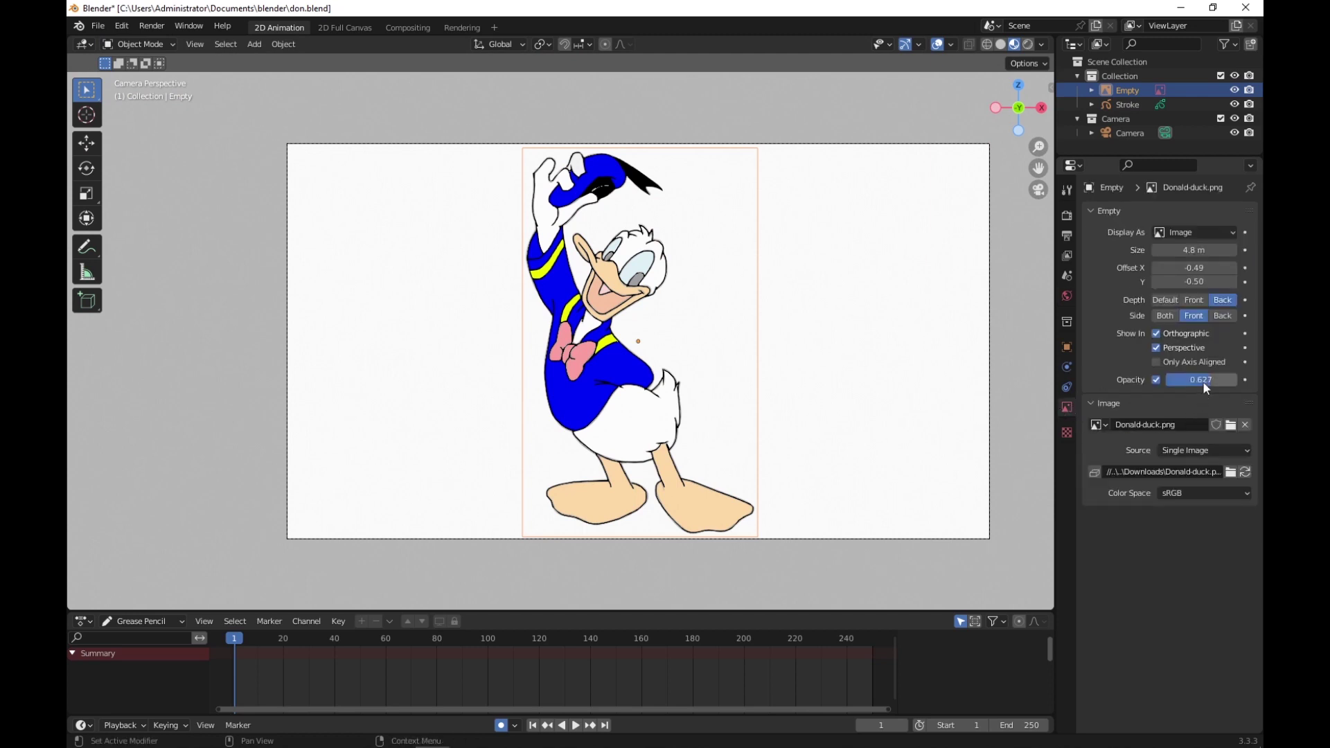
pyautogui.moveTo(1203, 381); pyautogui.dragTo(1240, 381)
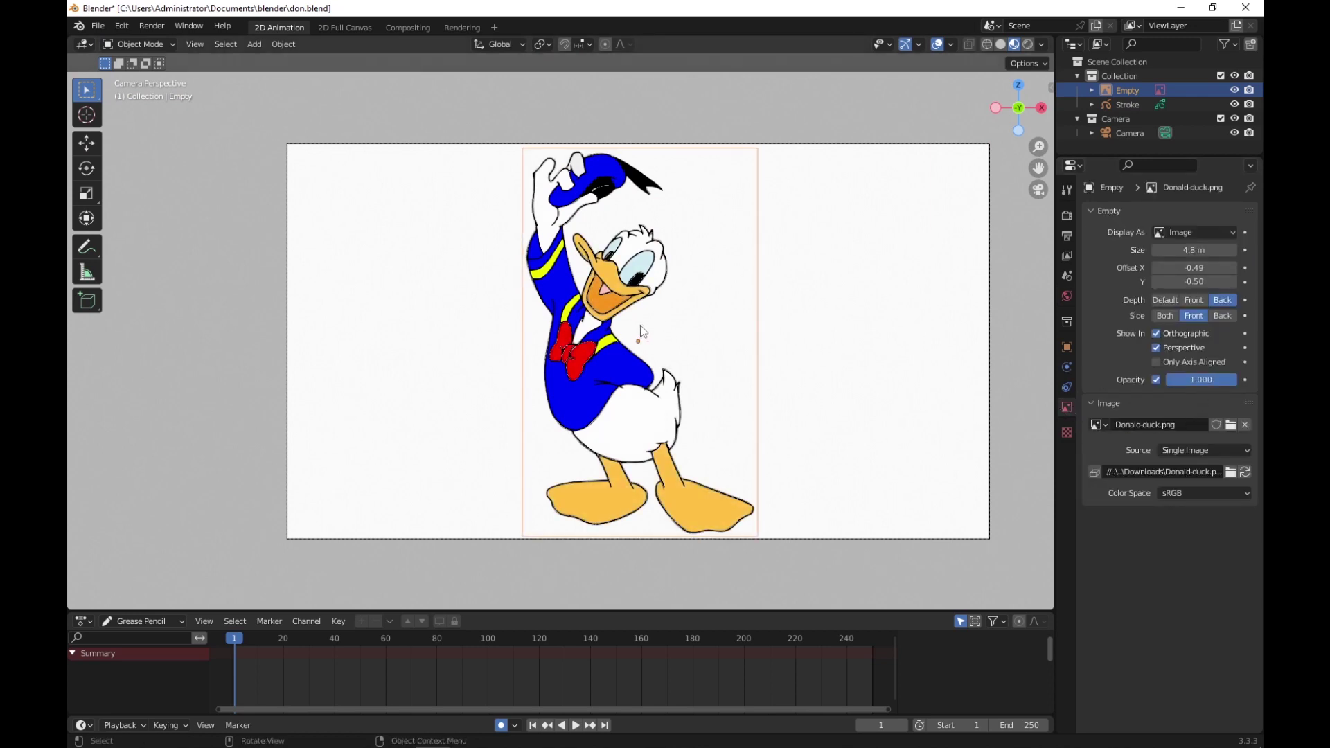
pyautogui.scroll(4, 595, 352)
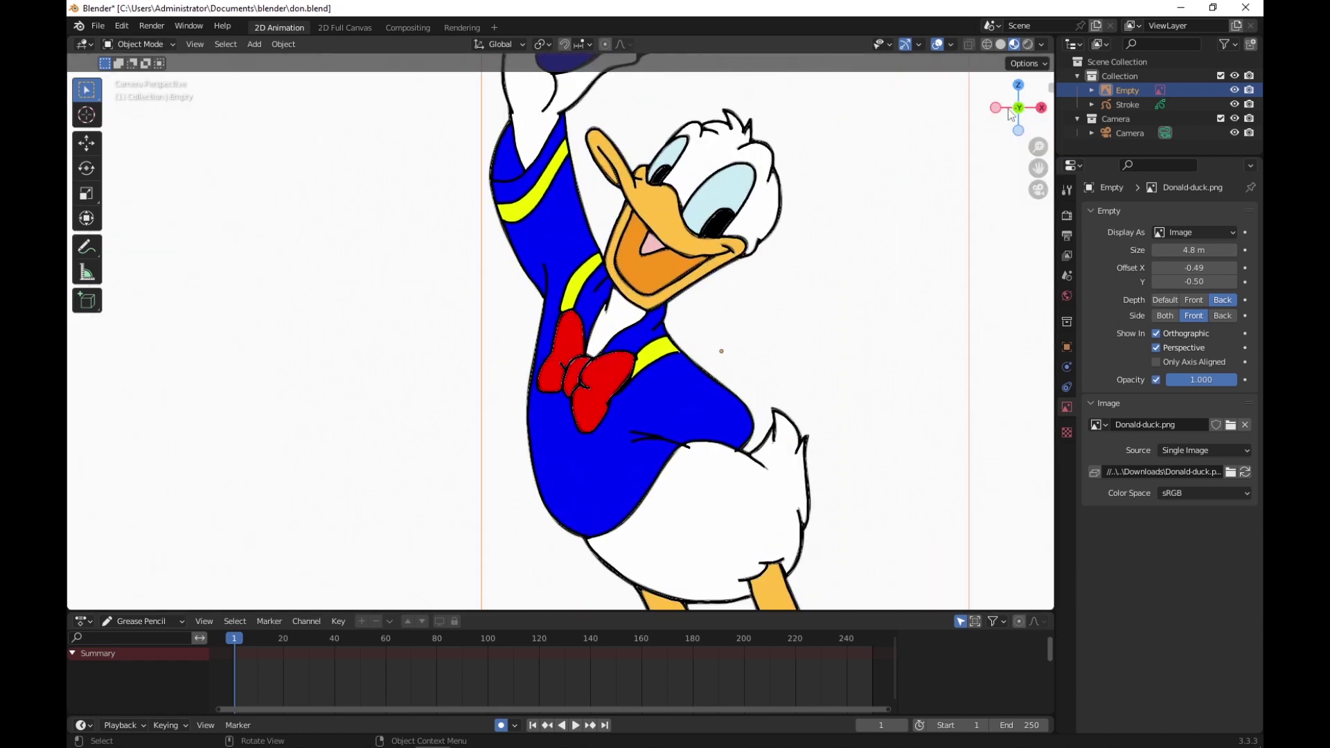
# Step: Select the Stroke object and return it to Draw Mode
pyautogui.click(1138, 103)
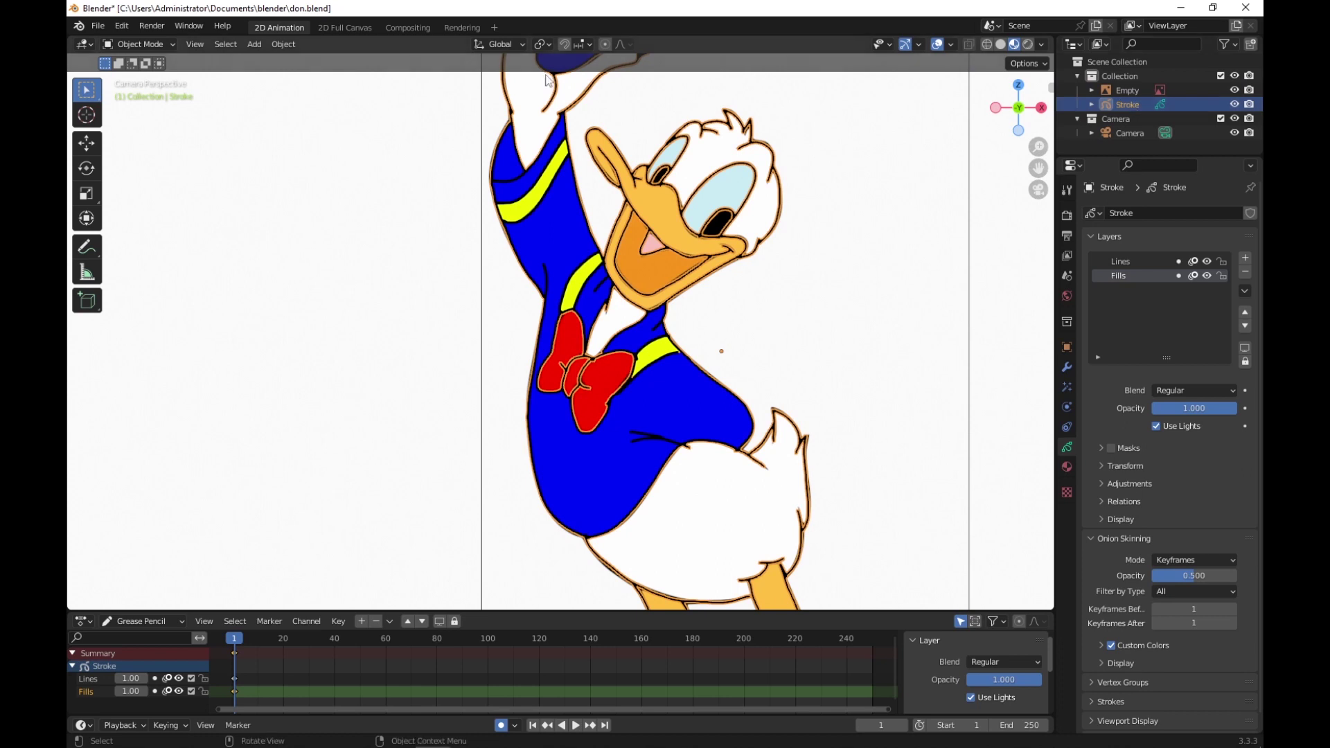
pyautogui.click(149, 46)
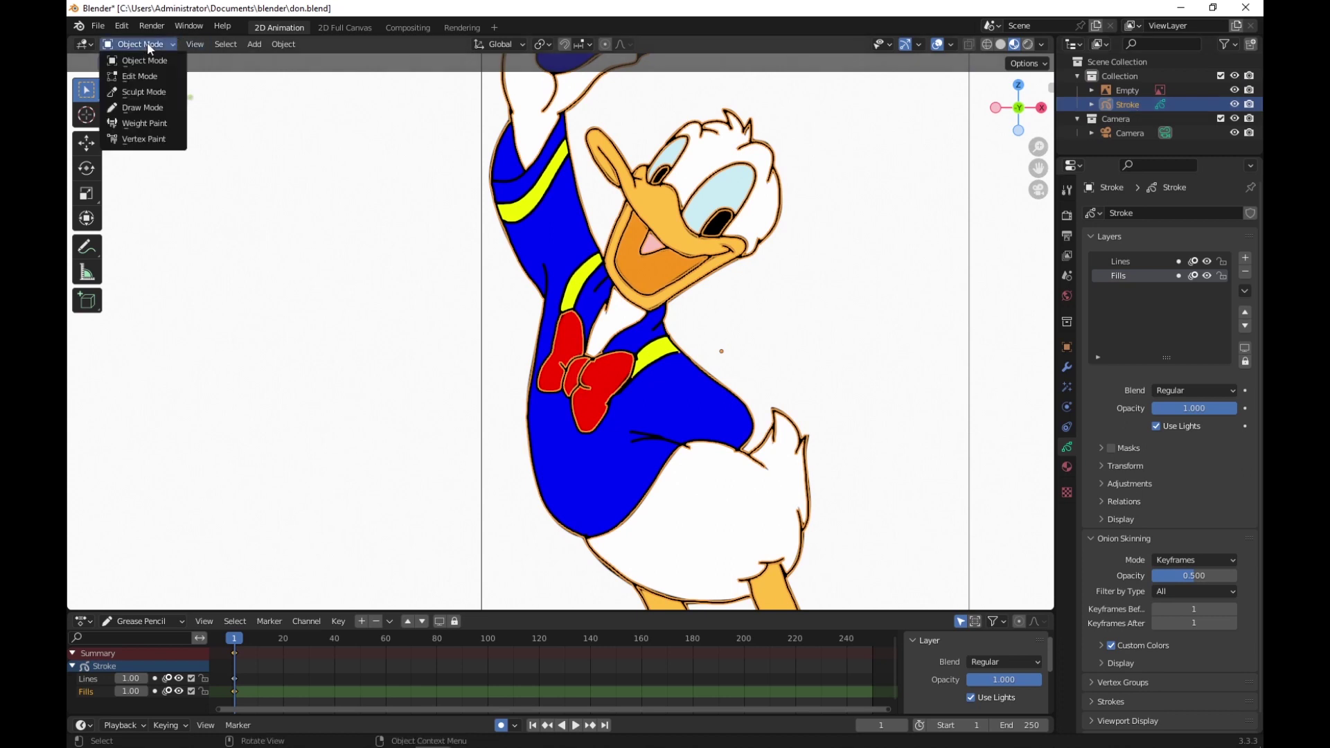
pyautogui.click(144, 108)
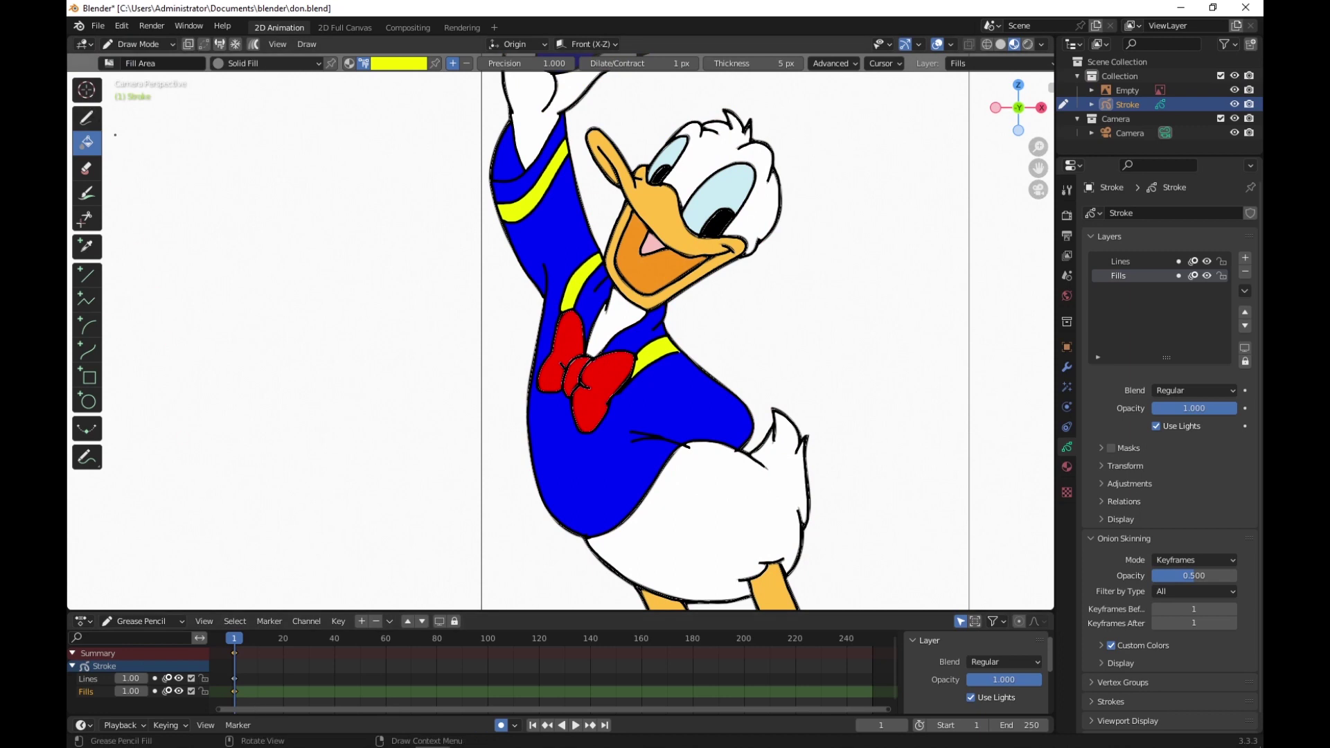
# Step: Change the fill colour to orange and fill Donald's upper and lower beak
pyautogui.click(410, 67)
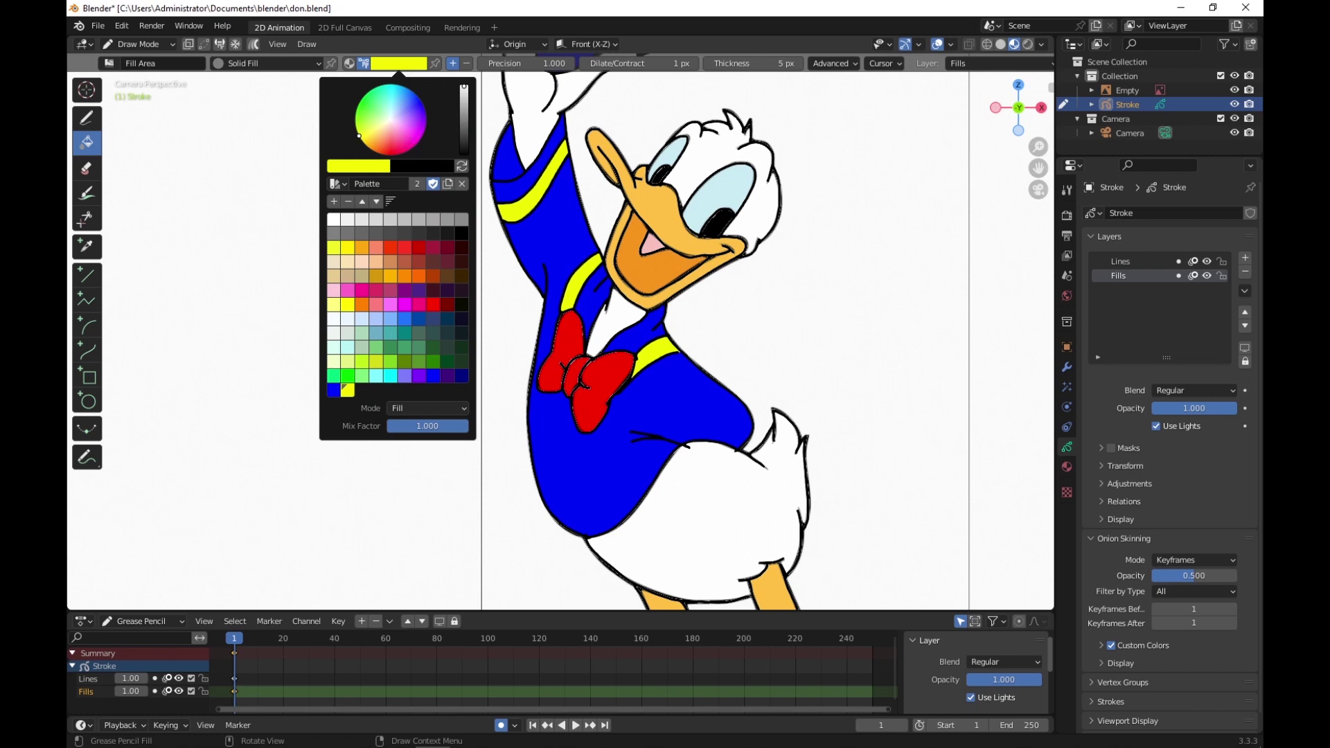
pyautogui.moveTo(377, 122)
pyautogui.mouseDown()
pyautogui.moveTo(375, 142)
pyautogui.moveTo(366, 118)
pyautogui.moveTo(375, 141)
pyautogui.mouseUp()
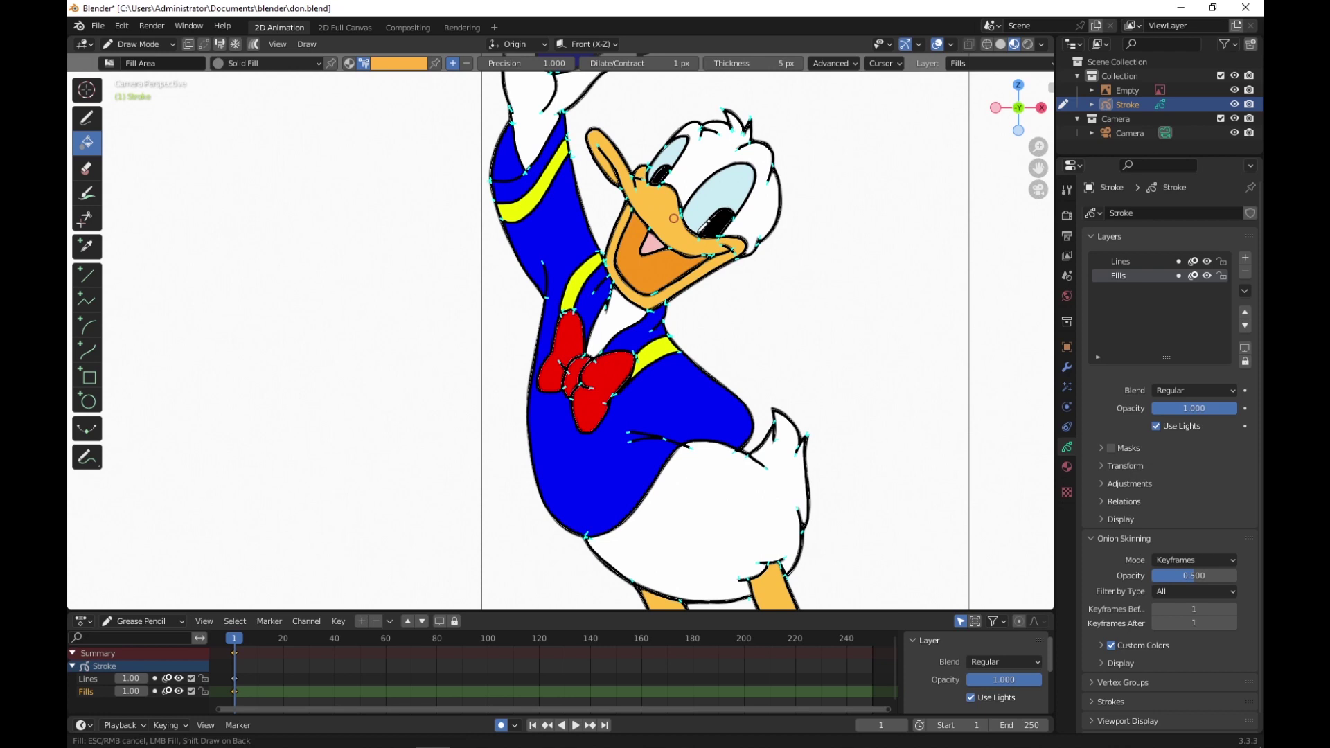
pyautogui.click(654, 201)
pyautogui.click(617, 231)
pyautogui.scroll(-2, 810, 309)
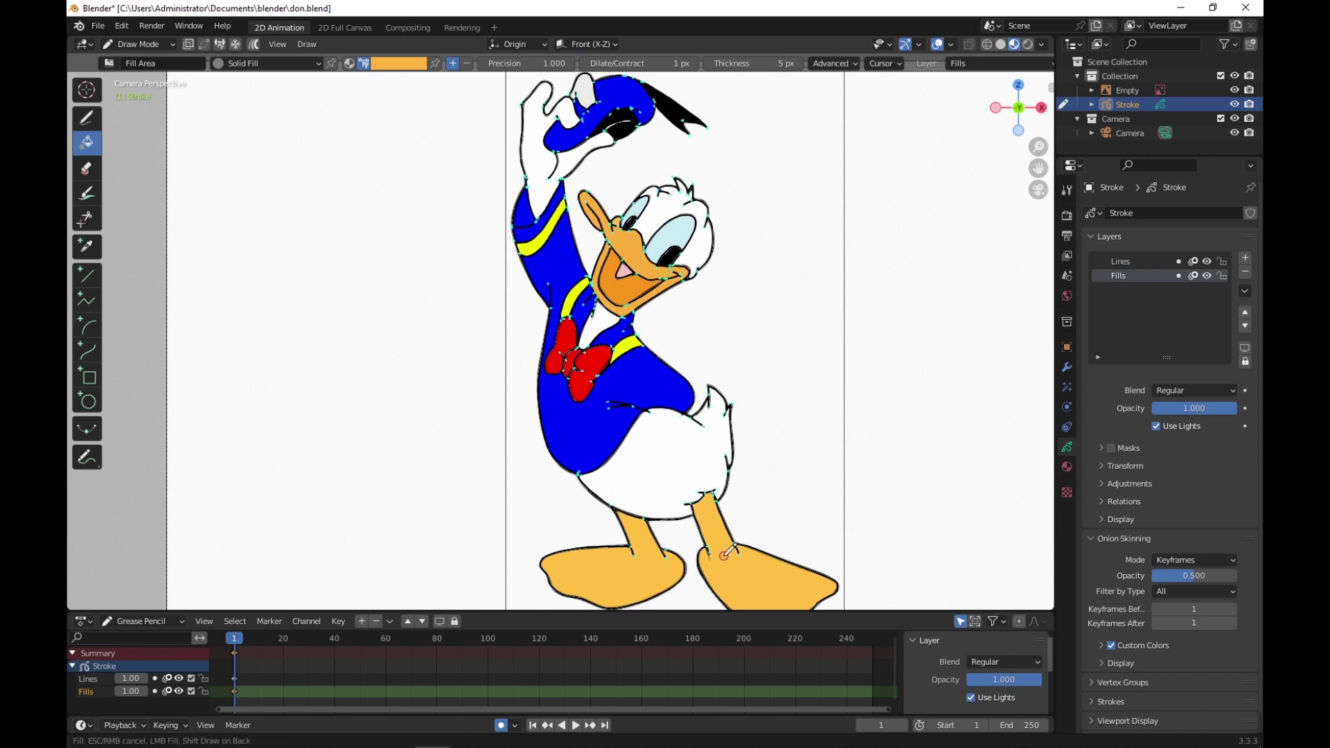
# Step: Refill Donald's right leg and foot and his left foot with orange
pyautogui.click(724, 556)
pyautogui.click(638, 579)
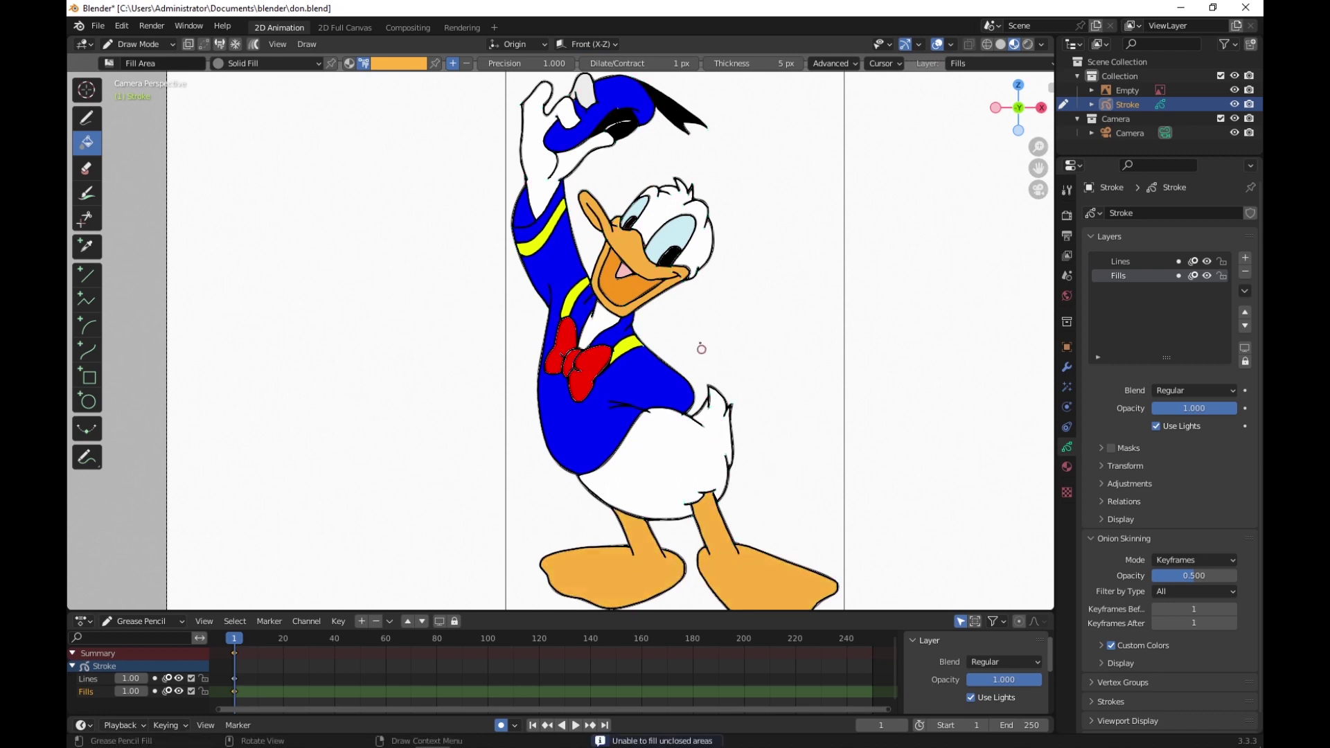
pyautogui.scroll(2, 634, 273)
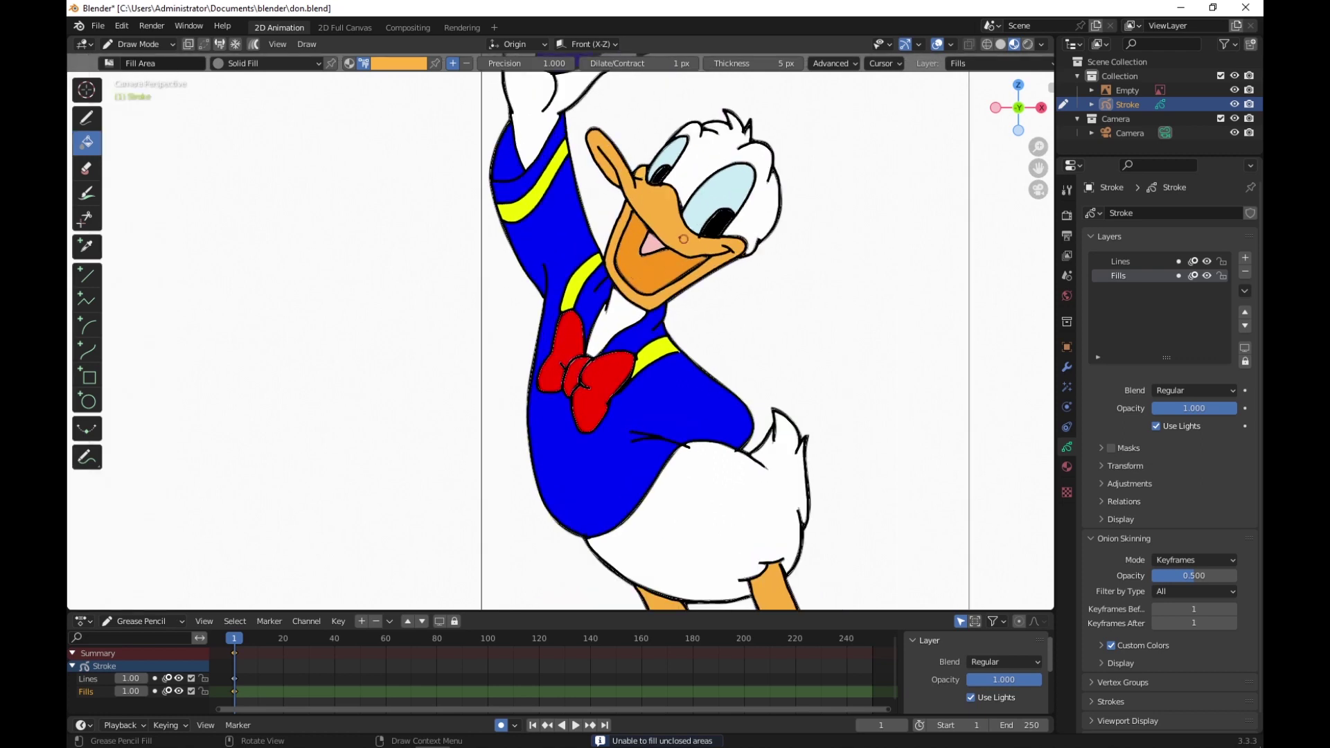
# Step: Deepen the orange, add it to the palette, and refill the lower beak with it
pyautogui.click(404, 65)
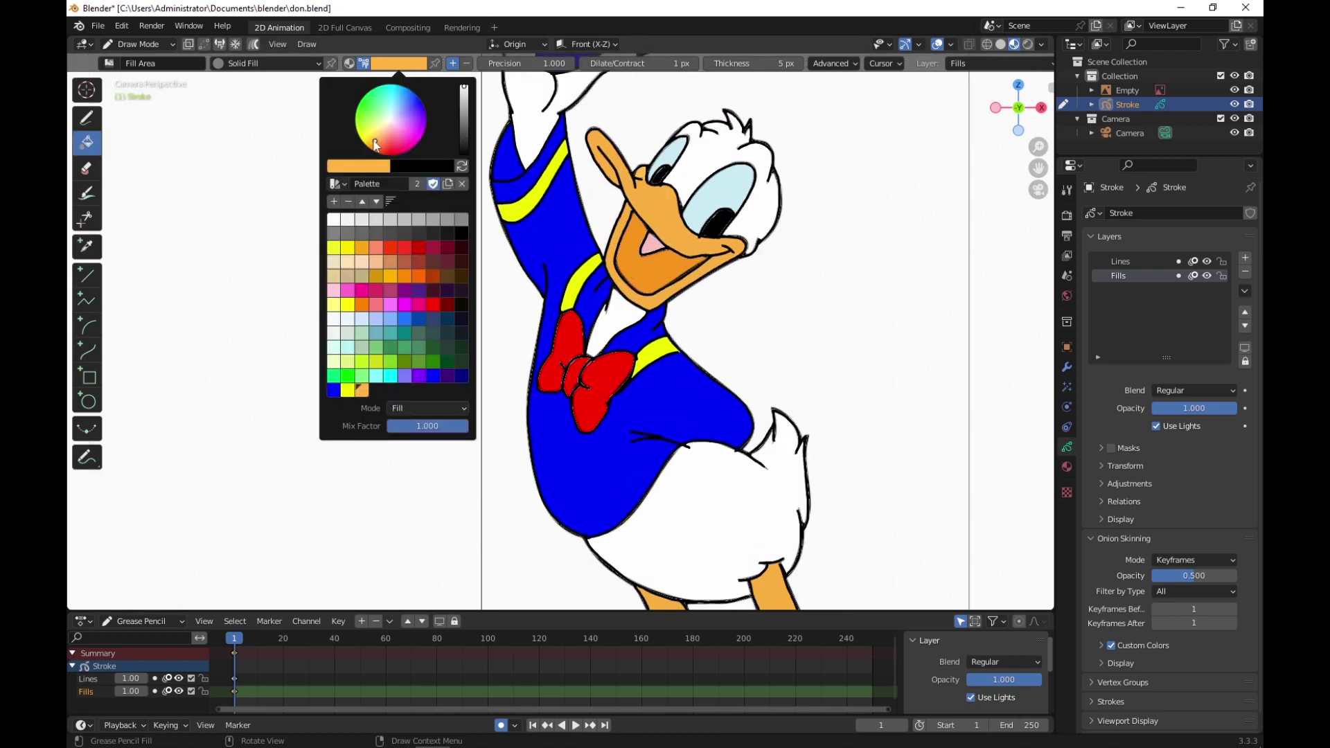
pyautogui.moveTo(381, 139); pyautogui.dragTo(371, 145)
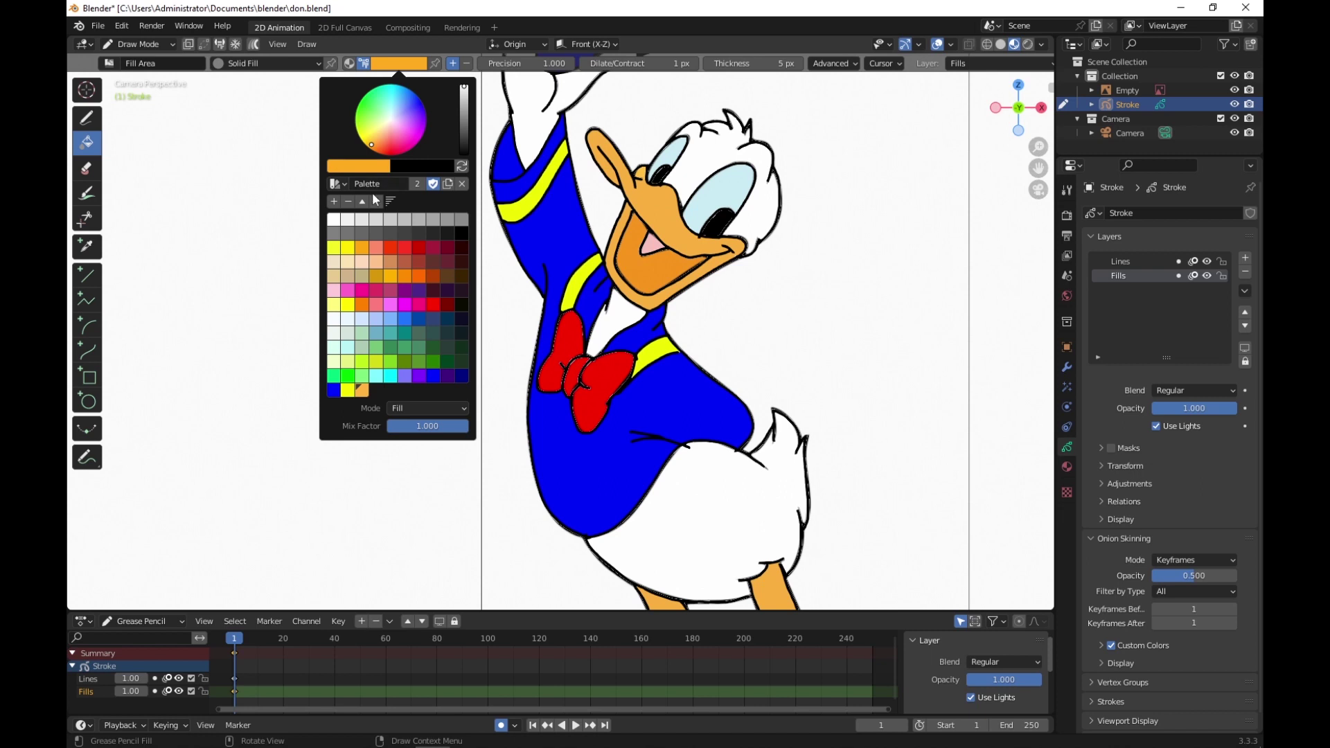
pyautogui.click(335, 202)
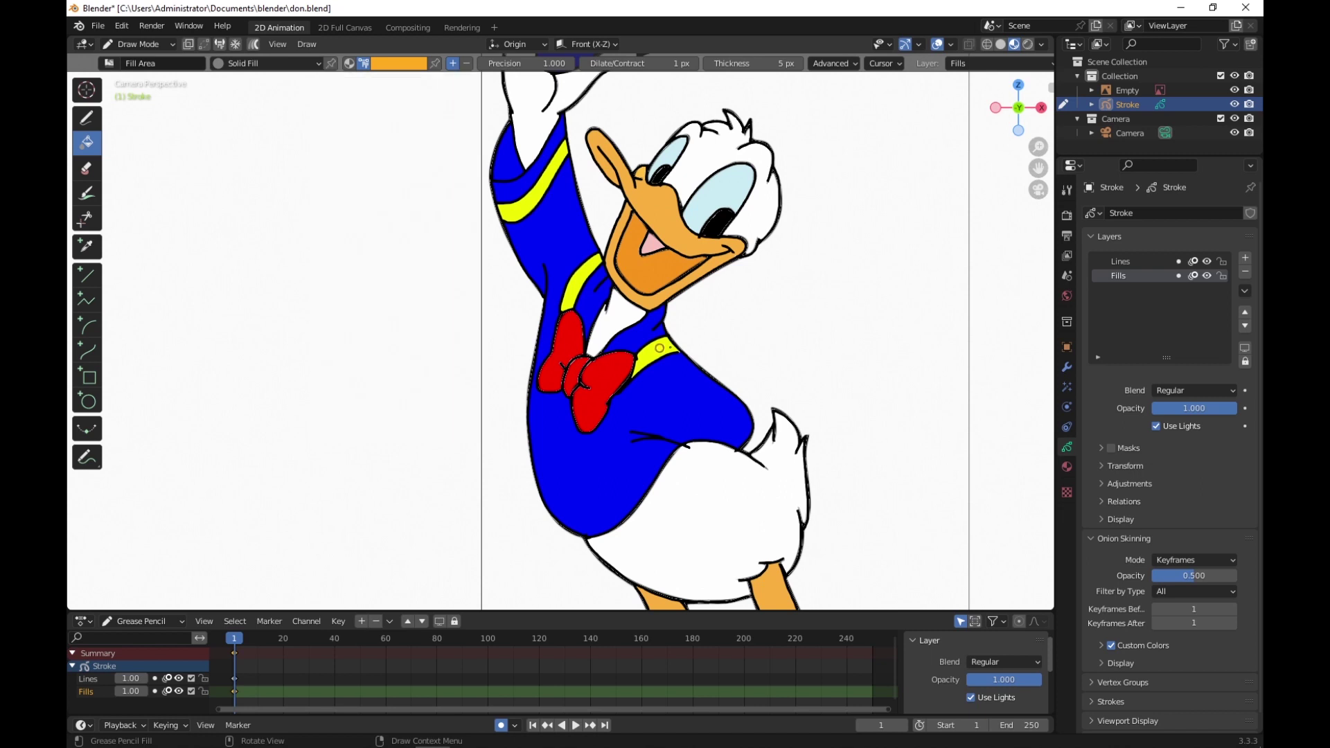
pyautogui.click(717, 291)
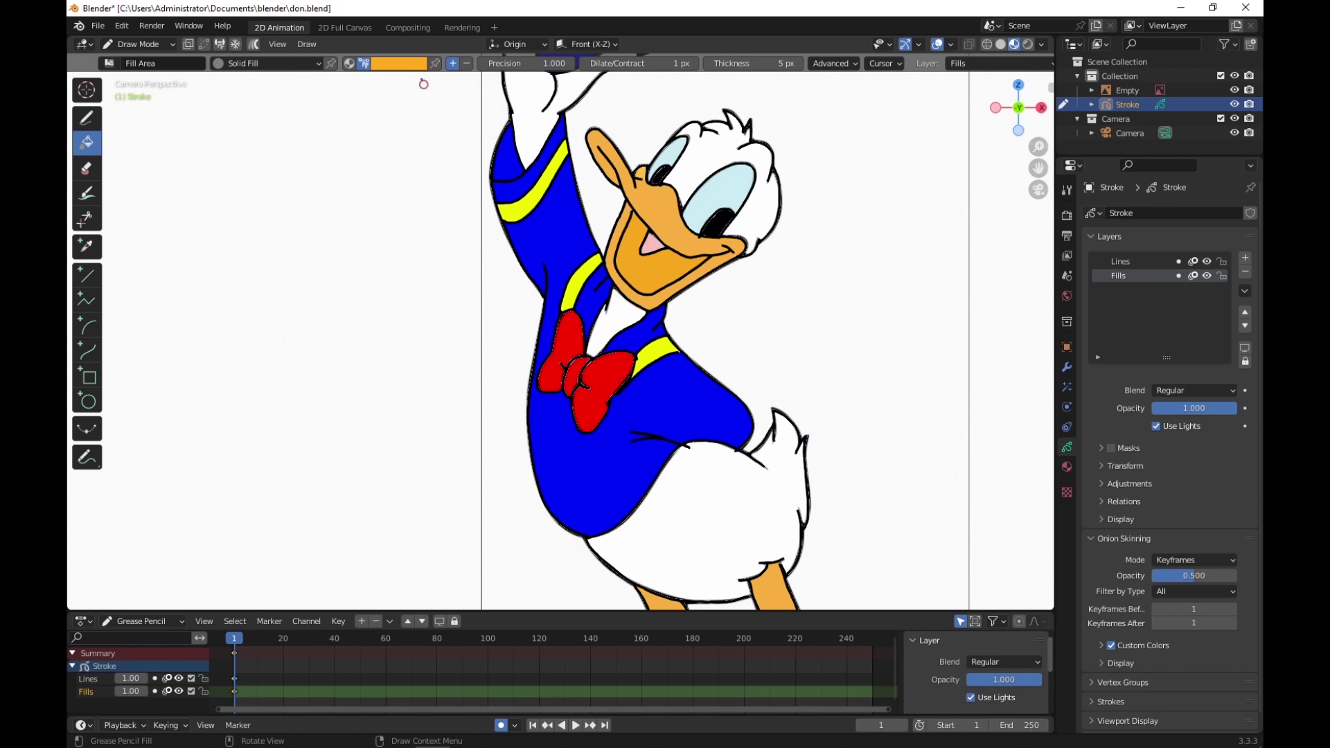
pyautogui.click(409, 64)
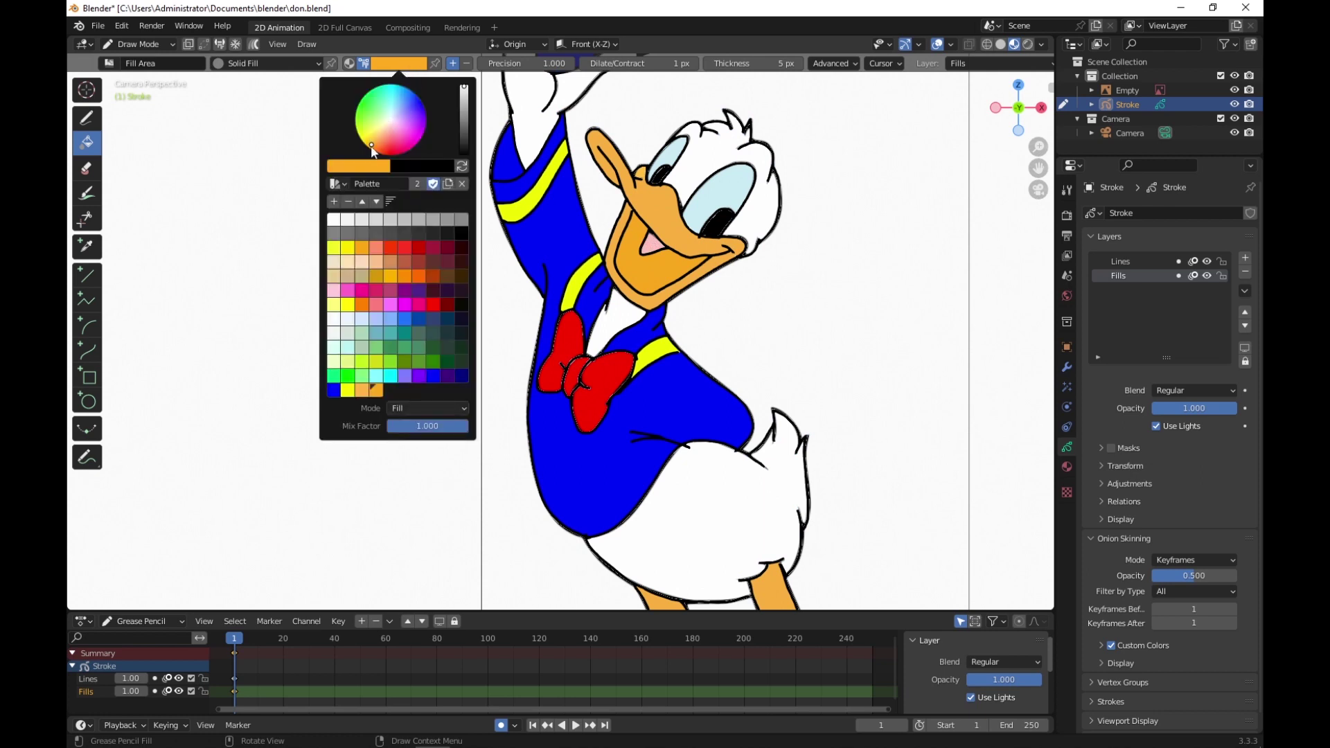
# Step: Add light pink to the palette, fill the tongue with it, save, then choose light blue
pyautogui.moveTo(379, 131); pyautogui.dragTo(395, 126)
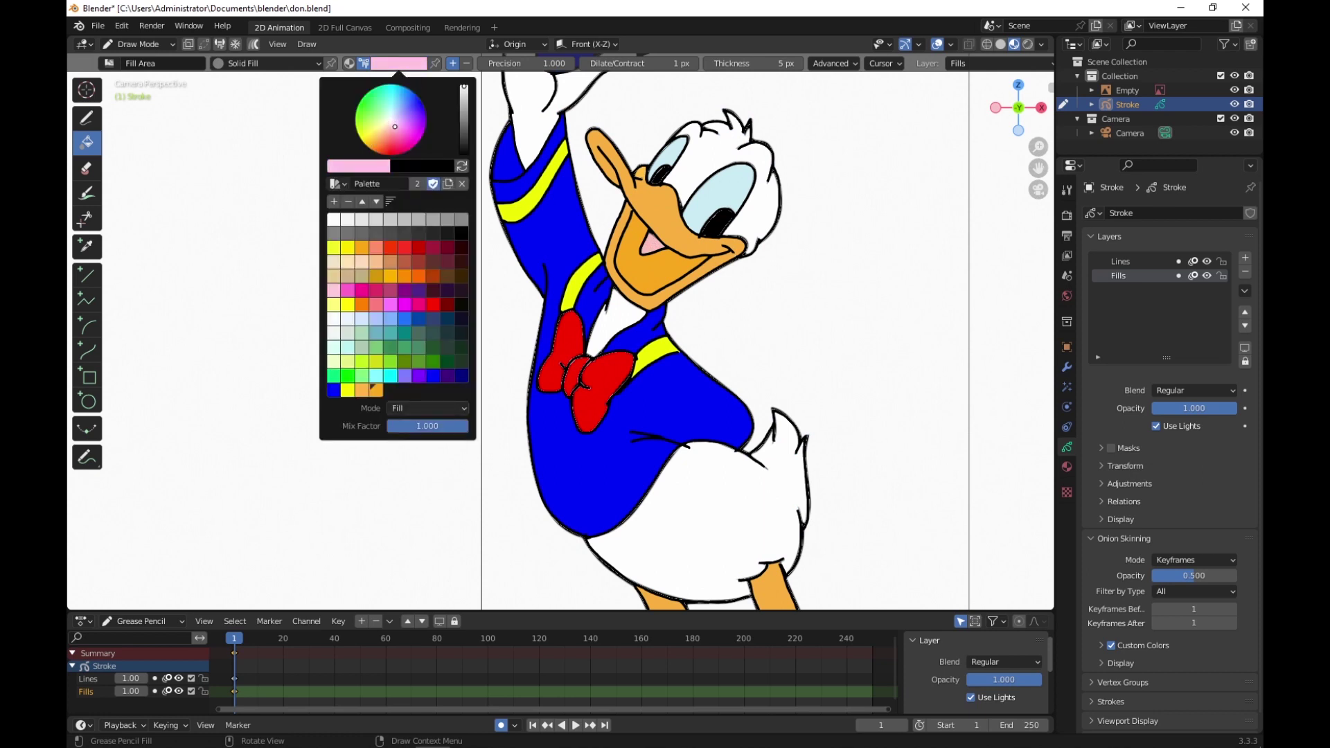
pyautogui.click(334, 202)
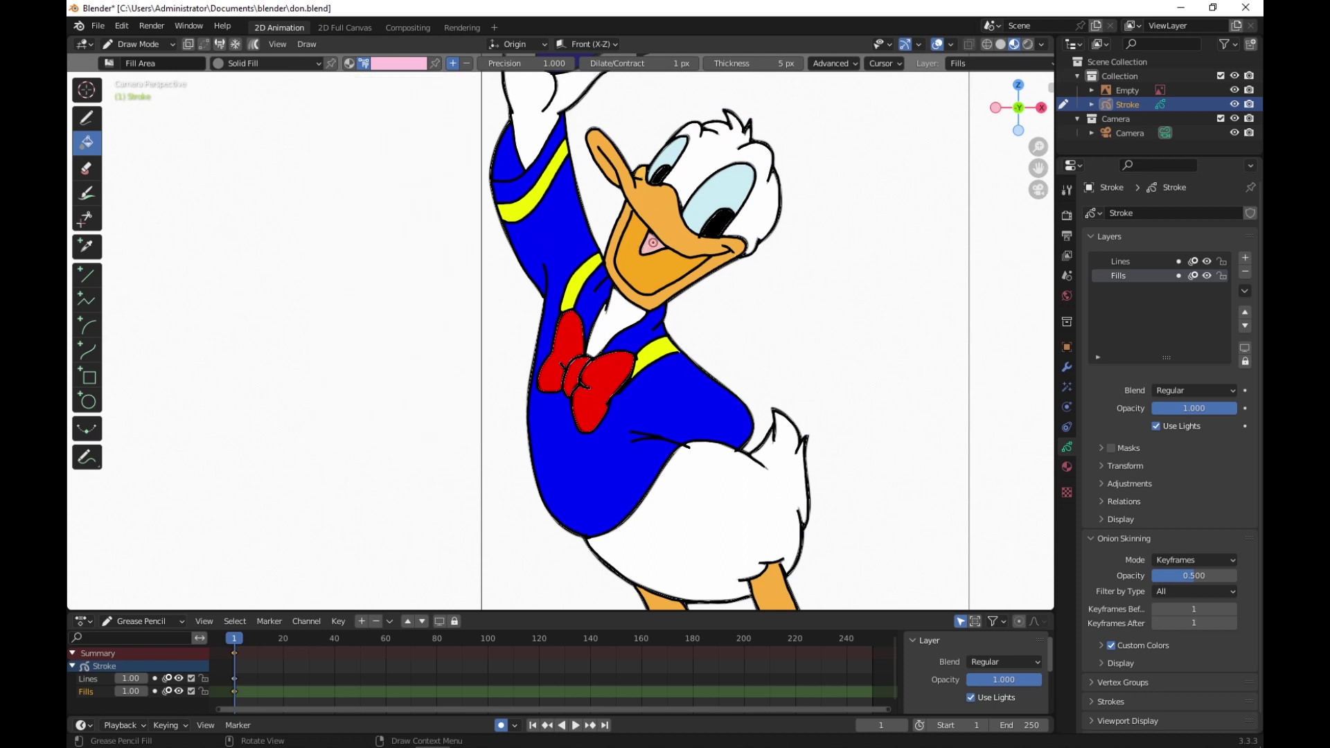
pyautogui.click(653, 242)
pyautogui.hotkey('ctrl', 's')
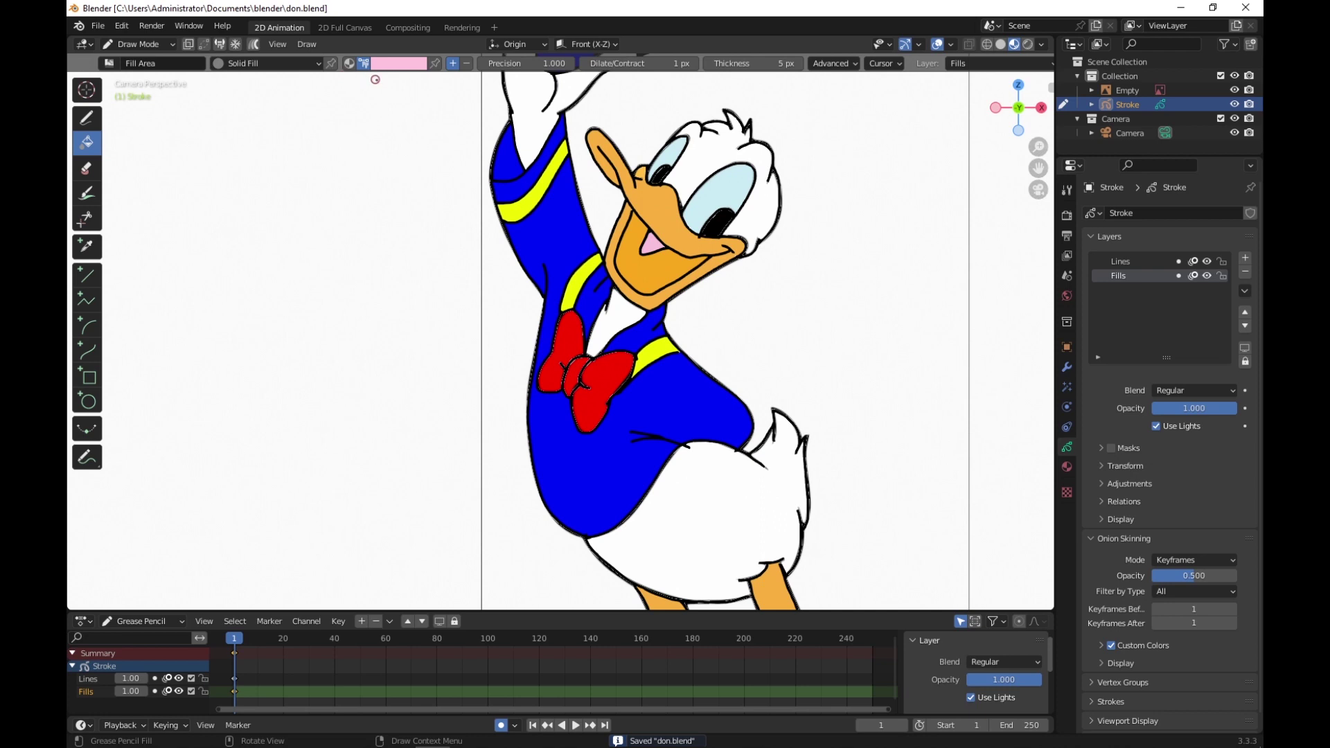
pyautogui.click(409, 67)
pyautogui.click(403, 107)
# Step: Make the fill blue paler and fill both of Donald's eyes with it
pyautogui.moveTo(403, 107); pyautogui.dragTo(398, 108)
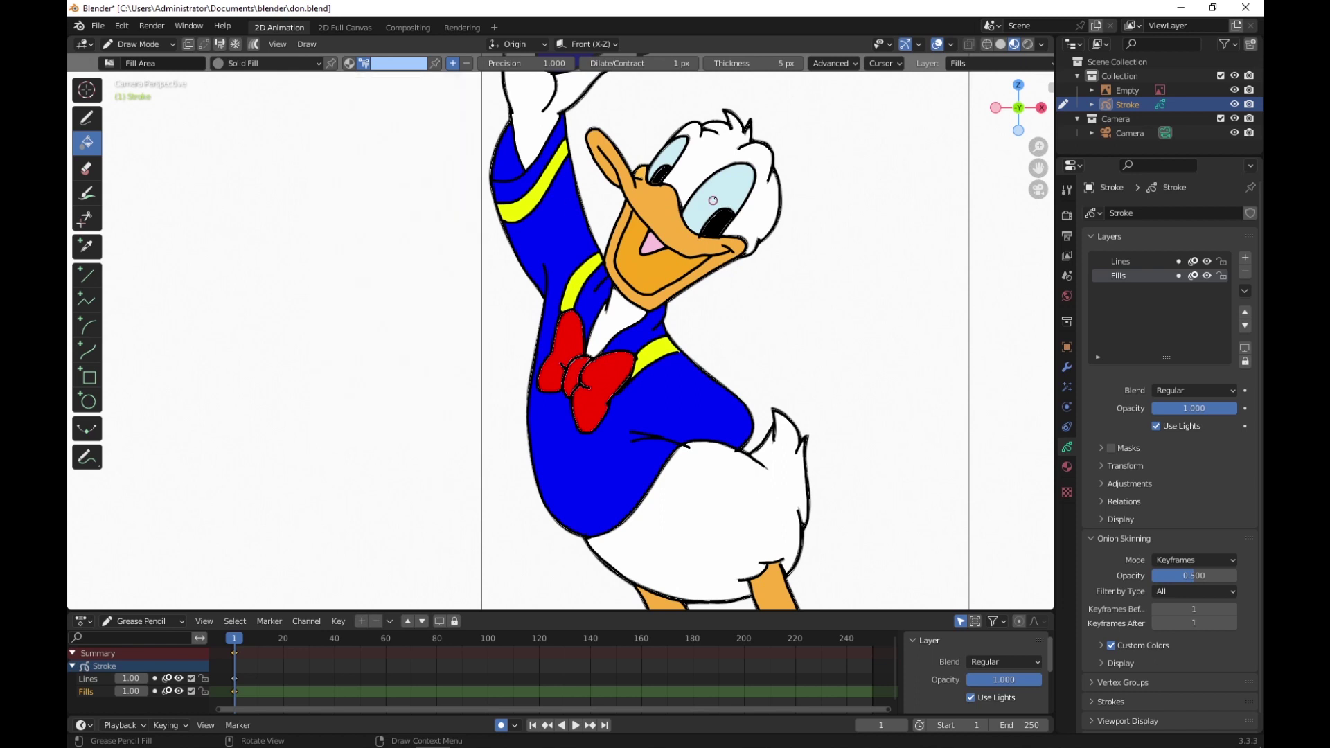
pyautogui.click(726, 187)
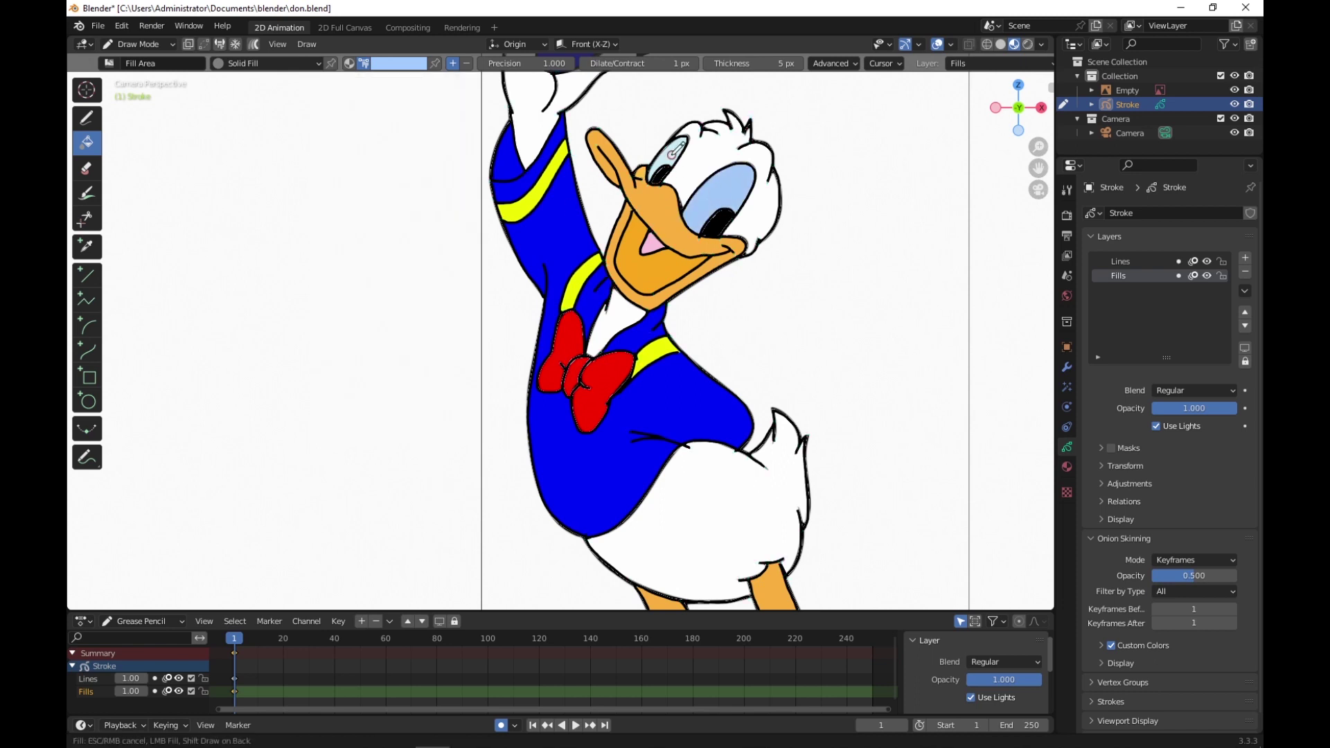
pyautogui.click(672, 154)
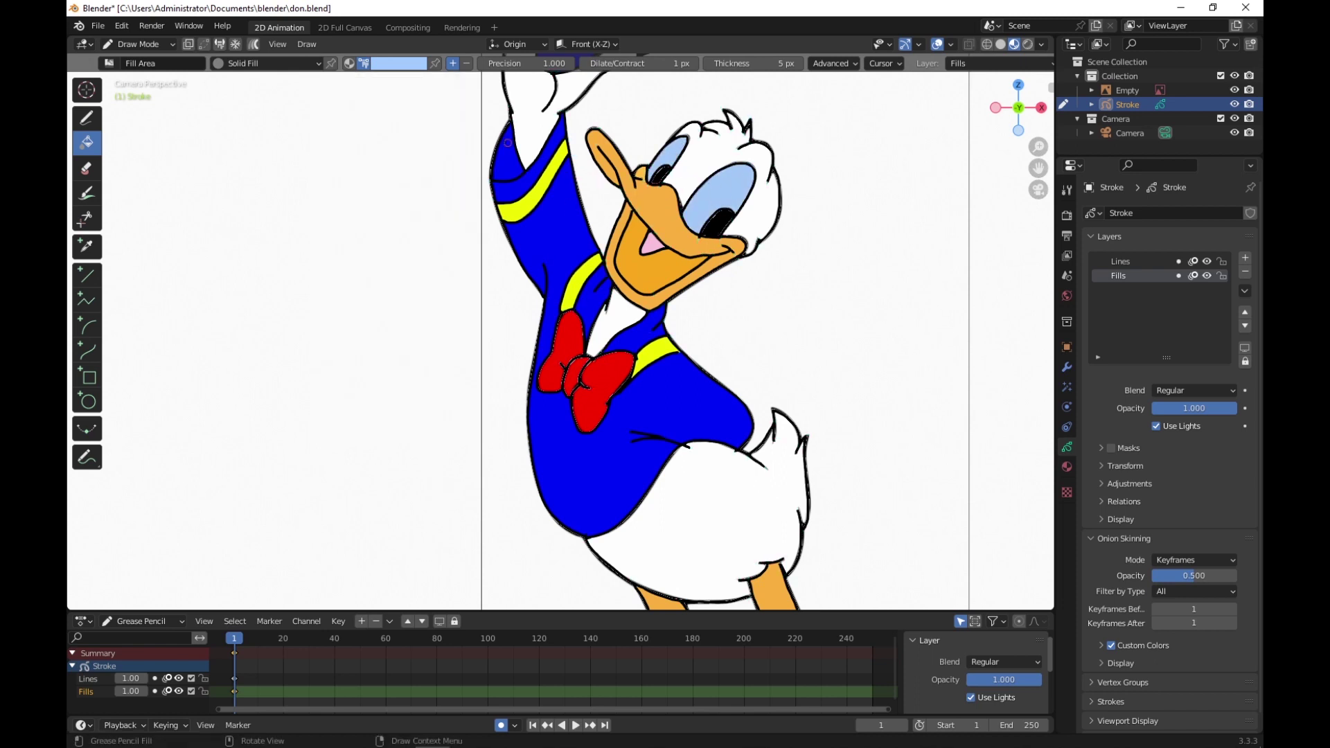
# Step: Fill one region of the drawing with black and save the file
pyautogui.click(399, 65)
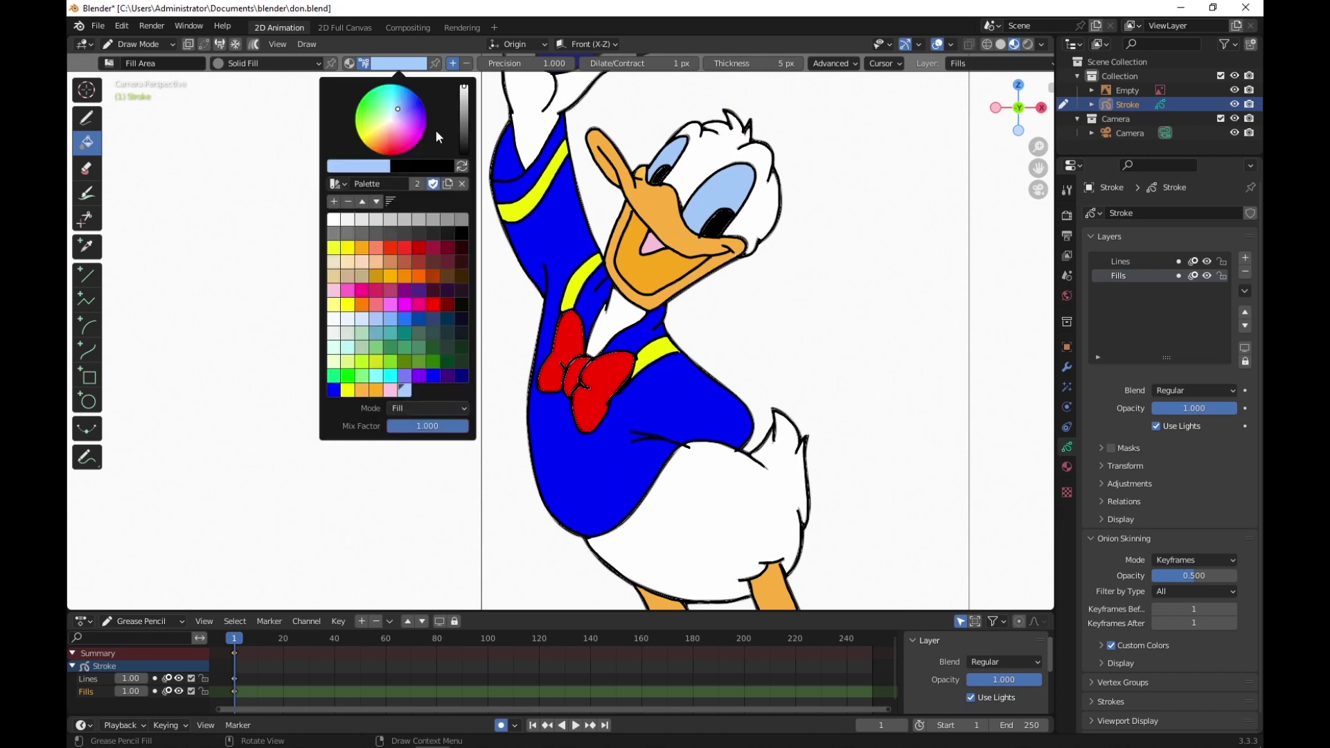
pyautogui.click(462, 235)
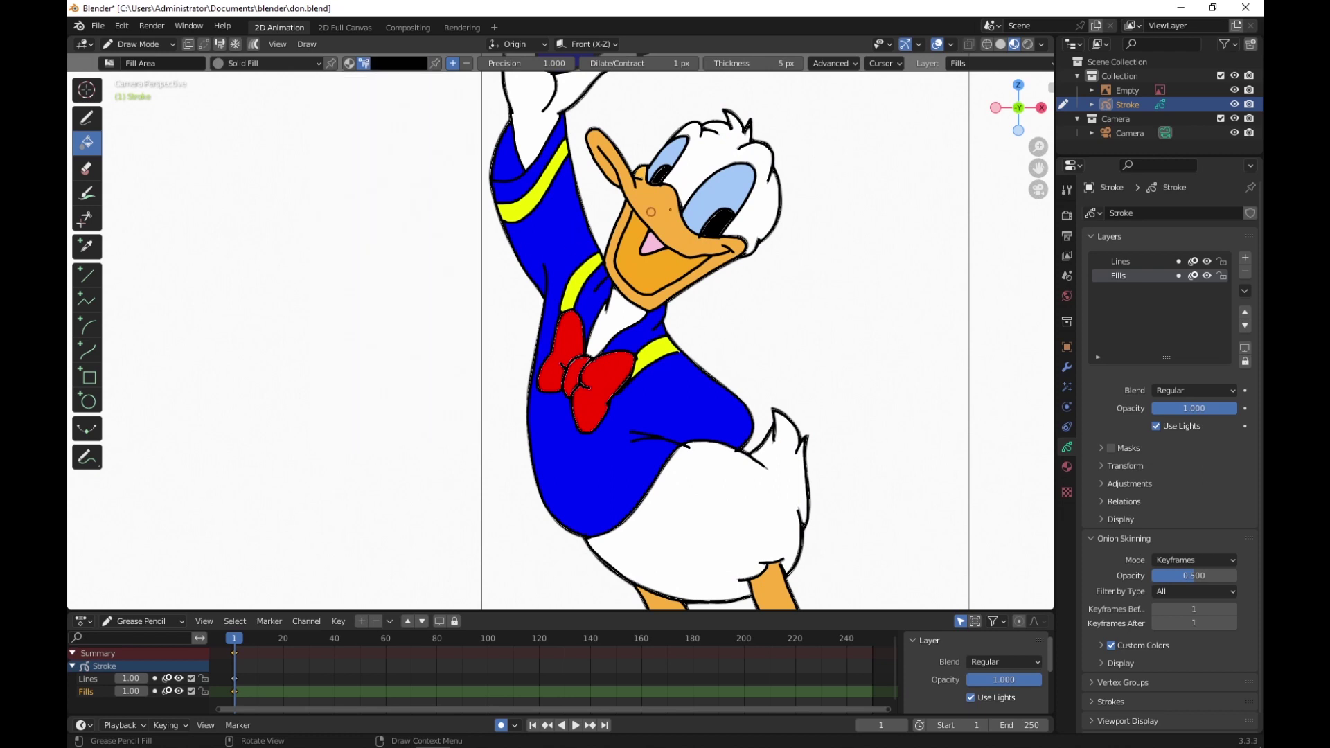
pyautogui.click(721, 224)
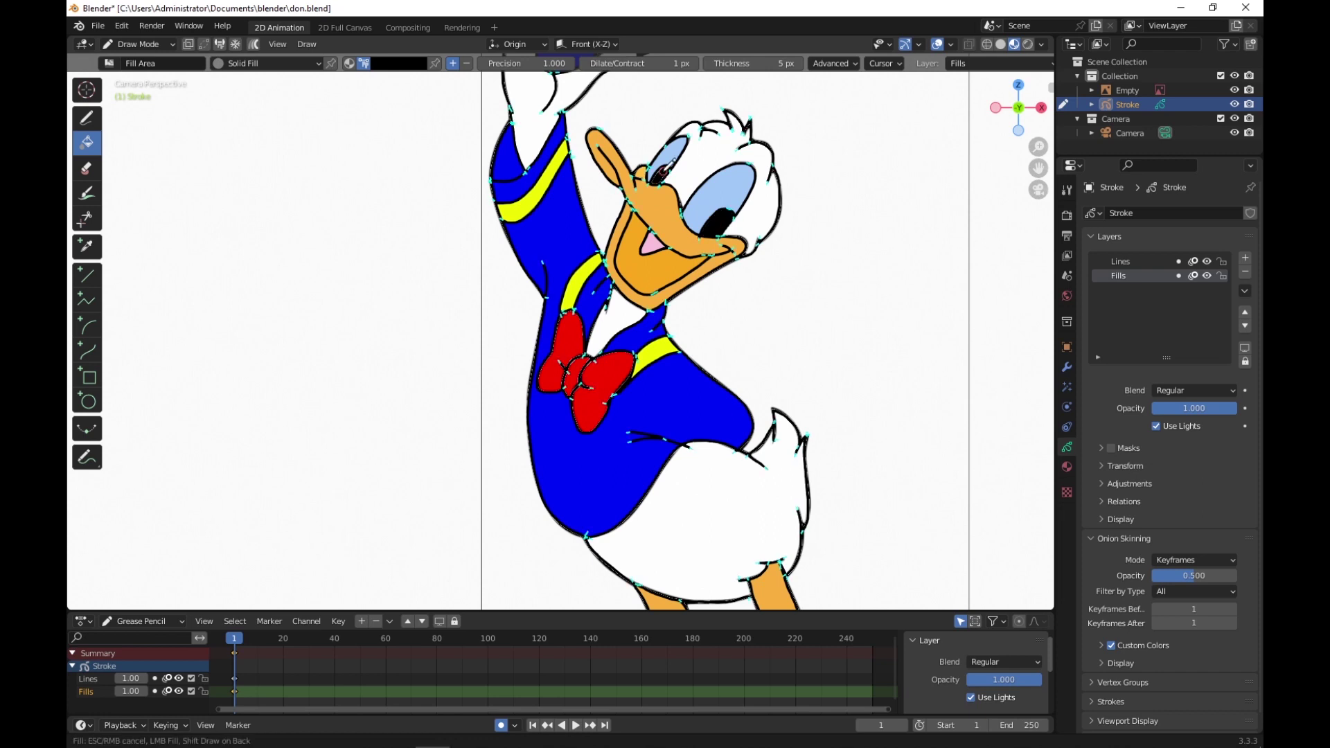
pyautogui.scroll(1, 734, 222)
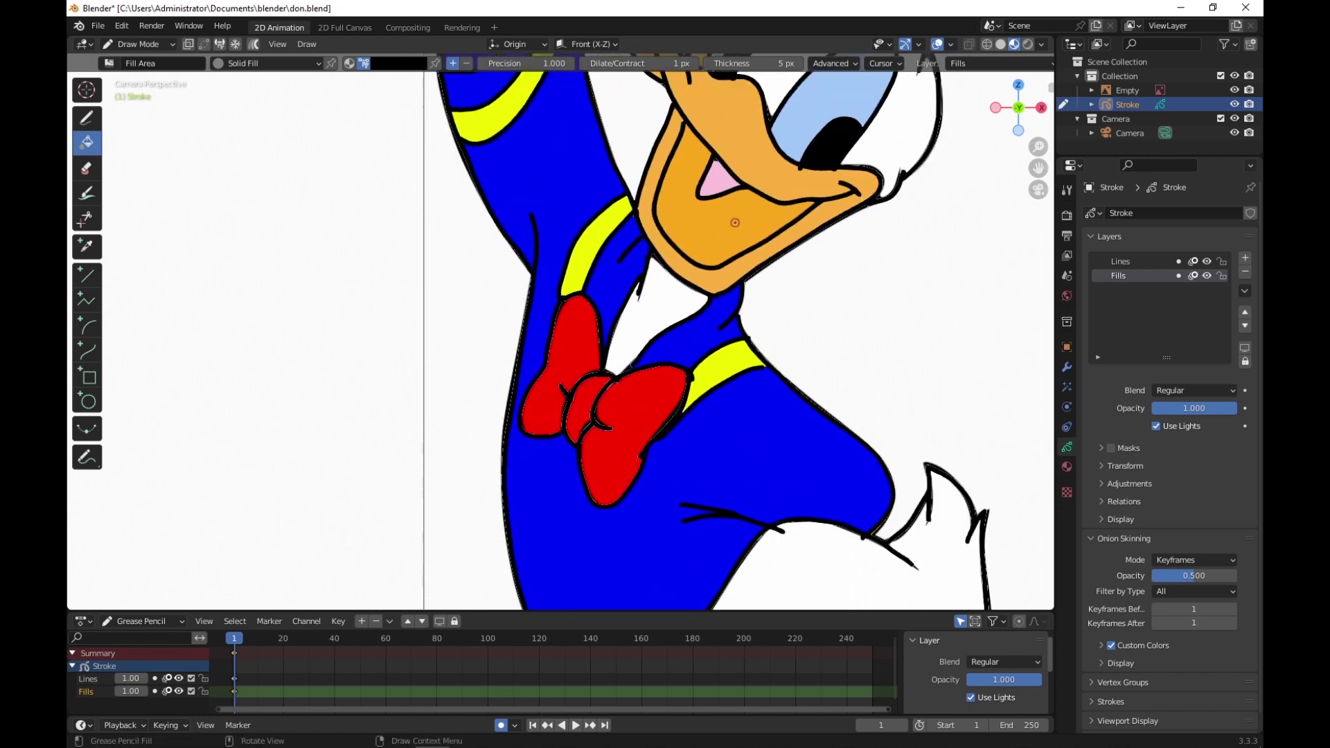
pyautogui.scroll(-2, 736, 221)
pyautogui.scroll(-3, 733, 215)
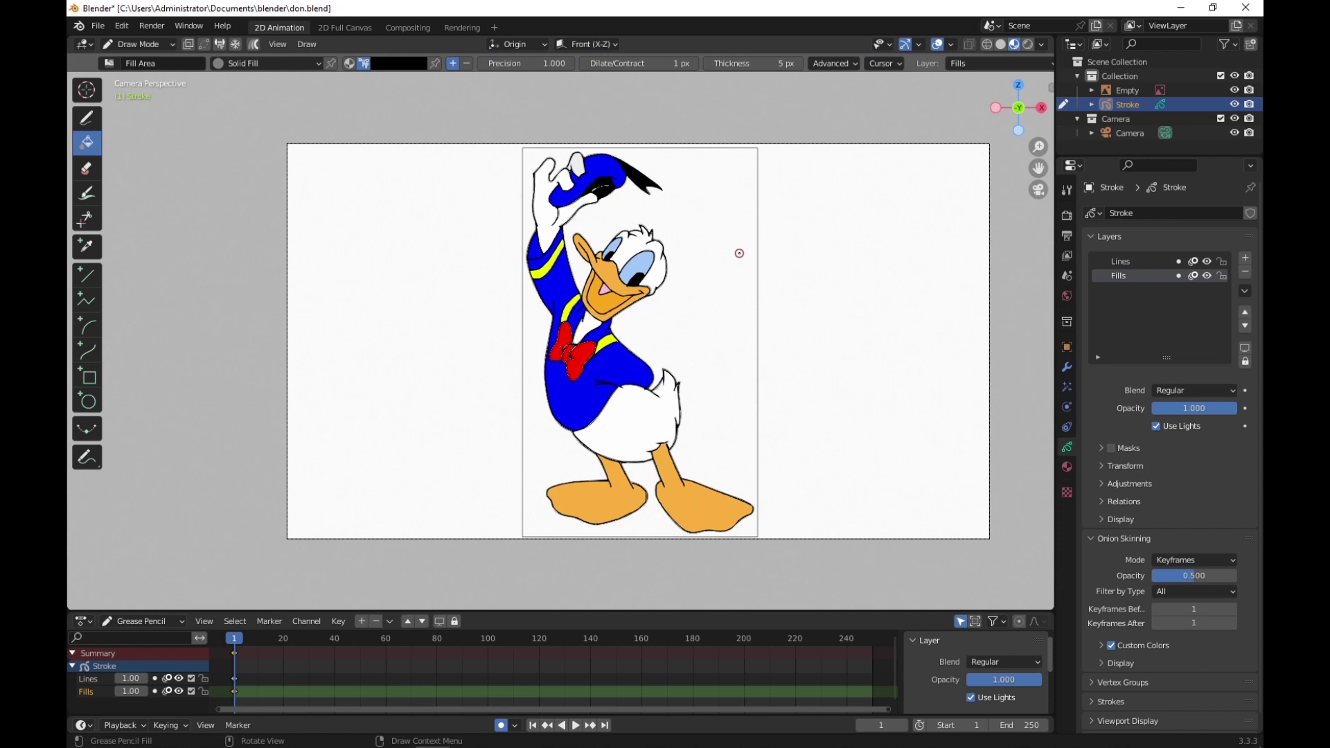
pyautogui.scroll(1, 739, 252)
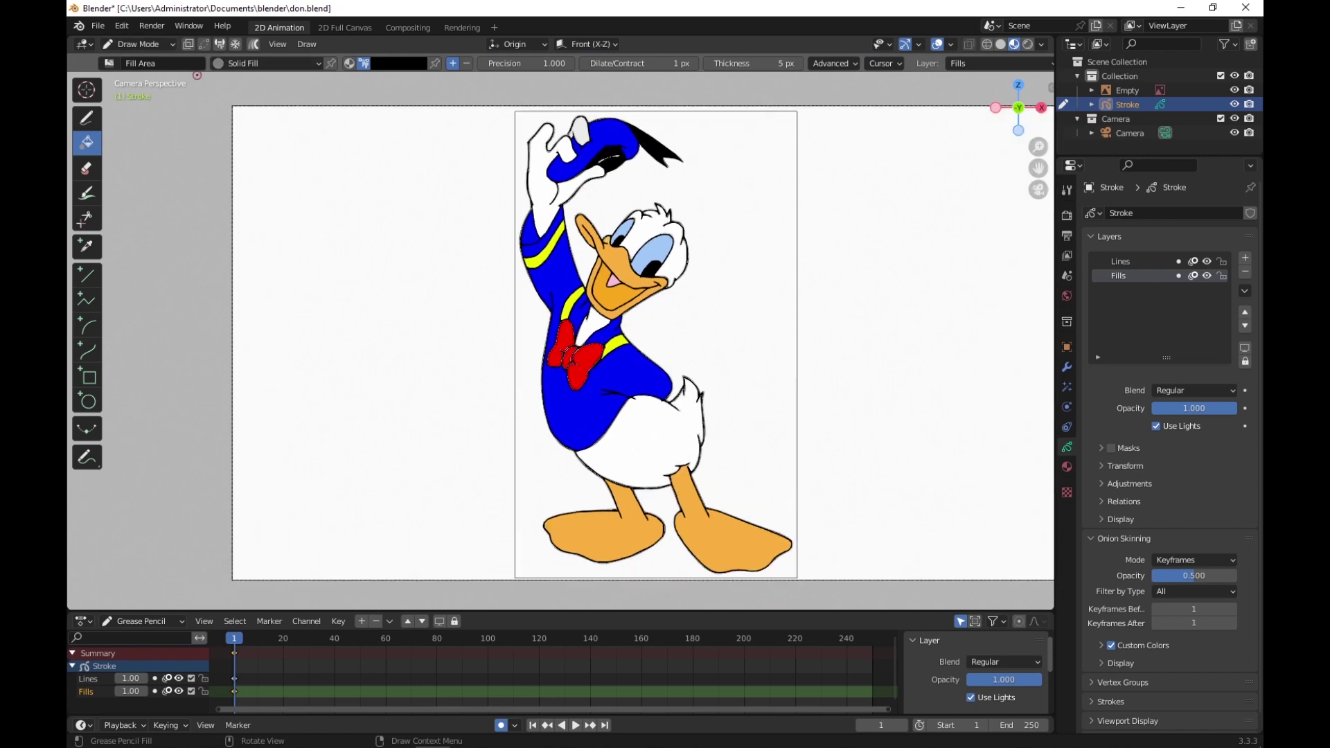
pyautogui.hotkey('ctrl', 's')
pyautogui.click(149, 39)
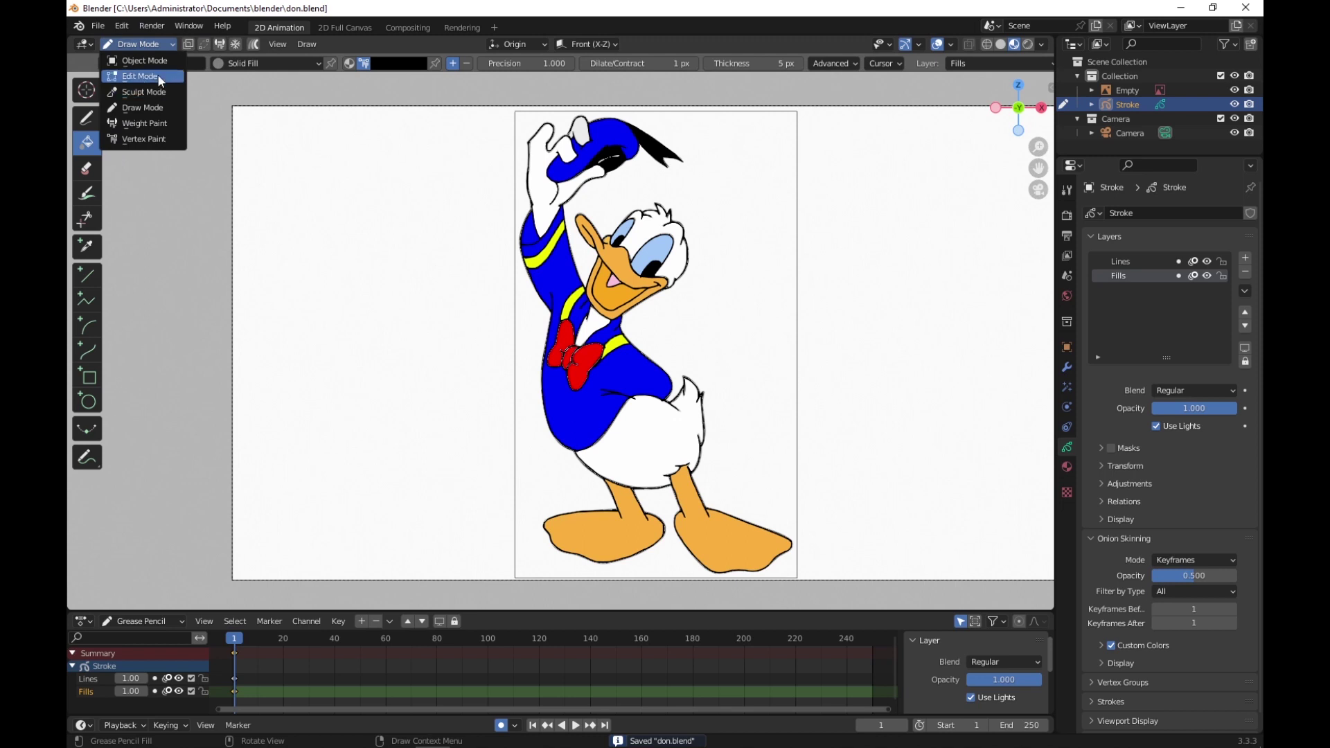
pyautogui.click(142, 60)
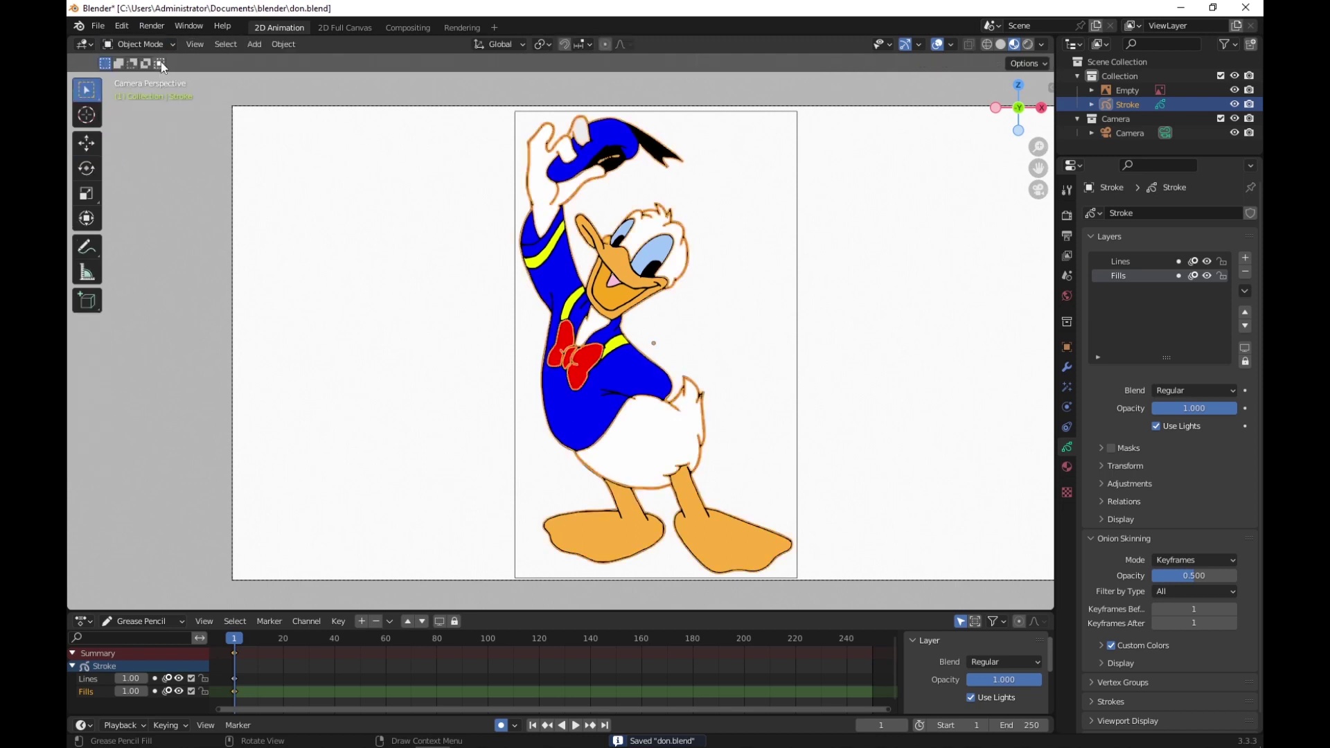
pyautogui.click(769, 297)
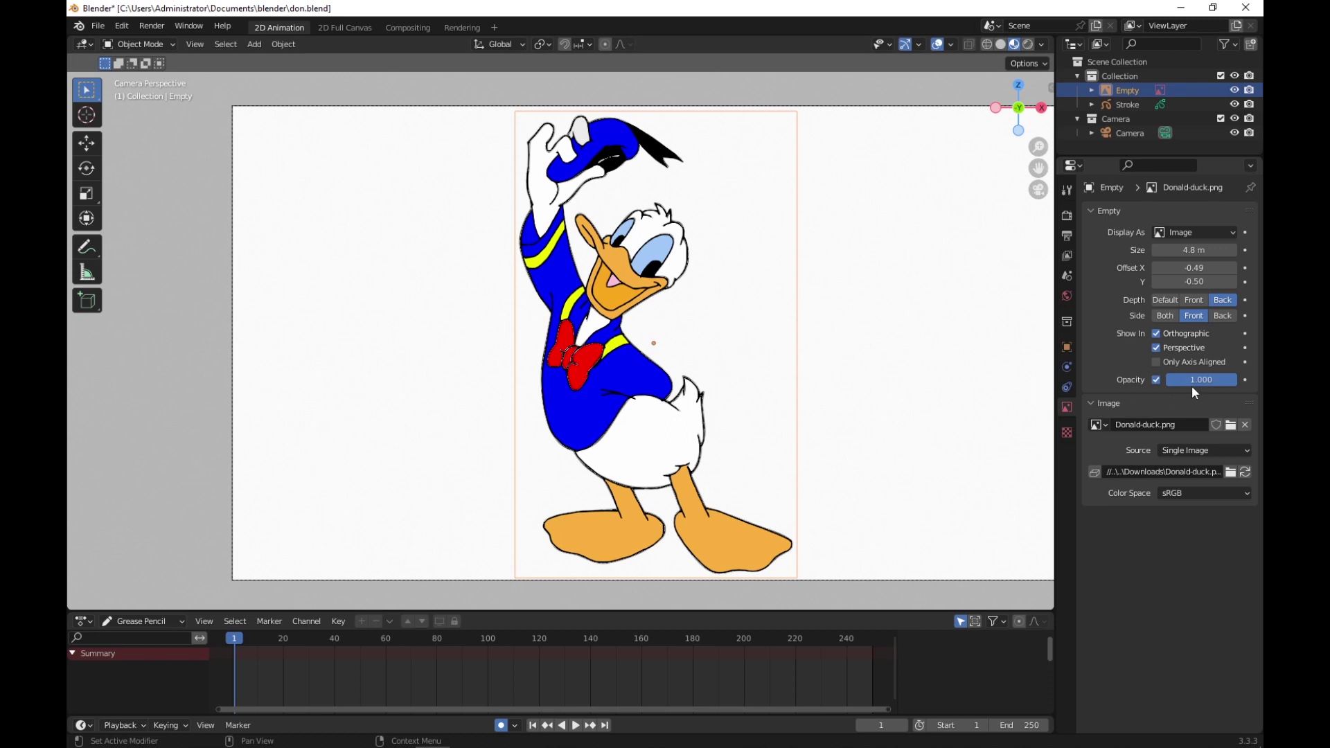
pyautogui.moveTo(1229, 377)
pyautogui.mouseDown()
pyautogui.moveTo(1166, 379)
pyautogui.moveTo(1237, 379)
pyautogui.mouseUp()
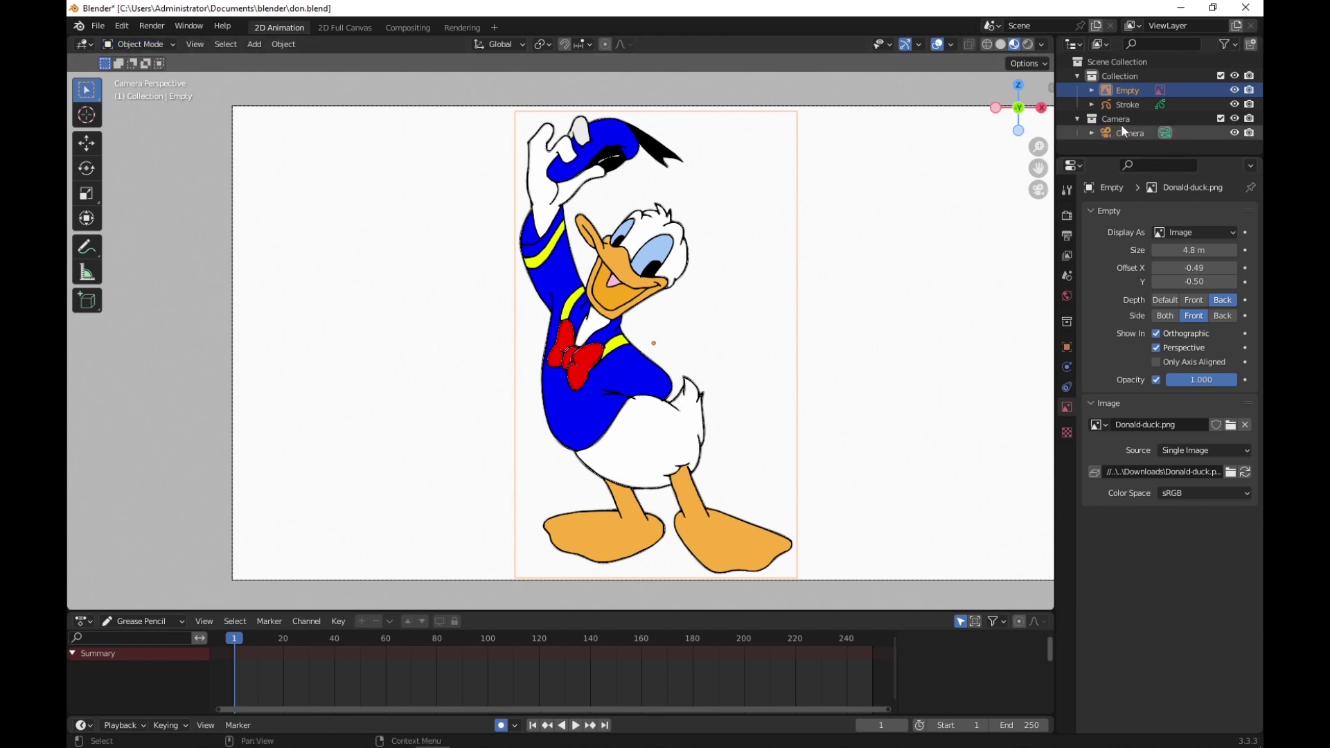
pyautogui.click(1142, 103)
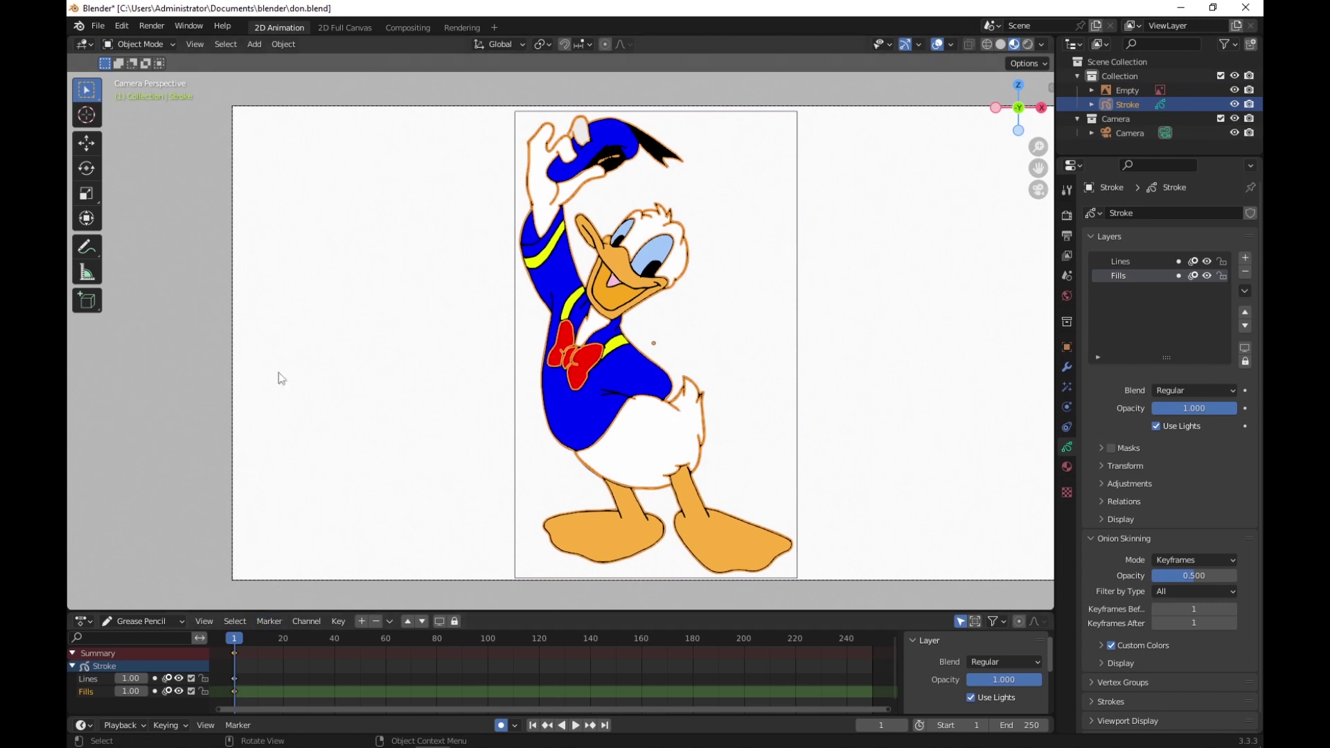
pyautogui.click(165, 44)
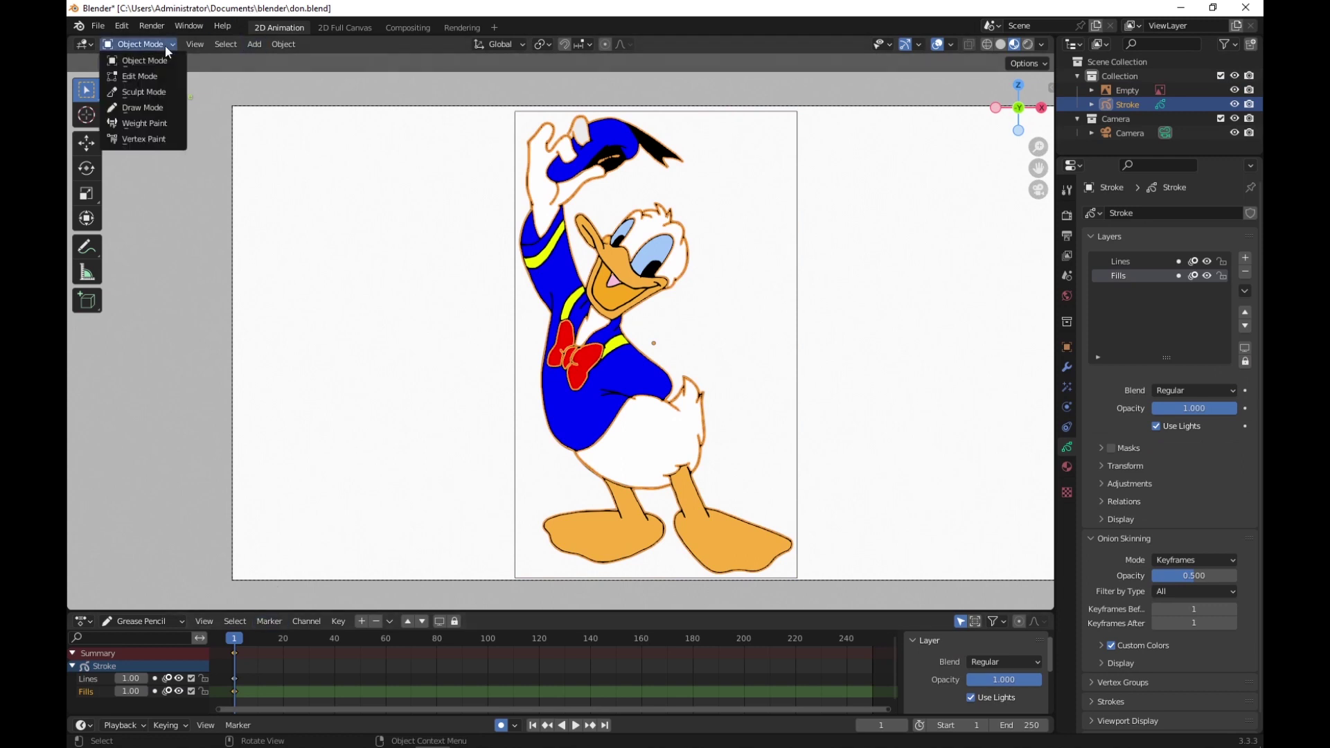
pyautogui.click(151, 107)
# Step: Pick red as the fill colour and fine-tune it to a bright, full-value red
pyautogui.scroll(3, 675, 352)
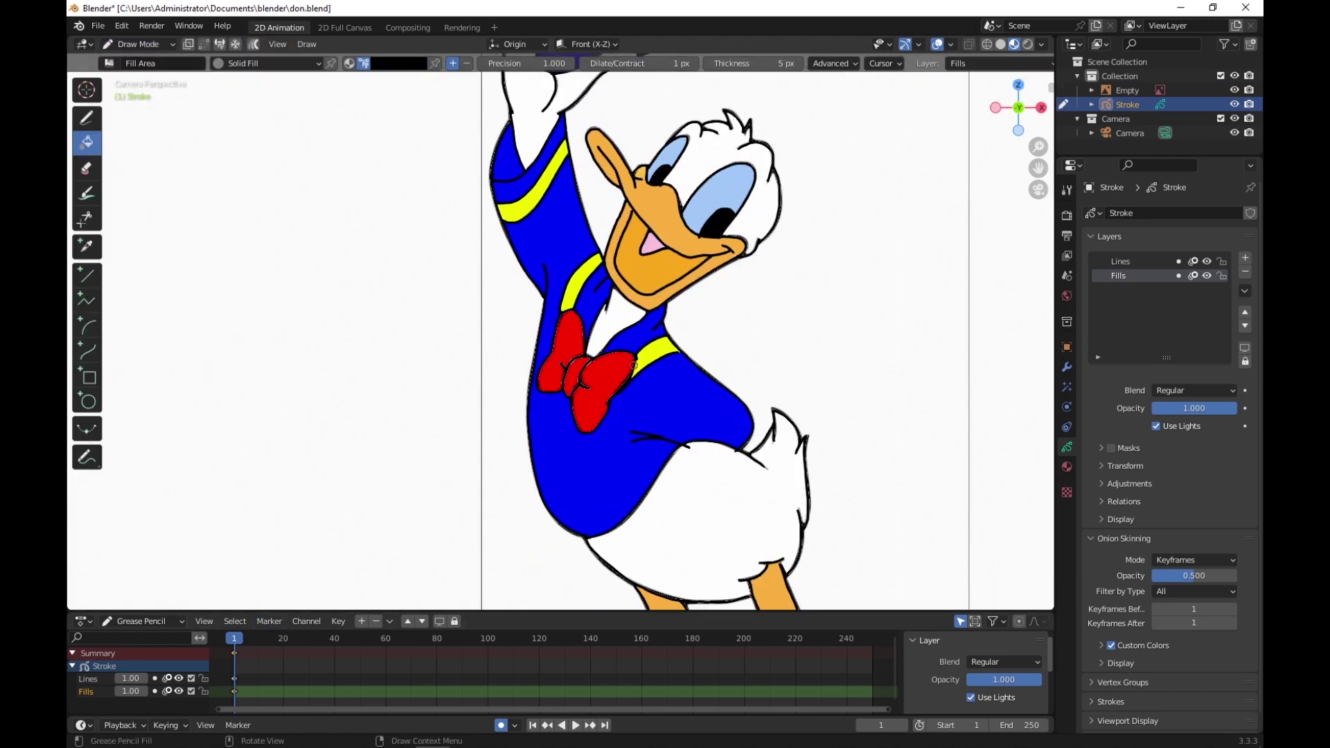
pyautogui.click(392, 64)
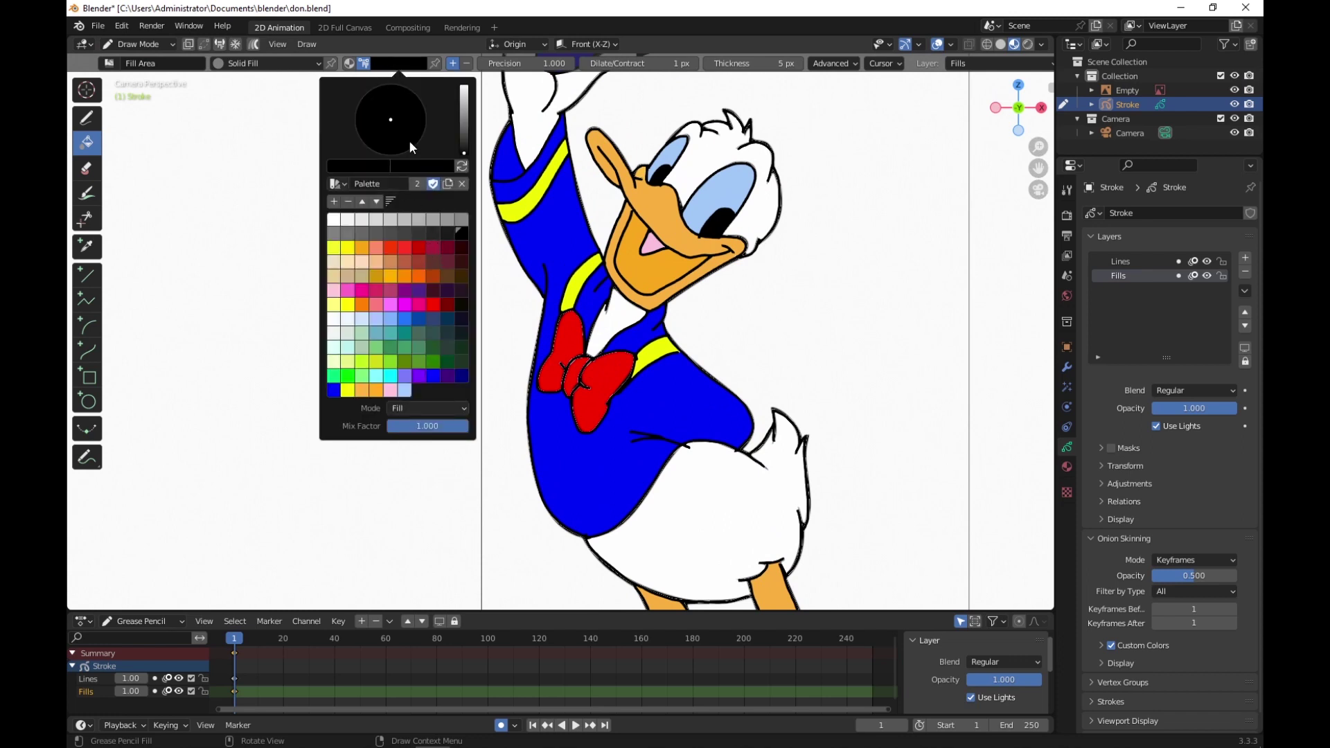
pyautogui.click(419, 247)
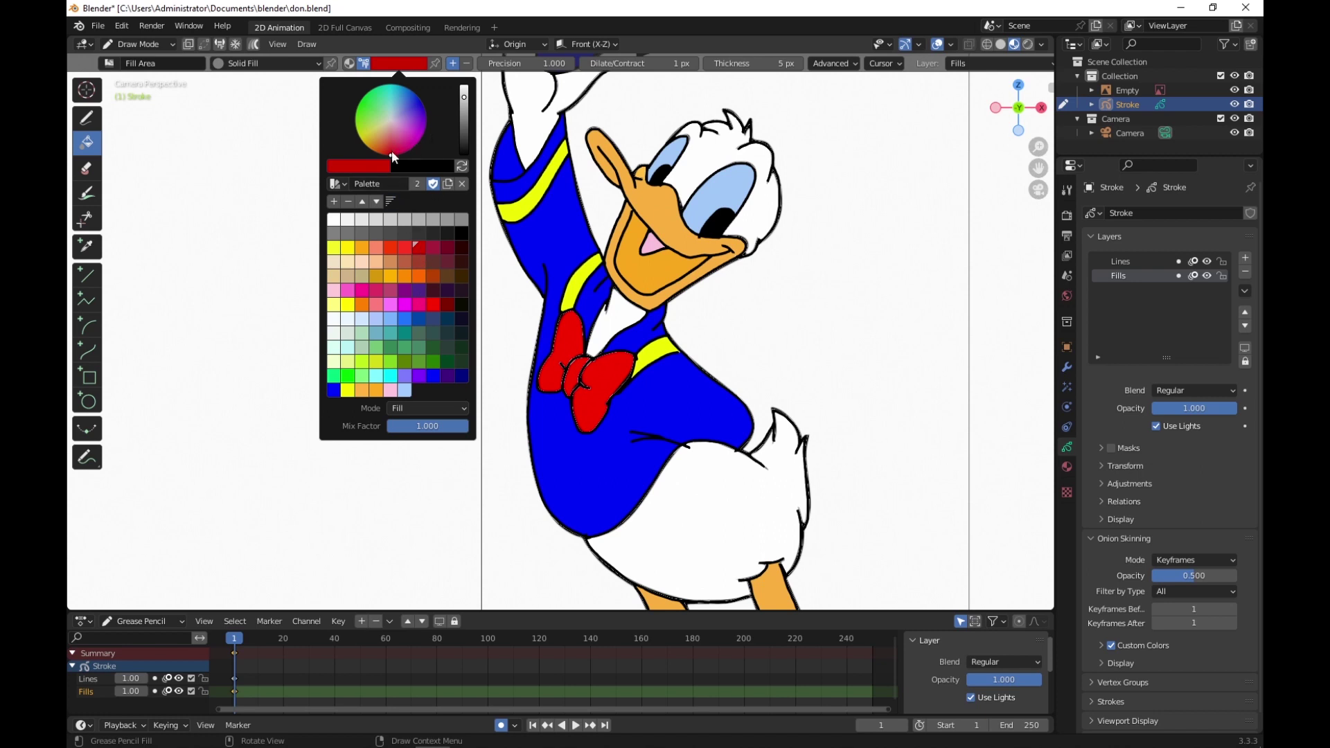
pyautogui.moveTo(392, 151); pyautogui.dragTo(391, 156)
pyautogui.moveTo(386, 155); pyautogui.dragTo(387, 155)
pyautogui.moveTo(465, 97); pyautogui.dragTo(465, 86)
pyautogui.moveTo(389, 151); pyautogui.dragTo(389, 156)
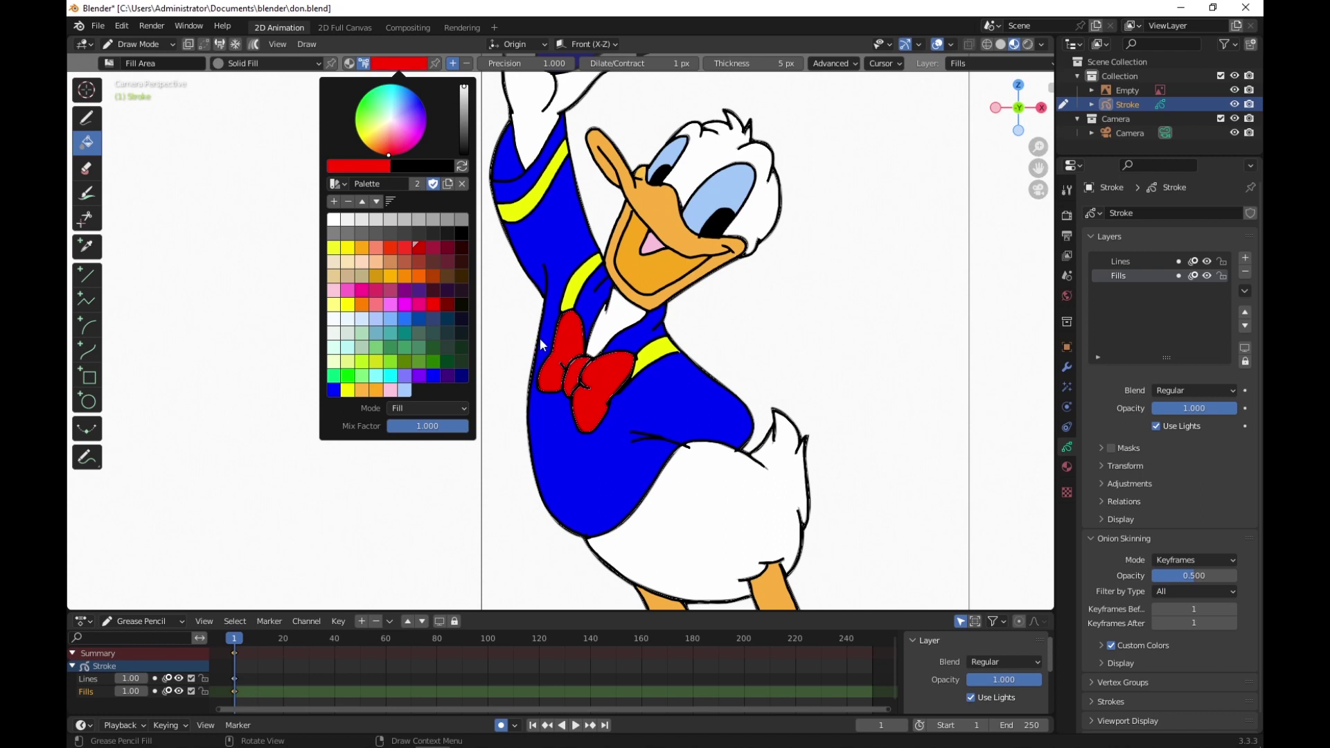
# Step: Refill the bow tie and its left loop with the bright red
pyautogui.click(607, 374)
pyautogui.click(572, 369)
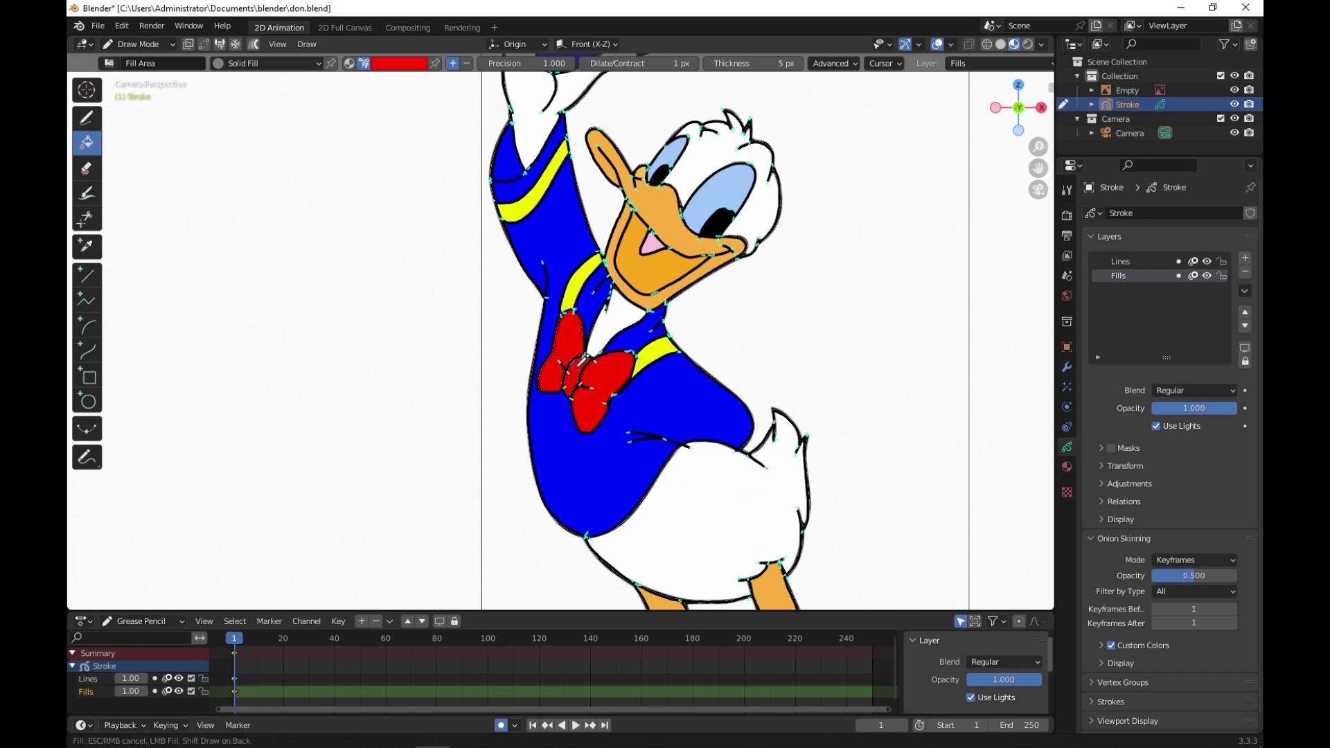
pyautogui.click(567, 338)
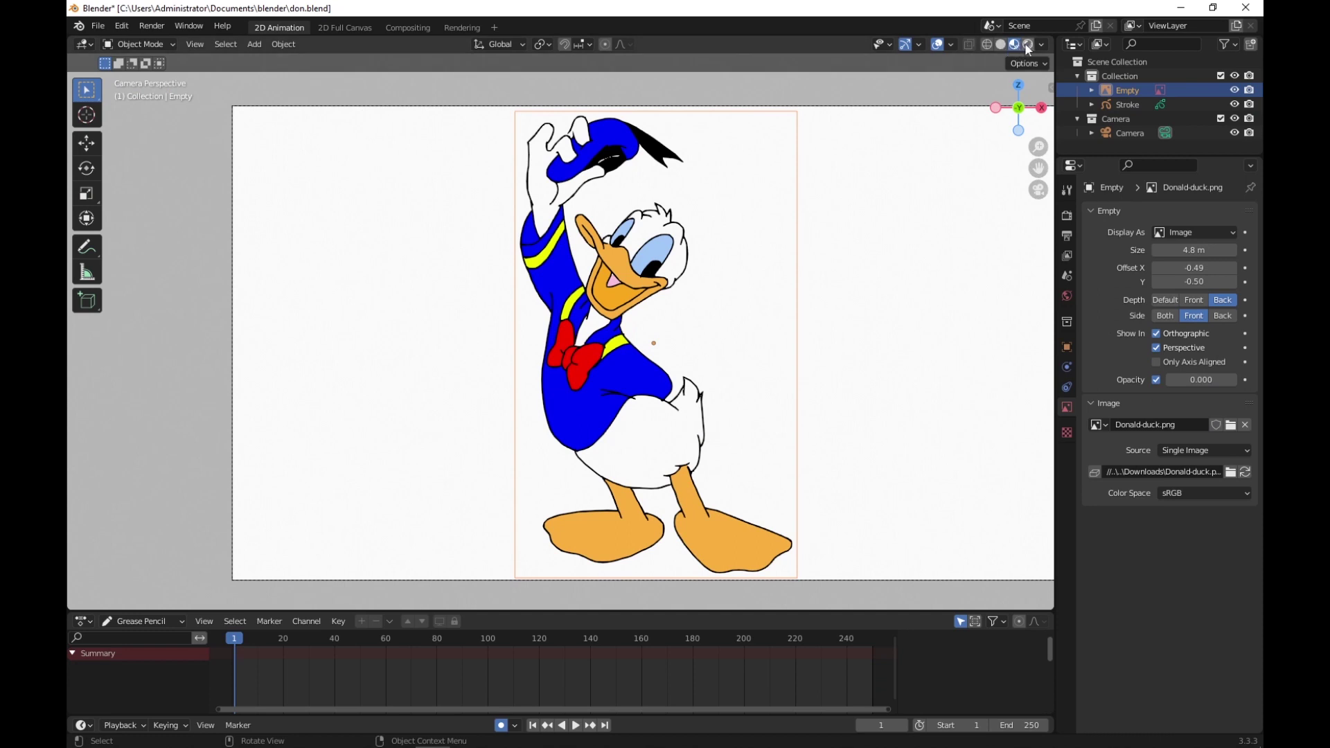
pyautogui.click(1001, 45)
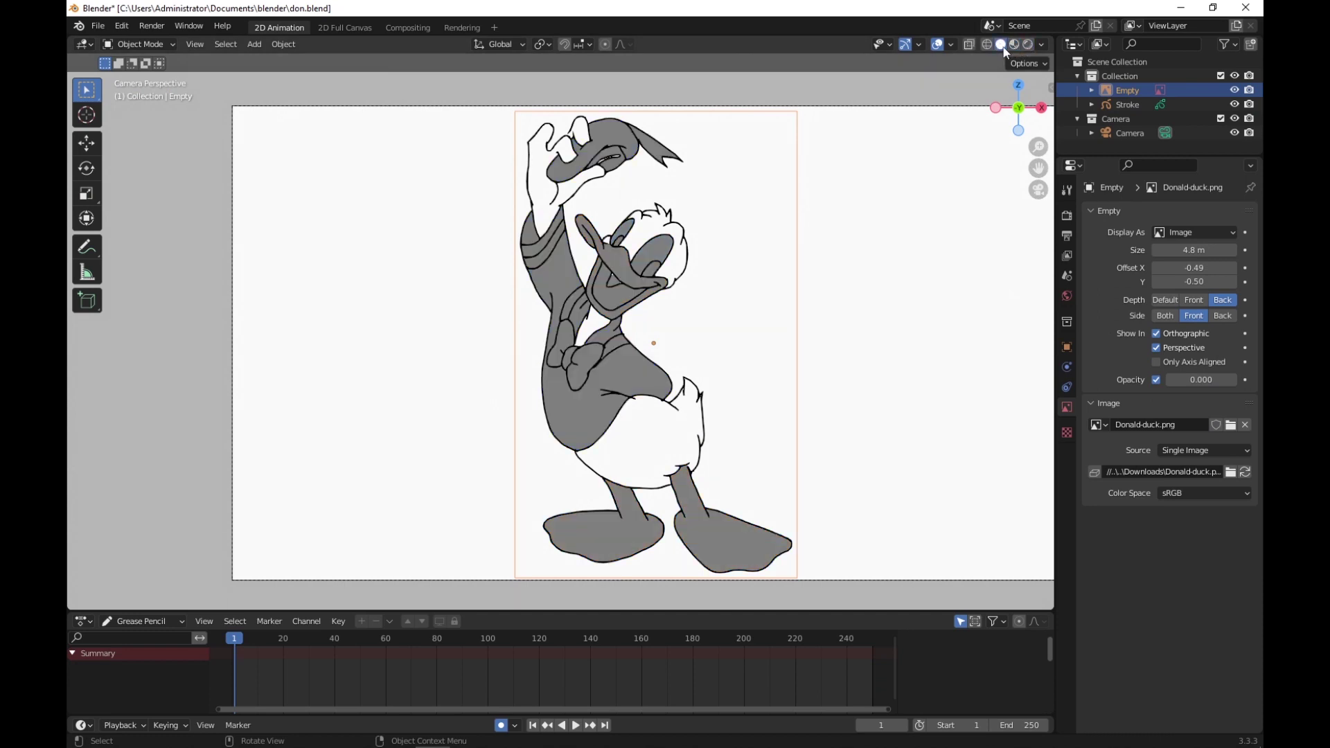
pyautogui.click(987, 45)
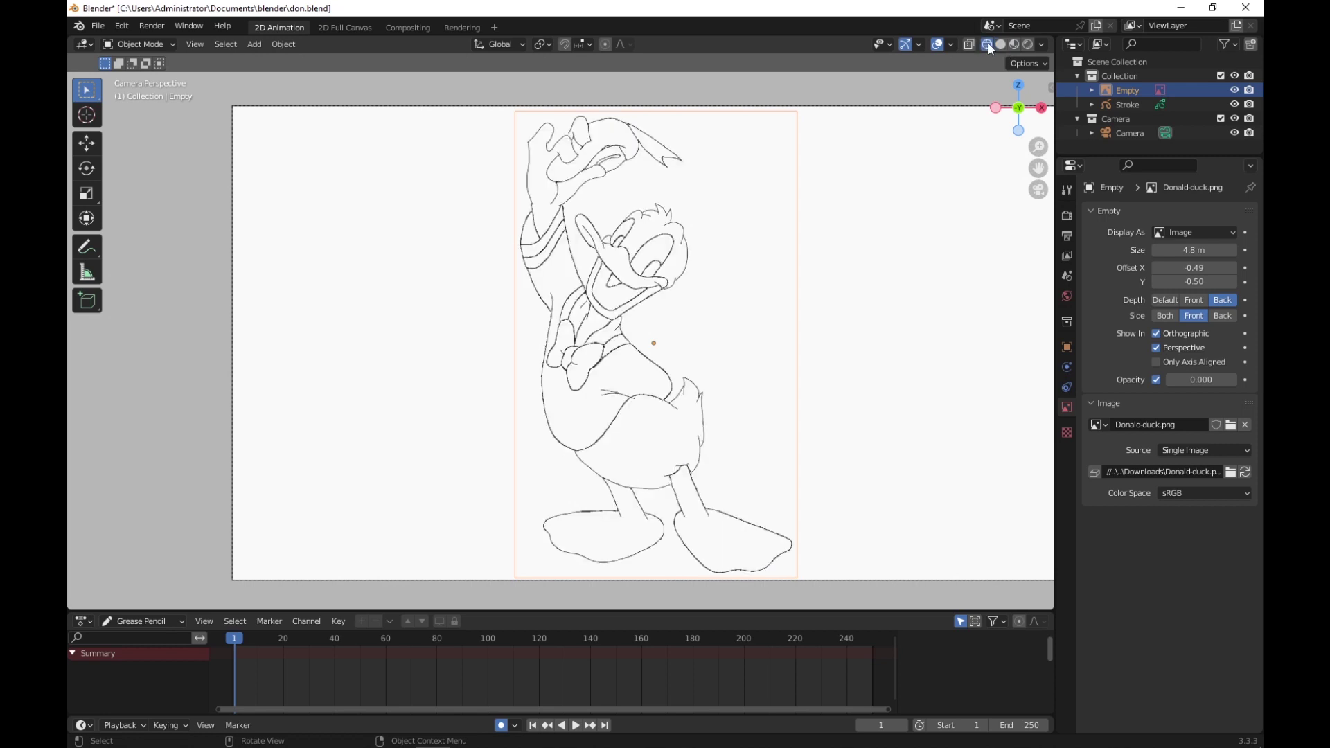
pyautogui.click(1001, 44)
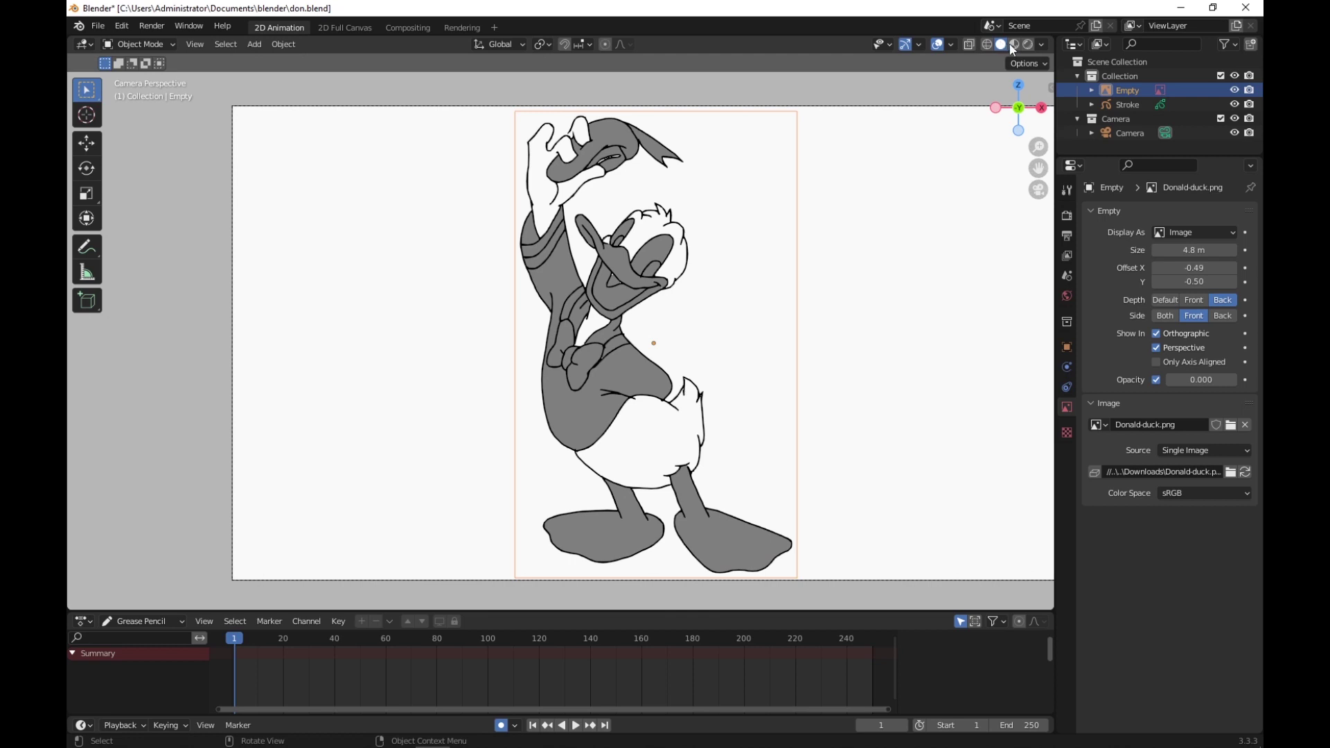
pyautogui.click(1014, 46)
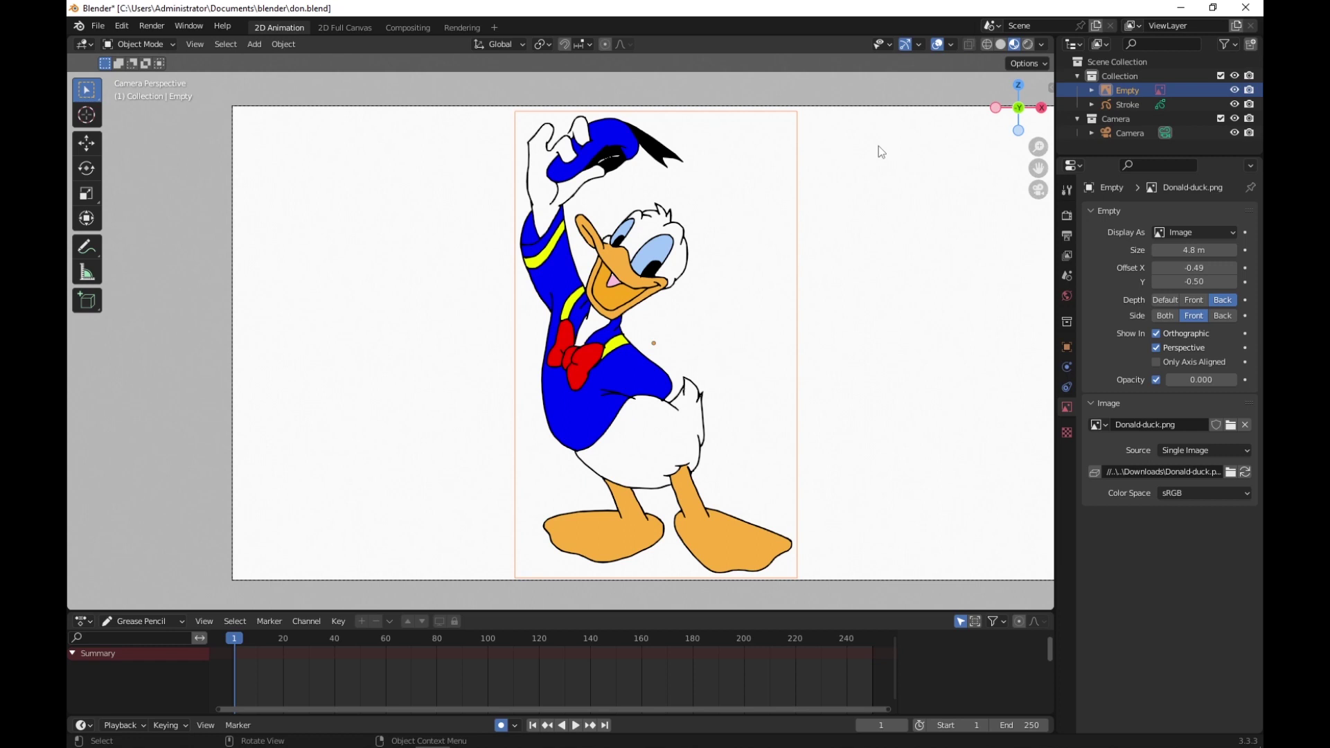
# Step: Render the drawing with F12 and save the render as DONALD.jpg in JPEG format
pyautogui.press('F12')
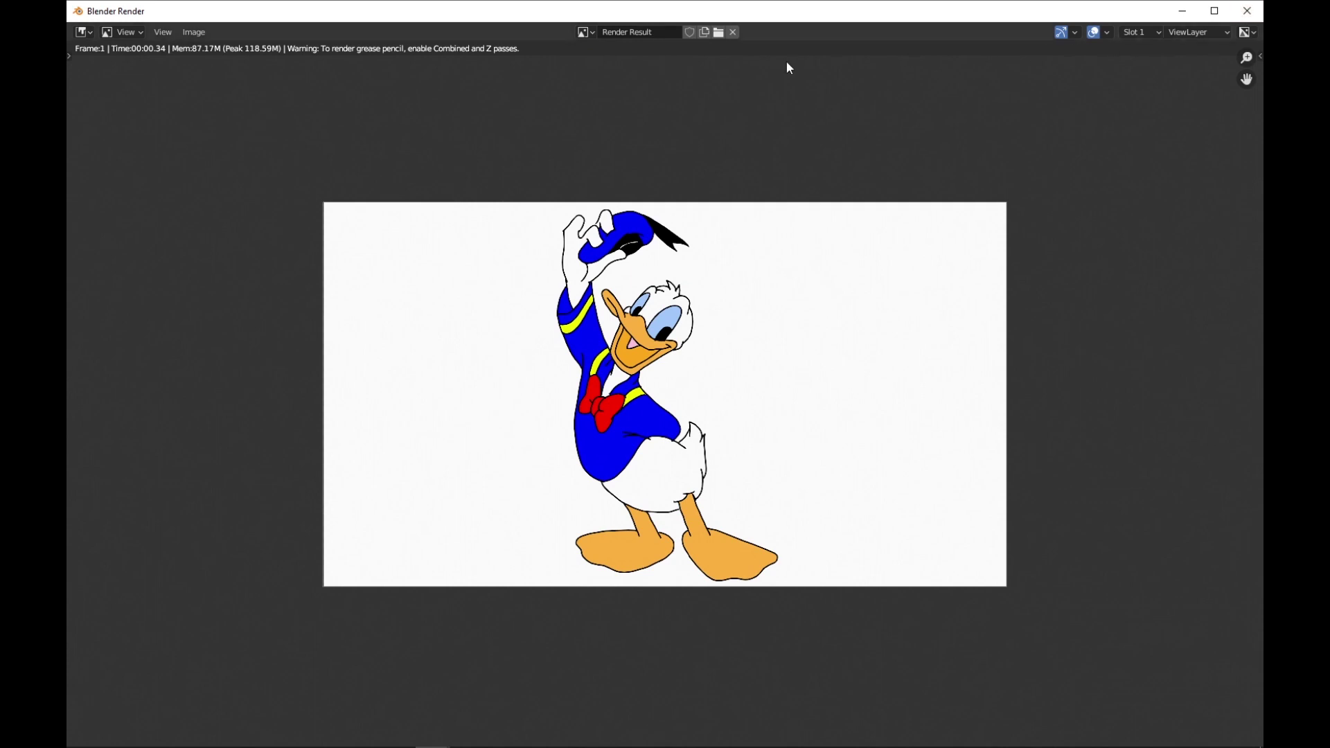
pyautogui.click(195, 33)
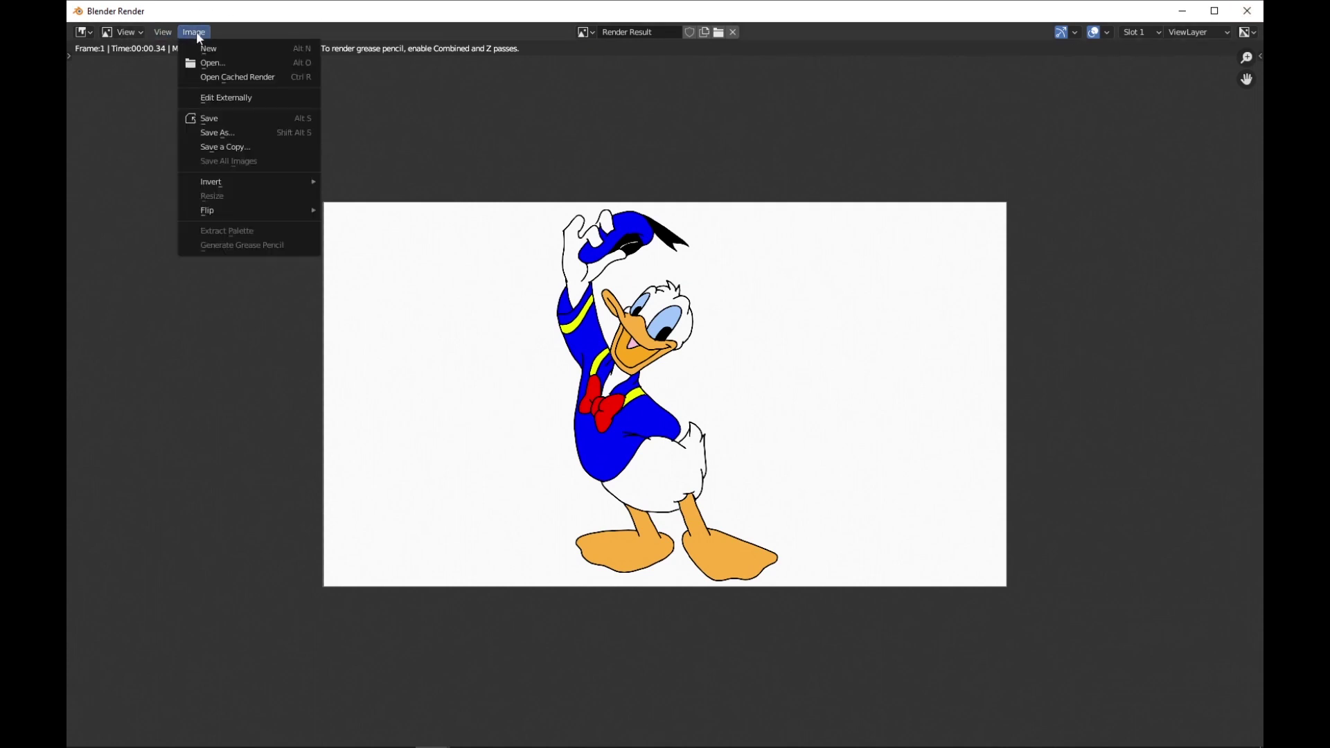
pyautogui.click(217, 121)
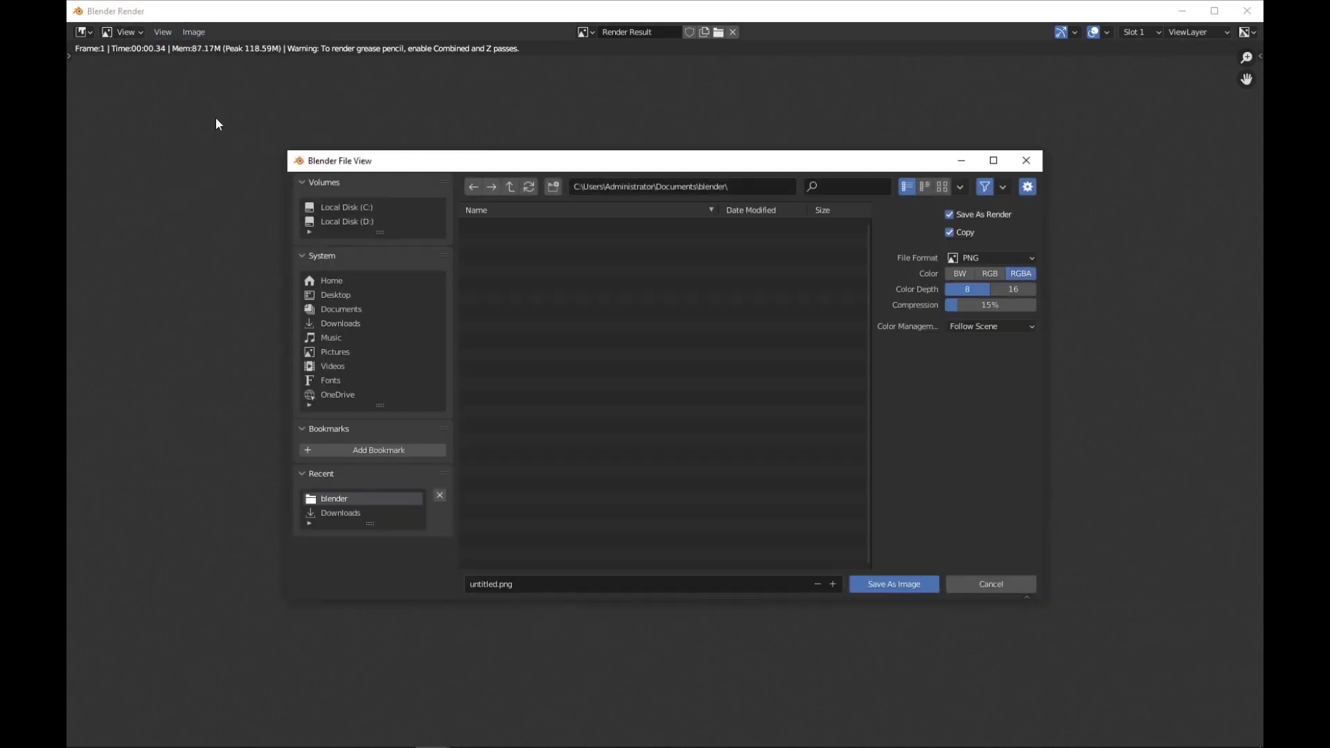
pyautogui.click(553, 583)
pyautogui.write('DONALD')
pyautogui.click(1030, 259)
pyautogui.click(1030, 258)
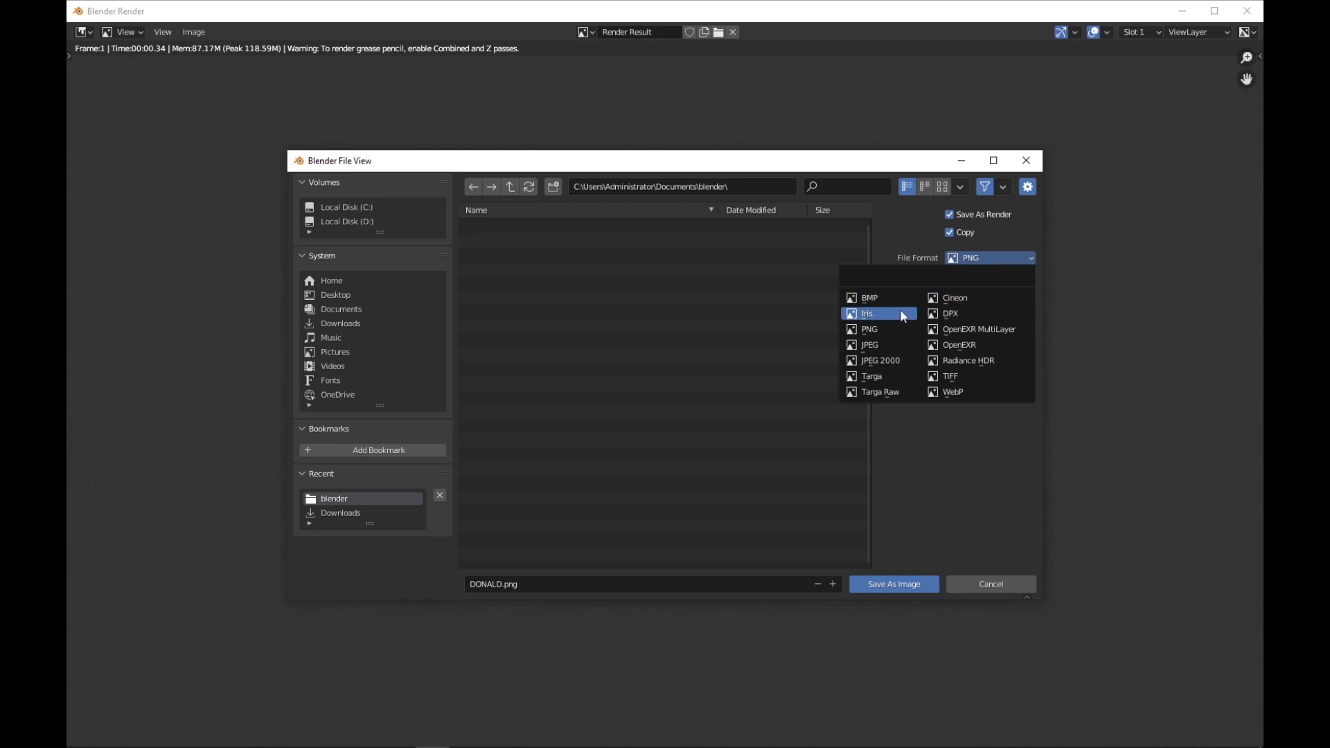
pyautogui.click(881, 345)
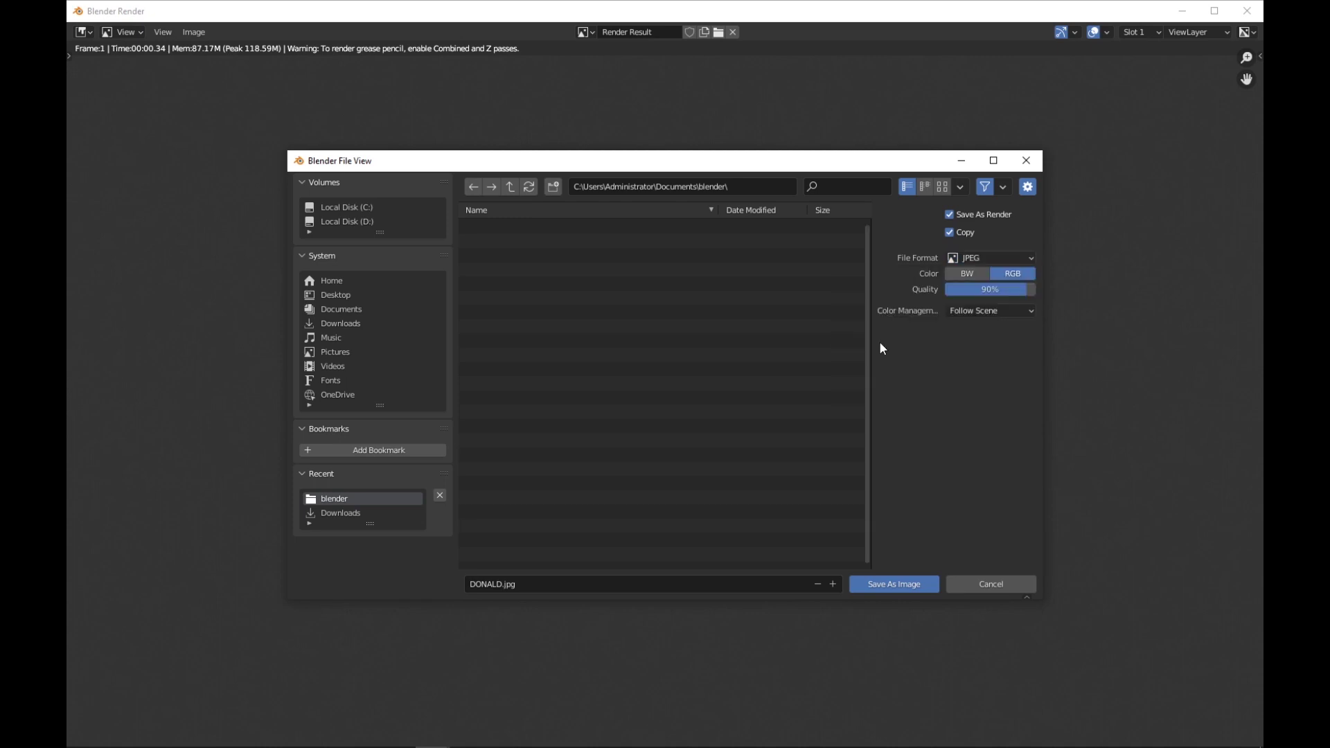
pyautogui.click(916, 588)
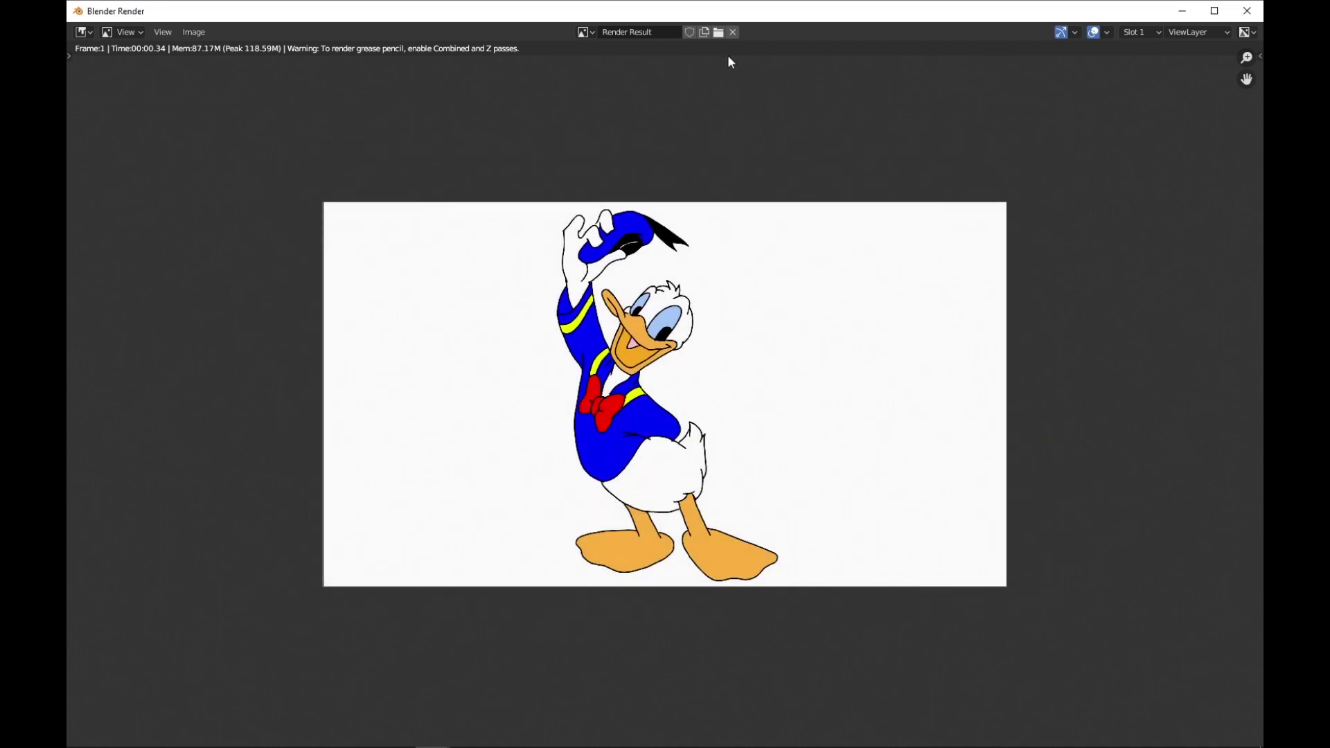
# Step: Start a second save of the render, then cancel it
pyautogui.click(194, 32)
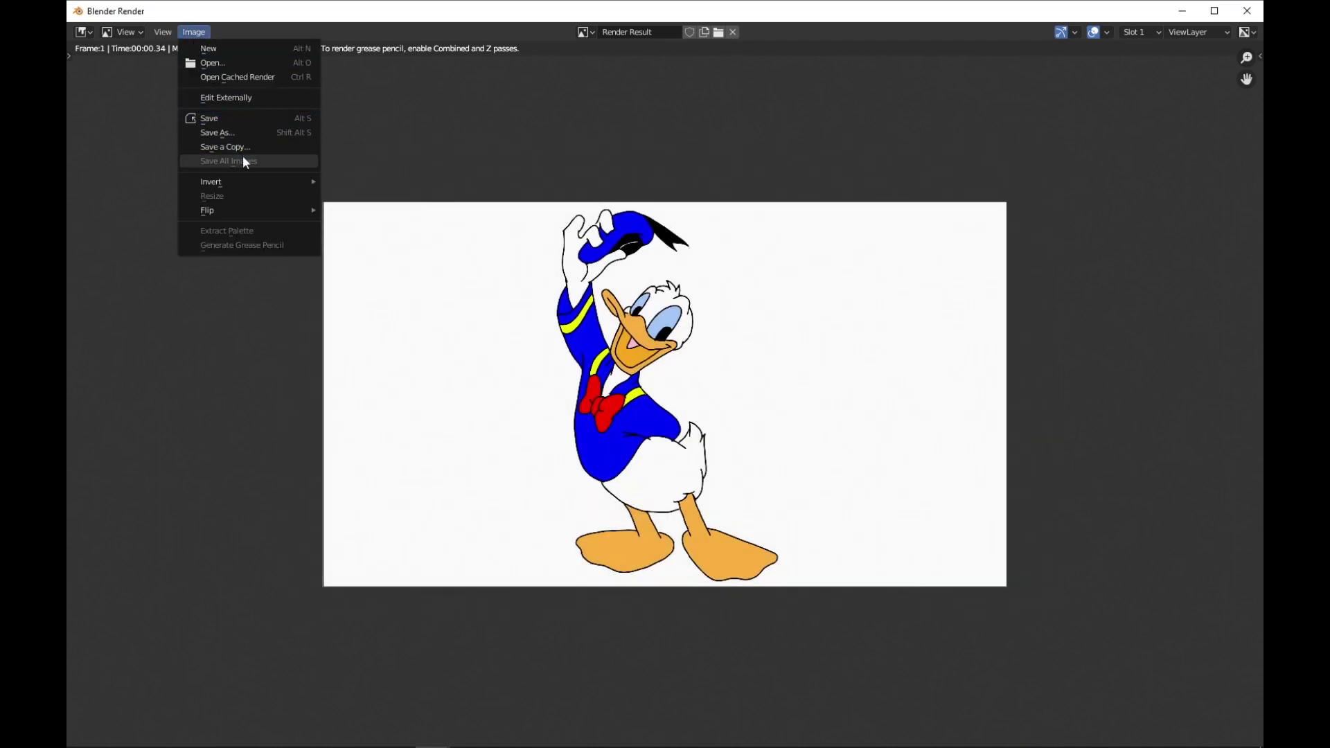
pyautogui.click(229, 132)
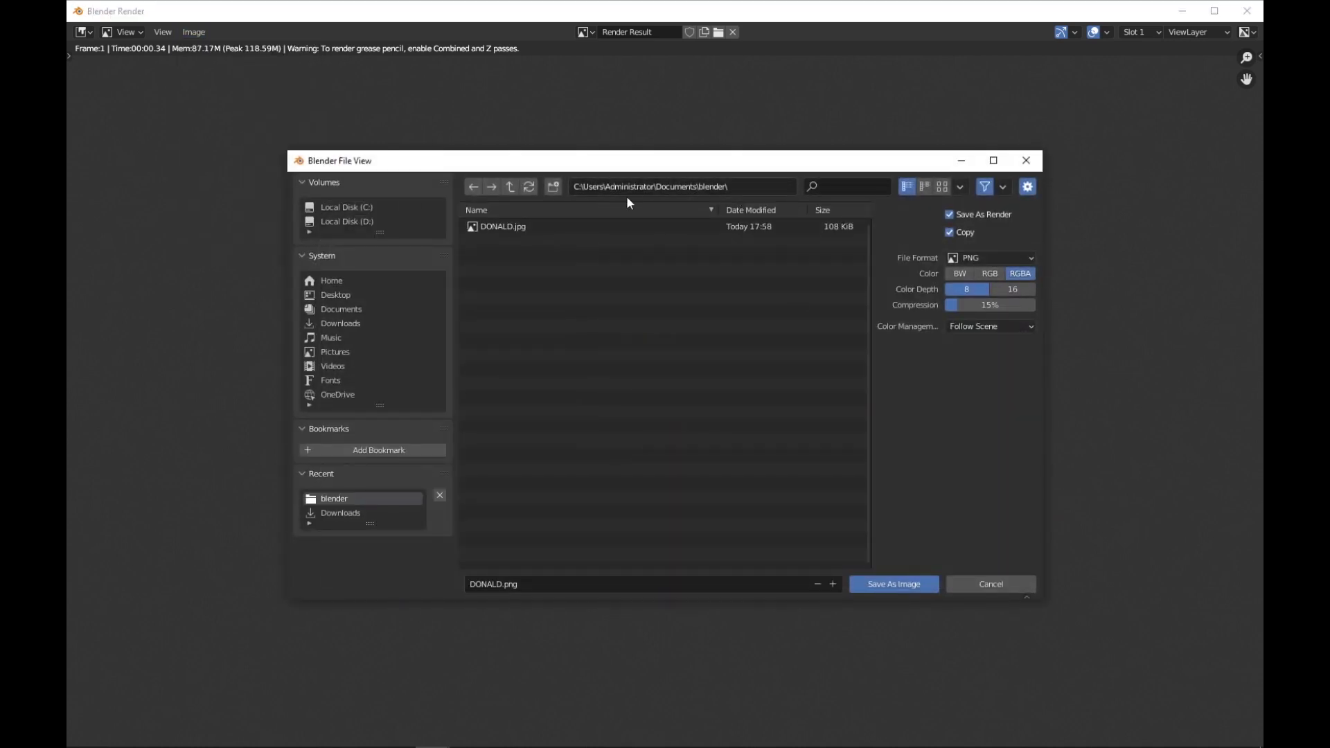
pyautogui.click(1013, 585)
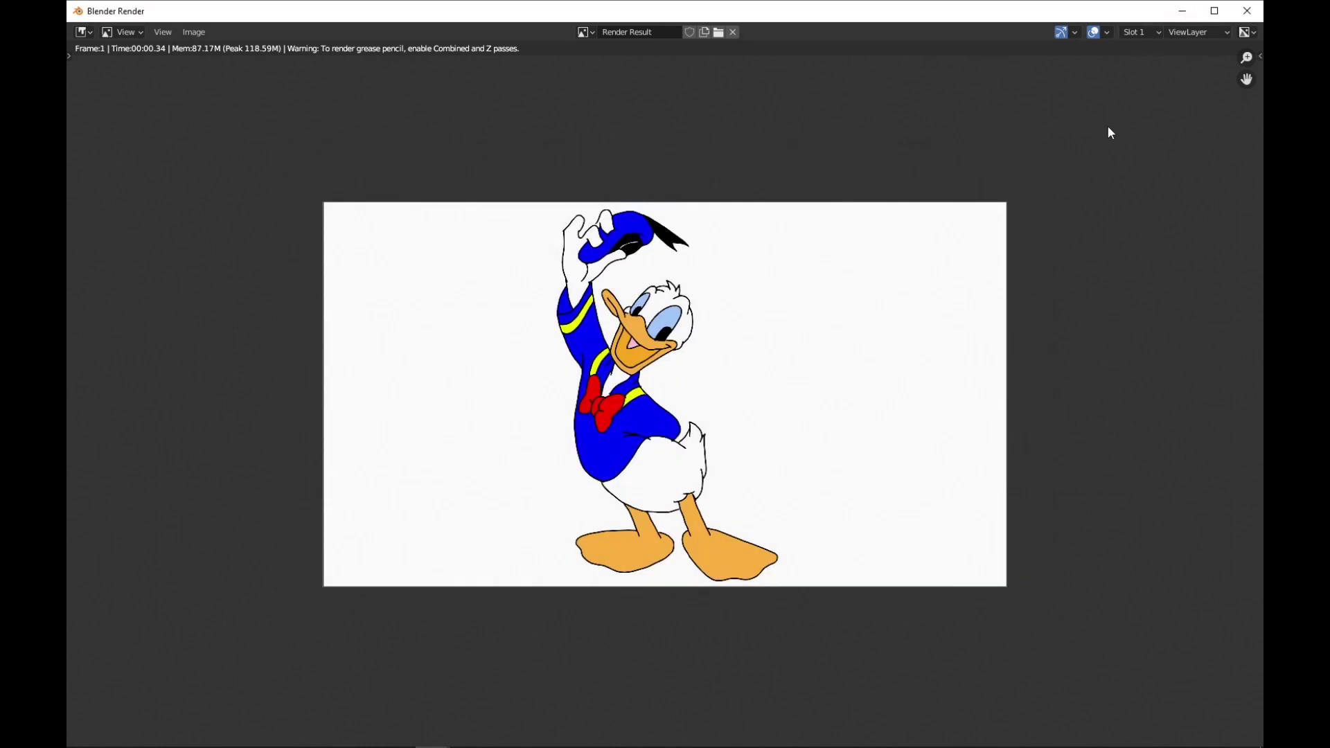
# Step: Close the render window, switch via 2D Full Canvas back to 2D Animation, and fit the camera frame
pyautogui.click(1248, 15)
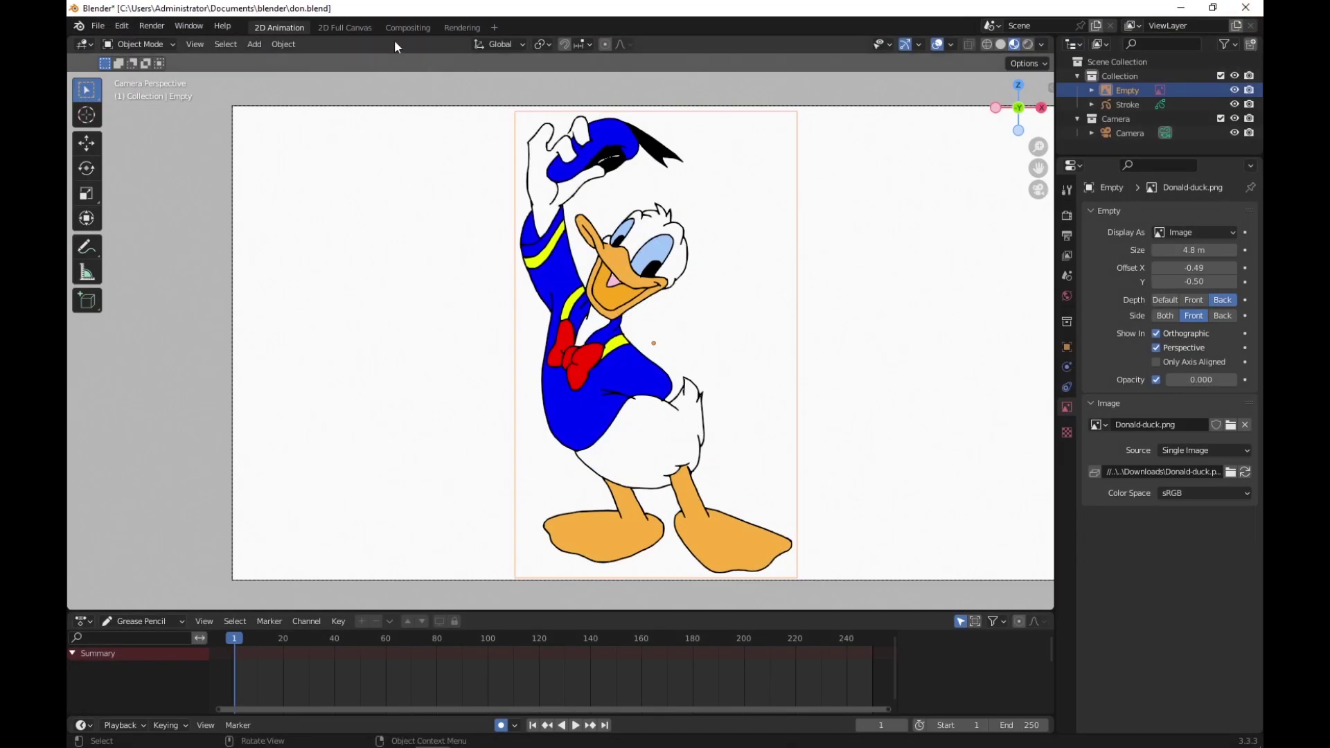
pyautogui.click(352, 26)
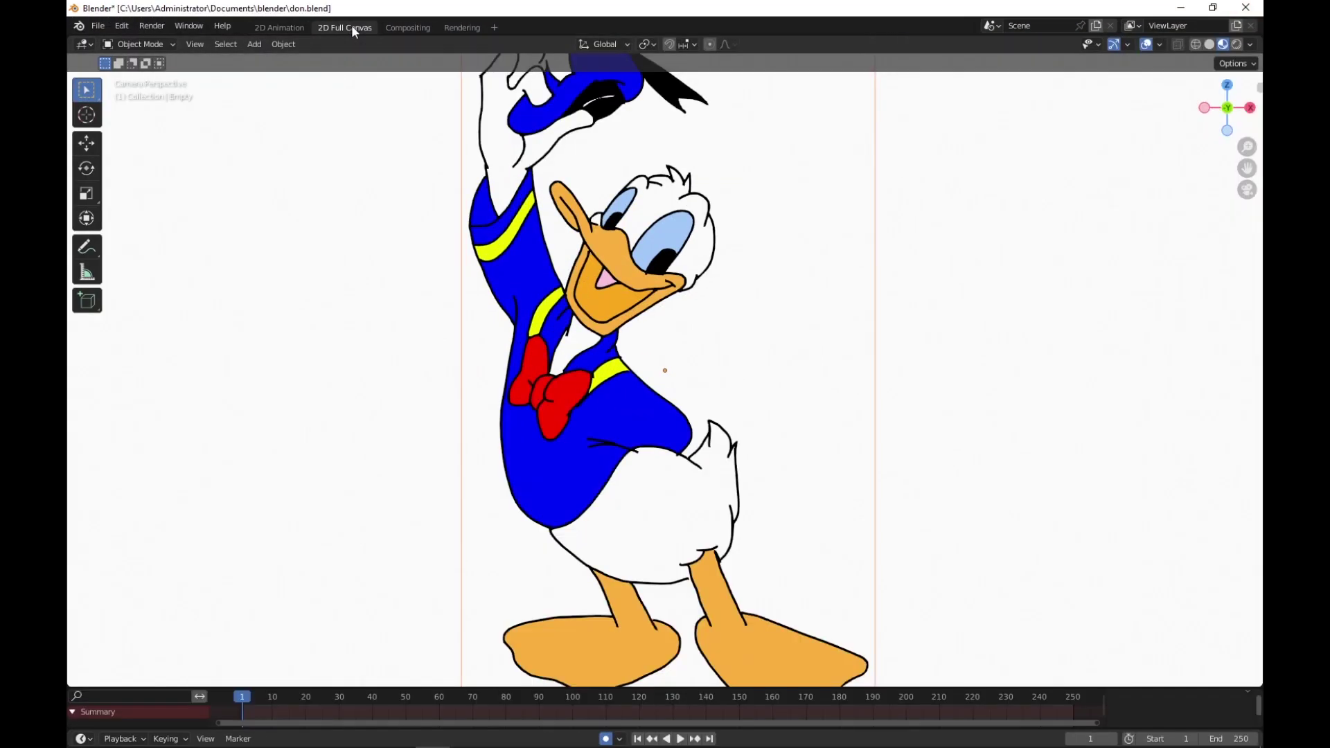
pyautogui.click(273, 26)
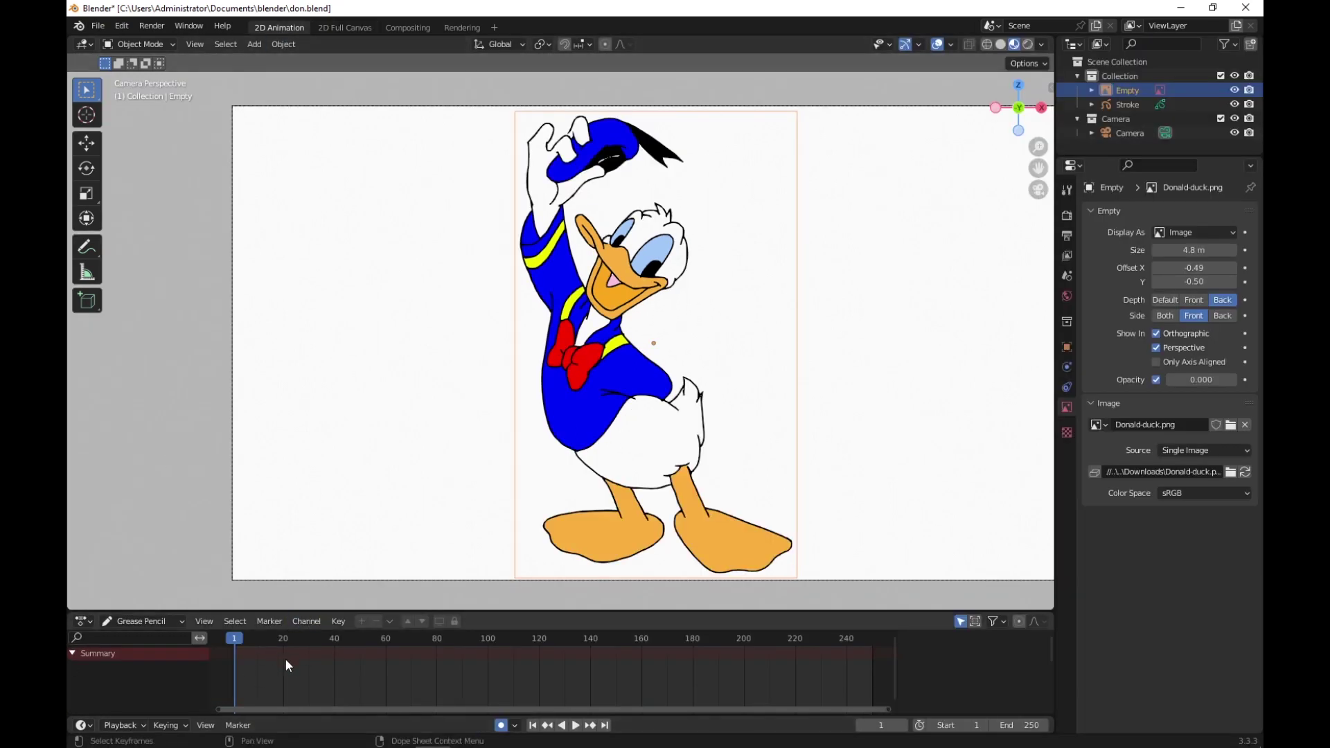
pyautogui.scroll(4, 655, 352)
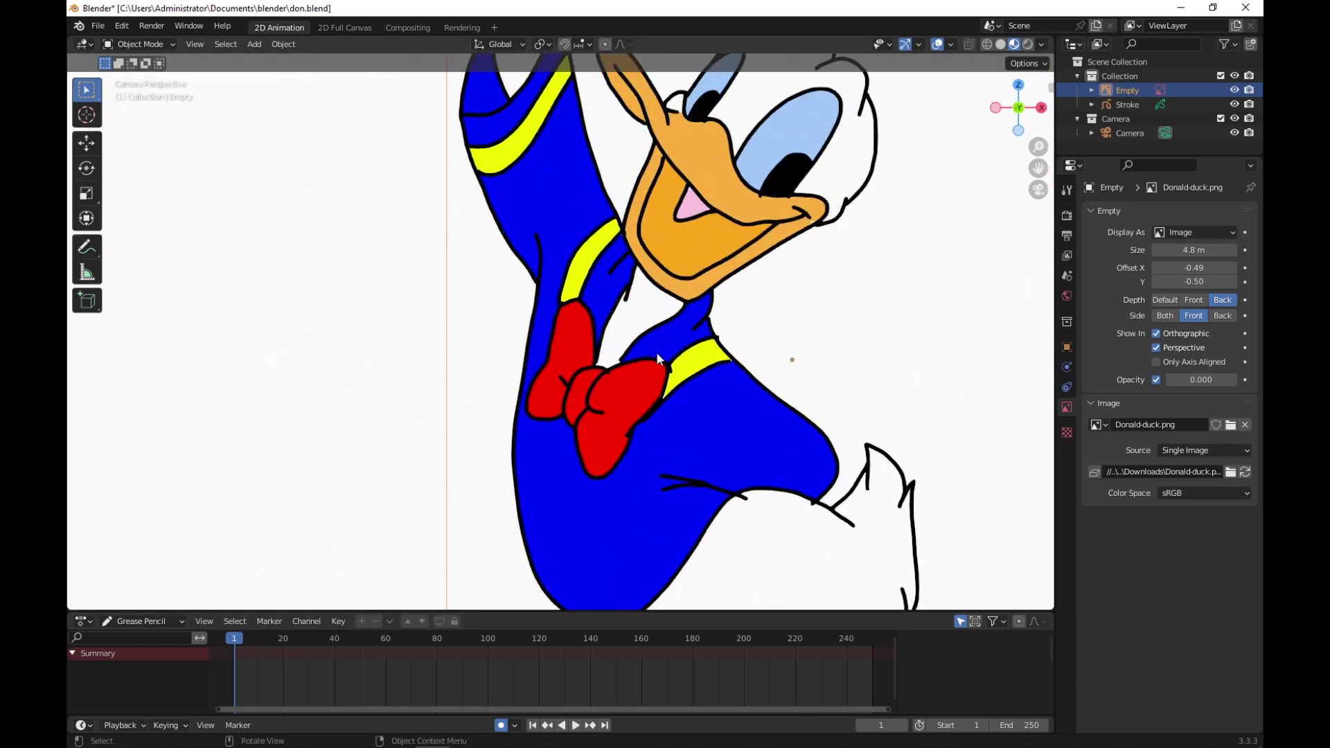
pyautogui.scroll(-3, 656, 352)
pyautogui.scroll(-3, 657, 353)
pyautogui.scroll(1, 657, 353)
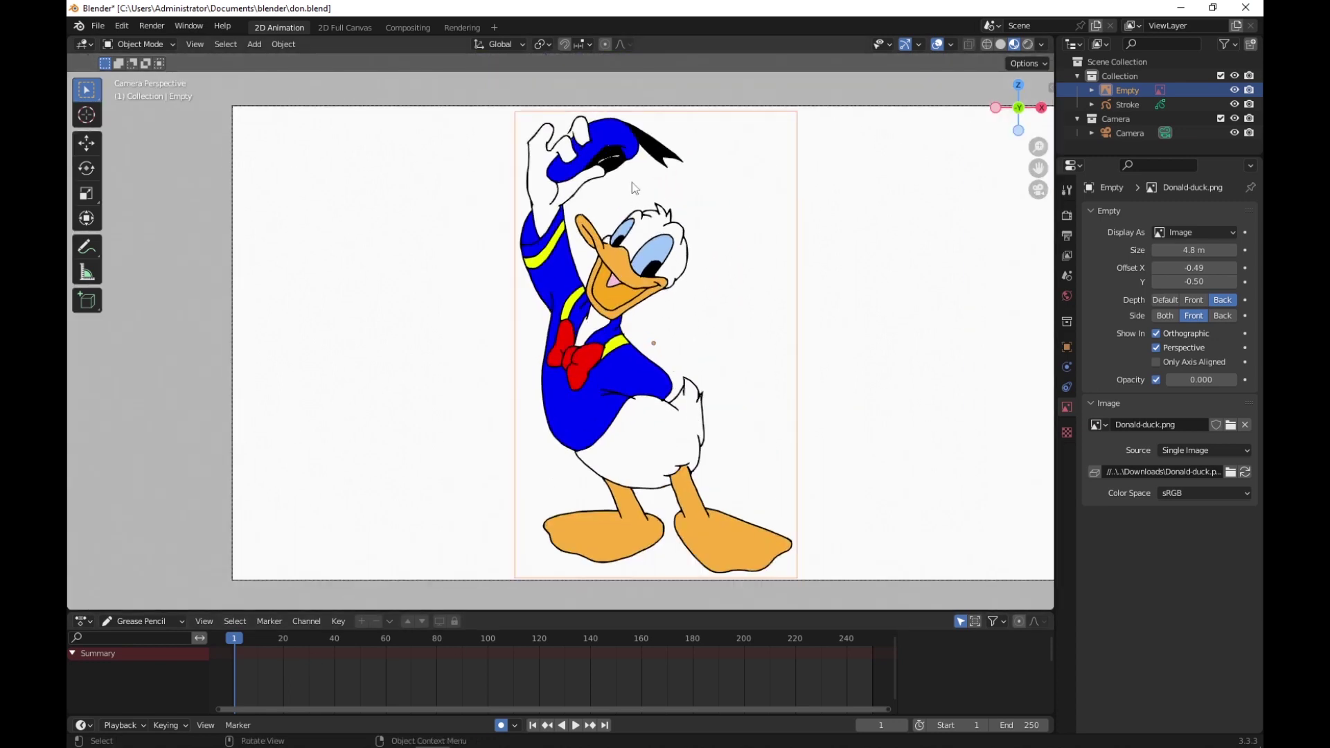
pyautogui.scroll(1, 632, 182)
pyautogui.scroll(-2, 630, 182)
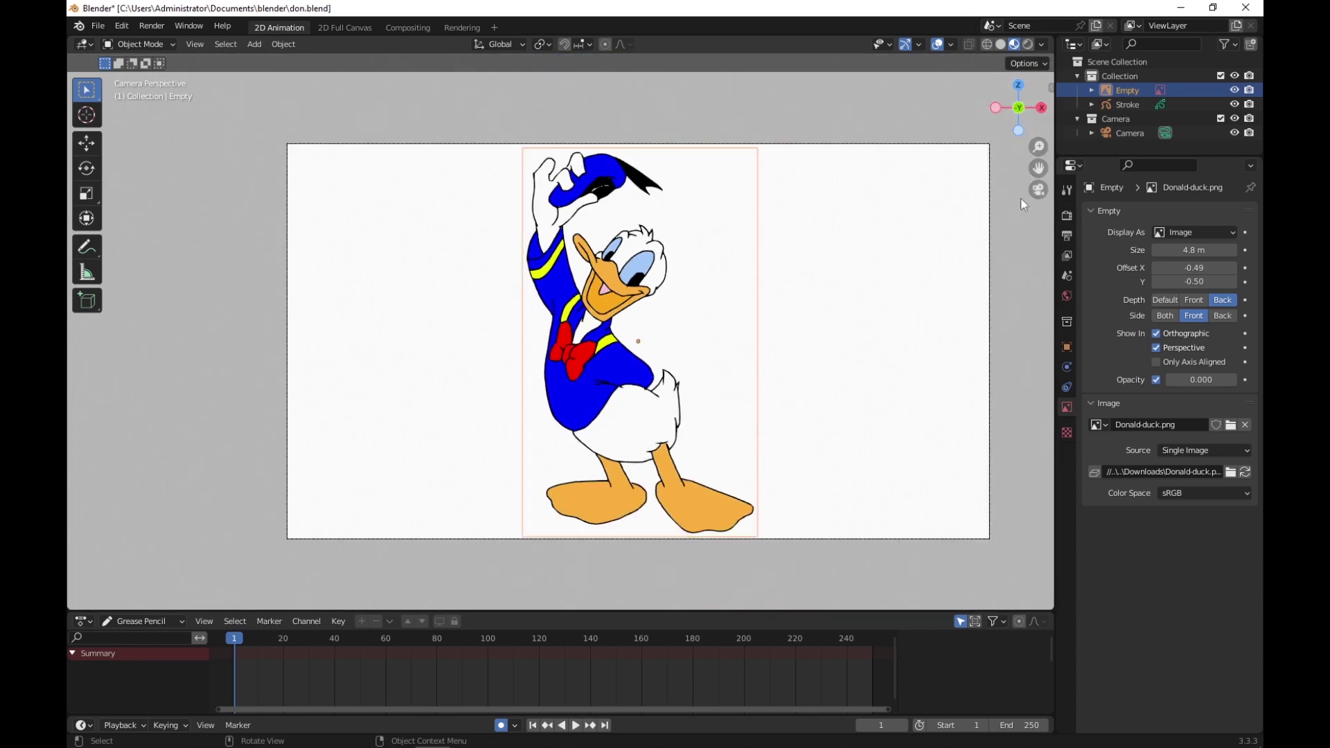
# Step: Hide the Stroke drawing and raise the reference image opacity to 1.000
pyautogui.click(1235, 104)
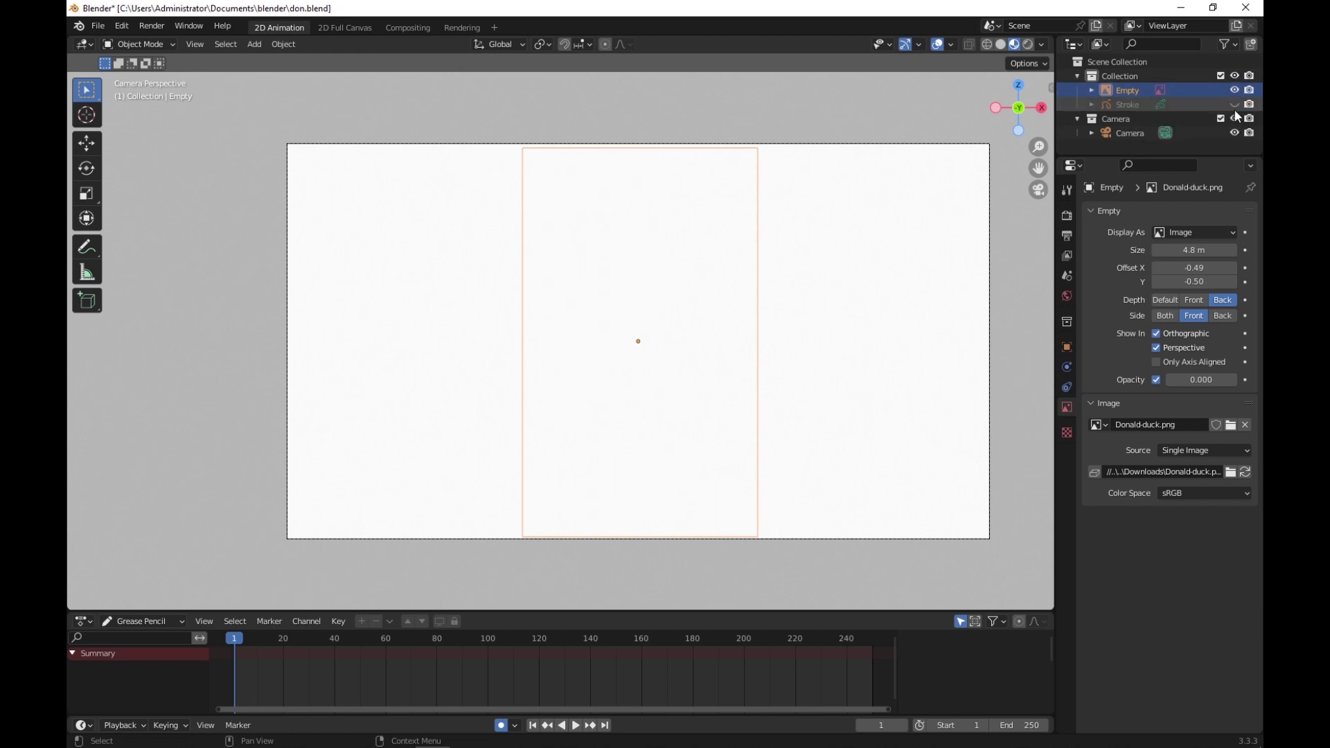
pyautogui.click(1235, 104)
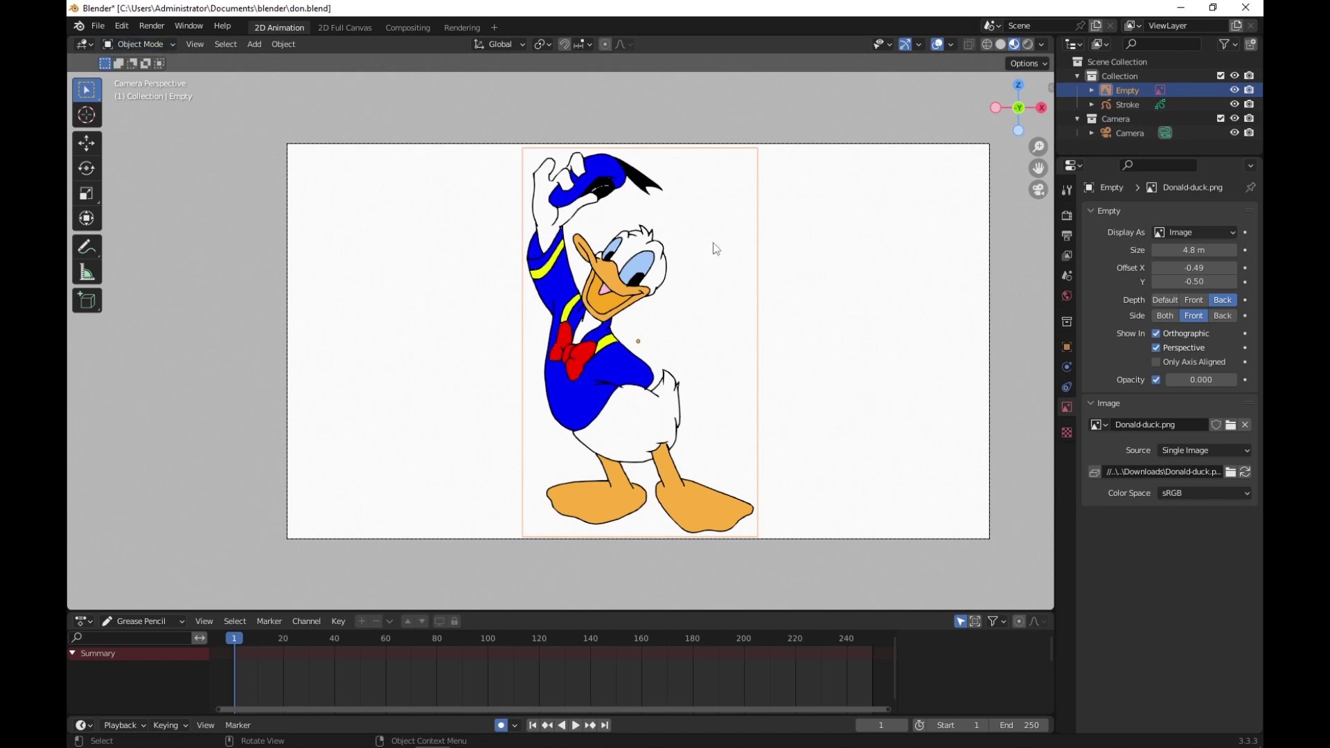
pyautogui.click(1235, 104)
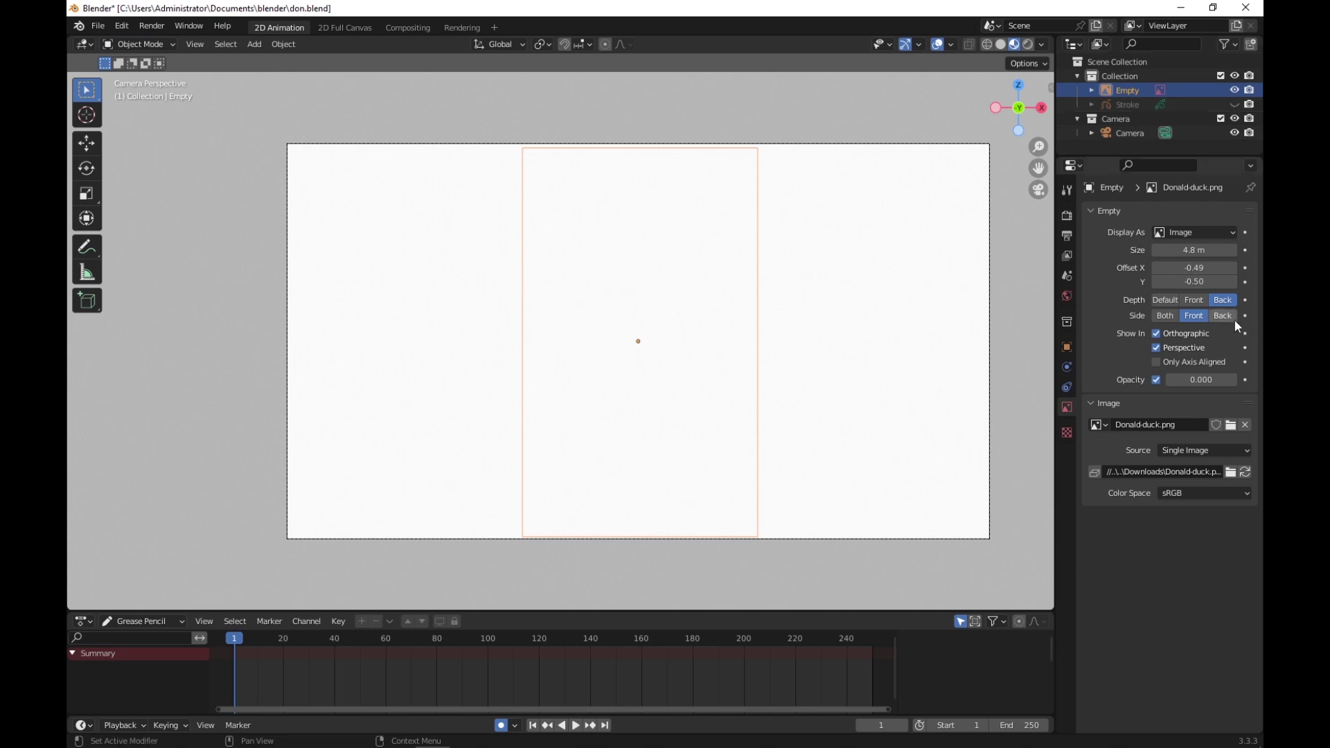
pyautogui.moveTo(1170, 380); pyautogui.dragTo(1237, 380)
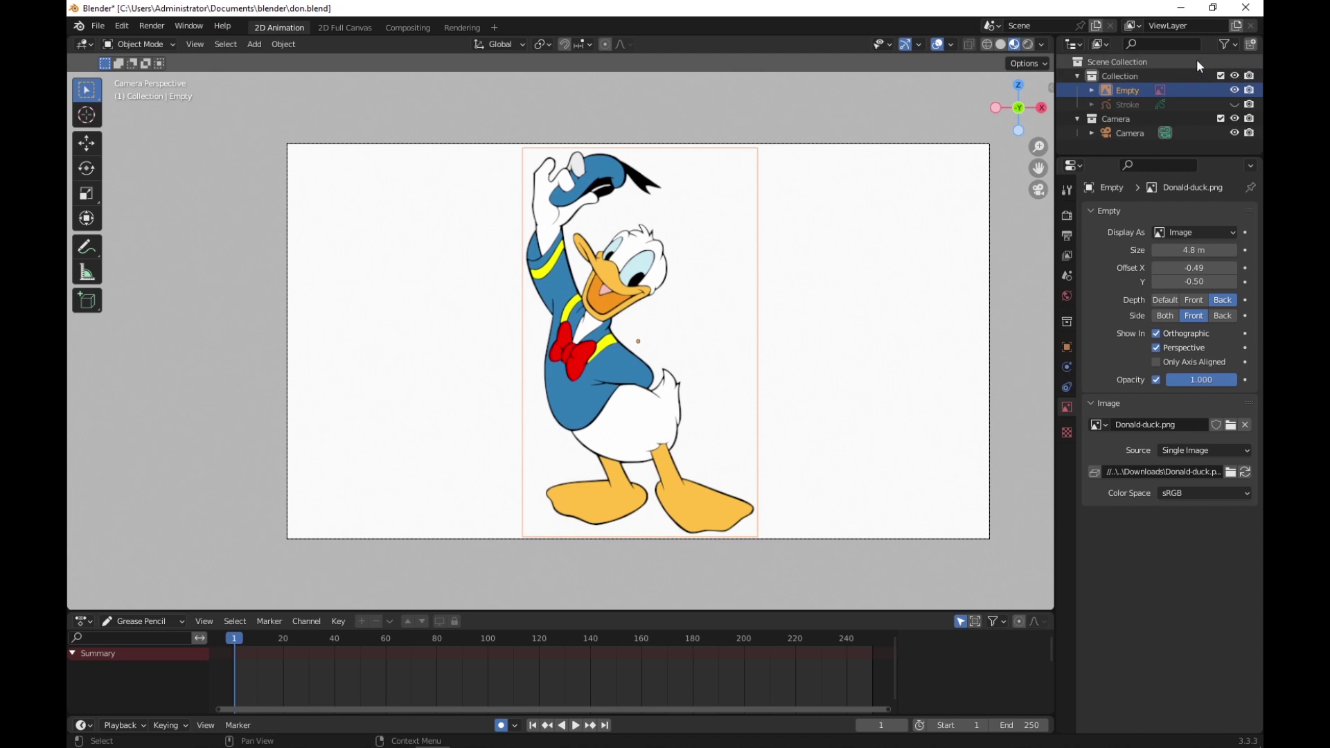
# Step: Compare the drawing against the reference, leave it visible, and select the Stroke object
pyautogui.click(1236, 105)
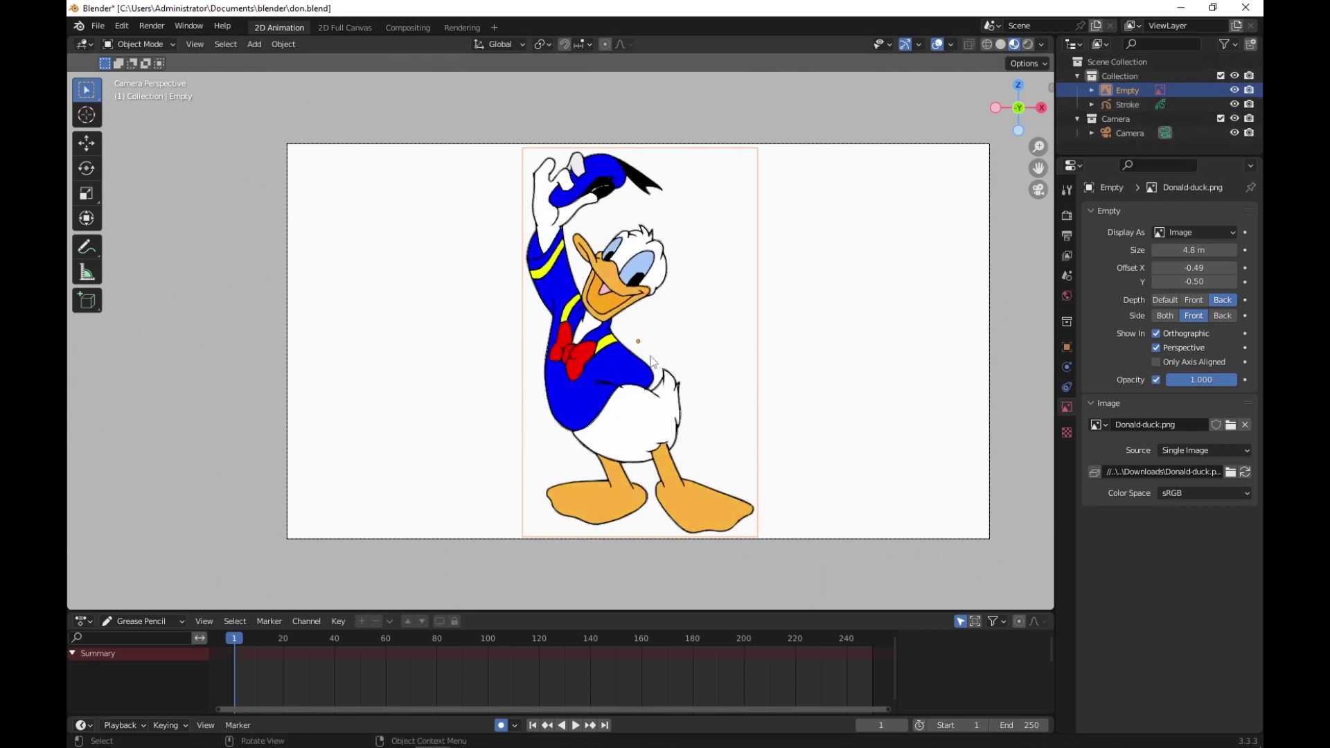
pyautogui.click(1235, 105)
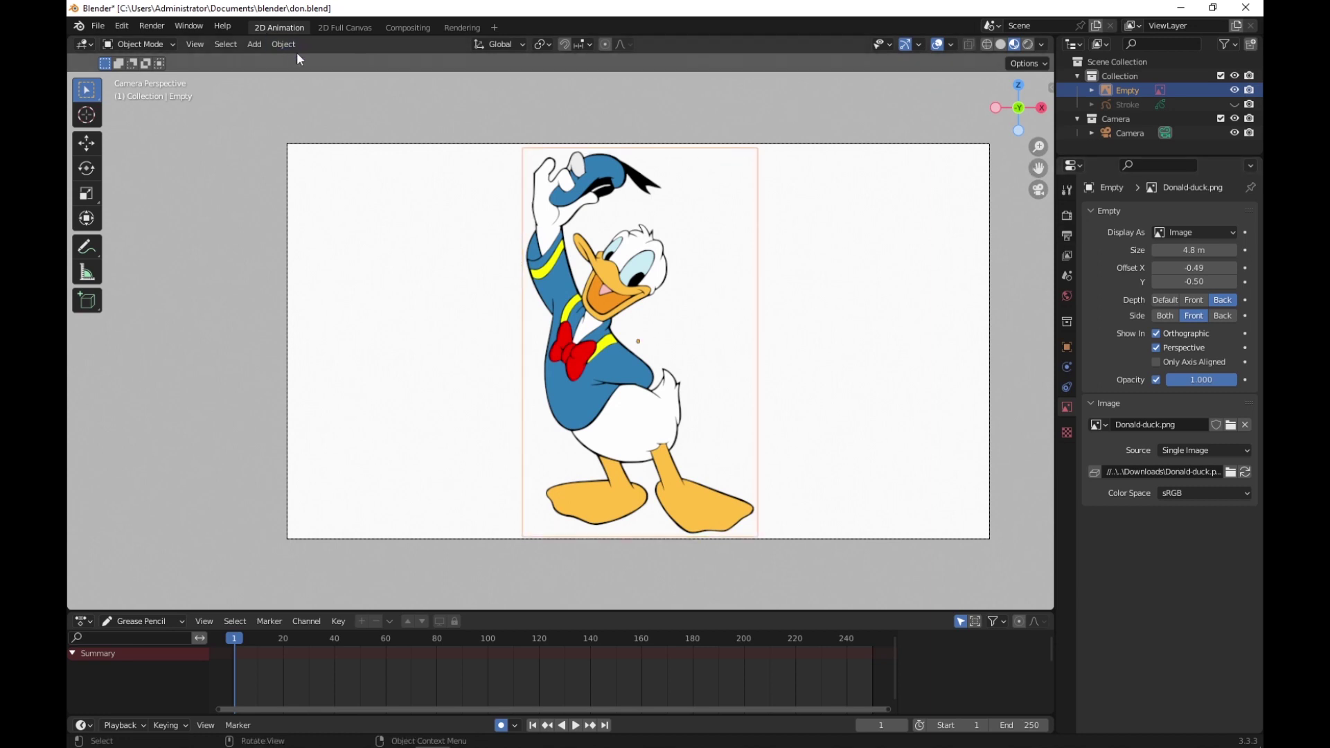
pyautogui.click(1234, 104)
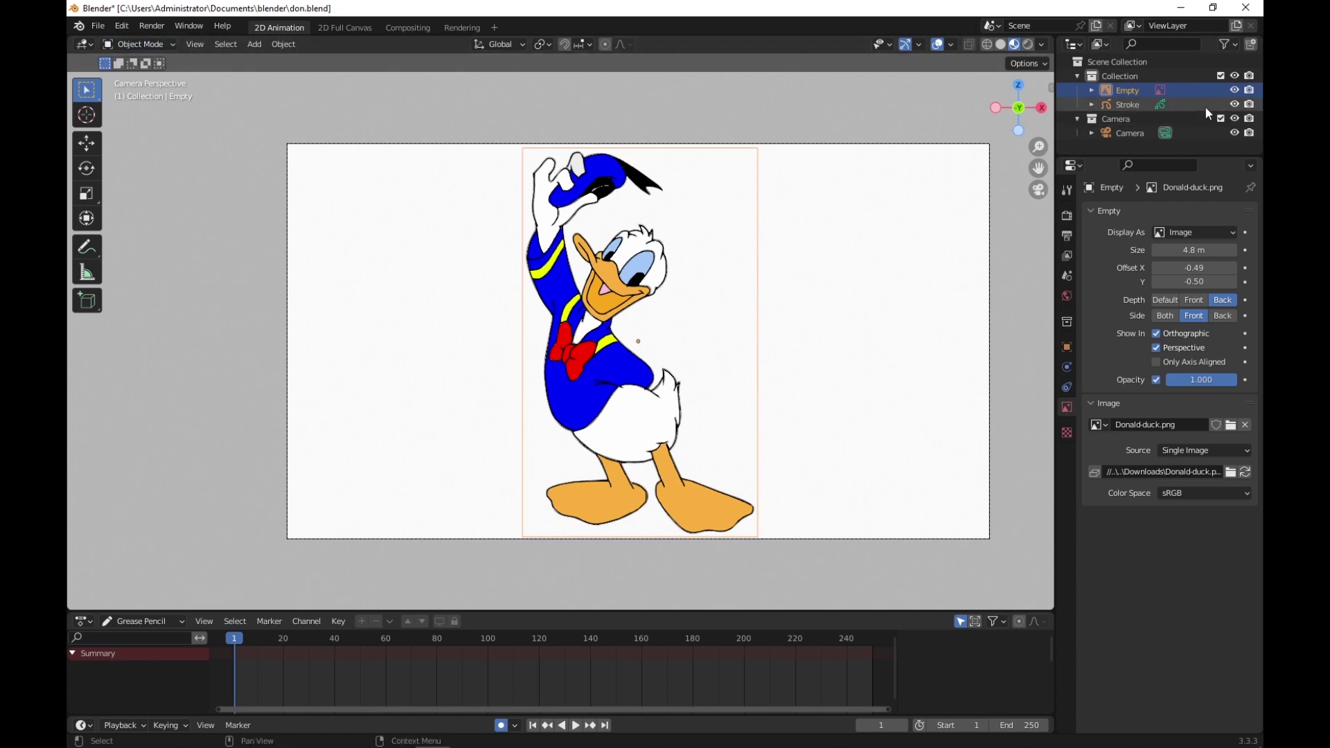
pyautogui.click(1128, 104)
# Step: Switch to Draw Mode and change the fill colour to a lighter blue
pyautogui.click(168, 44)
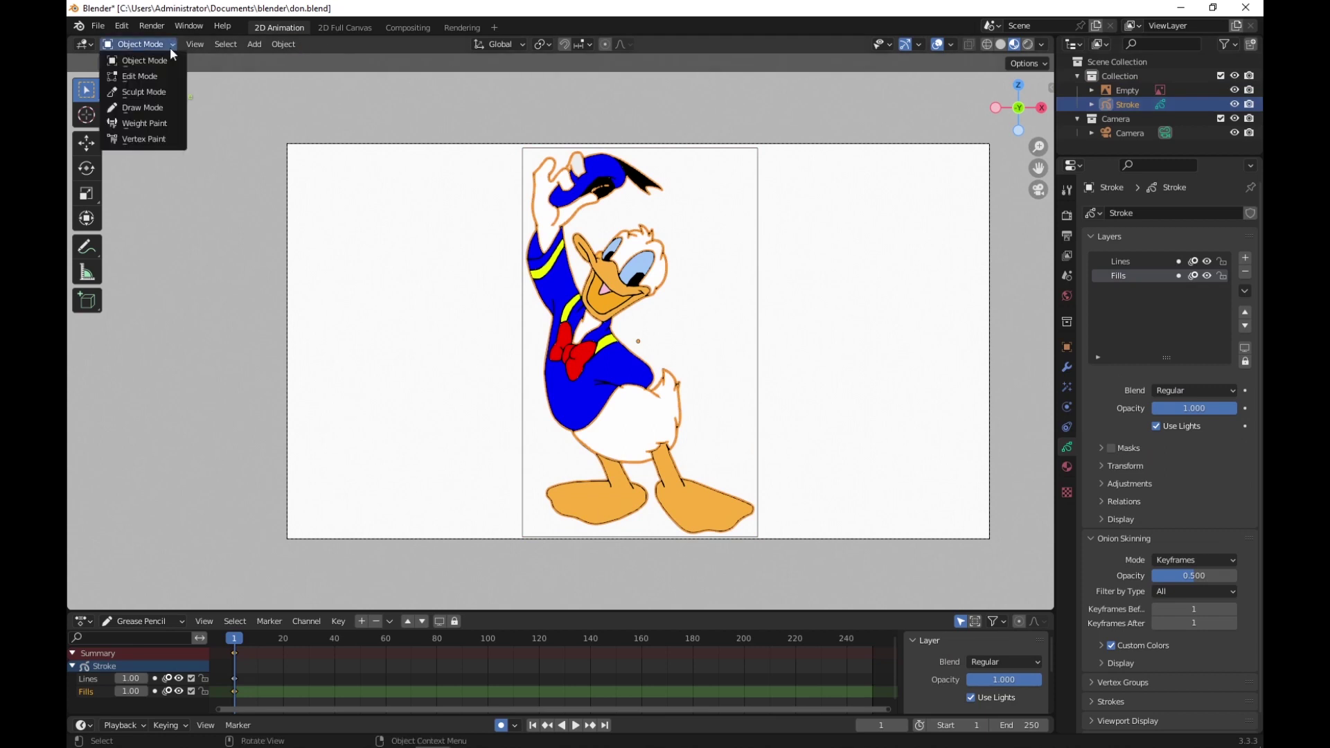
pyautogui.click(154, 112)
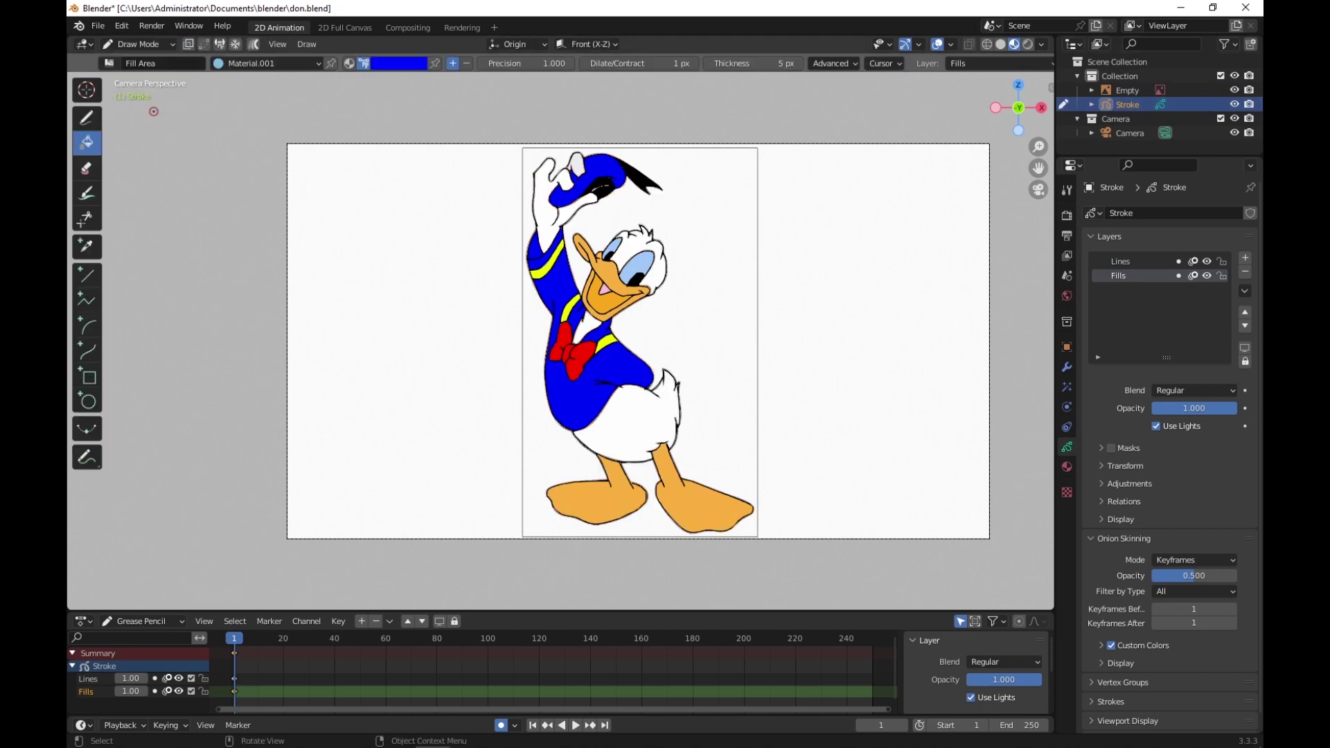
pyautogui.click(402, 66)
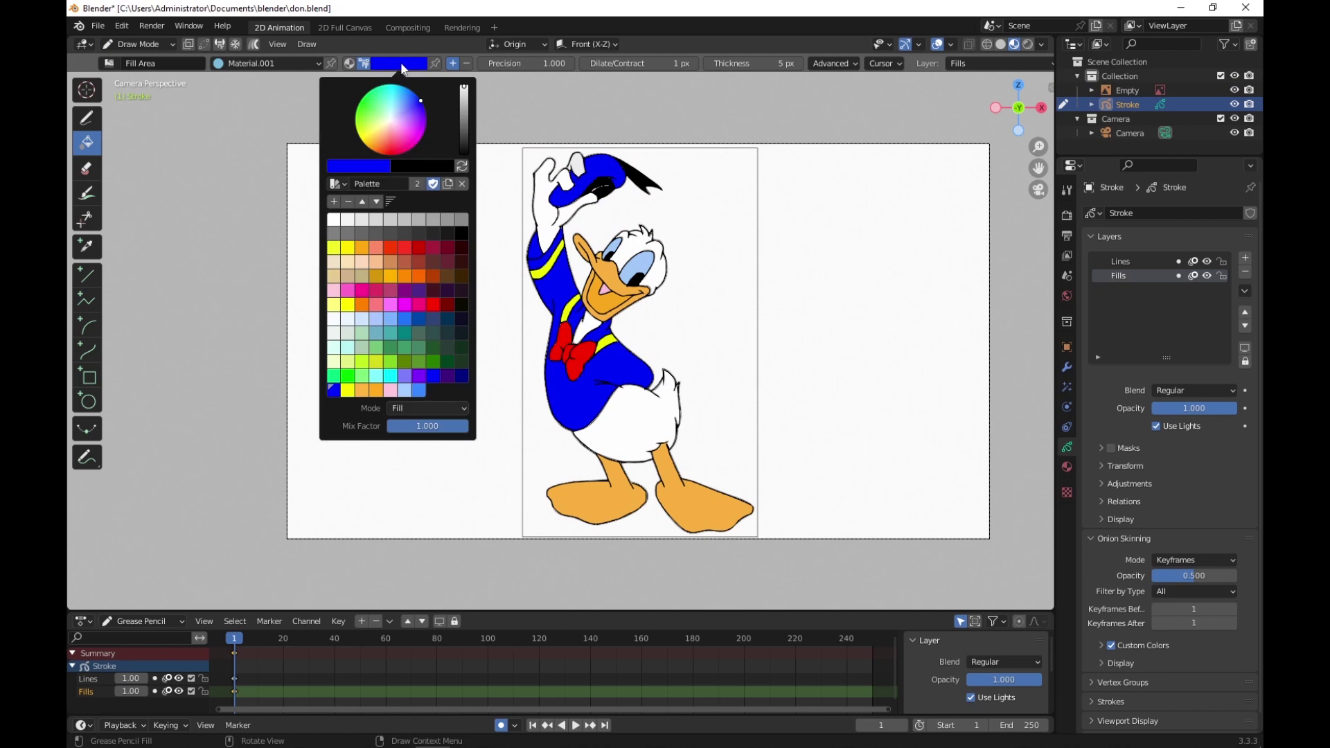
pyautogui.moveTo(416, 98); pyautogui.dragTo(408, 96)
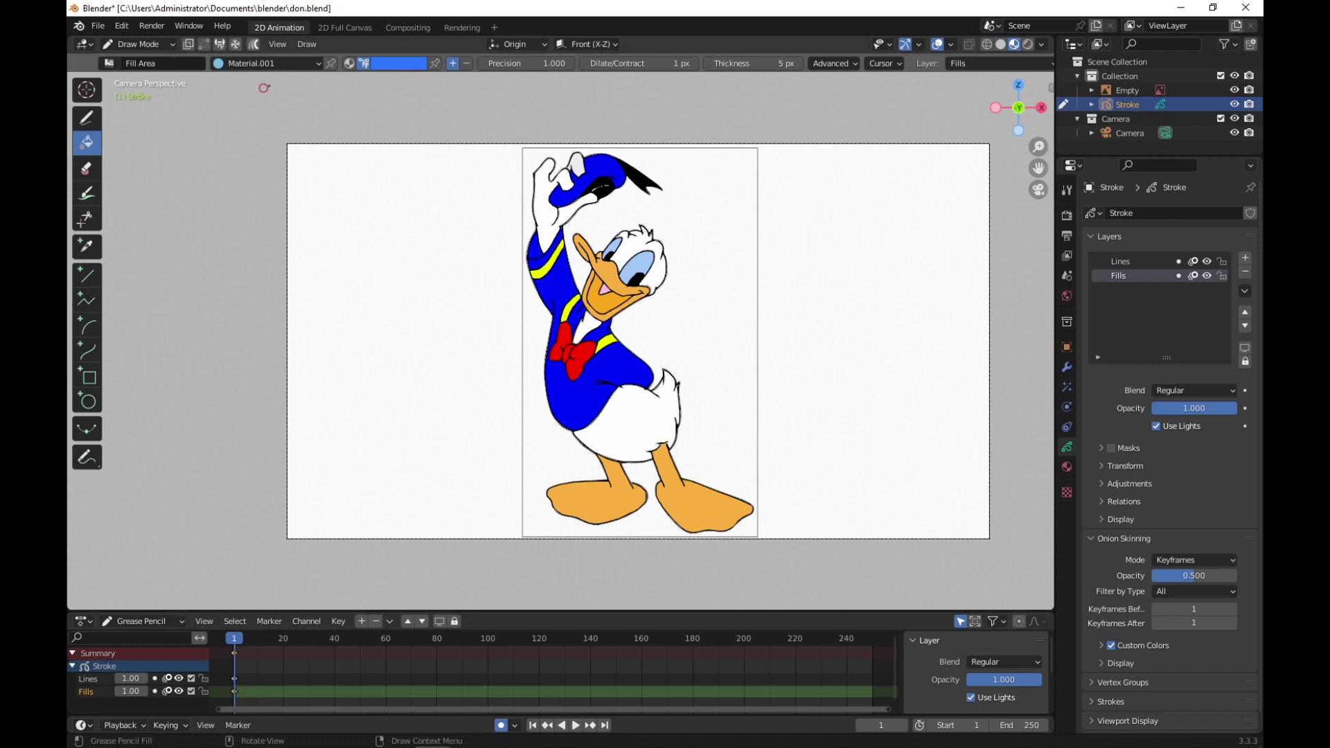
pyautogui.click(307, 65)
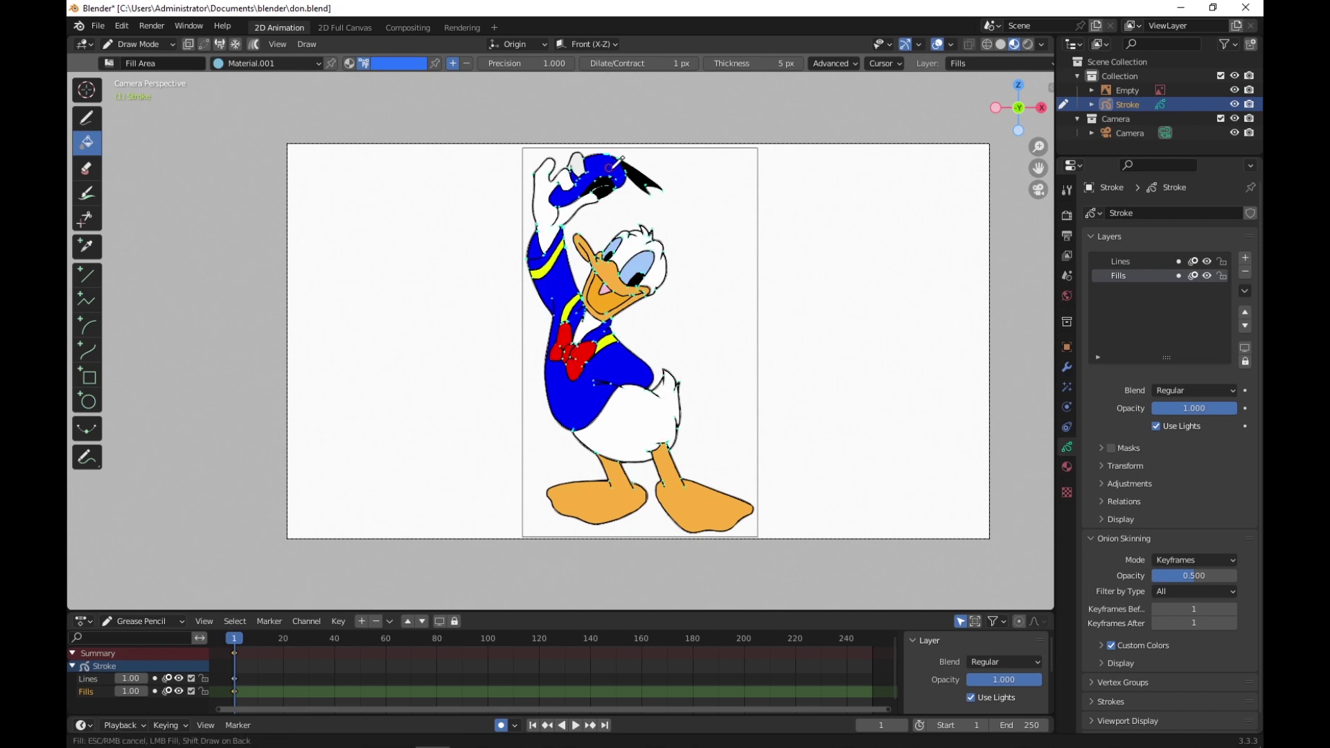
# Step: Fill Donald's hat with the lighter blue and toggle the drawing's visibility to compare
pyautogui.click(609, 161)
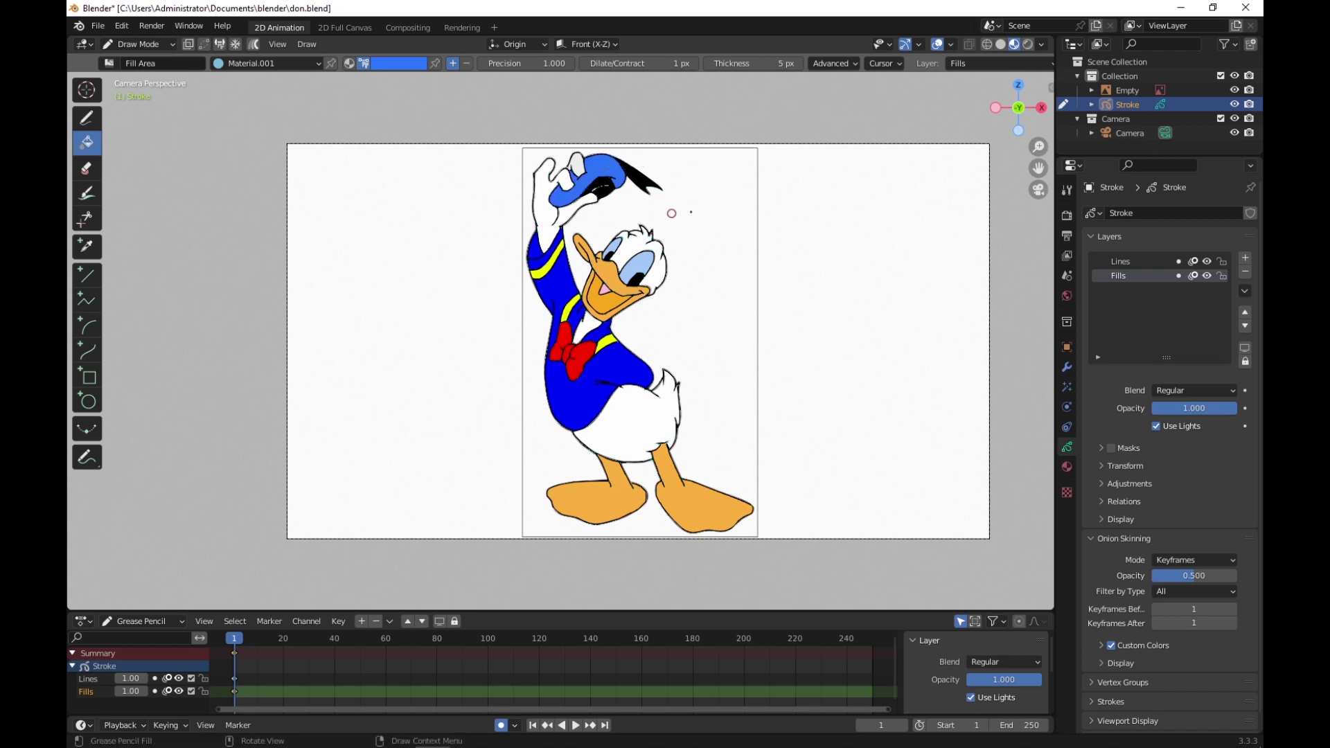
pyautogui.click(1234, 104)
pyautogui.click(1234, 104)
pyautogui.click(1234, 104)
pyautogui.click(1234, 105)
pyautogui.click(1235, 106)
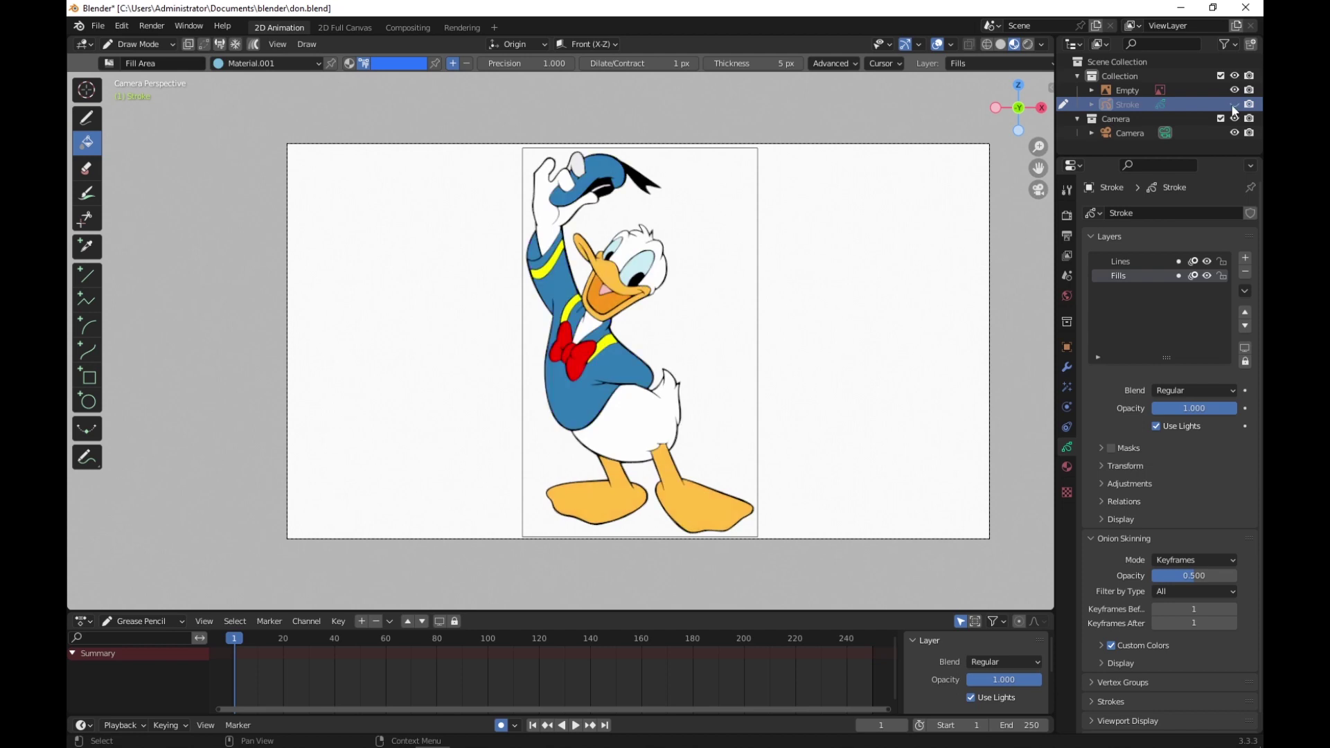
pyautogui.click(1234, 106)
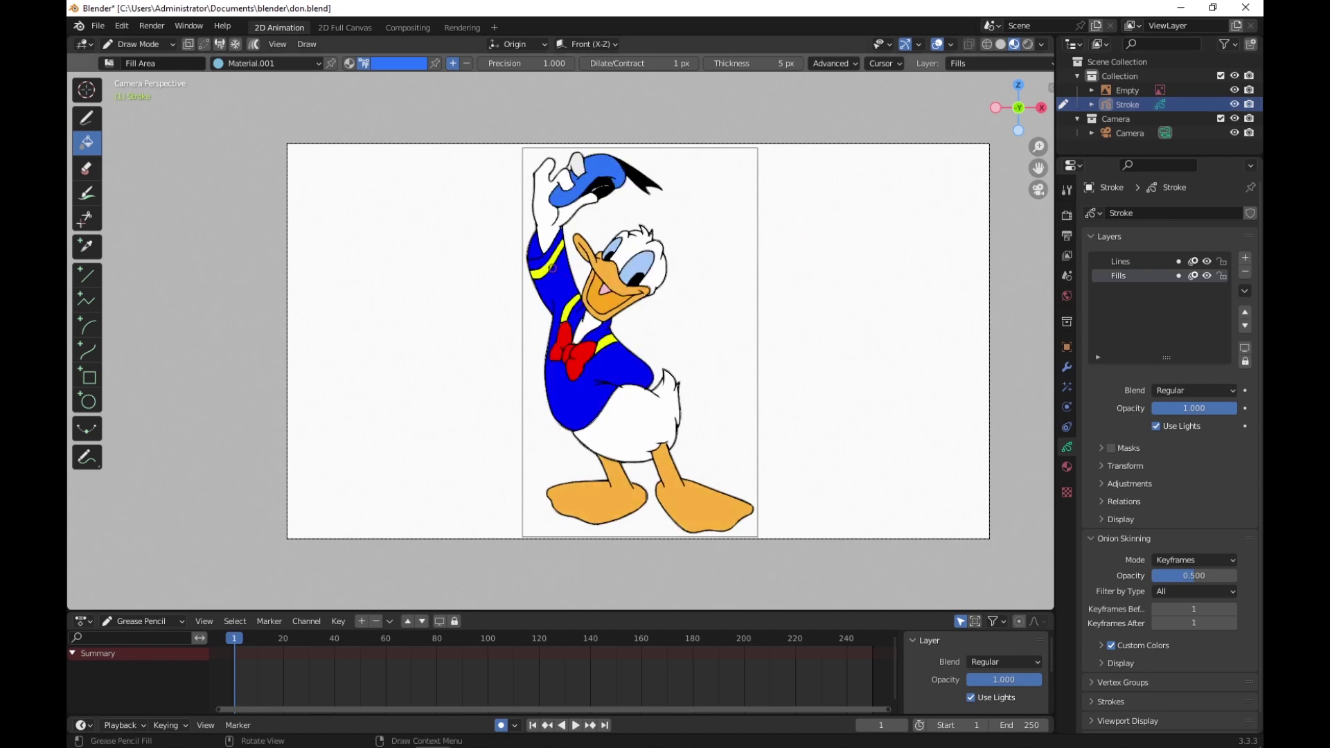
# Step: Fill the raised sleeve and the lower jacket with the lighter blue
pyautogui.click(532, 246)
pyautogui.click(558, 275)
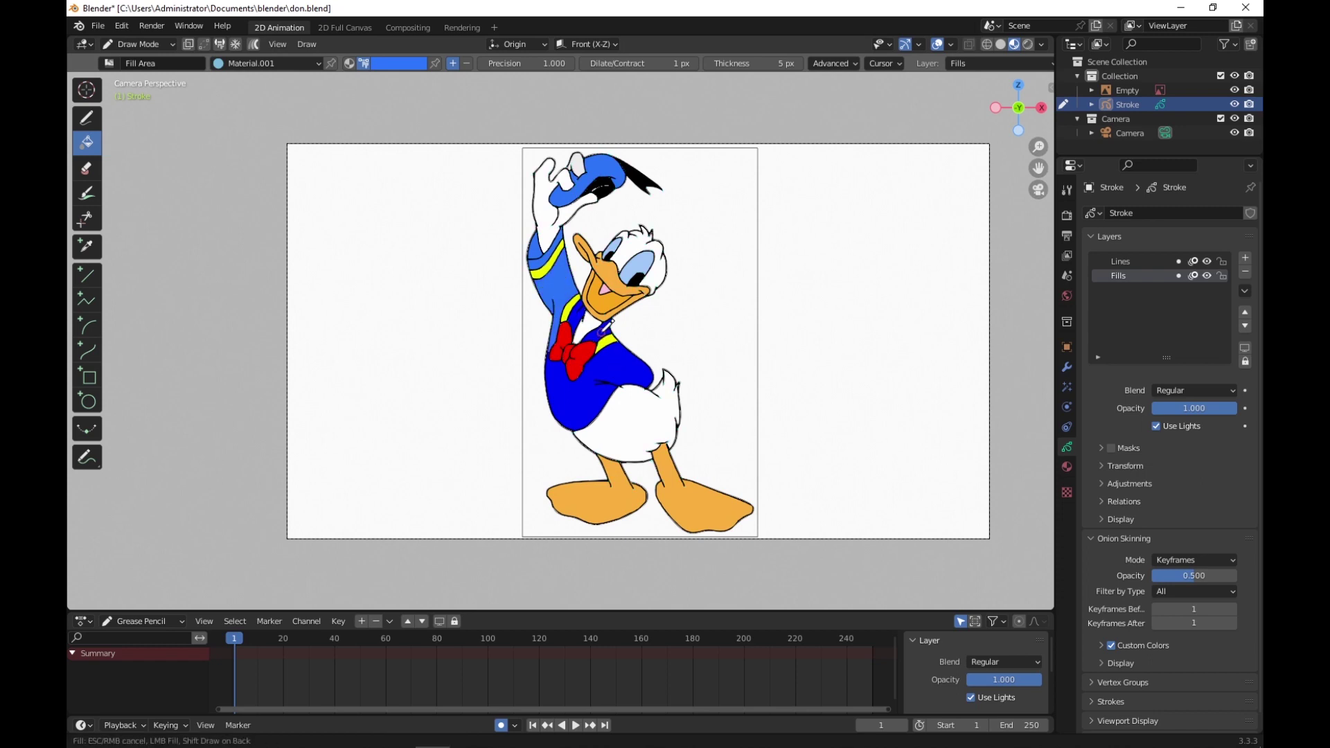
pyautogui.click(581, 320)
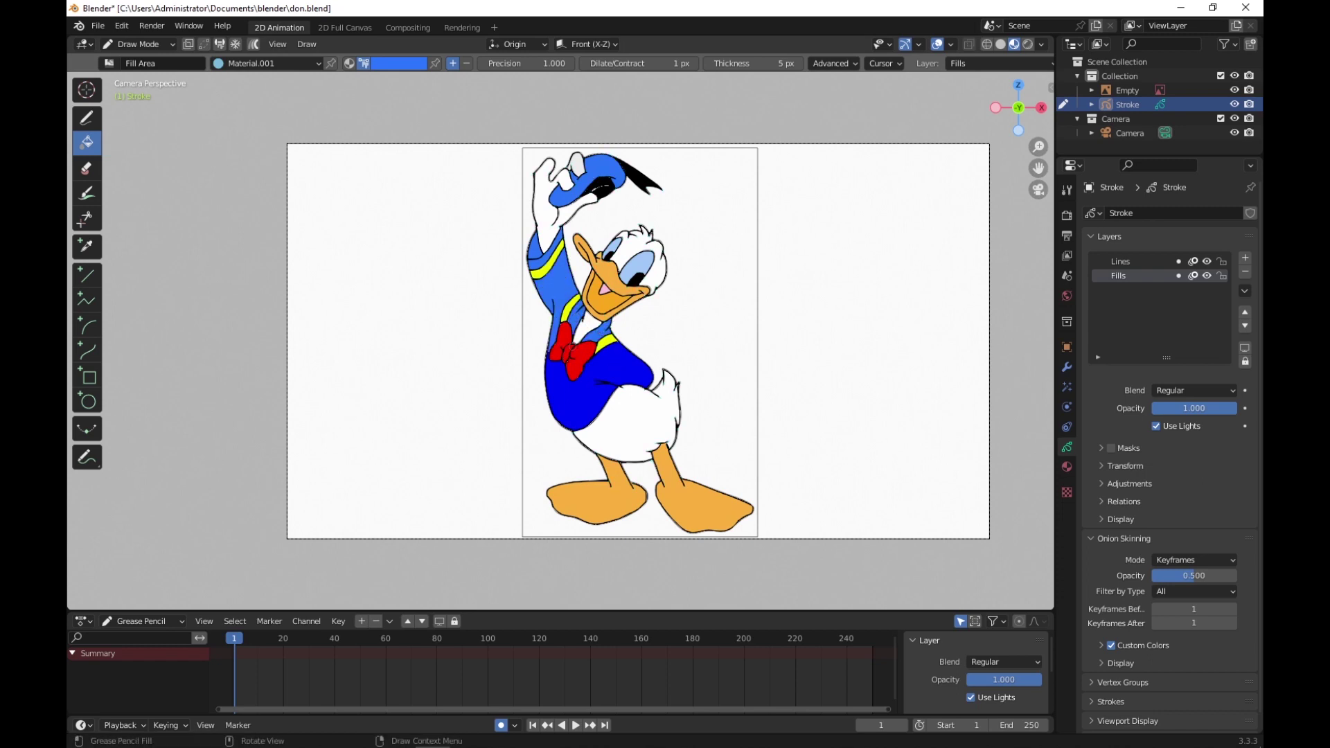
pyautogui.click(559, 407)
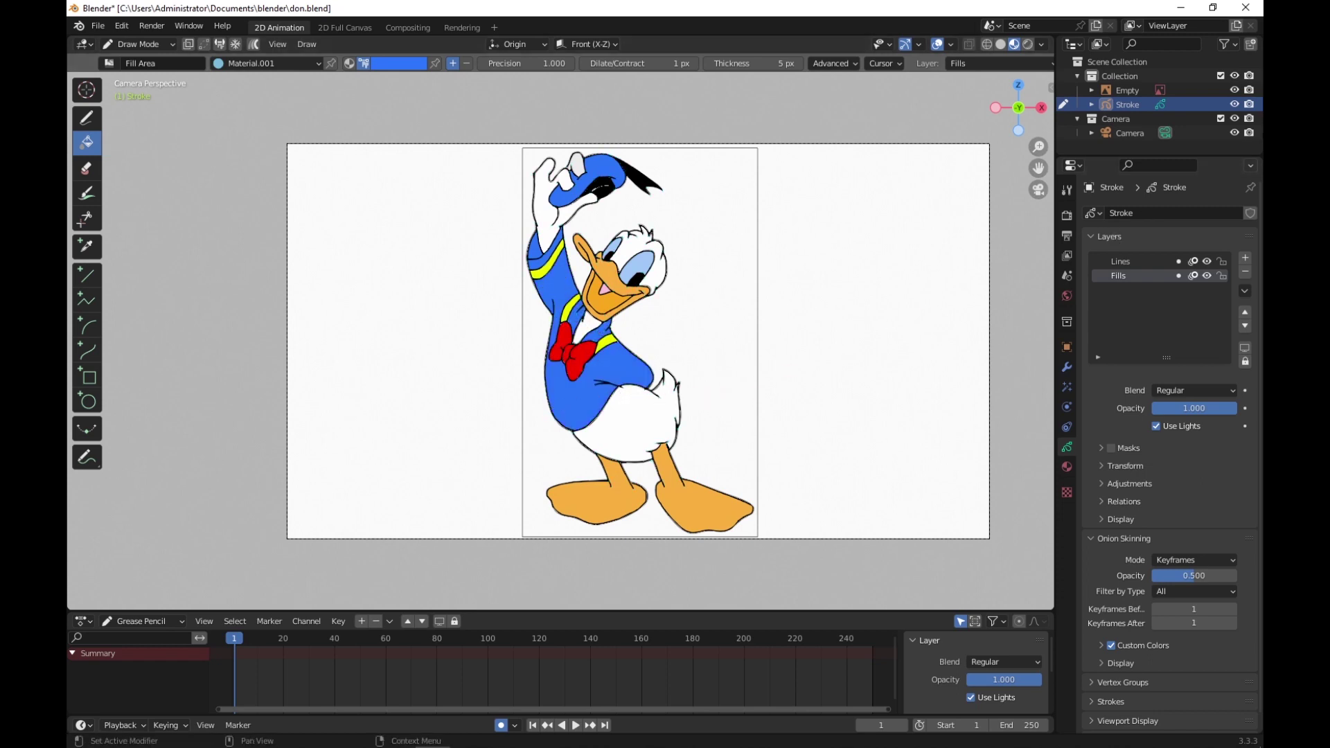
# Step: Toggle the Stroke object's visibility repeatedly to compare the new fills, leaving it shown
pyautogui.click(1235, 104)
pyautogui.click(1235, 104)
pyautogui.click(1235, 104)
pyautogui.click(1235, 104)
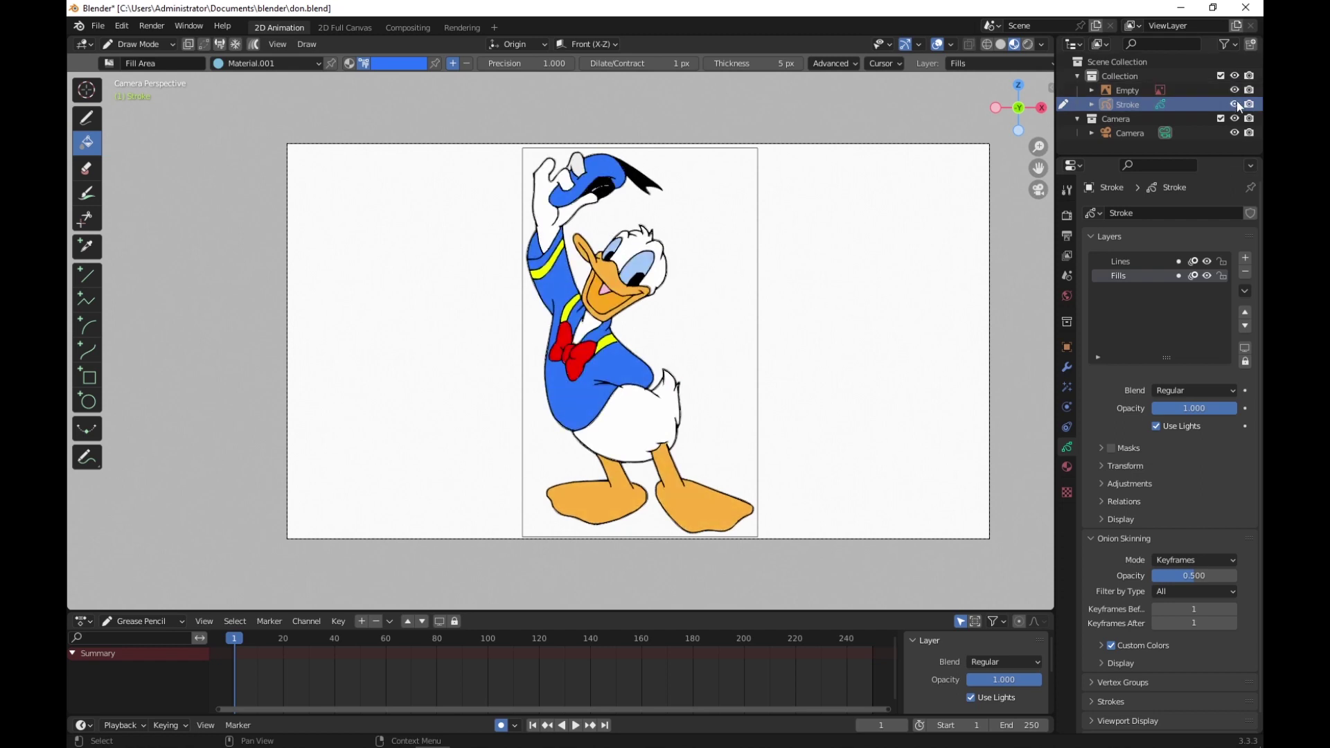
pyautogui.click(1236, 104)
pyautogui.click(1235, 104)
pyautogui.click(1237, 102)
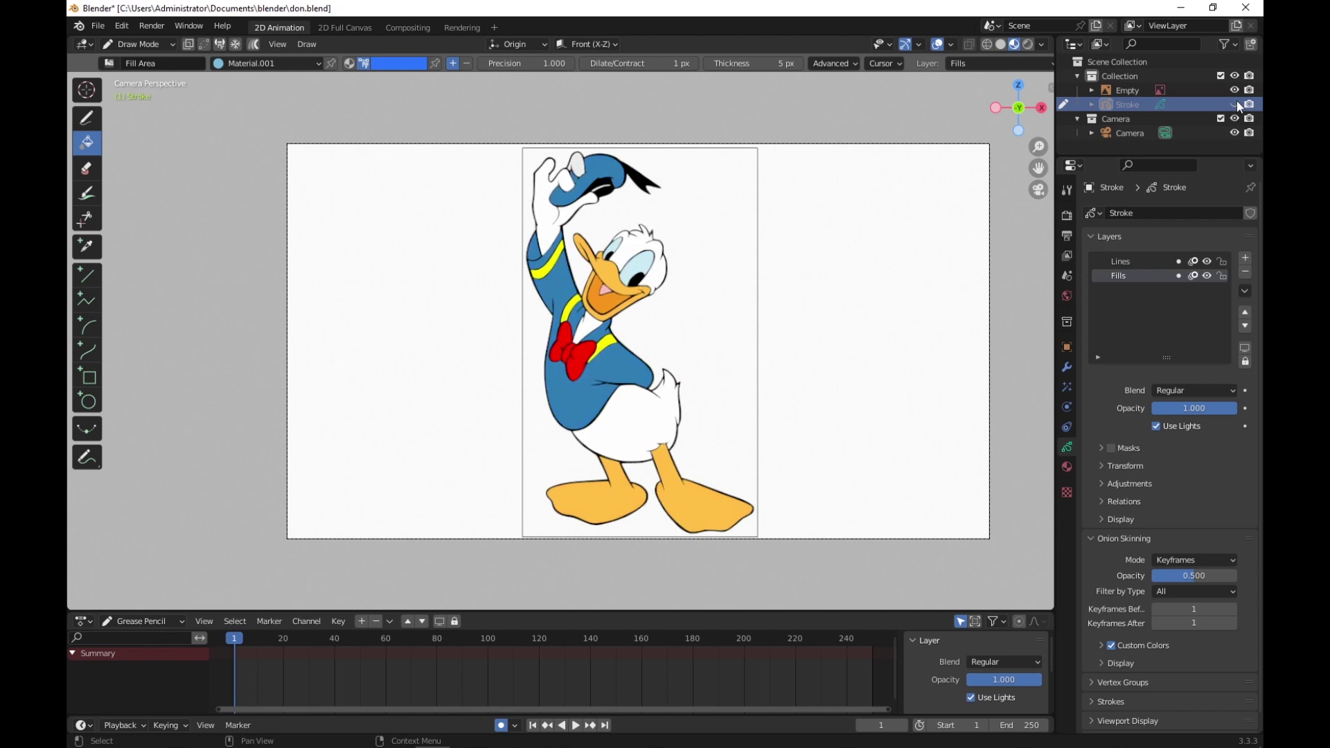
pyautogui.click(1237, 102)
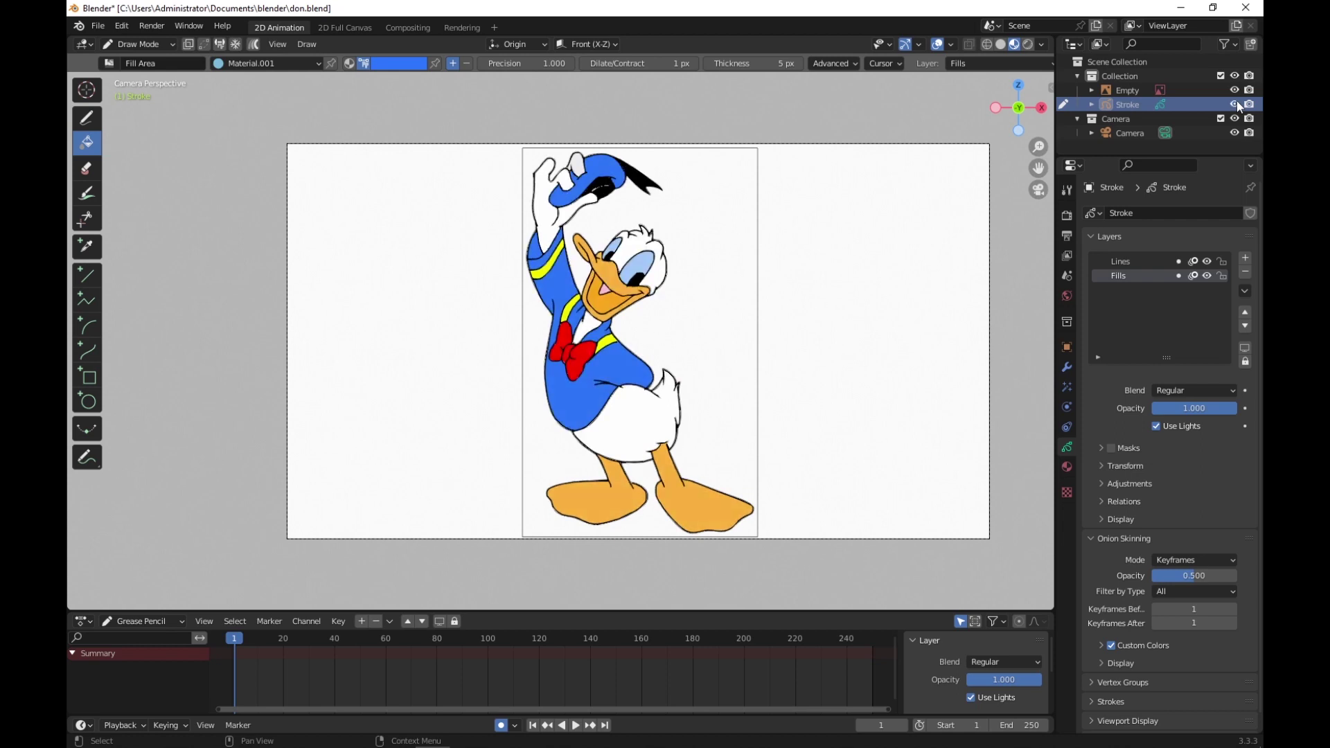
pyautogui.click(1237, 102)
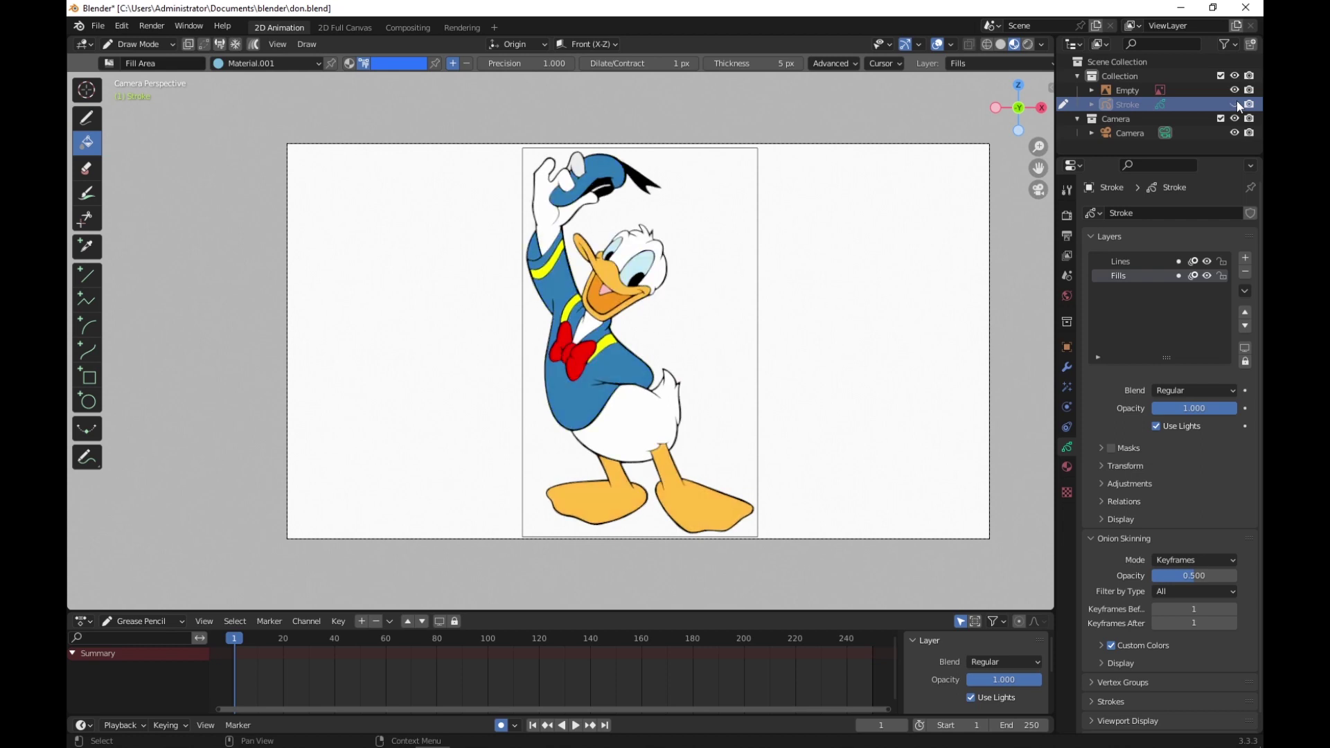
pyautogui.click(1237, 103)
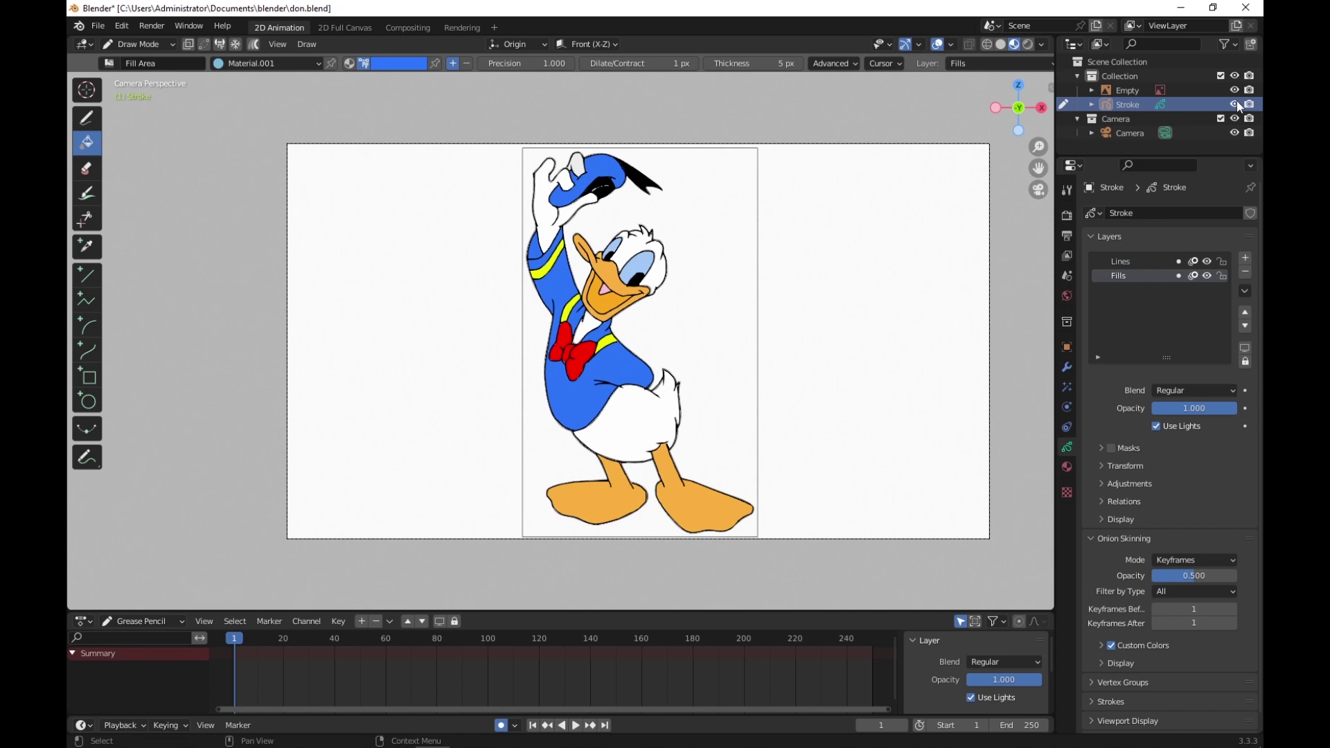
pyautogui.click(1237, 102)
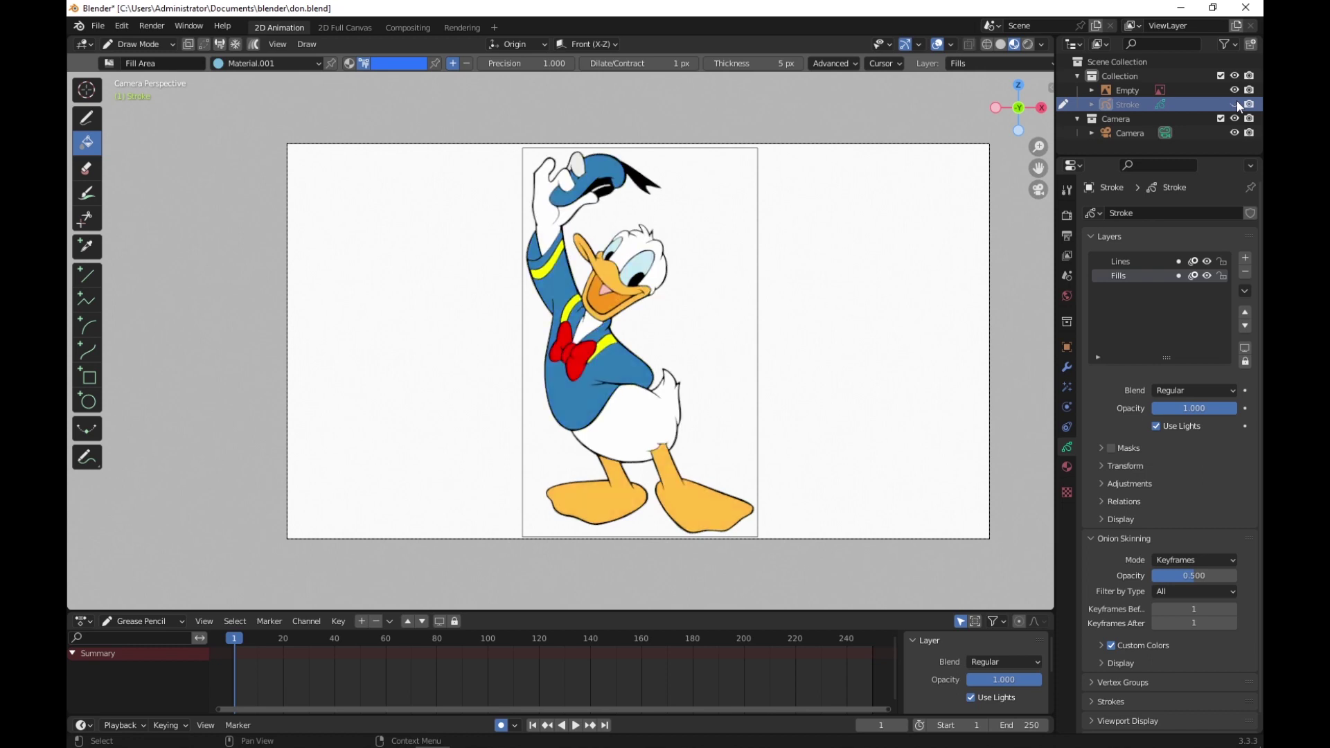
pyautogui.click(1237, 102)
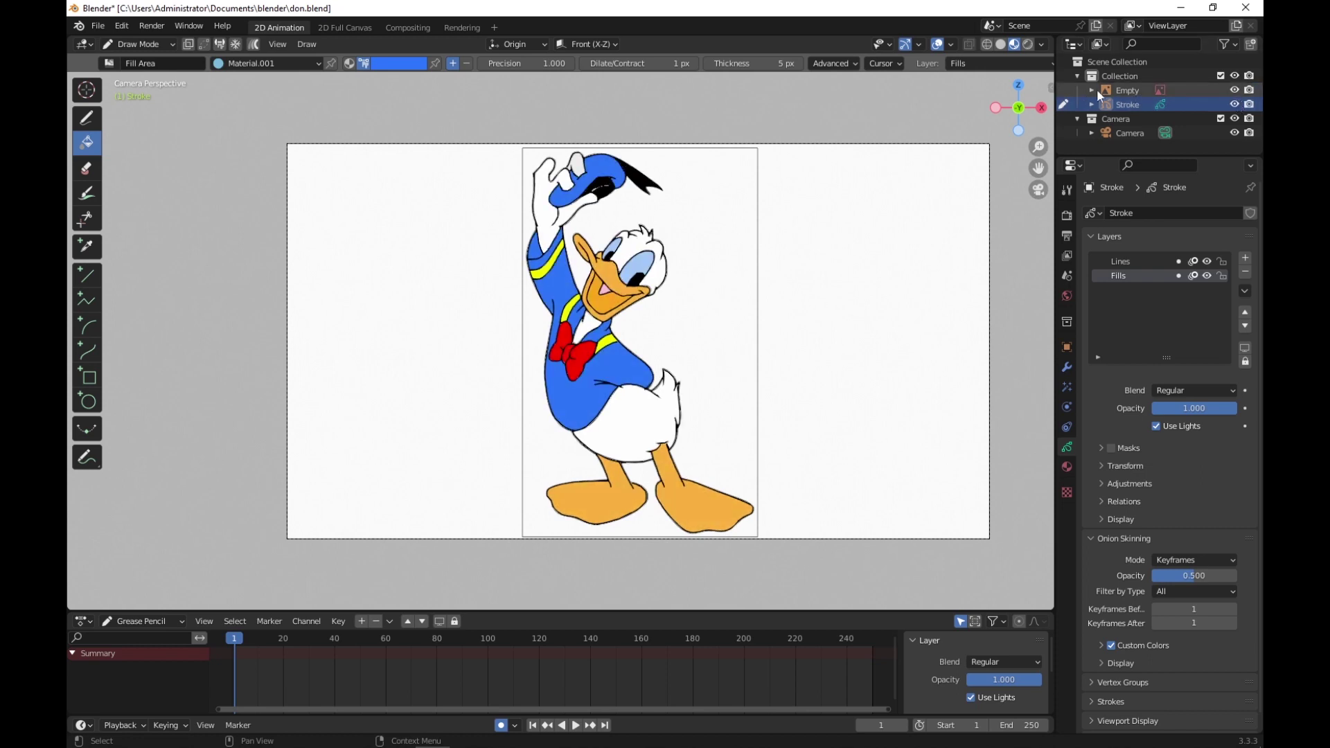
# Step: Hide the Empty holding the duck reference image via its Outliner eye icon
pyautogui.click(1235, 90)
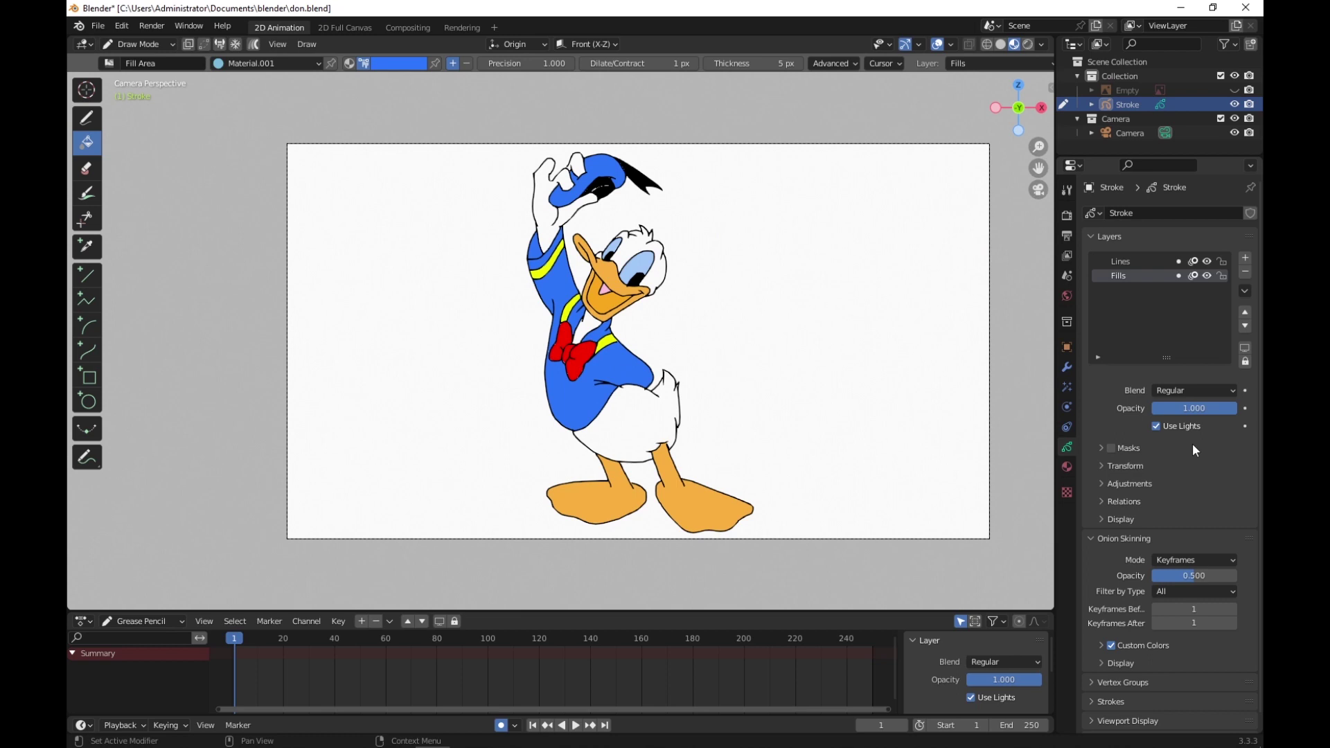
pyautogui.click(1235, 91)
# Step: Zoom in on the chin and erase the thin stray line with the Erase tool
pyautogui.scroll(6, 650, 276)
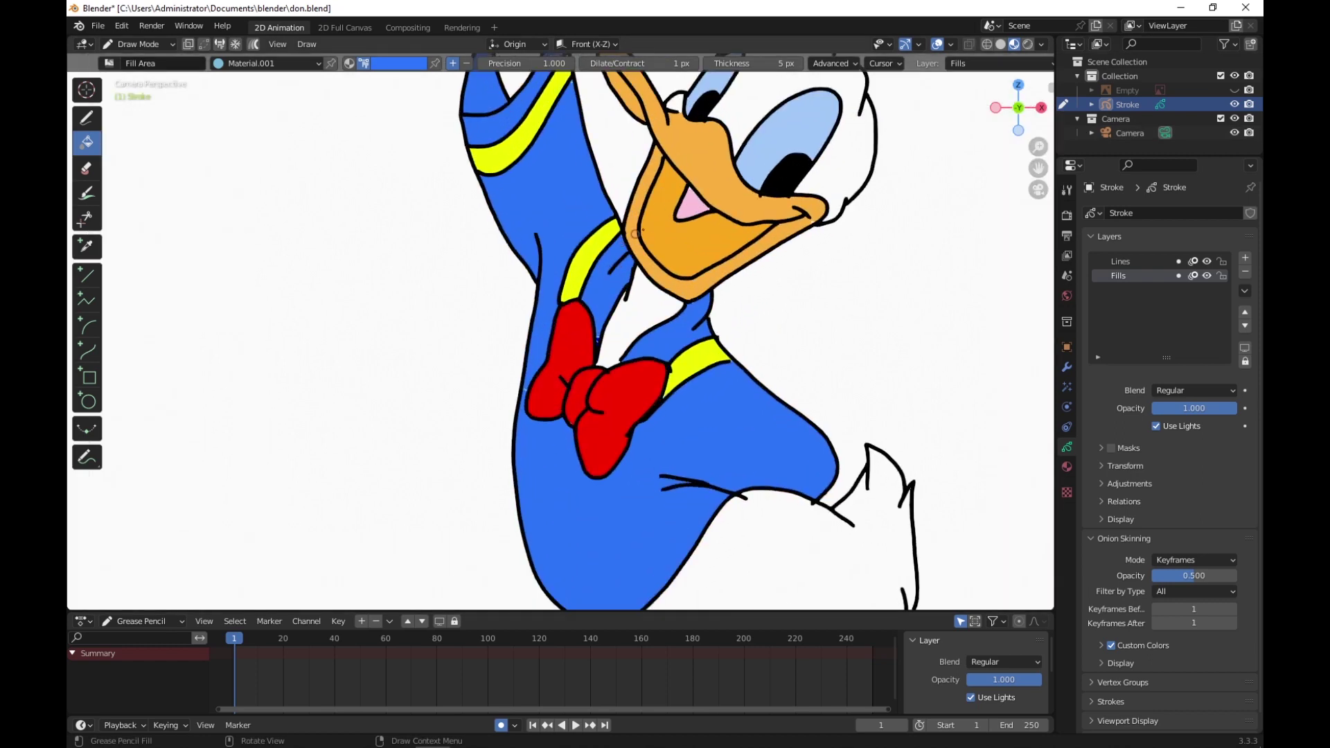
pyautogui.scroll(2, 659, 280)
pyautogui.scroll(2, 699, 291)
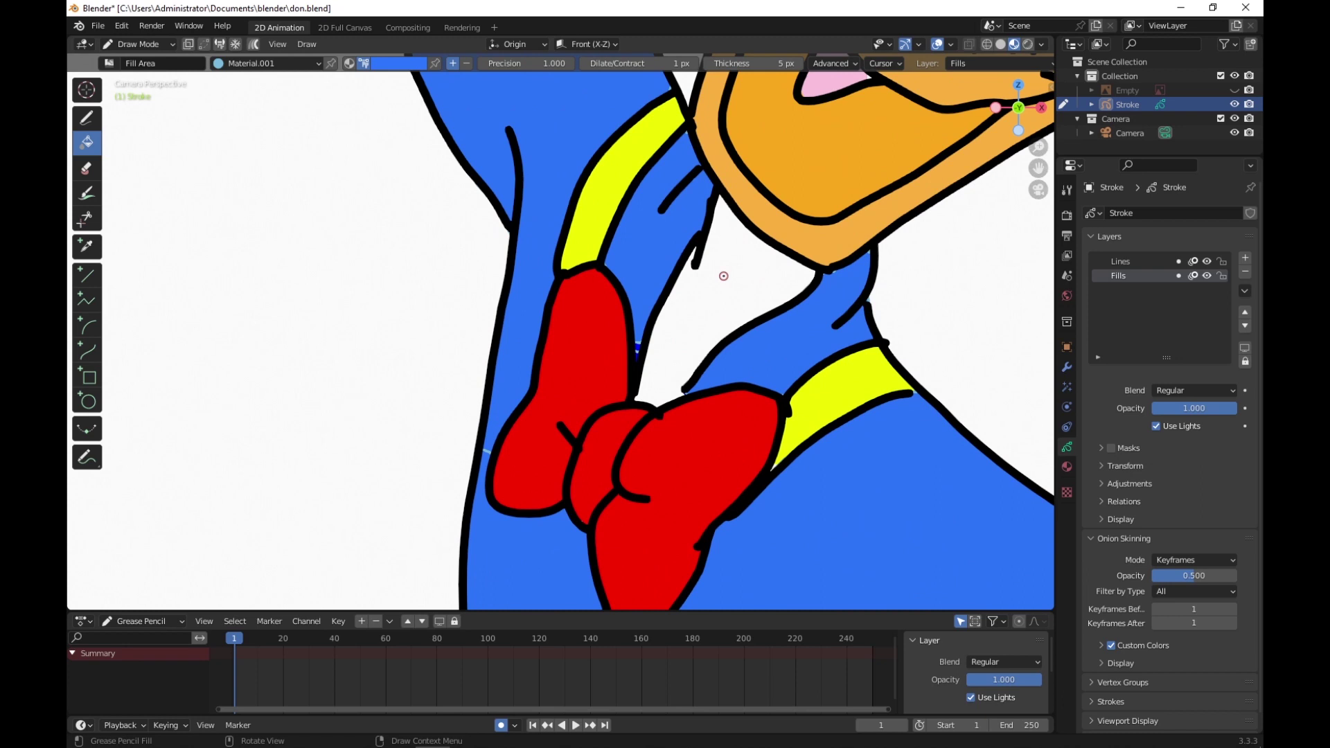
pyautogui.scroll(-1, 724, 276)
pyautogui.scroll(-2, 753, 222)
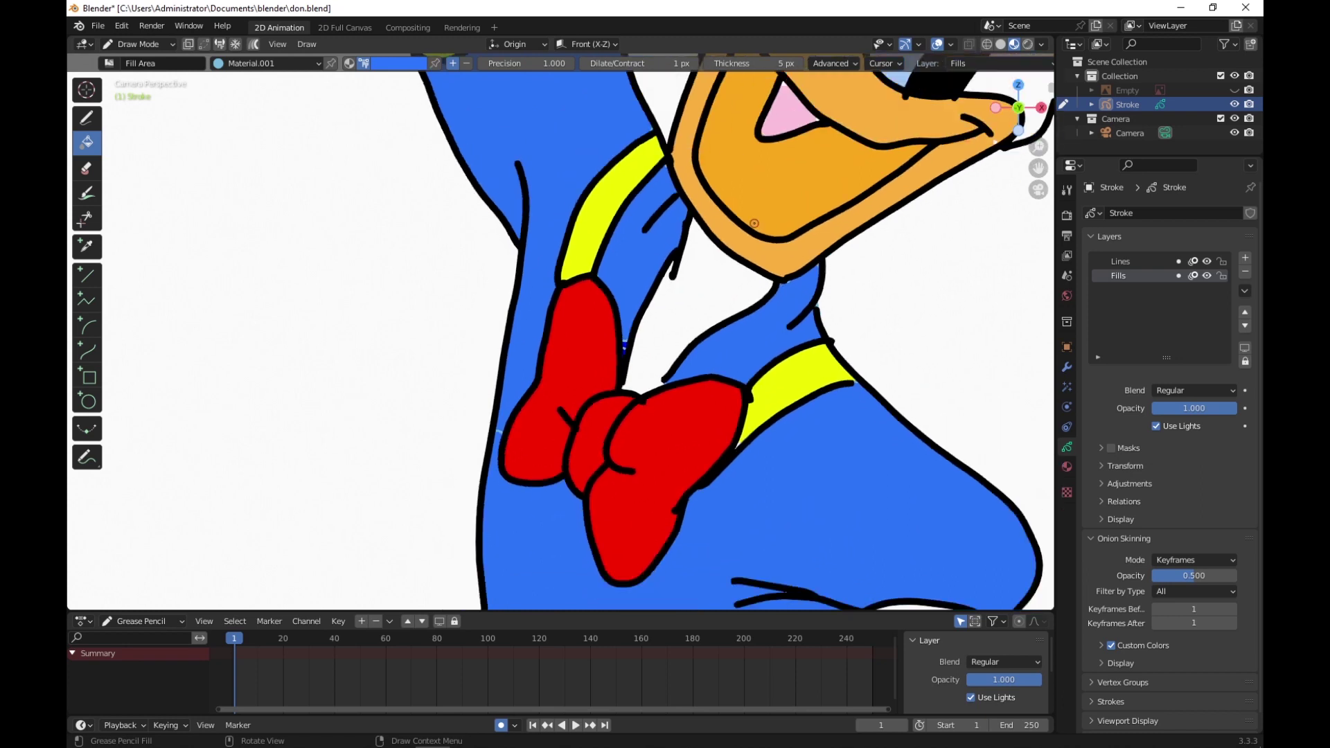
pyautogui.click(86, 171)
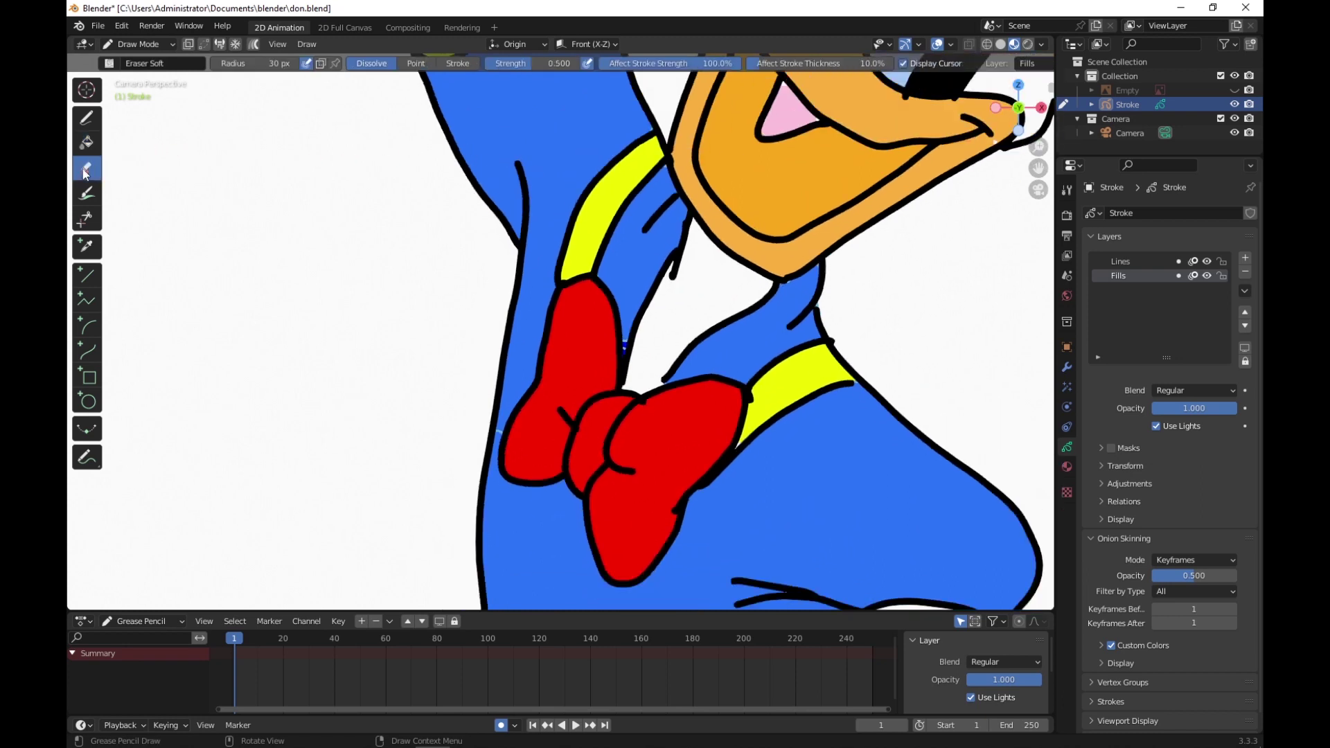
pyautogui.moveTo(686, 243); pyautogui.dragTo(679, 276)
# Step: Set the eraser radius to 24, erase more of the line, then undo the partial fade
pyautogui.scroll(-3, 679, 276)
pyautogui.scroll(3, 696, 267)
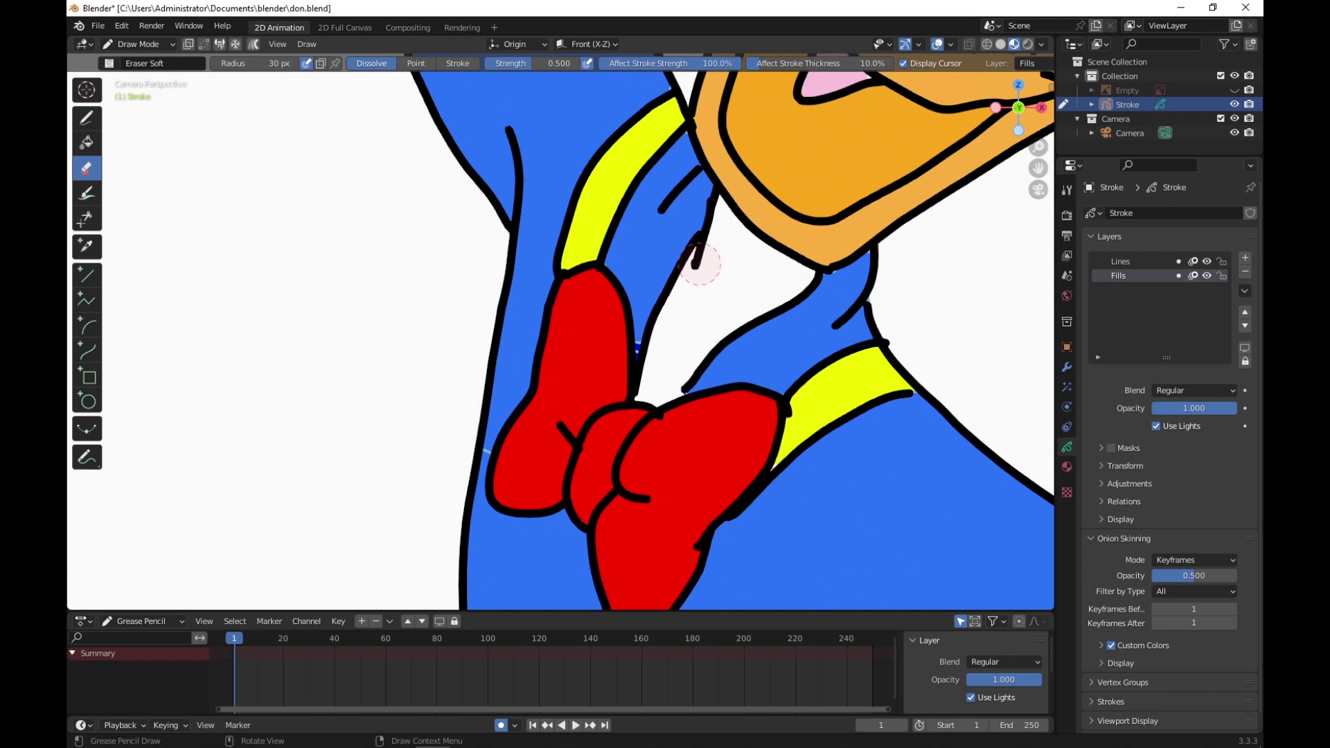
pyautogui.press('f')
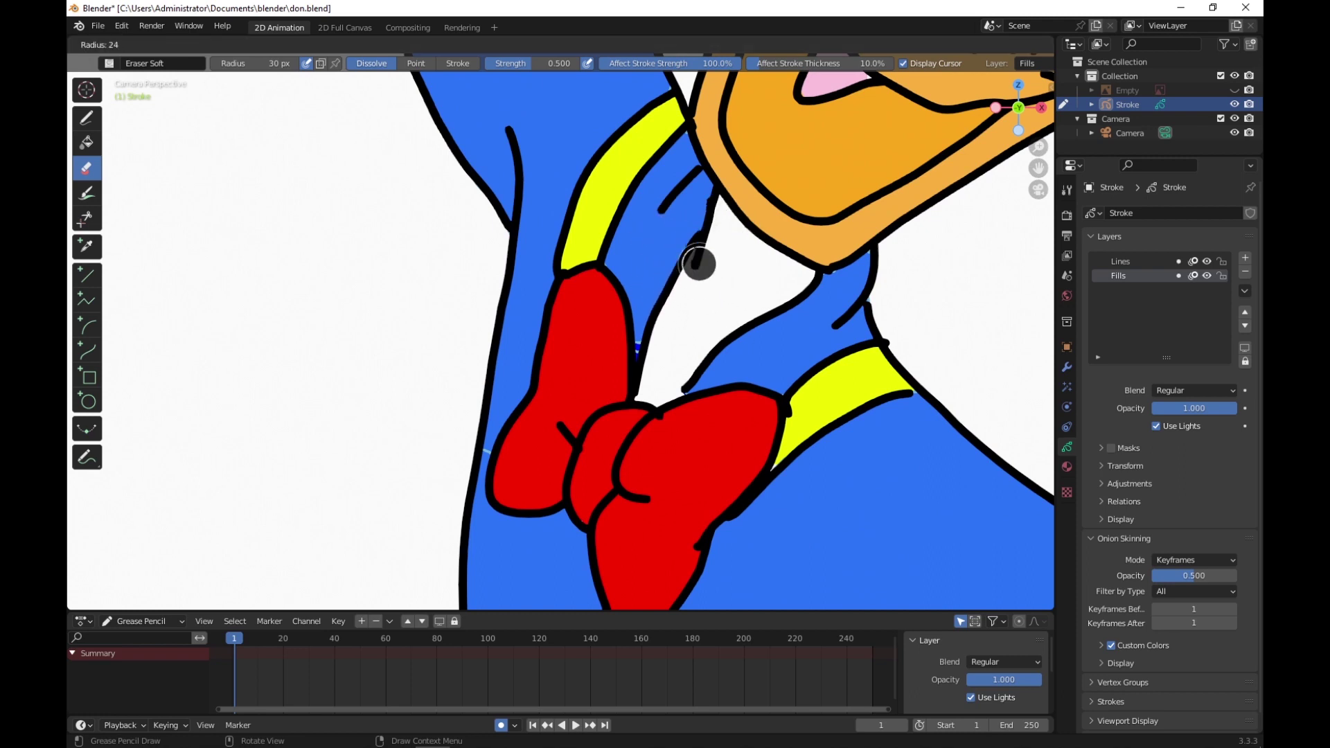
pyautogui.click(699, 263)
pyautogui.moveTo(697, 278)
pyautogui.mouseDown()
pyautogui.moveTo(706, 245)
pyautogui.moveTo(698, 264)
pyautogui.moveTo(729, 263)
pyautogui.mouseUp()
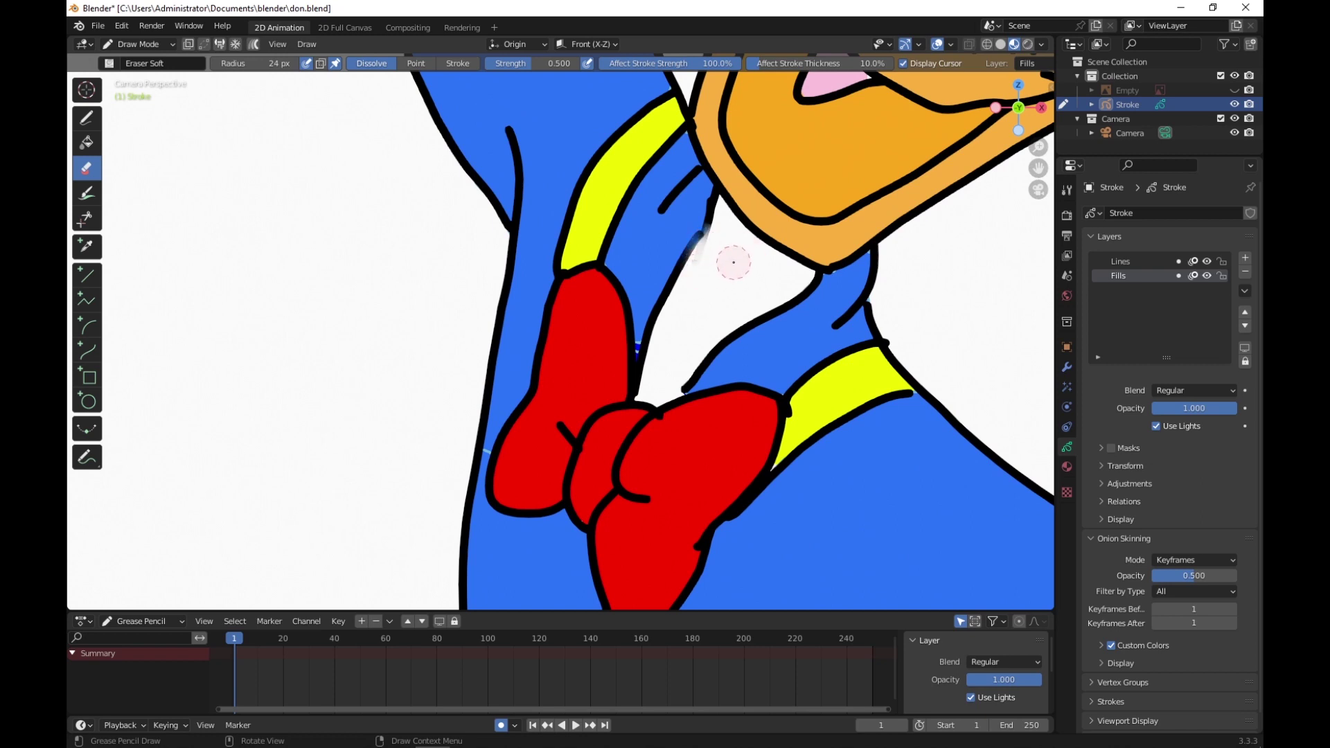
pyautogui.hotkey('ctrl', 'z')
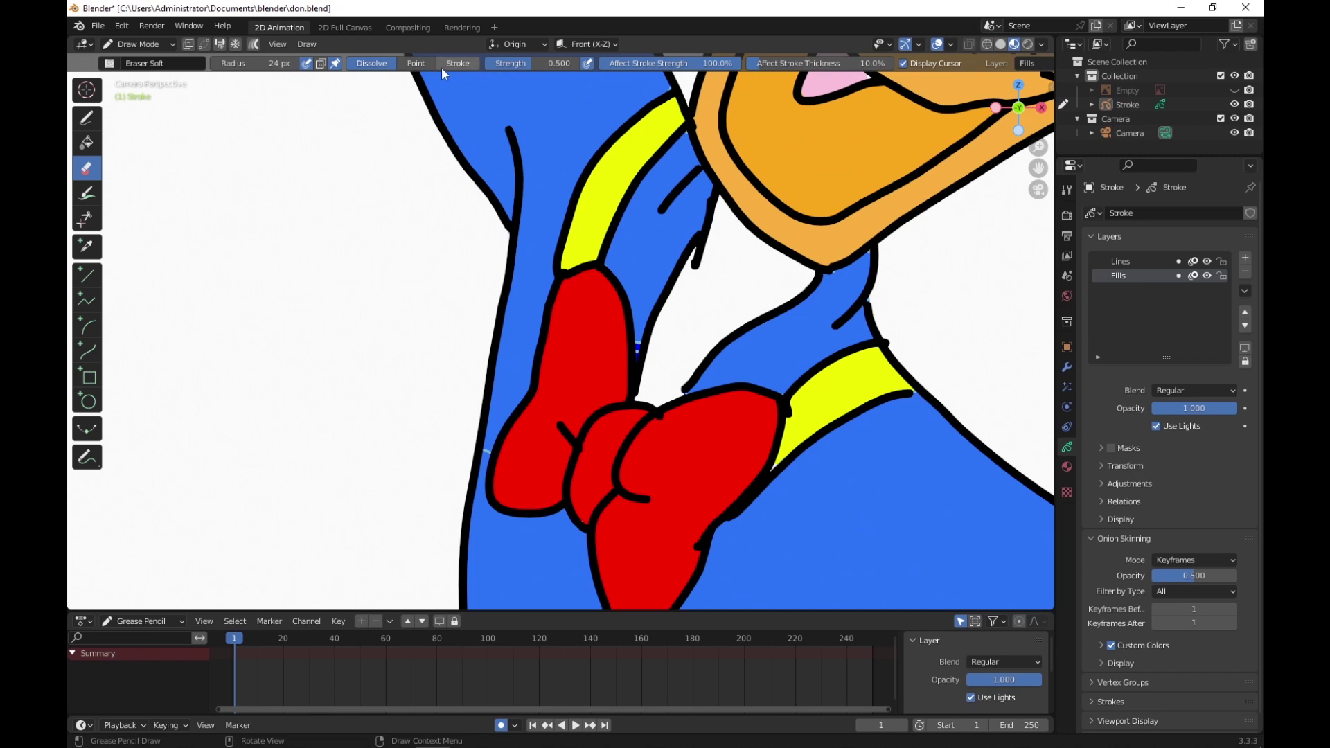
# Step: Switch the eraser to Point mode and erase the short stroke and leftover collar outline
pyautogui.click(418, 63)
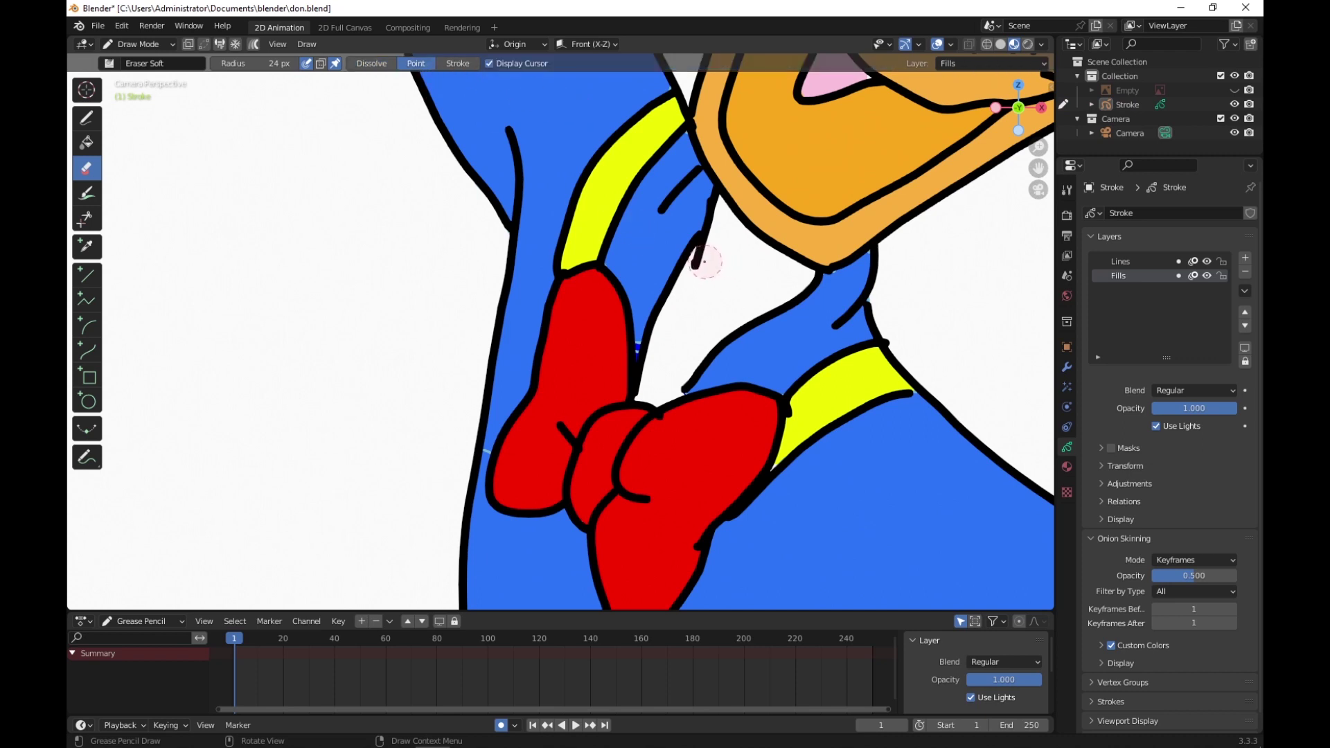
pyautogui.moveTo(706, 261); pyautogui.dragTo(696, 261)
pyautogui.click(805, 414)
pyautogui.click(804, 404)
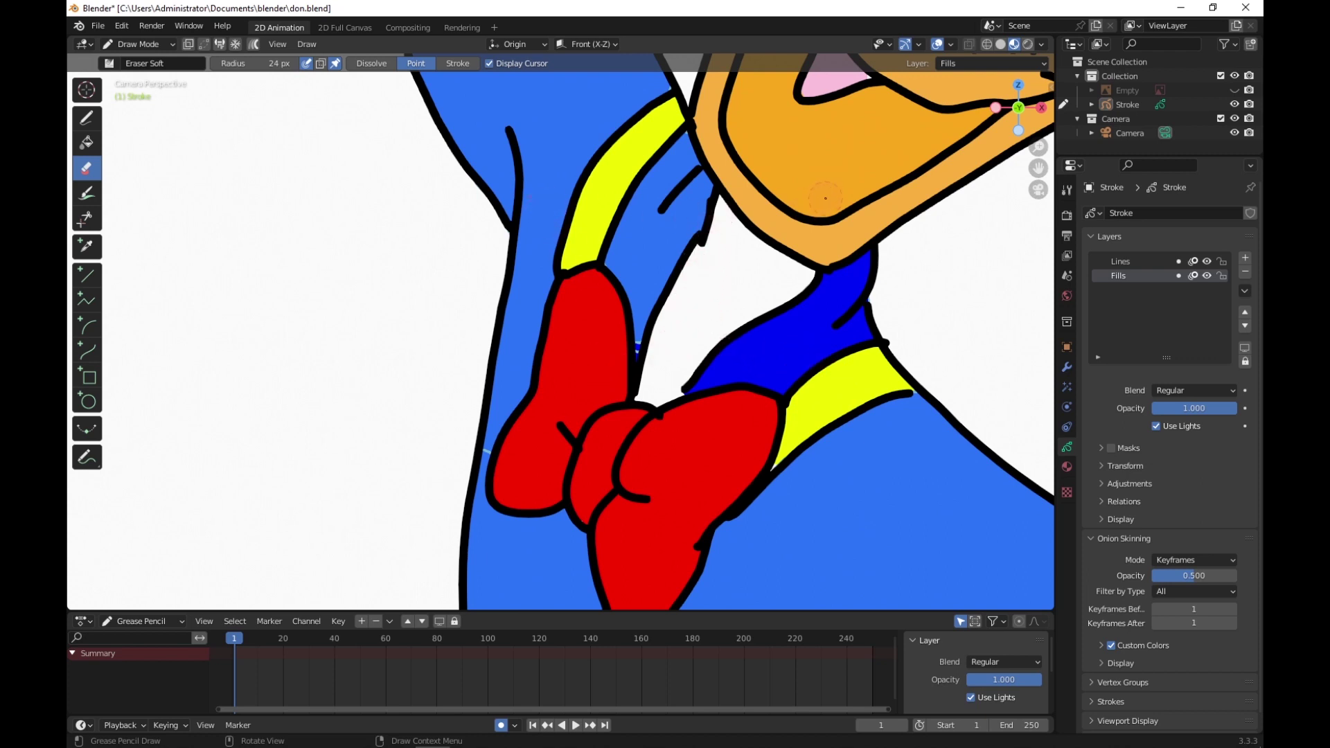
pyautogui.keyDown('shift'); pyautogui.moveTo(816, 221); pyautogui.dragTo(789, 251, button='middle'); pyautogui.keyUp('shift')
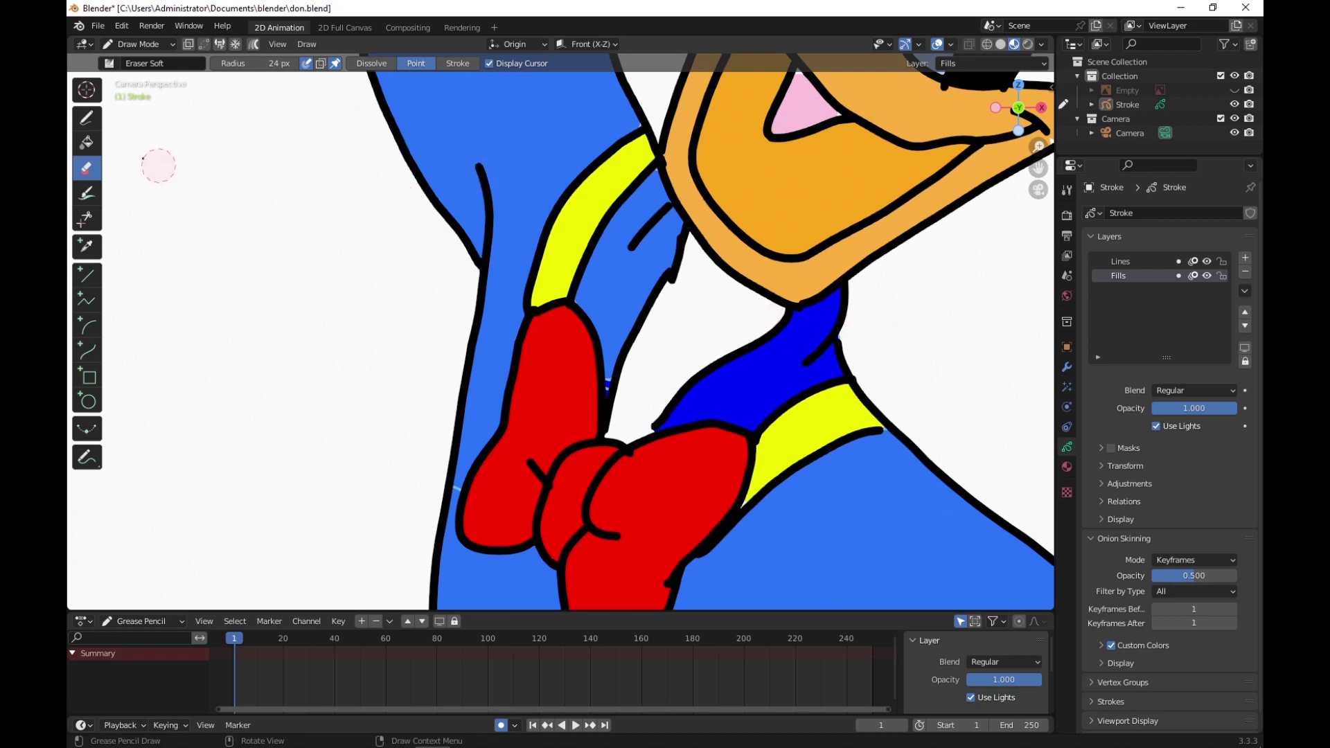
# Step: Refill the dark throat patch beside the bow tie with lighter blue, then zoom out
pyautogui.click(86, 119)
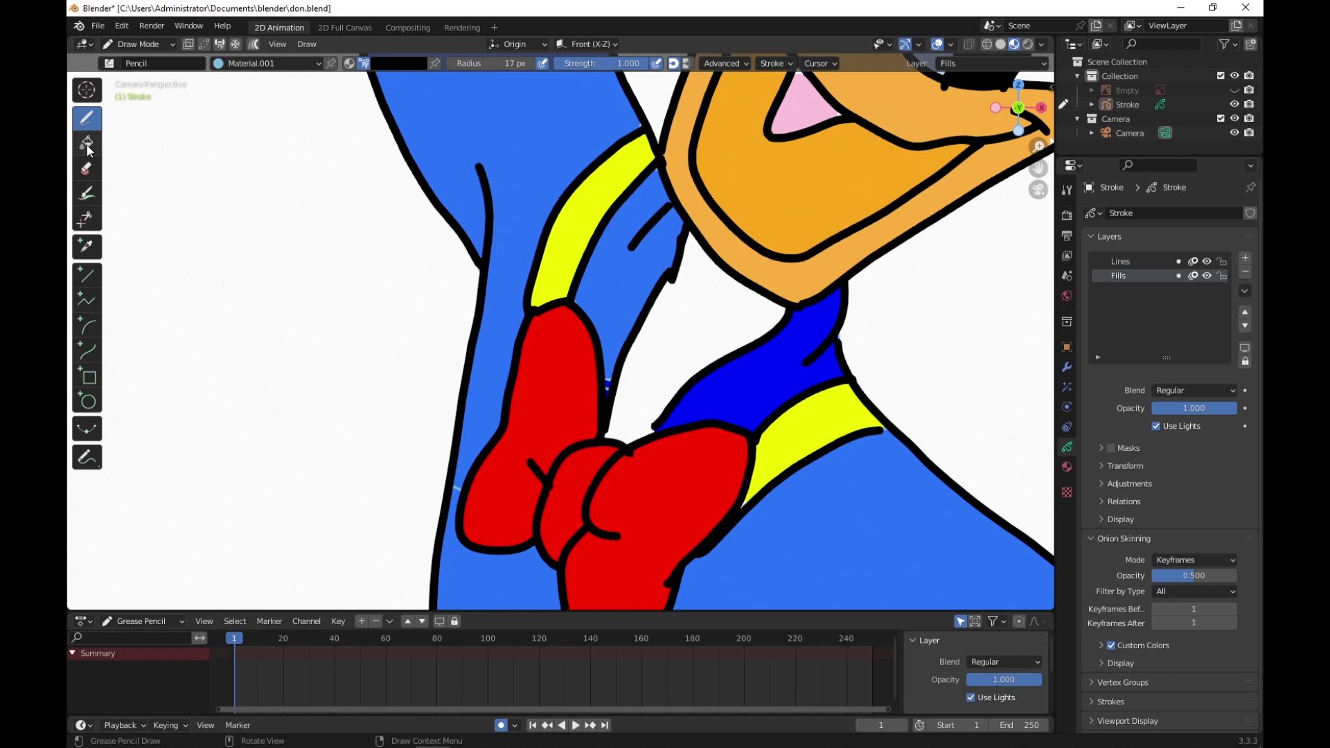
pyautogui.click(87, 143)
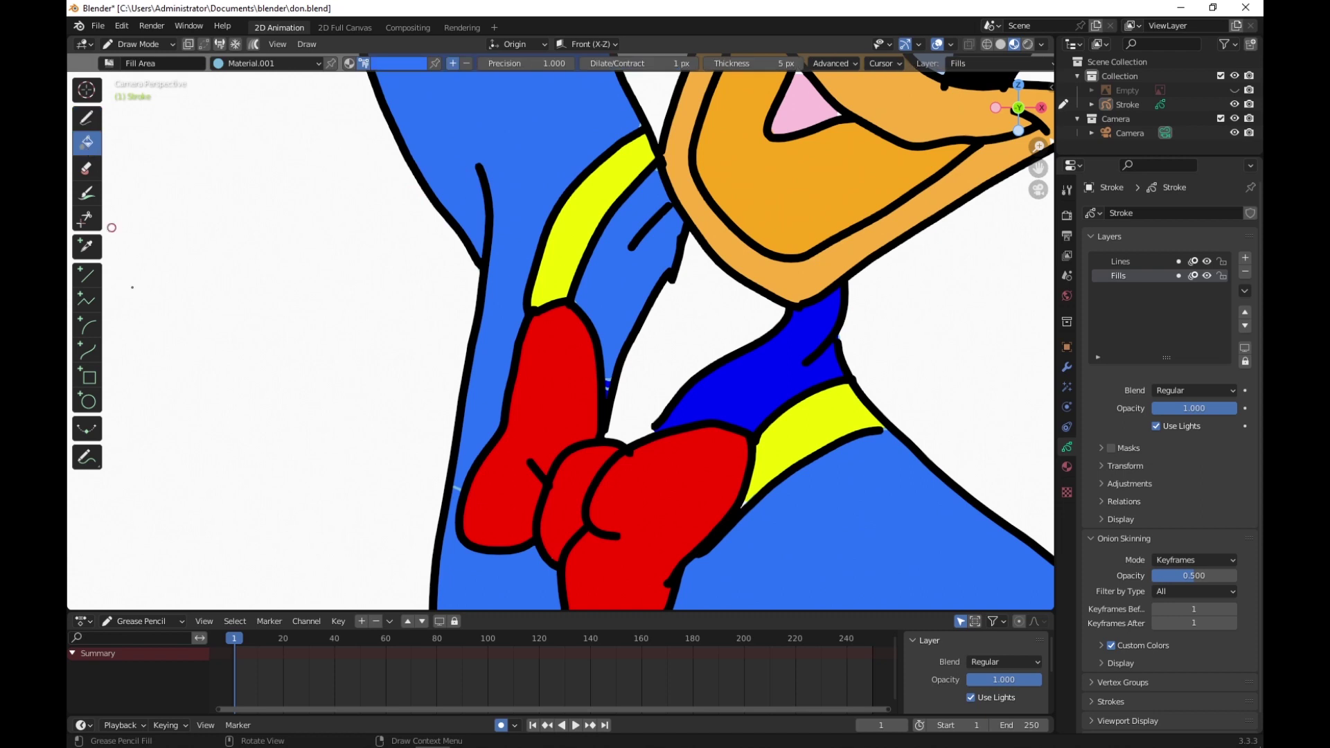
pyautogui.click(1191, 104)
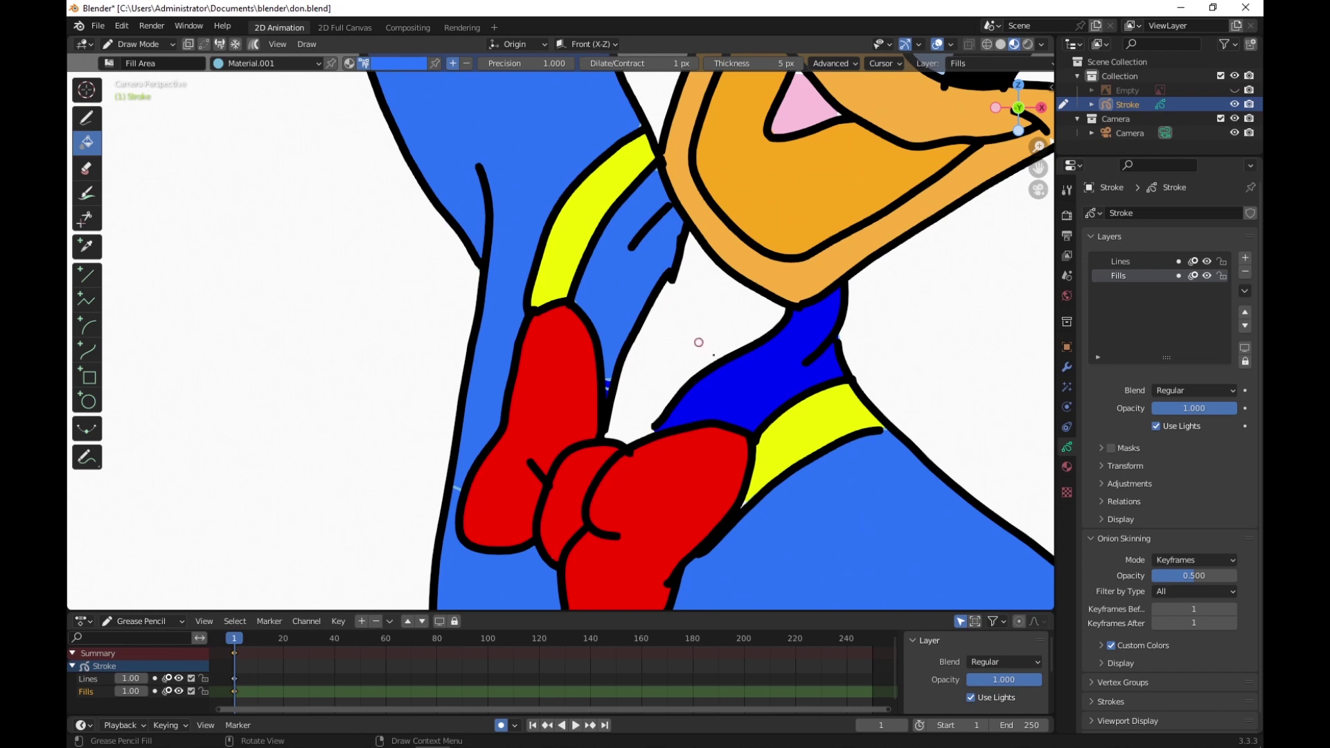
pyautogui.click(760, 366)
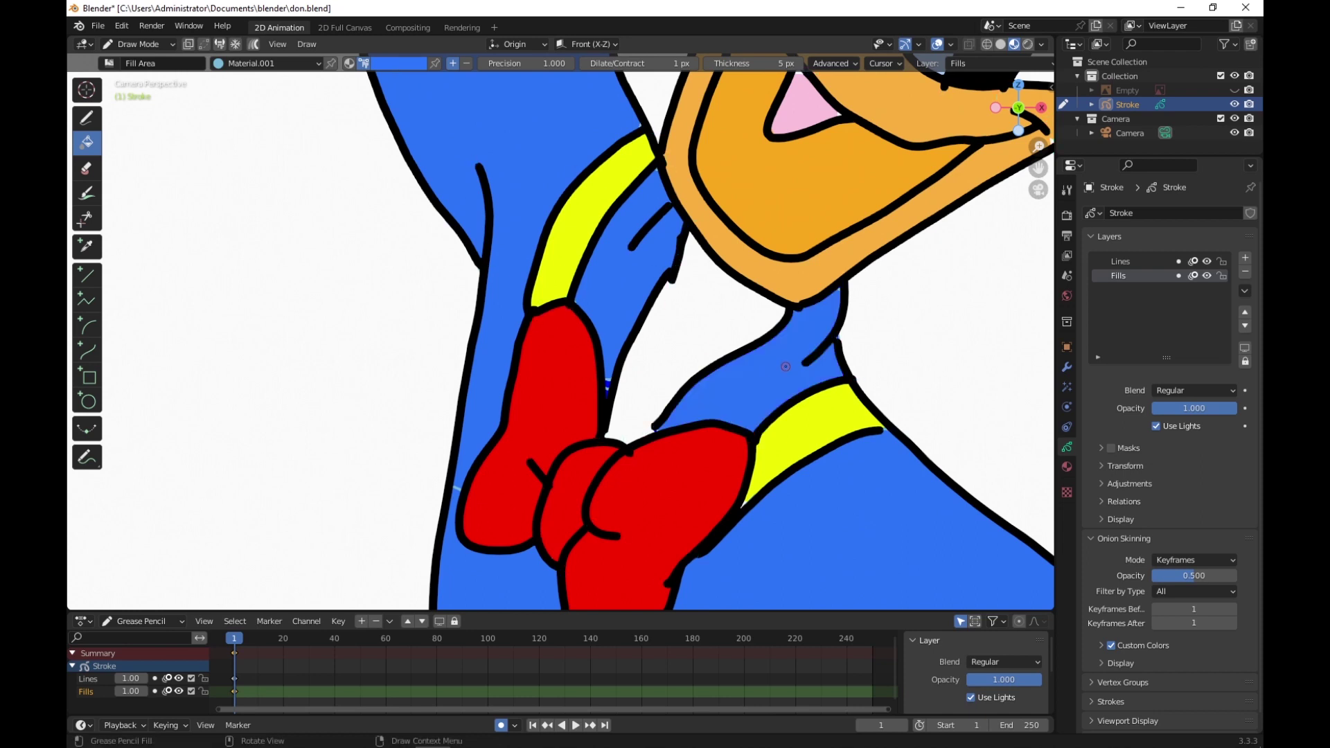
pyautogui.scroll(-5, 786, 367)
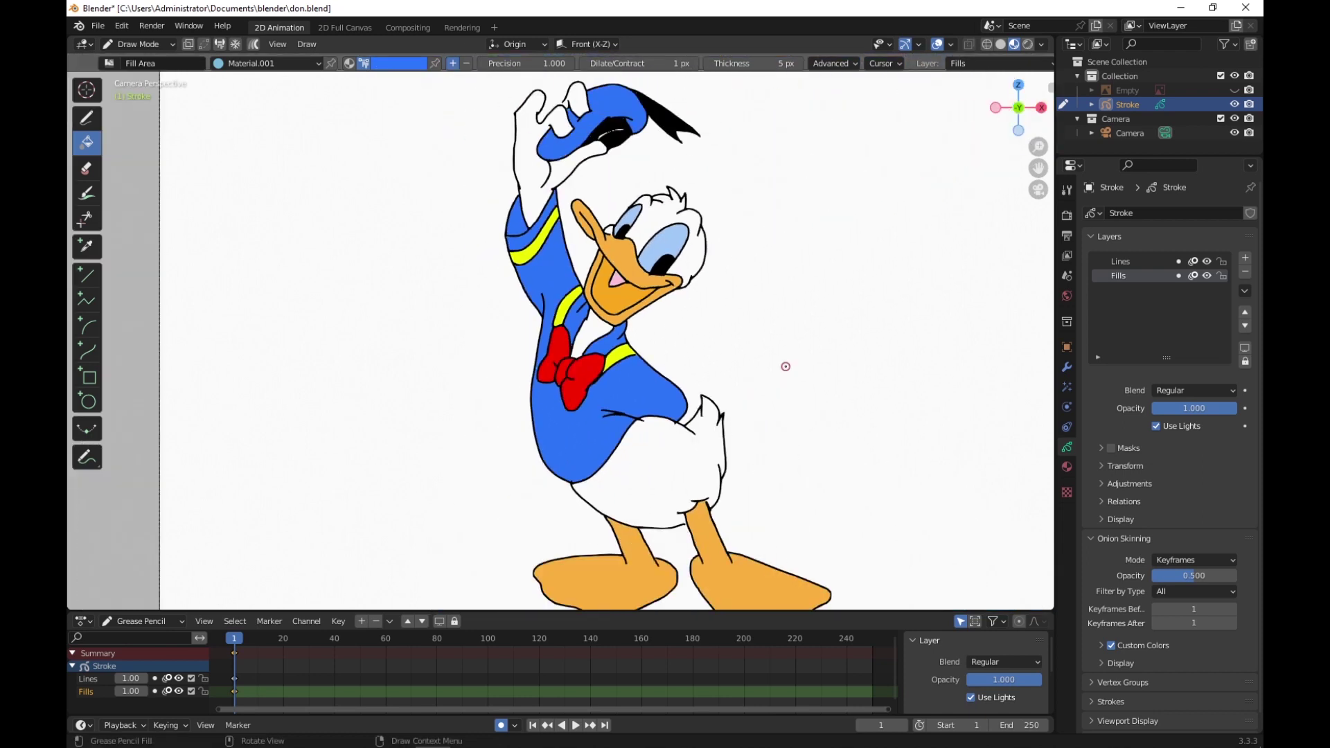
pyautogui.scroll(-2, 786, 366)
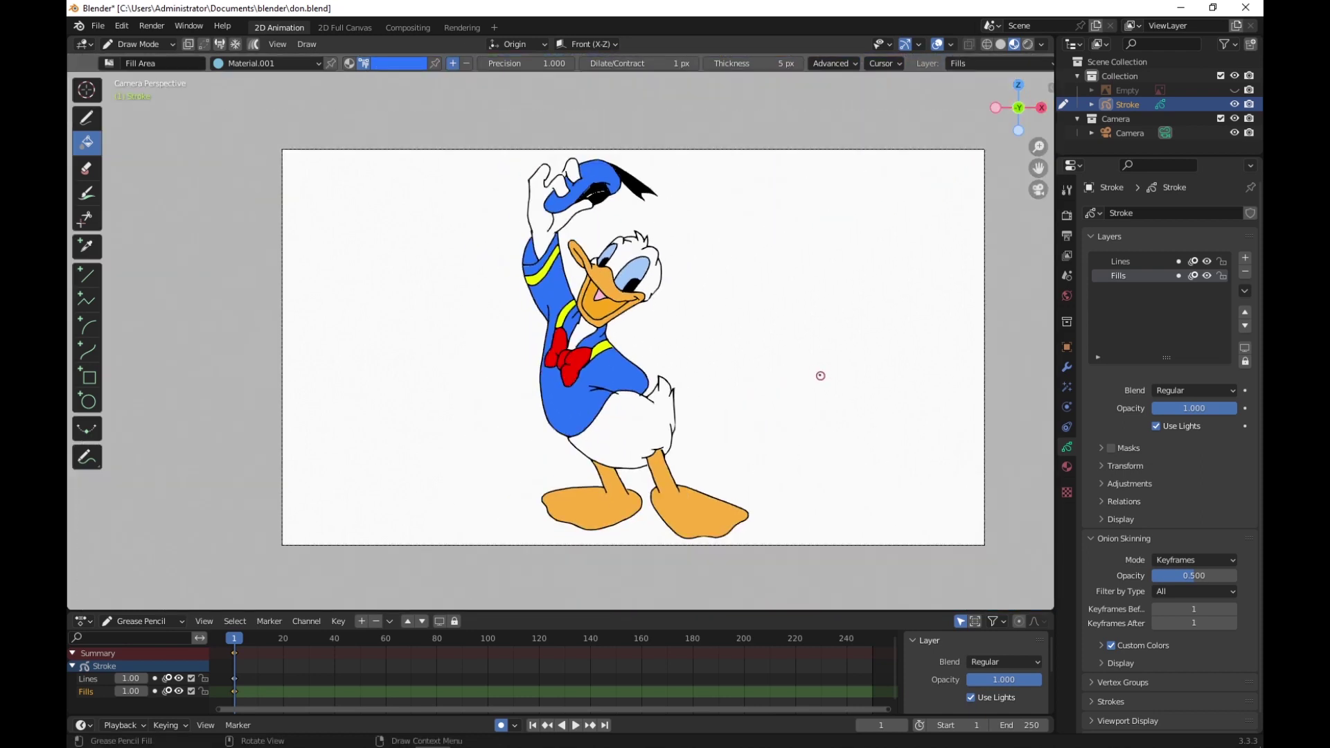